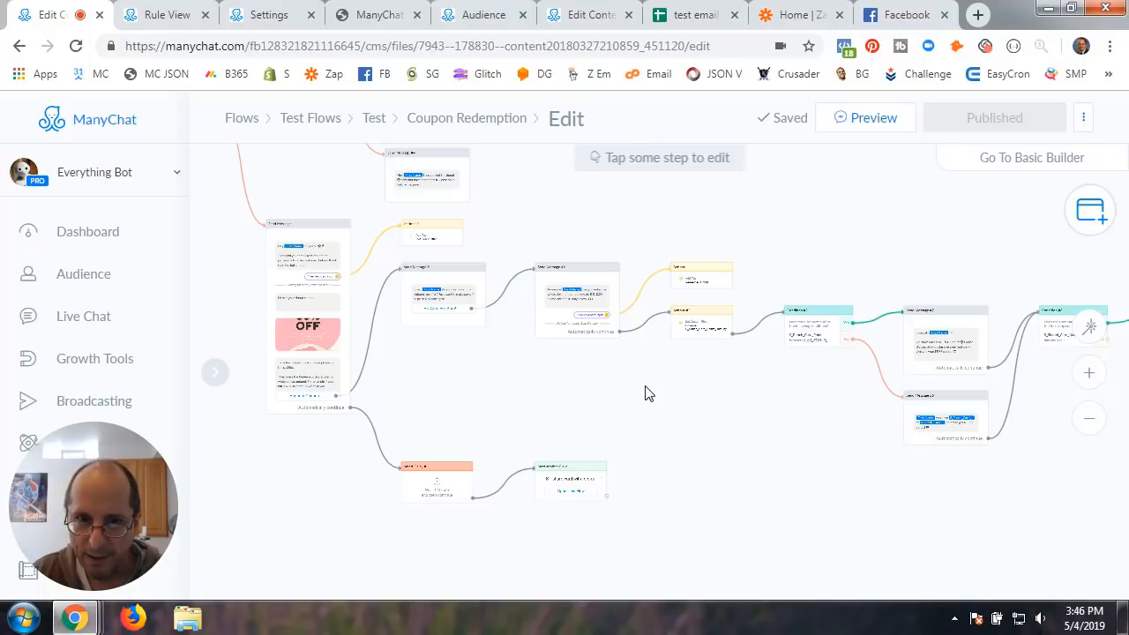
Scroll the Coupon Redemption flow canvas to show the full flow
scroll(645, 393, up, 5)
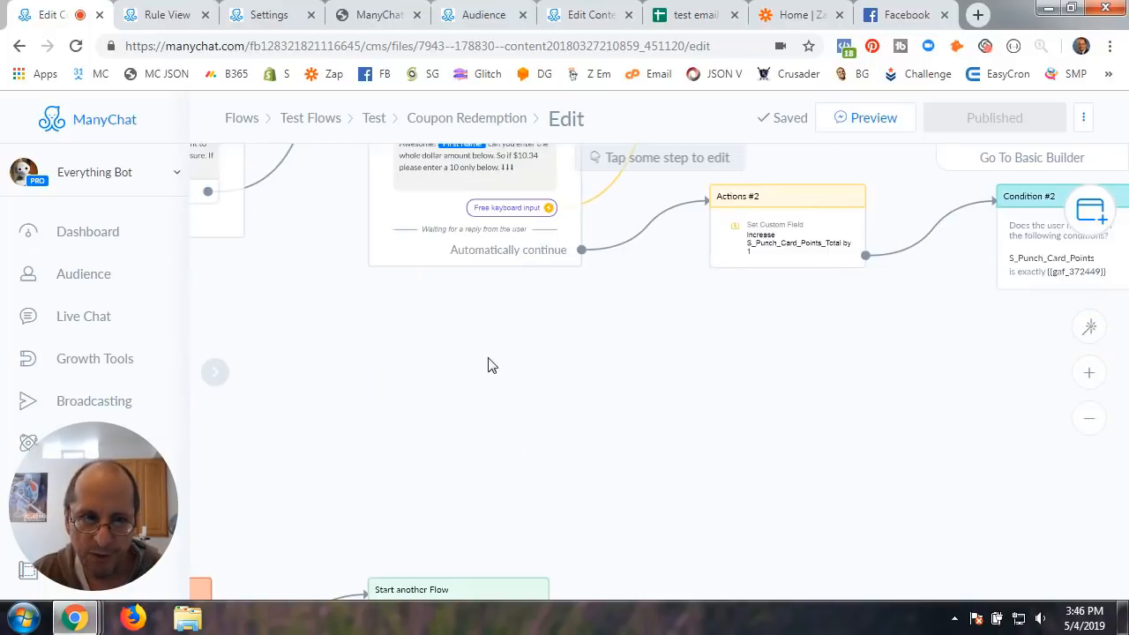
Pan back along the flow to the earlier coupon message steps
scroll(486, 365, down, 4)
scroll(499, 471, down, 2)
drag(394, 476, 592, 449)
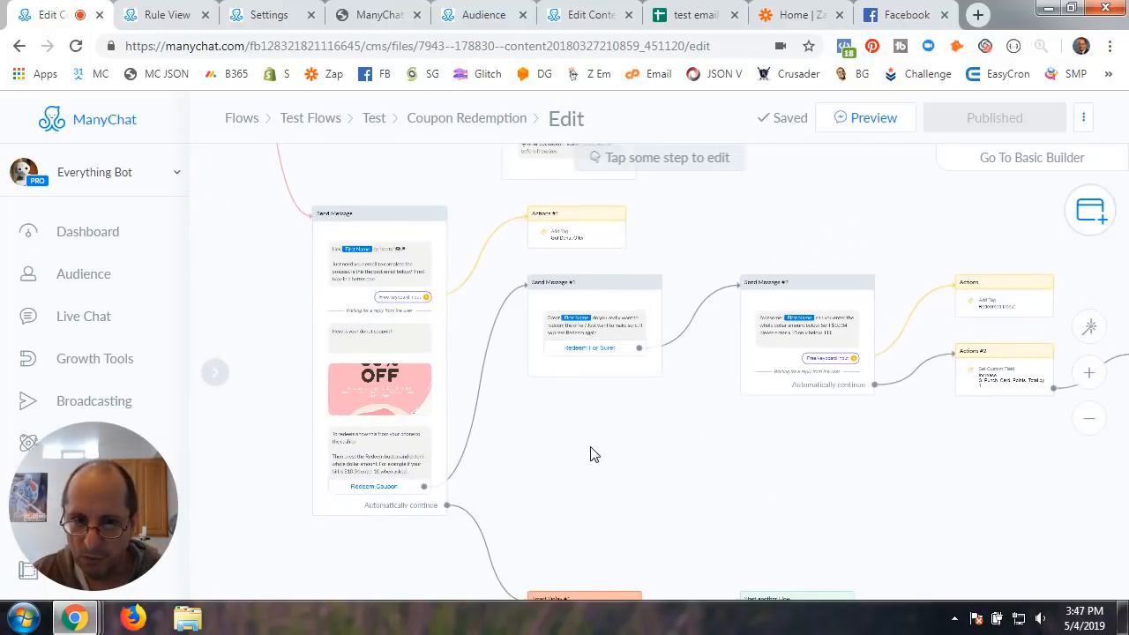
scroll(592, 449, up, 2)
drag(519, 441, 712, 476)
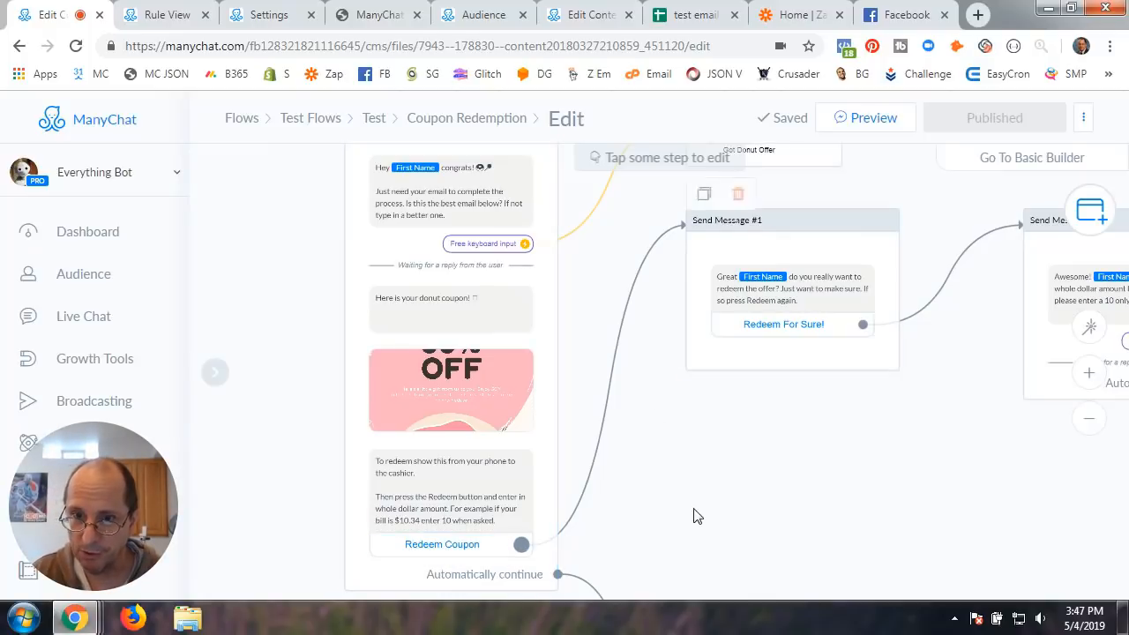
scroll(696, 516, down, 2)
Inspect Smart Delay #1, Start another Flow, the coupon message and Send Message #1 and #2
drag(688, 461, 589, 278)
drag(721, 354, 639, 312)
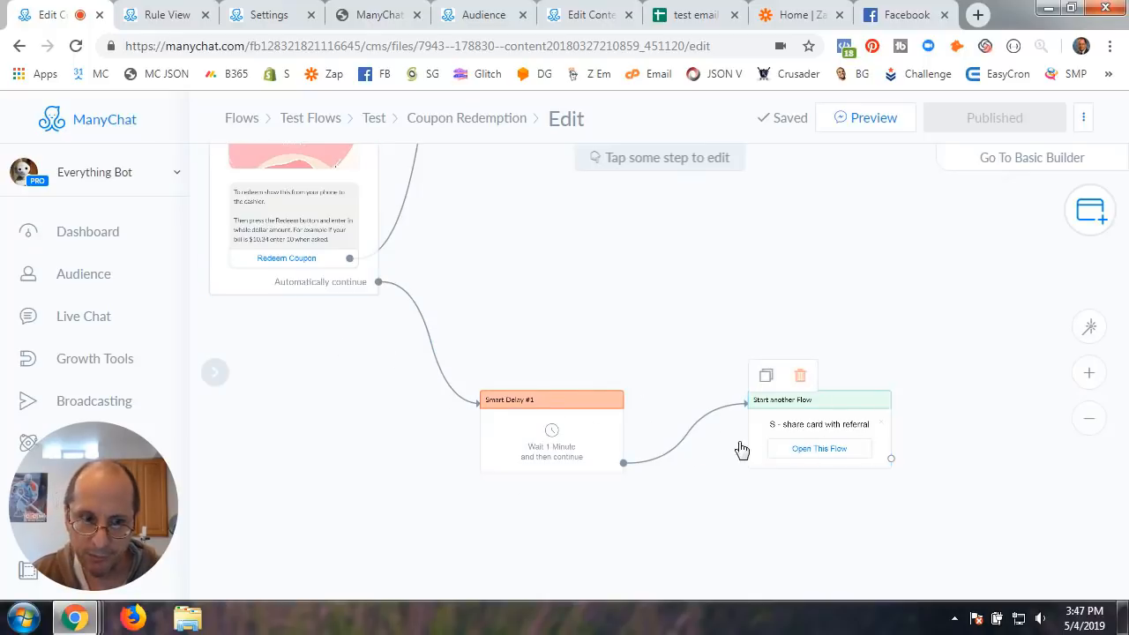
drag(590, 274, 650, 468)
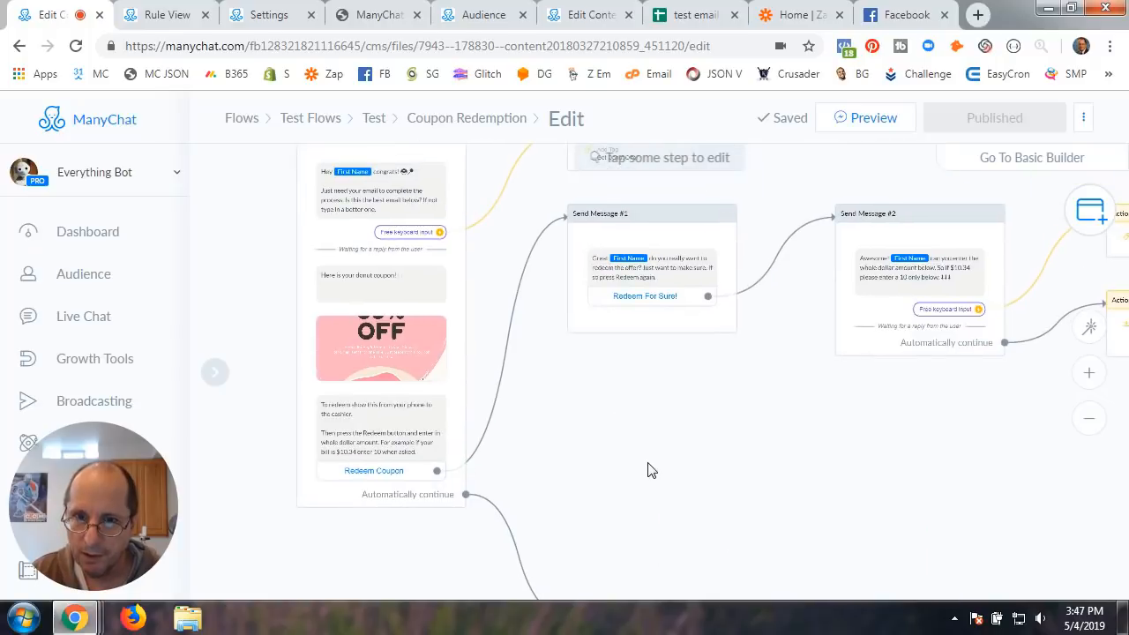
drag(594, 411, 654, 437)
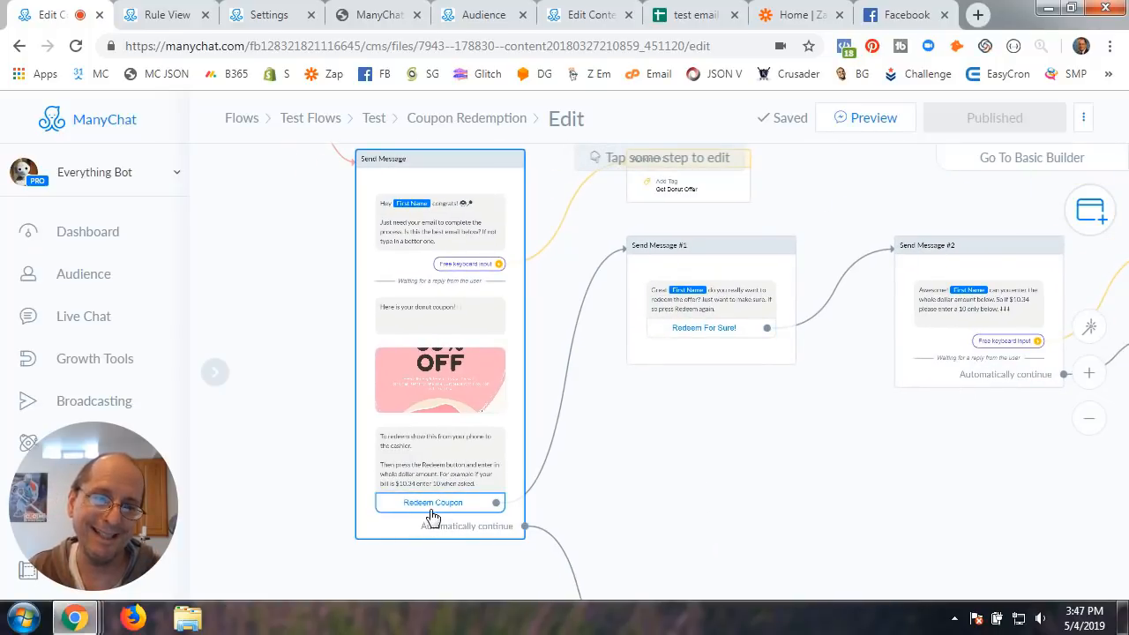
Follow the flow to Send Message #2, then switch to the test email sheet spreadsheet
scroll(675, 295, up, 5)
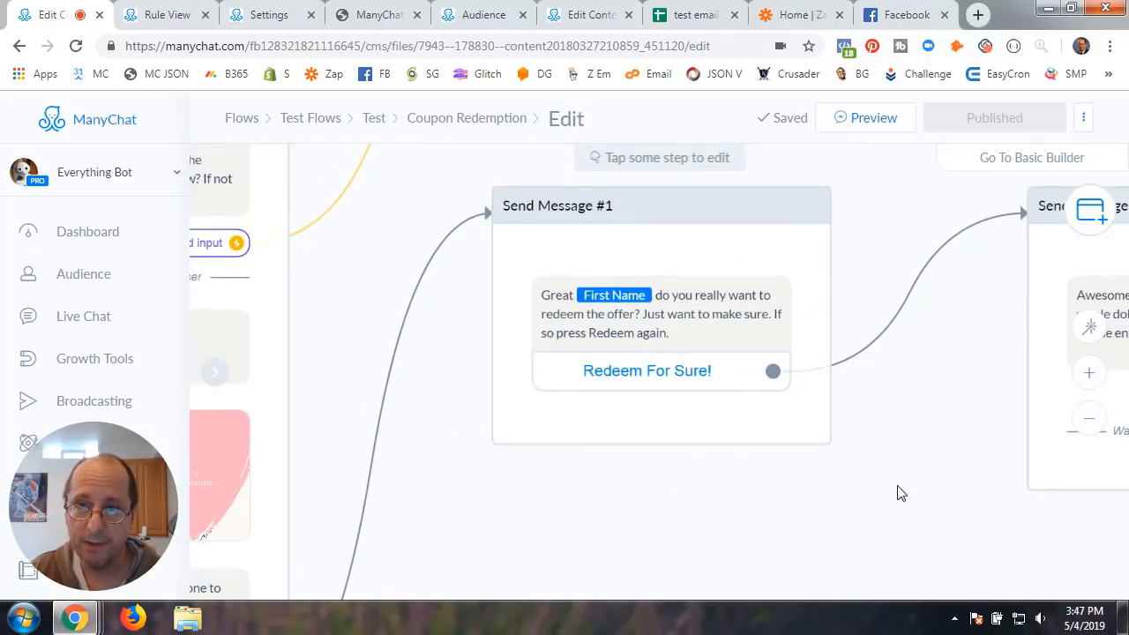
drag(899, 492, 554, 494)
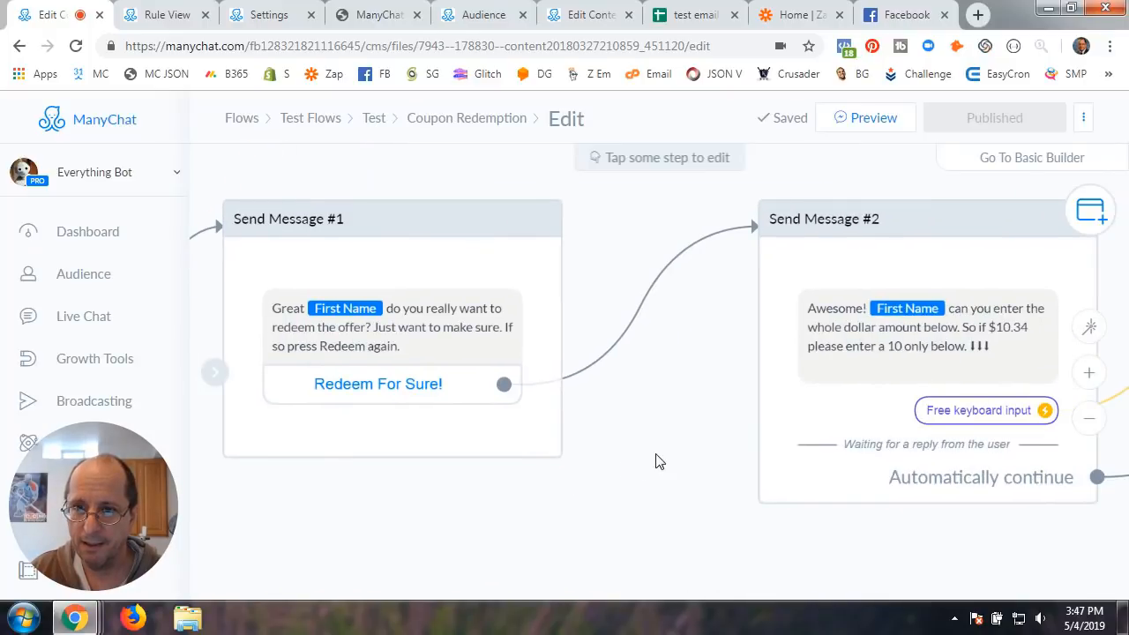
drag(654, 443, 446, 423)
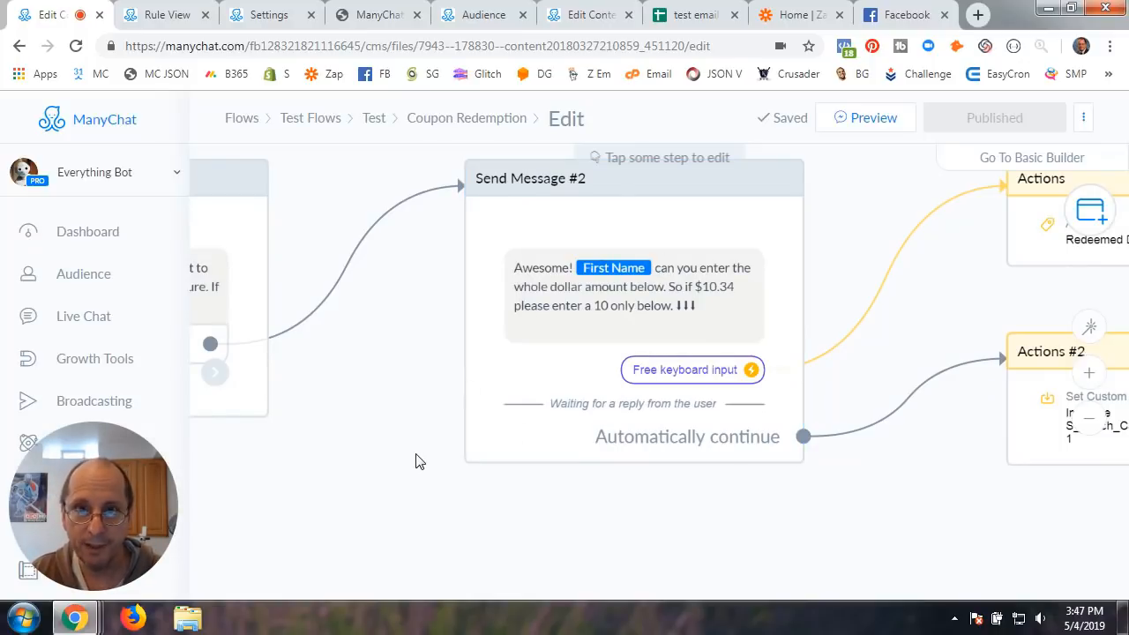
click(696, 18)
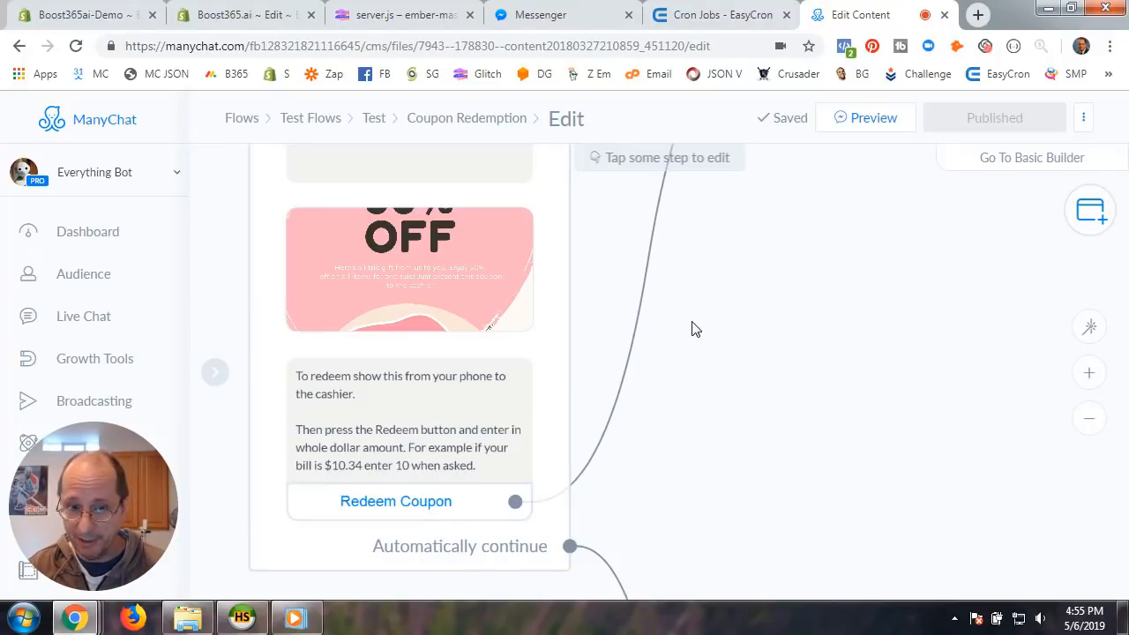
Pan to Condition #4, the Redeemed Donut tag check after Redeem Coupon
scroll(692, 329, down, 2)
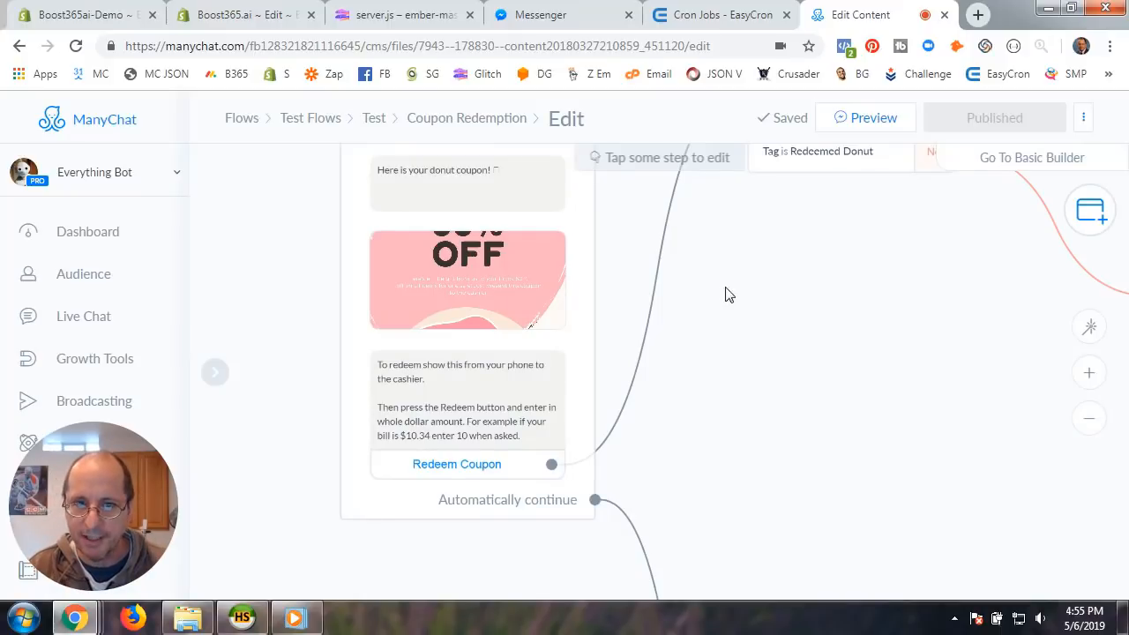
drag(731, 297, 657, 401)
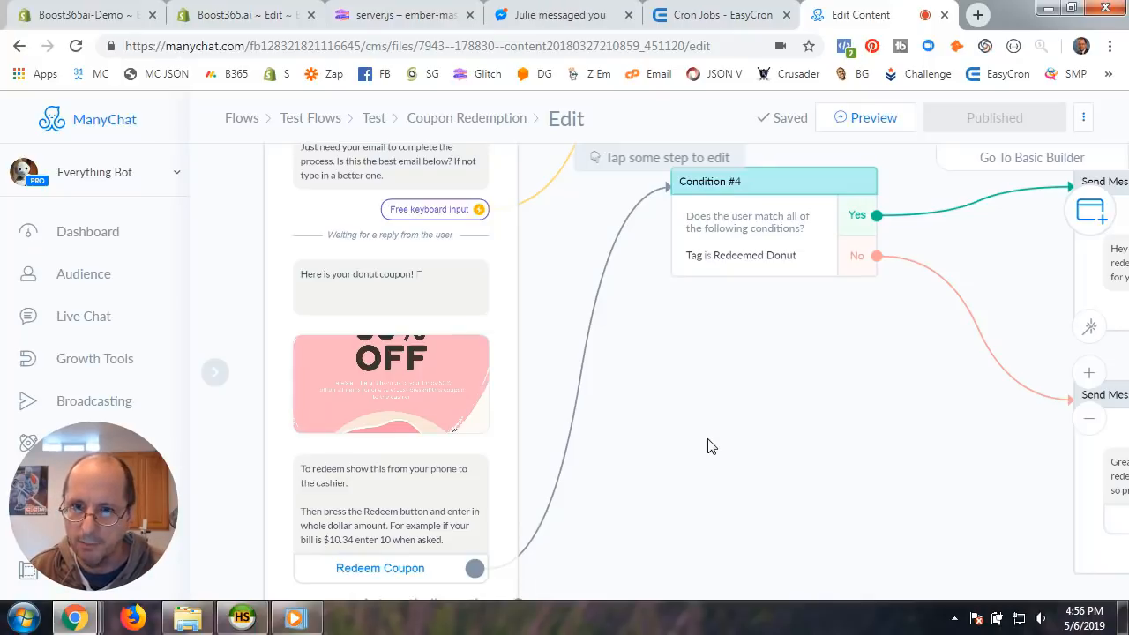
scroll(707, 439, down, 1)
drag(736, 410, 703, 378)
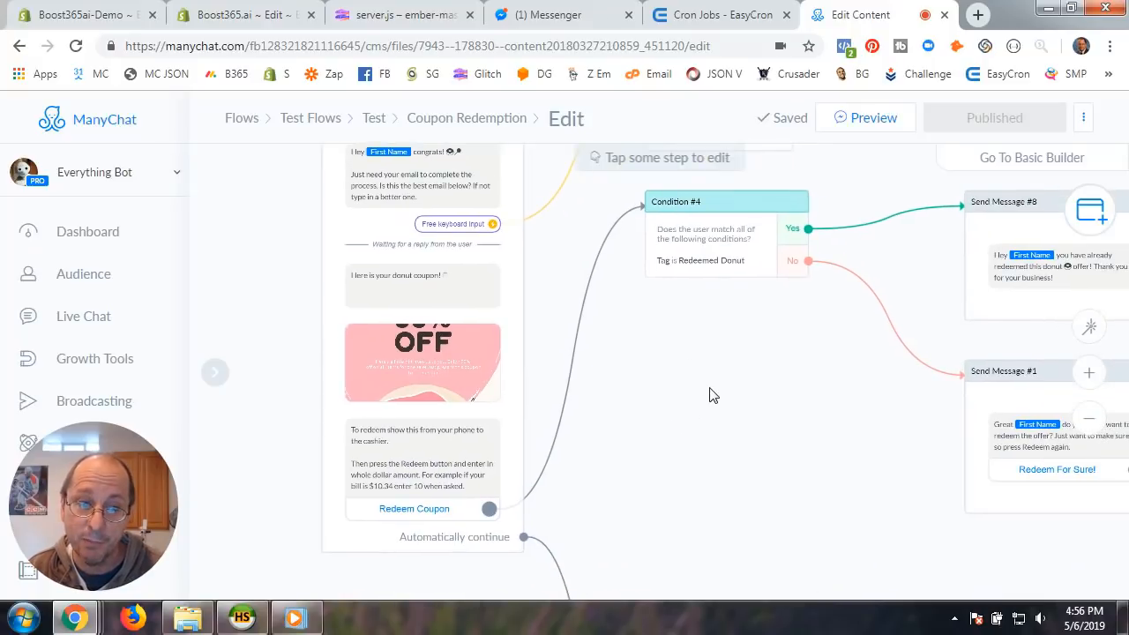
drag(747, 422, 532, 383)
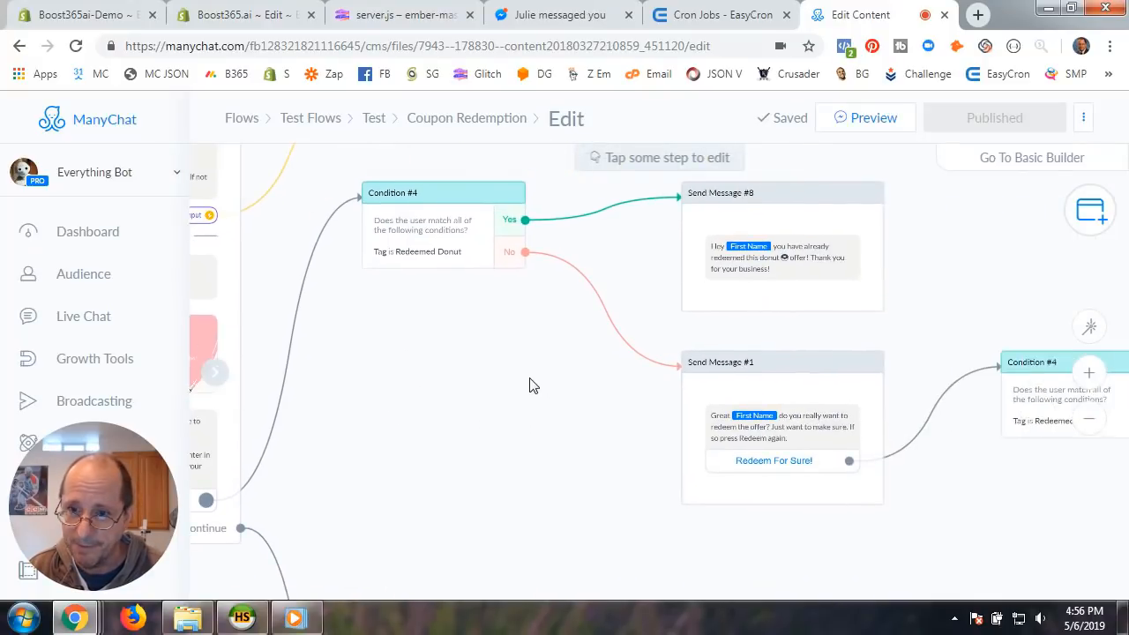
drag(1059, 454, 698, 439)
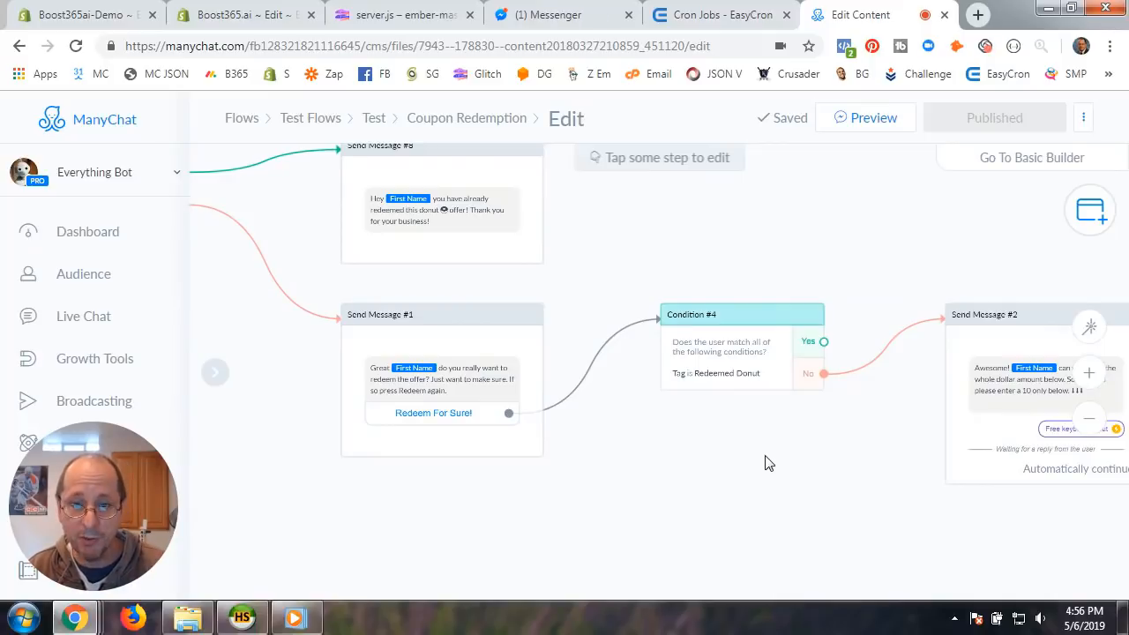
drag(766, 463, 519, 466)
drag(796, 521, 656, 494)
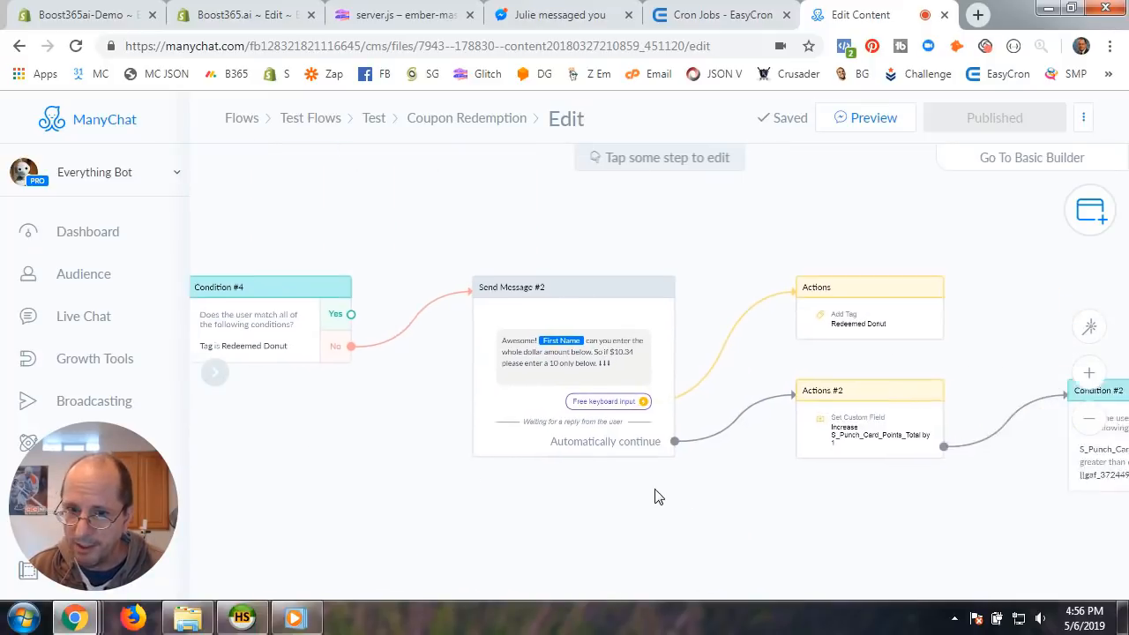
scroll(650, 488, up, 4)
drag(676, 451, 714, 588)
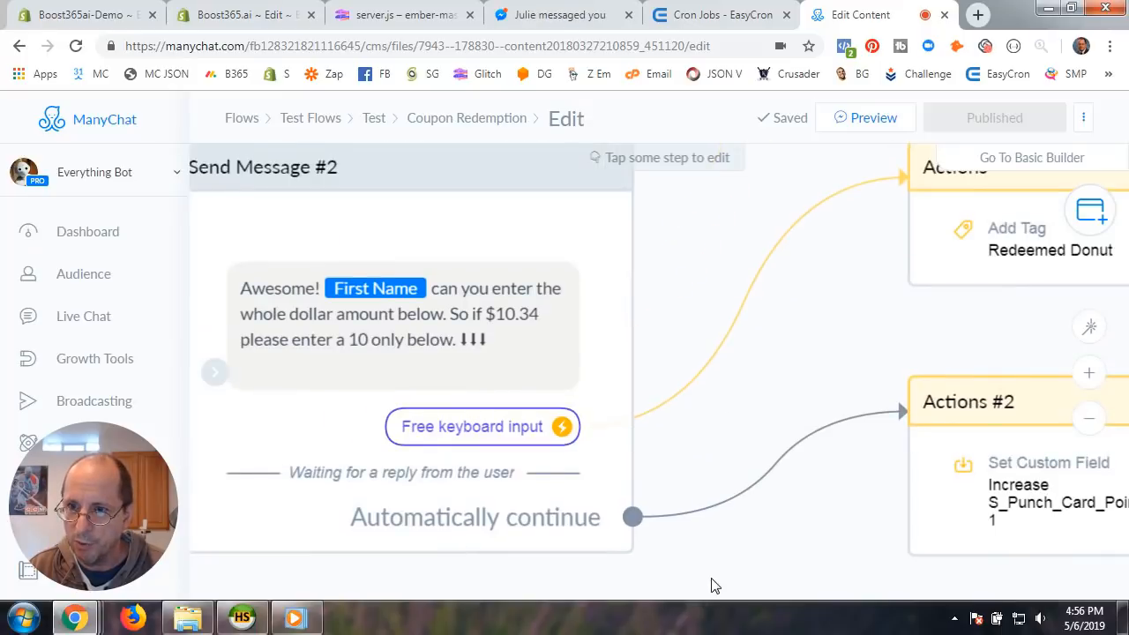
scroll(715, 587, down, 2)
click(894, 284)
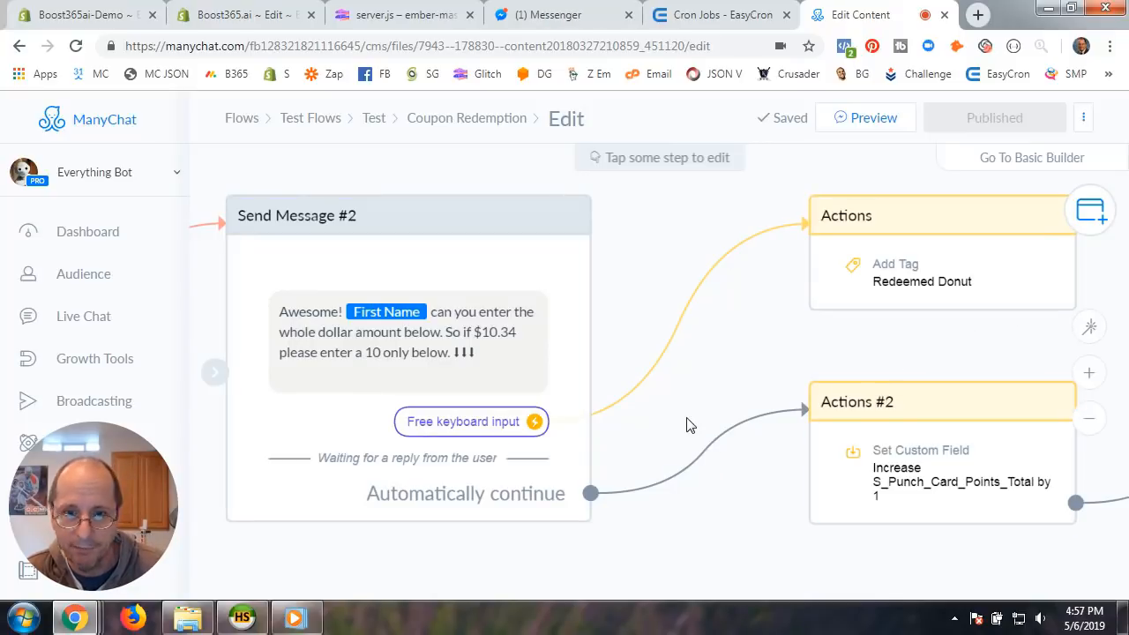
scroll(680, 423, down, 2)
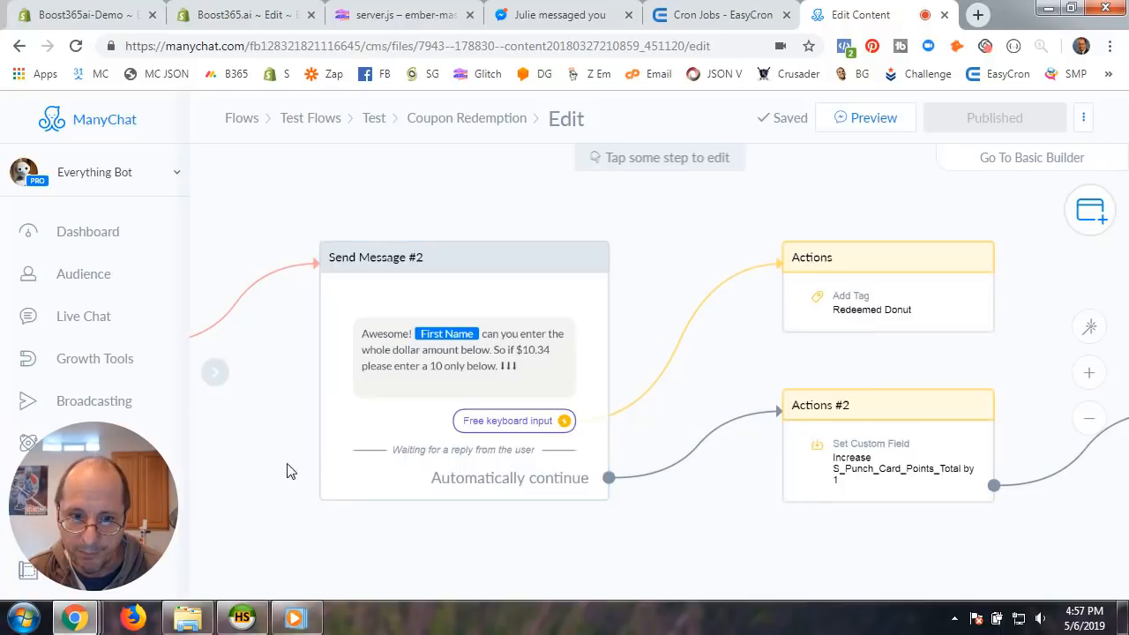
drag(288, 465, 795, 430)
drag(347, 408, 824, 469)
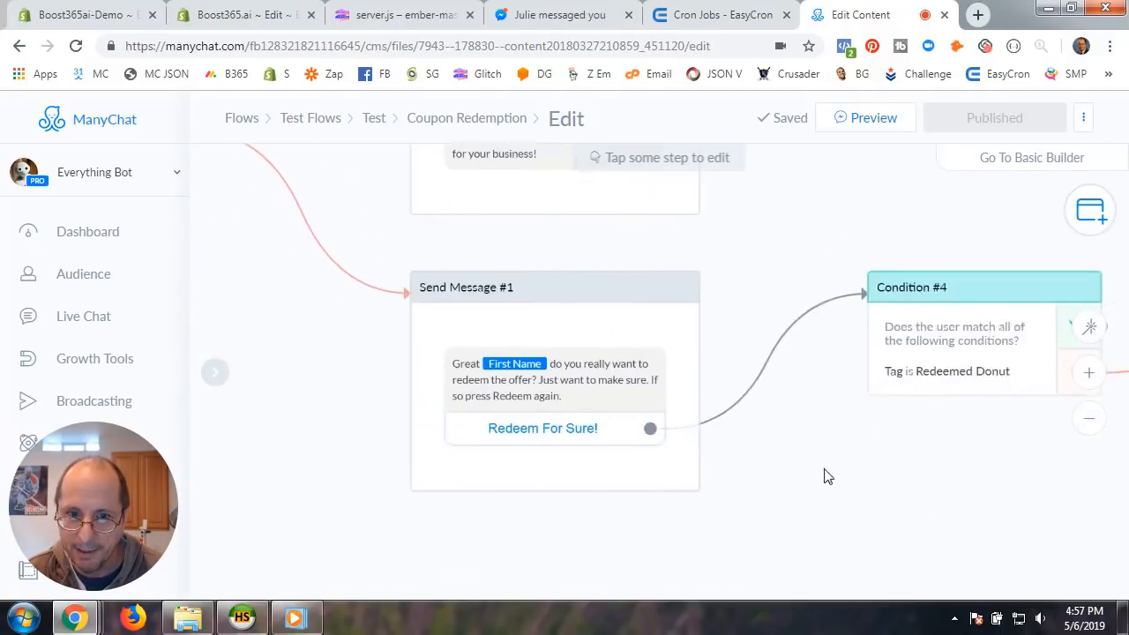
drag(327, 398, 686, 530)
drag(499, 458, 615, 365)
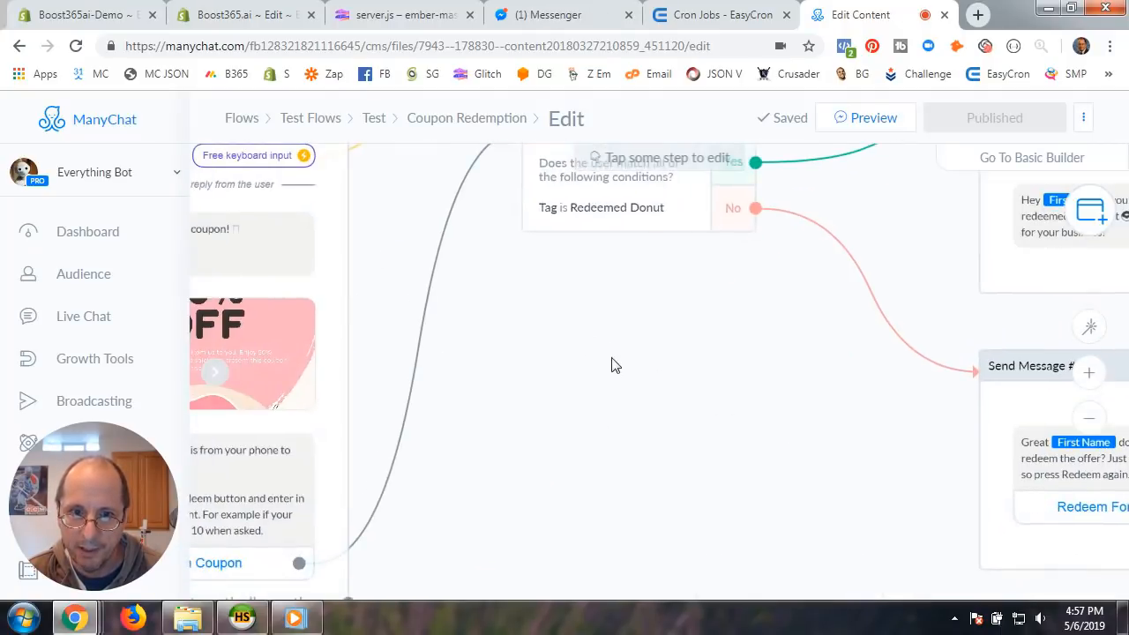
drag(534, 482, 741, 418)
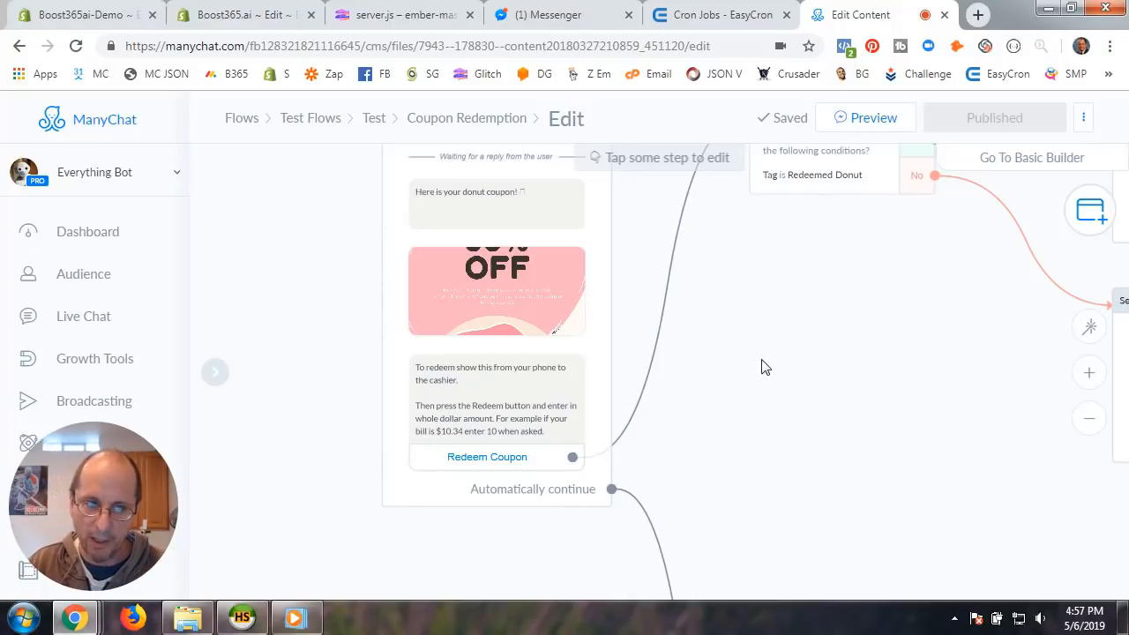
scroll(766, 363, down, 1)
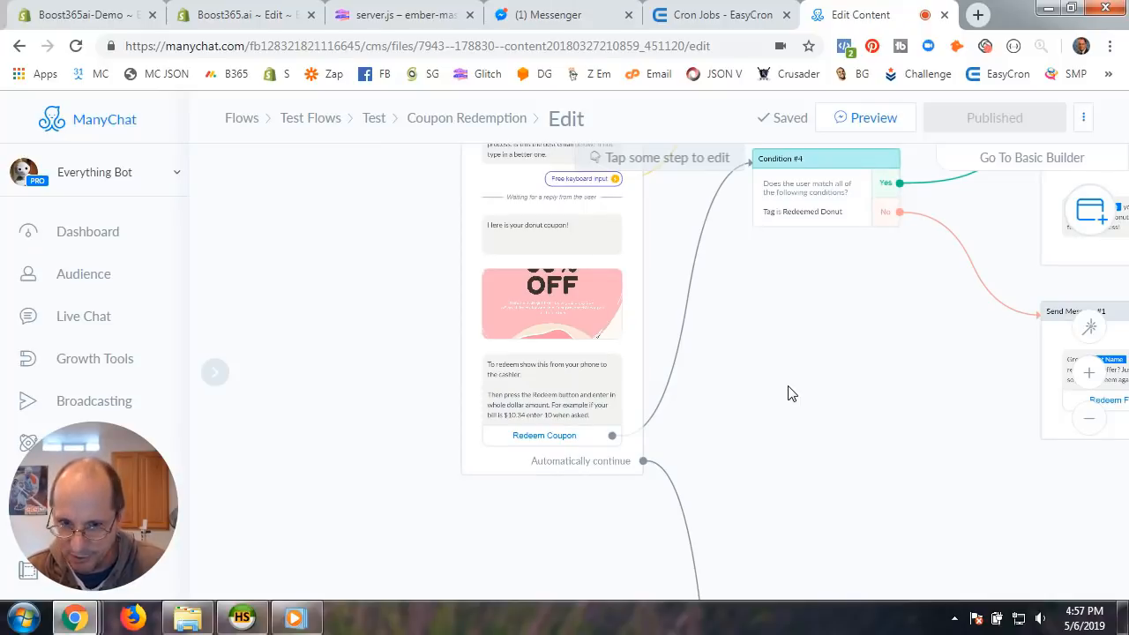
scroll(790, 393, up, 2)
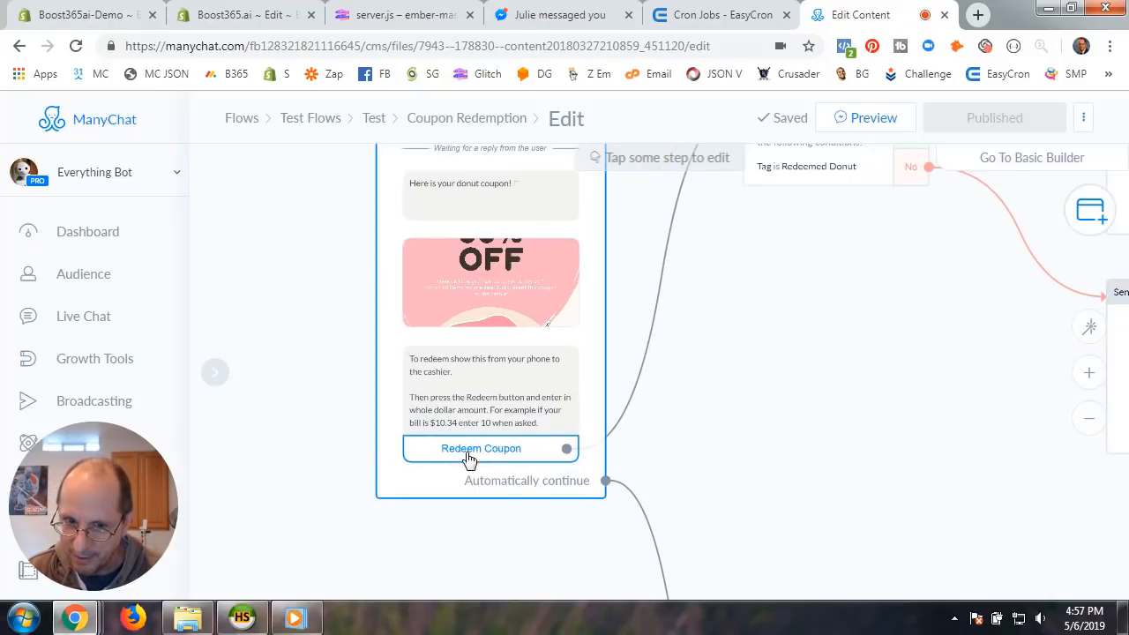
drag(808, 324, 695, 505)
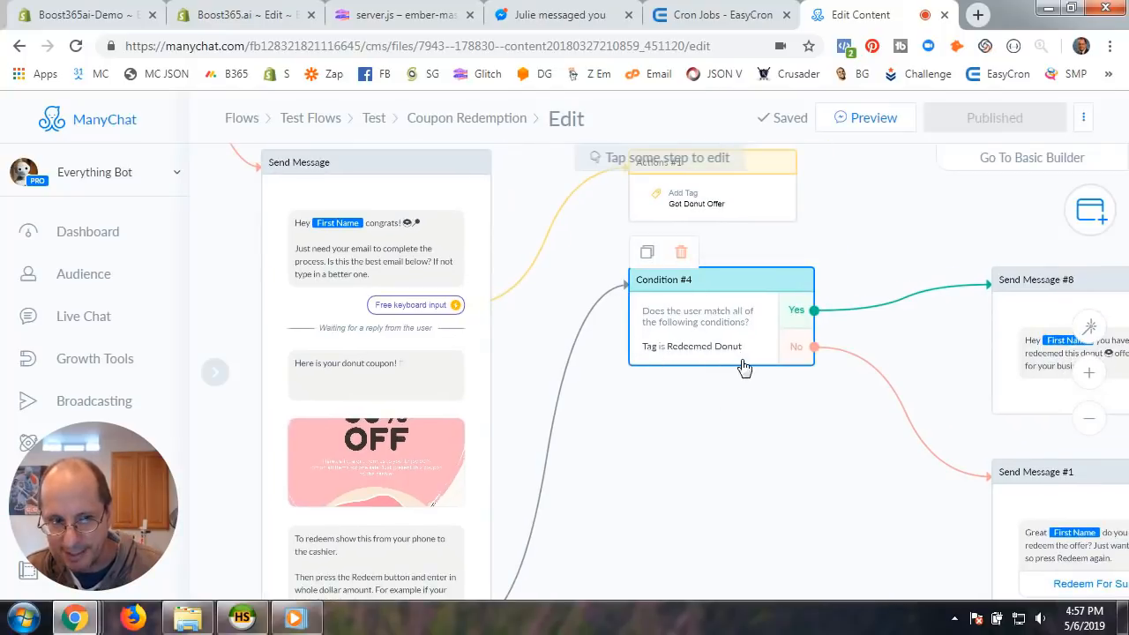
drag(816, 450, 478, 405)
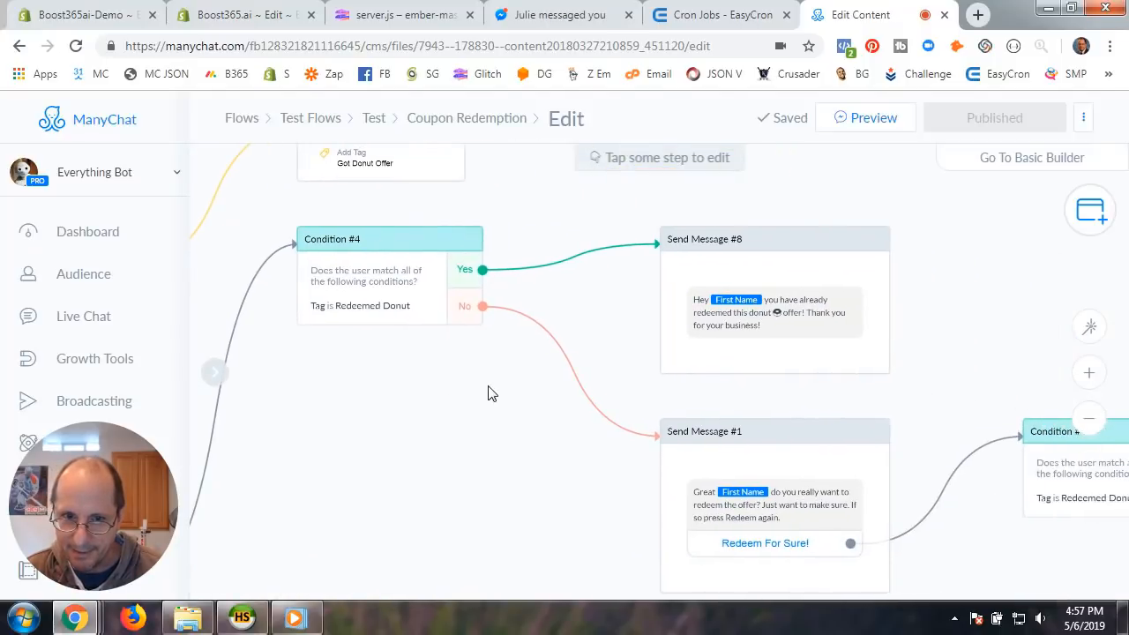
scroll(705, 321, up, 3)
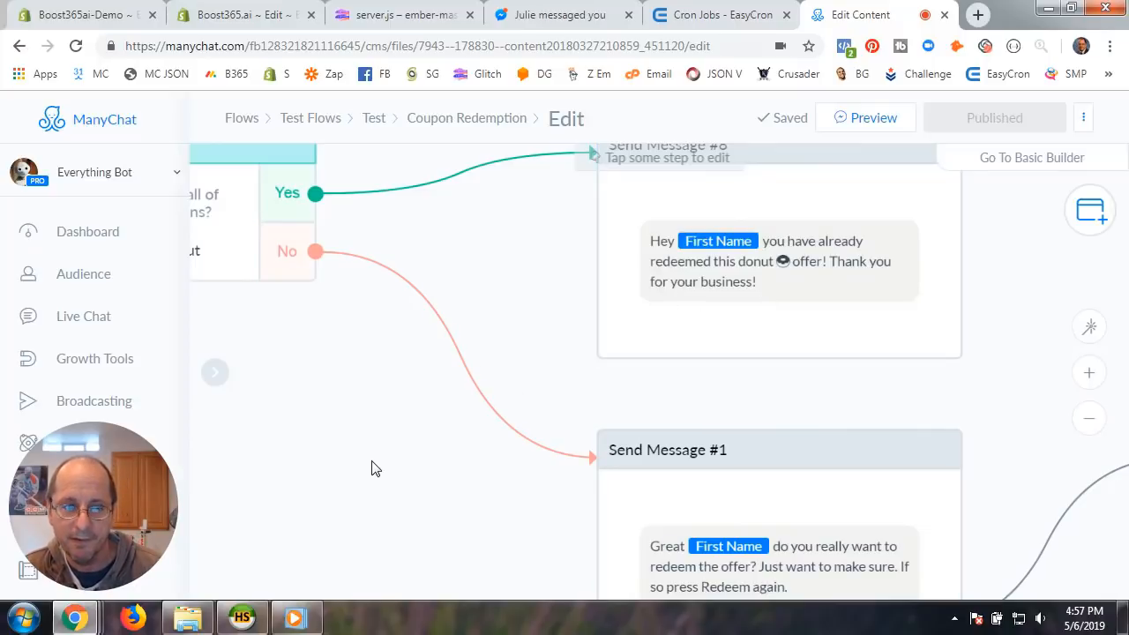
scroll(371, 468, down, 2)
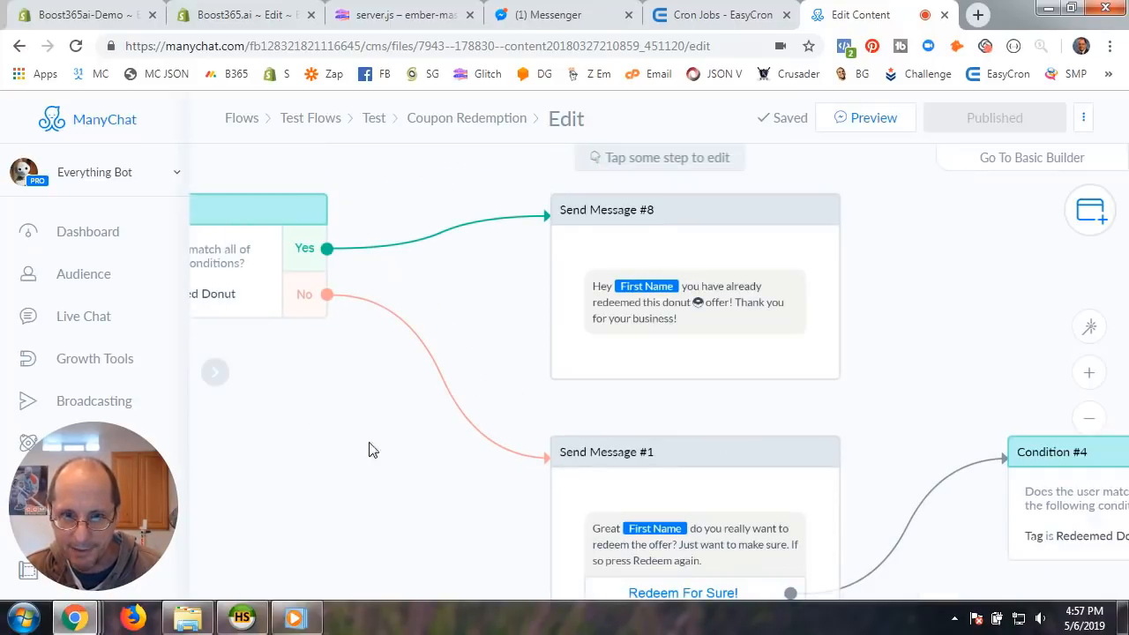
scroll(434, 420, up, 1)
drag(434, 413, 410, 335)
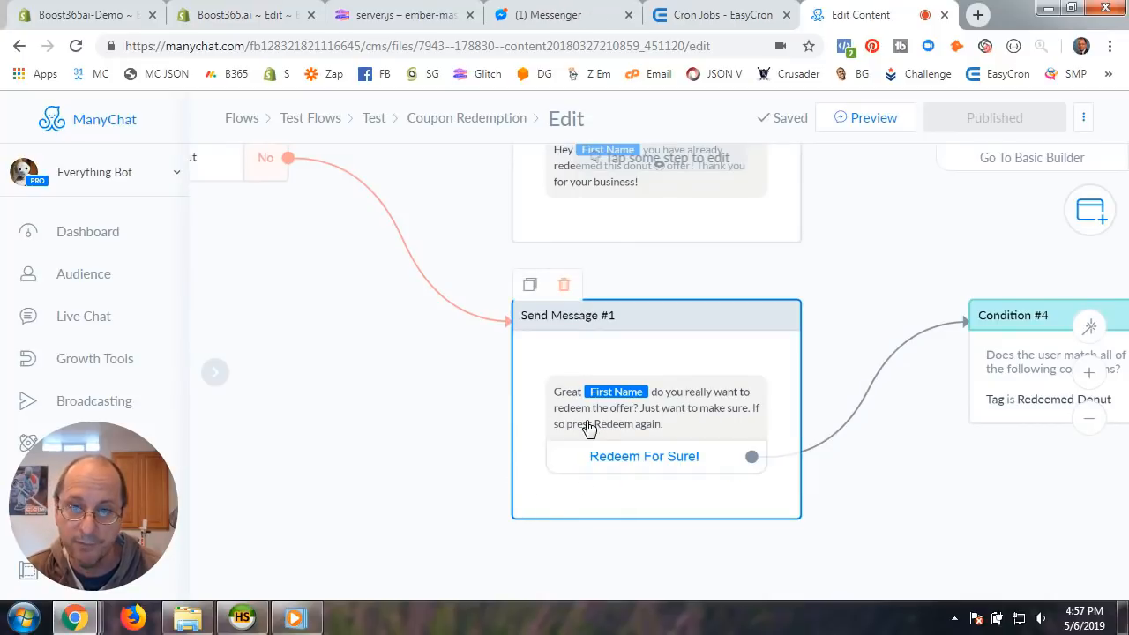
drag(865, 500, 597, 464)
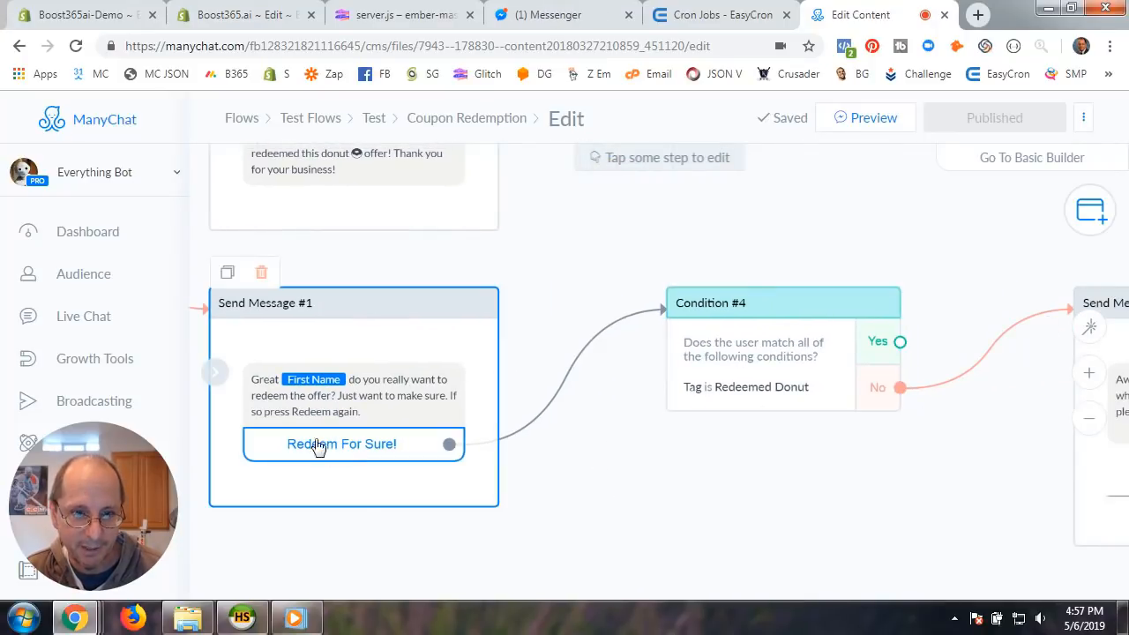
scroll(589, 494, down, 3)
scroll(305, 497, down, 1)
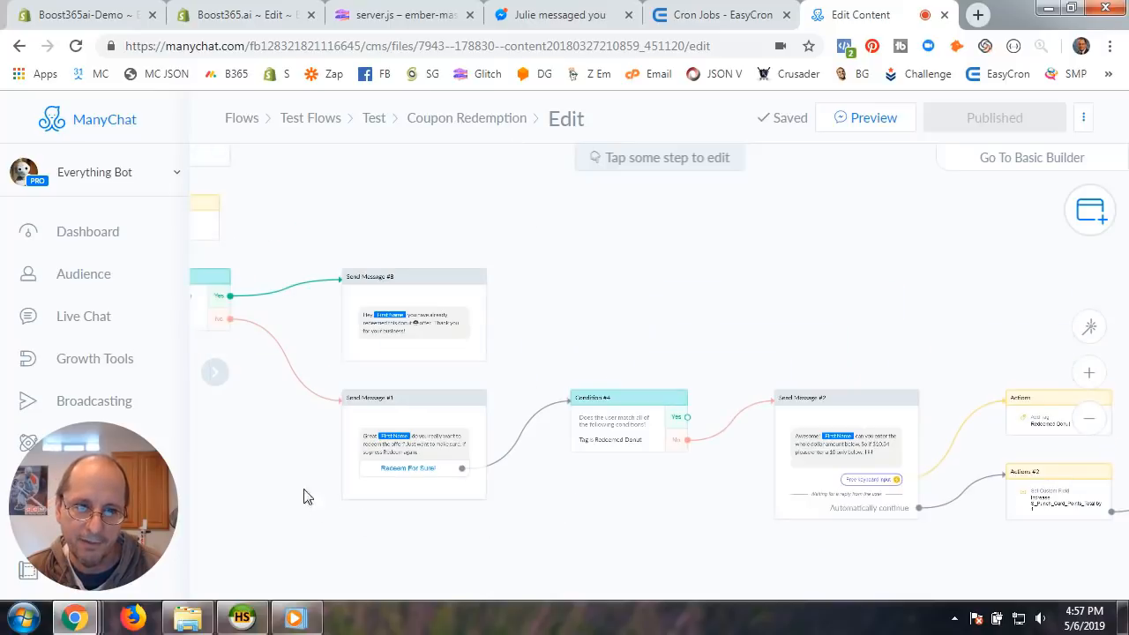
drag(305, 497, 630, 465)
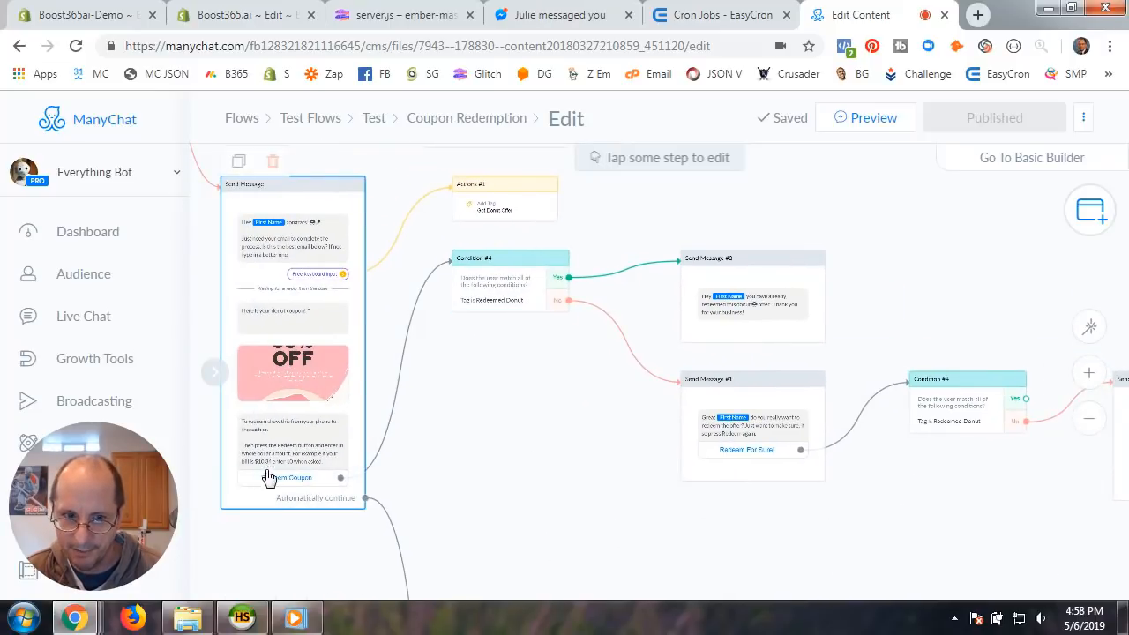
scroll(309, 501, up, 2)
drag(818, 445, 547, 436)
click(582, 432)
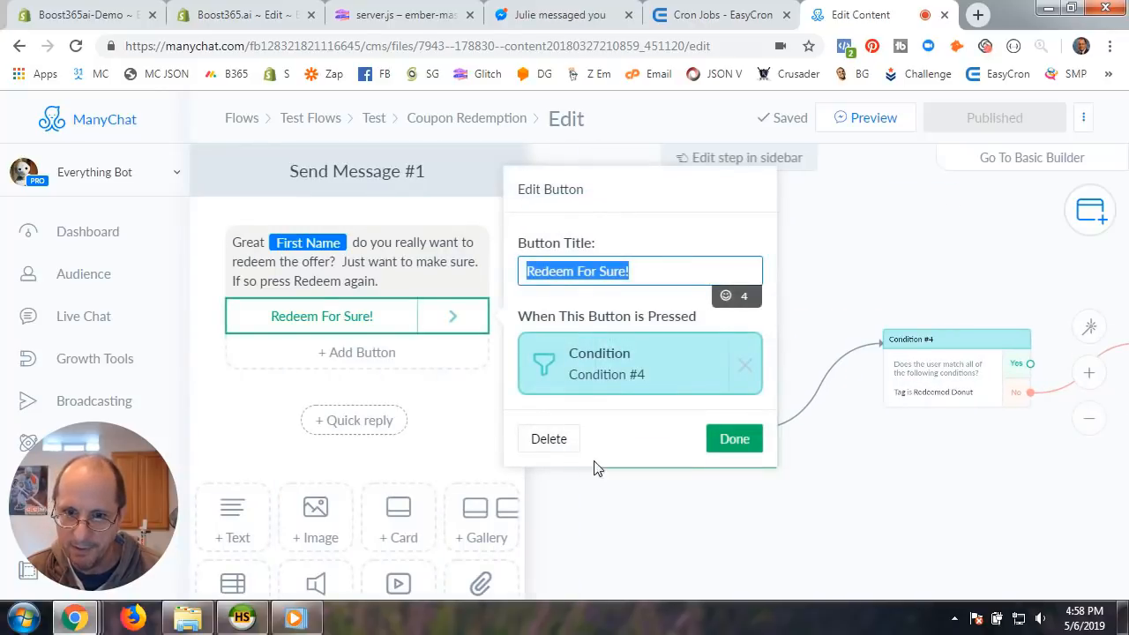
click(750, 446)
click(673, 509)
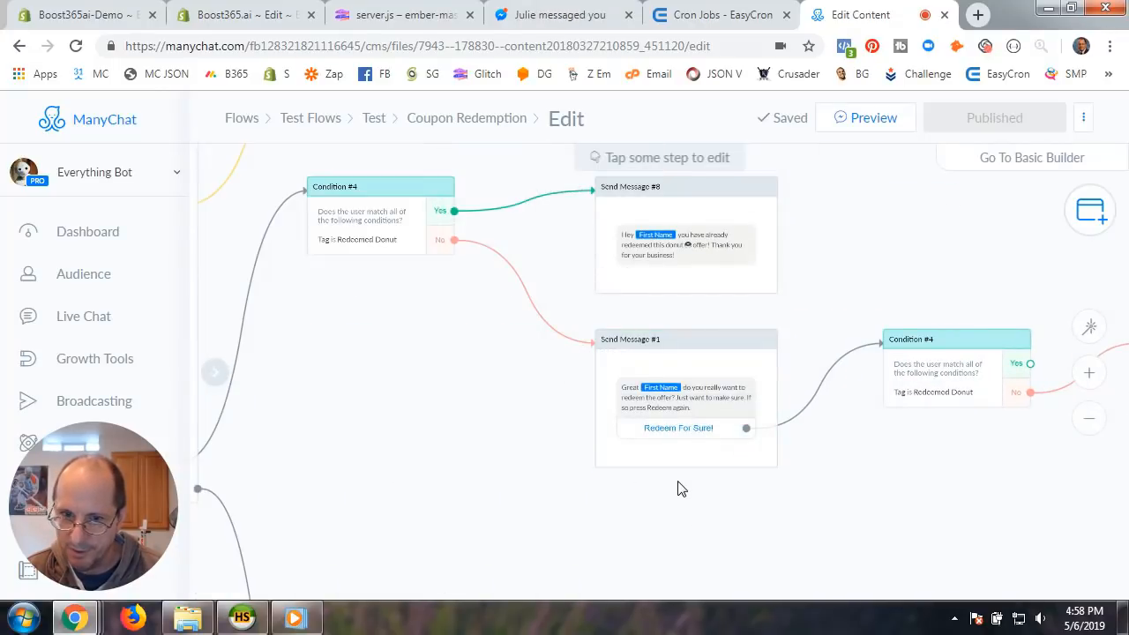
scroll(834, 473, down, 1)
scroll(834, 477, up, 2)
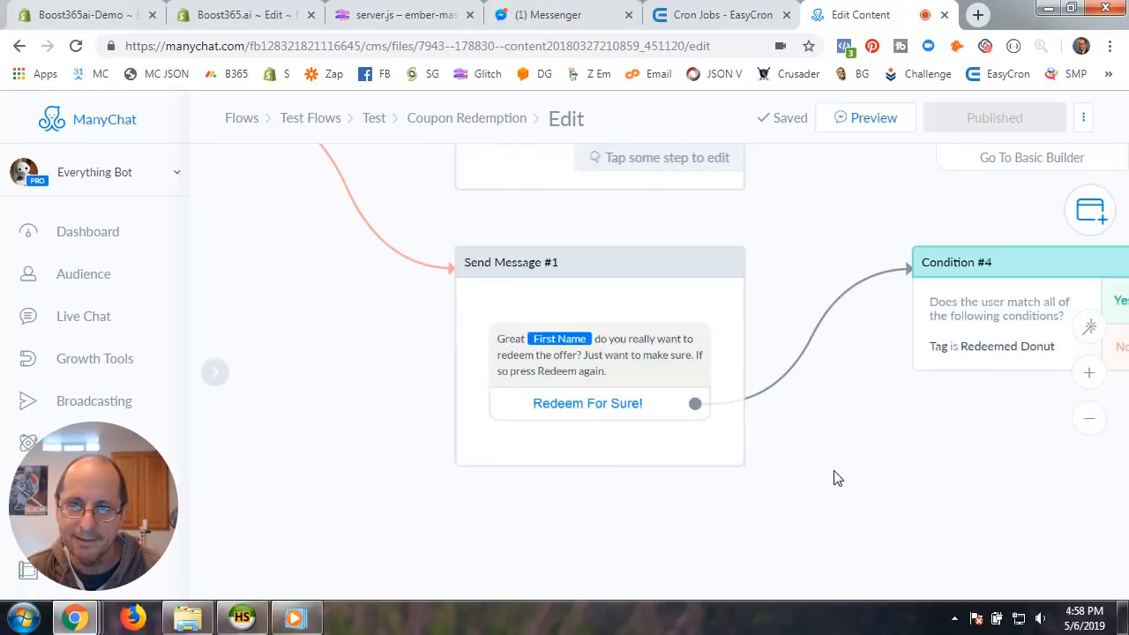
drag(964, 375, 625, 316)
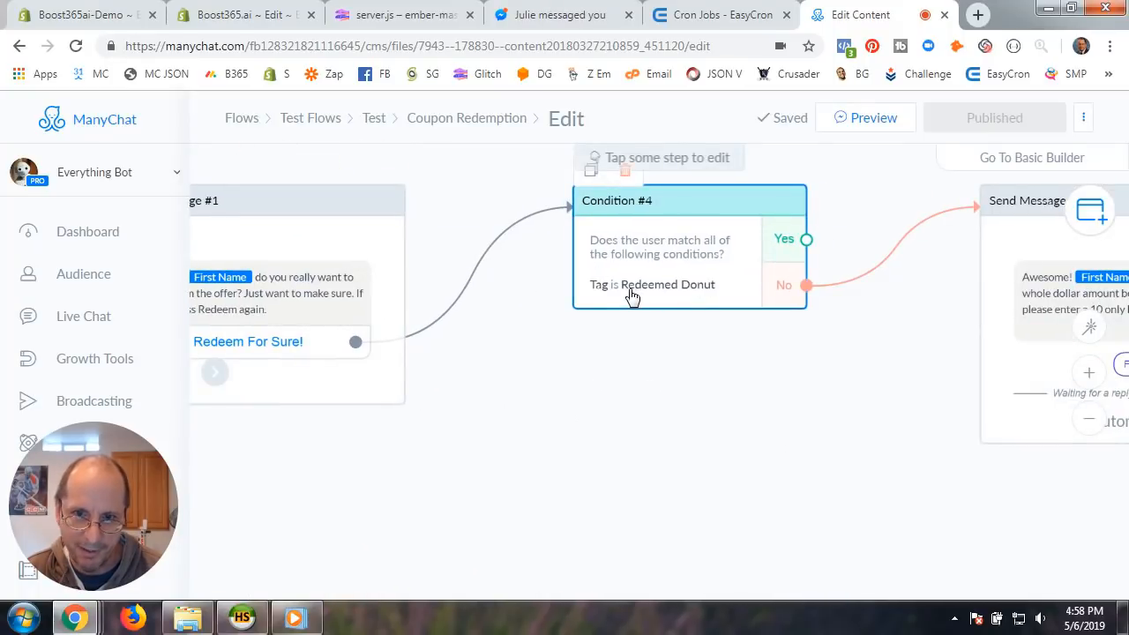
scroll(776, 414, up, 2)
scroll(673, 396, down, 1)
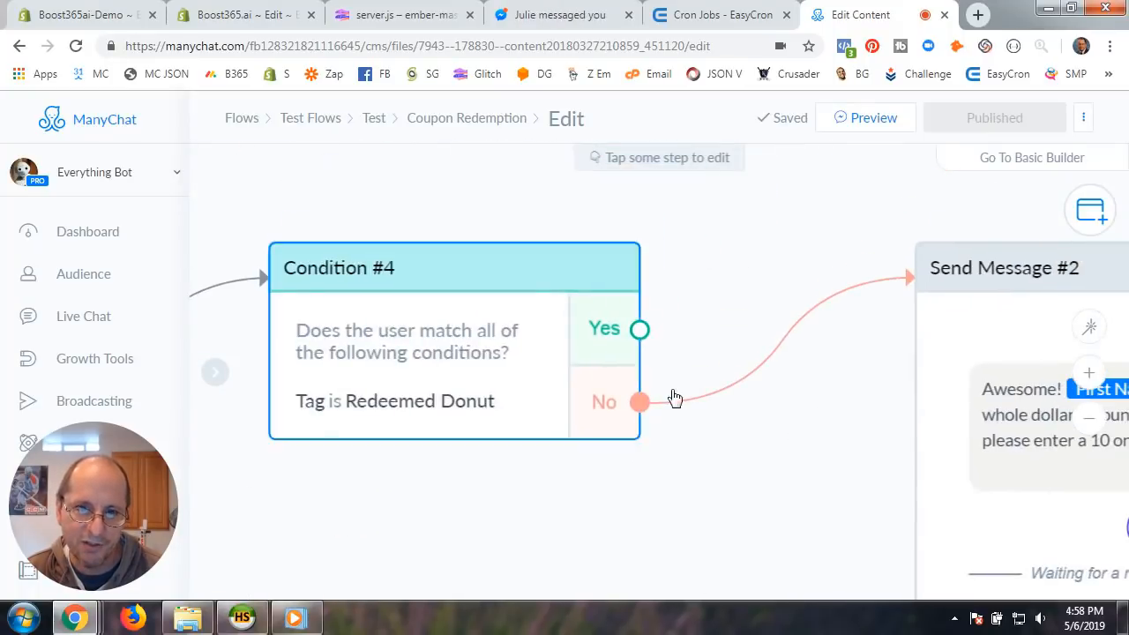
scroll(643, 463, down, 1)
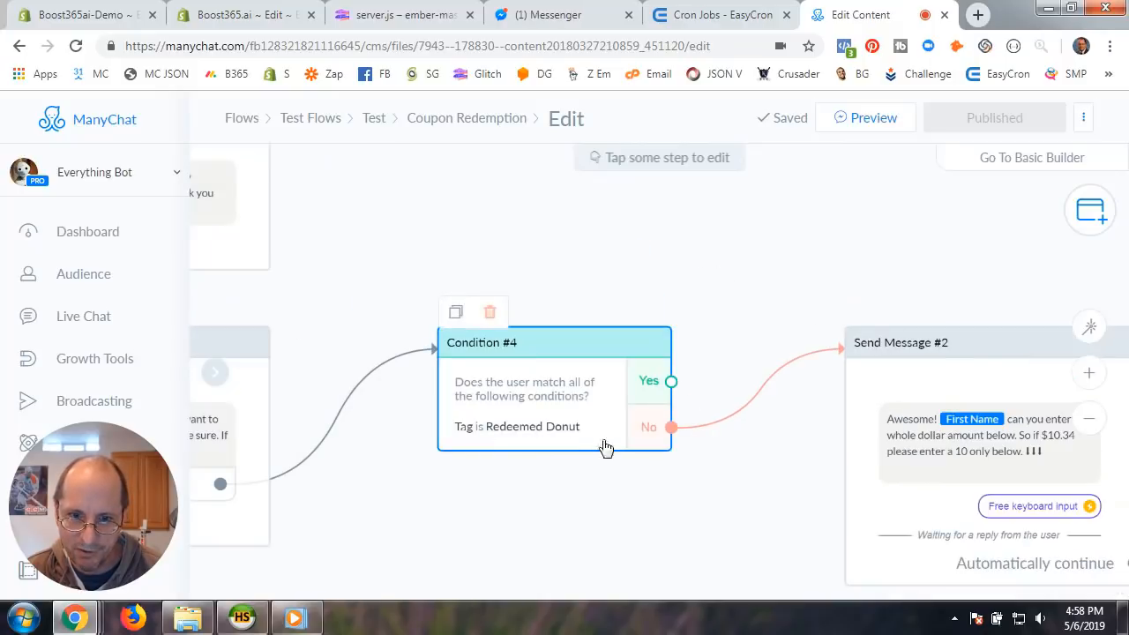
drag(961, 502, 614, 368)
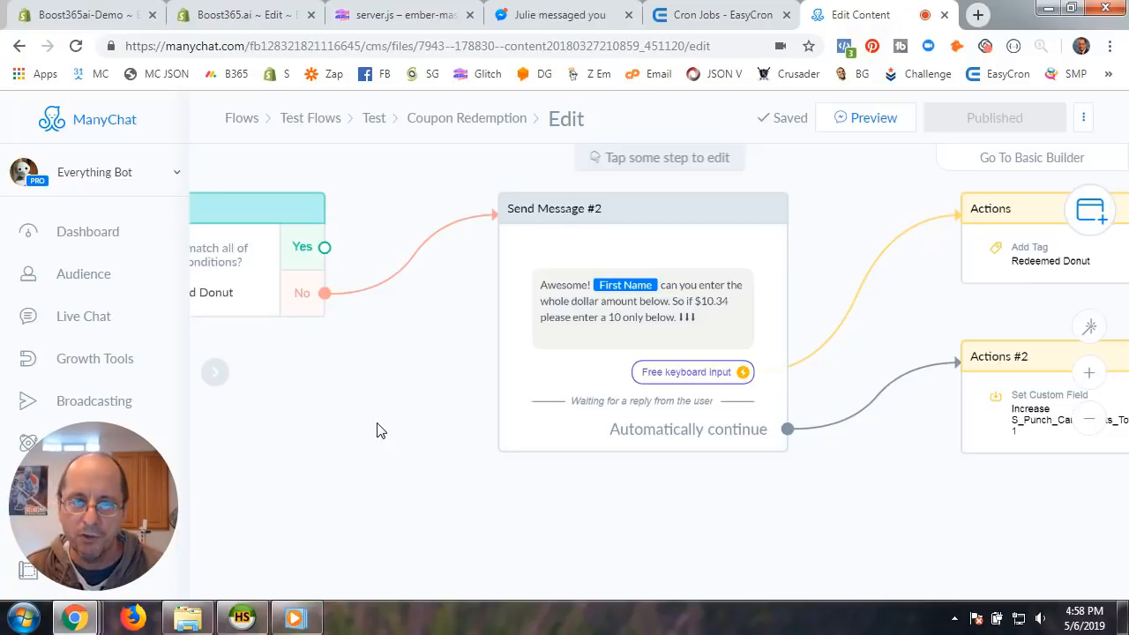
scroll(377, 430, down, 3)
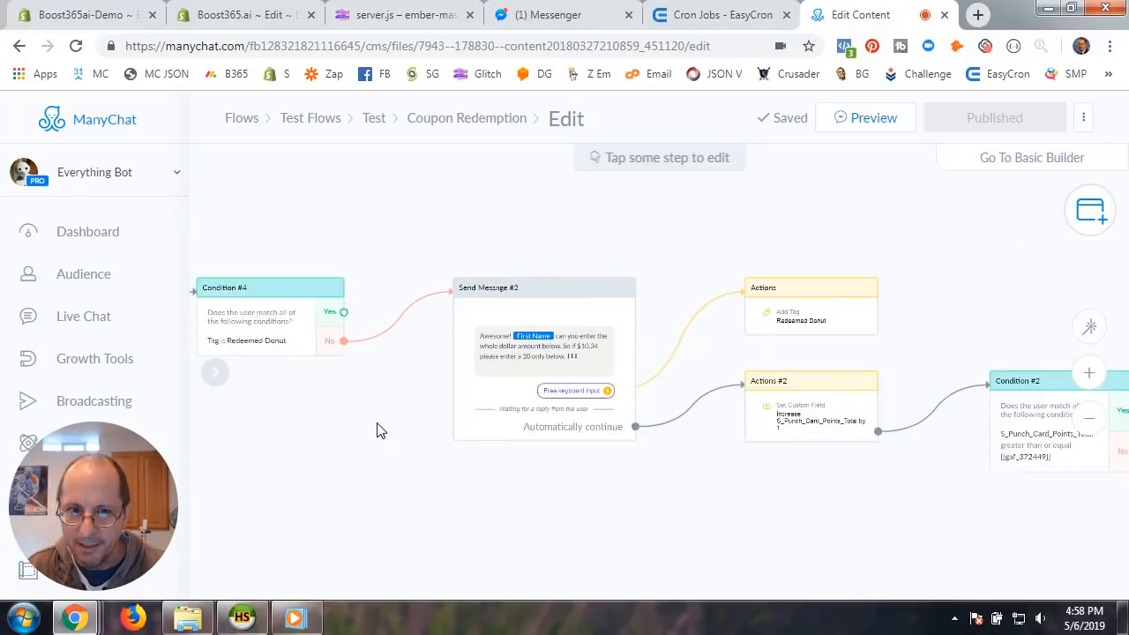
drag(378, 428, 716, 398)
scroll(717, 398, down, 2)
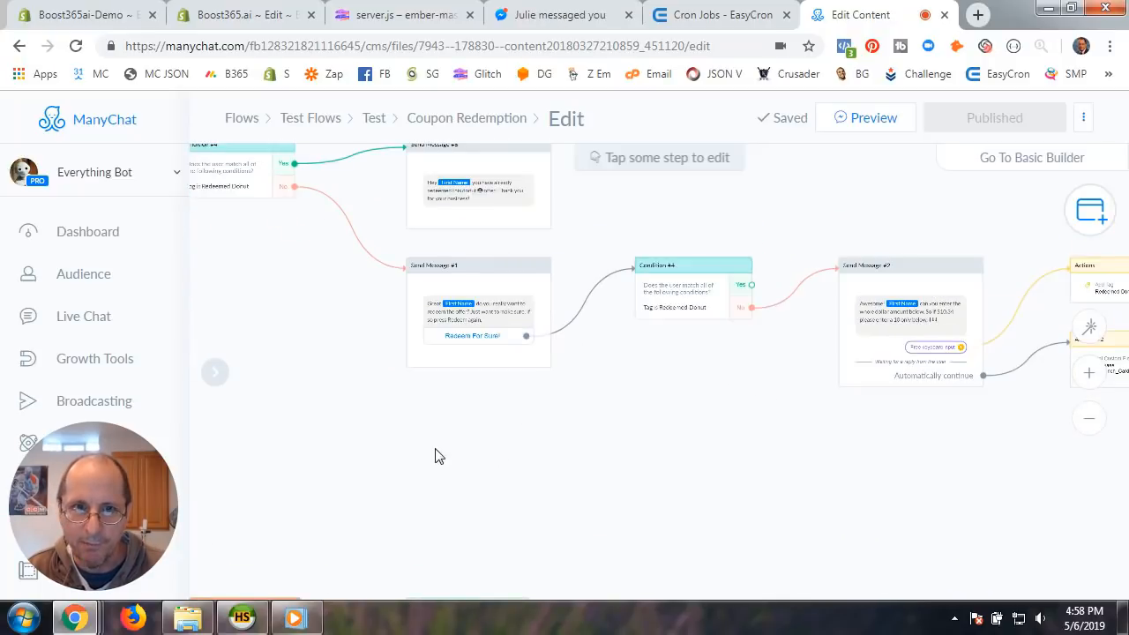
scroll(435, 456, down, 1)
drag(371, 423, 564, 397)
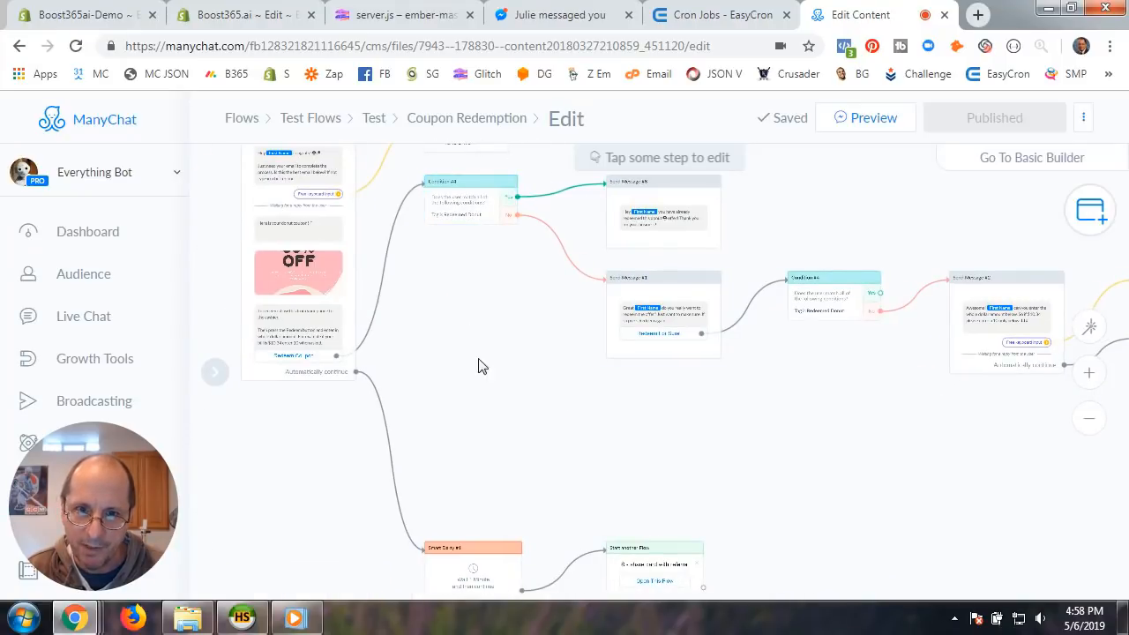
scroll(501, 365, up, 2)
drag(477, 316, 556, 424)
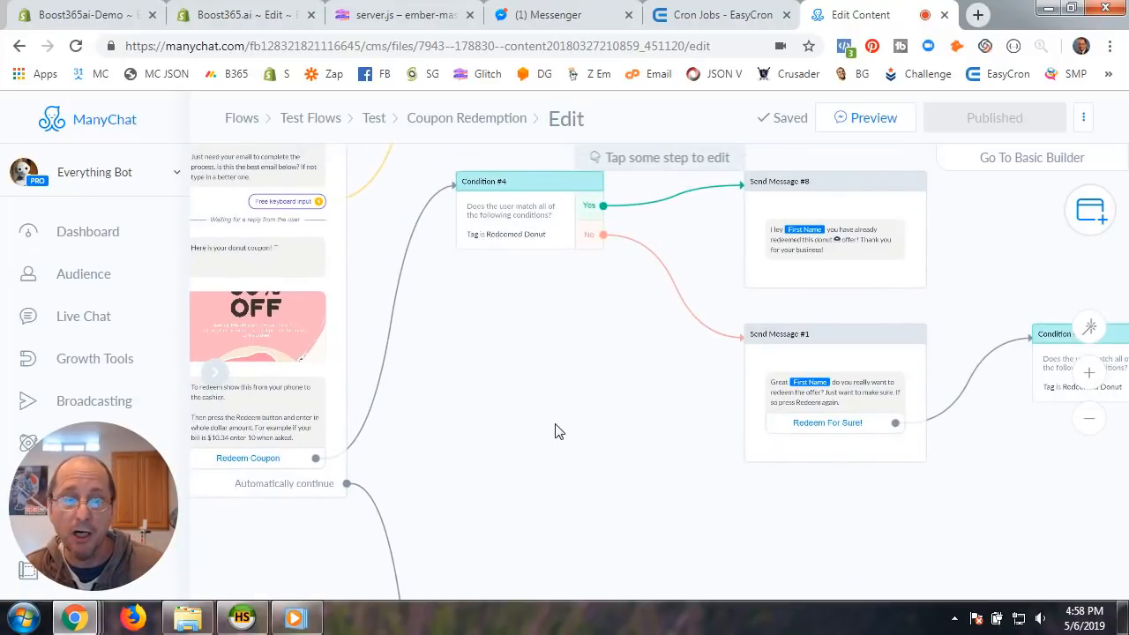
scroll(556, 431, down, 1)
drag(567, 352, 534, 447)
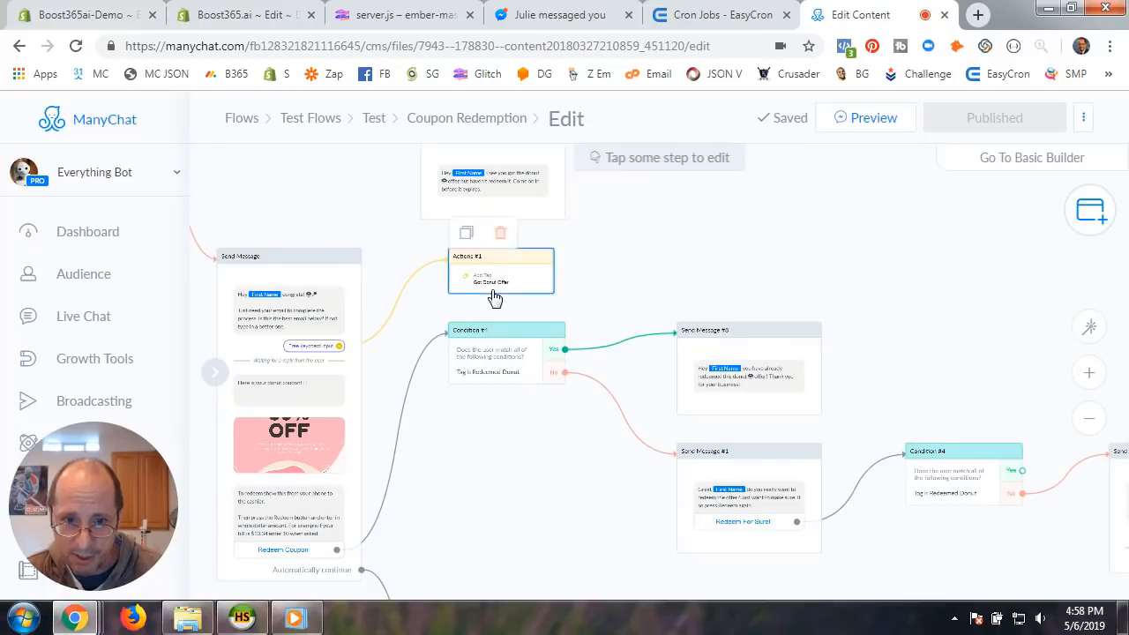
scroll(551, 501, down, 1)
drag(552, 504, 457, 422)
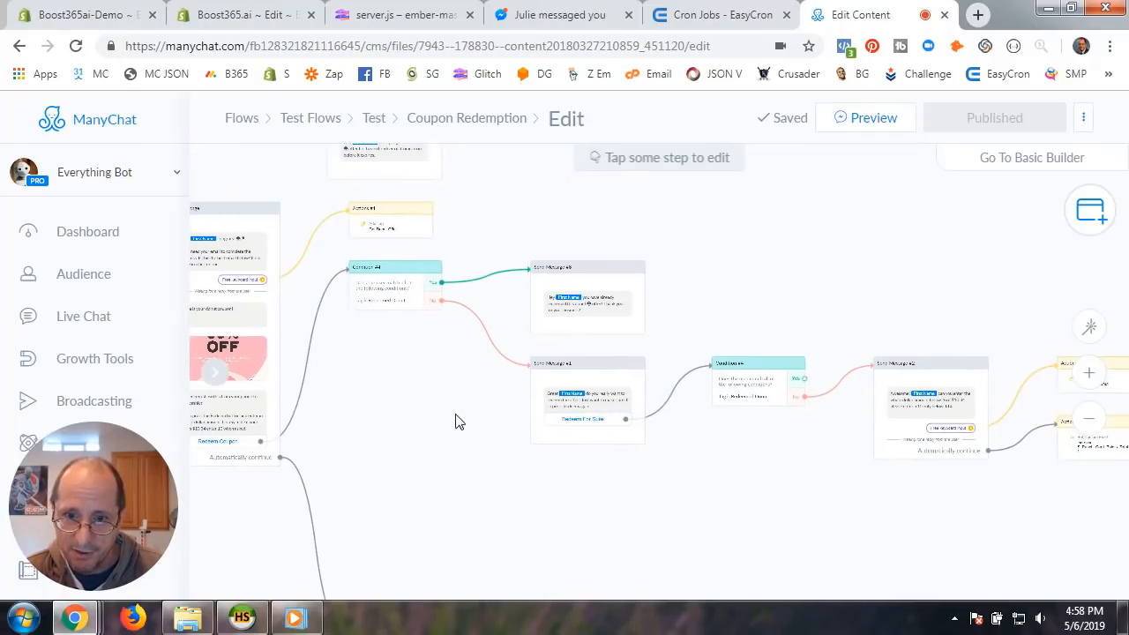
scroll(675, 461, up, 2)
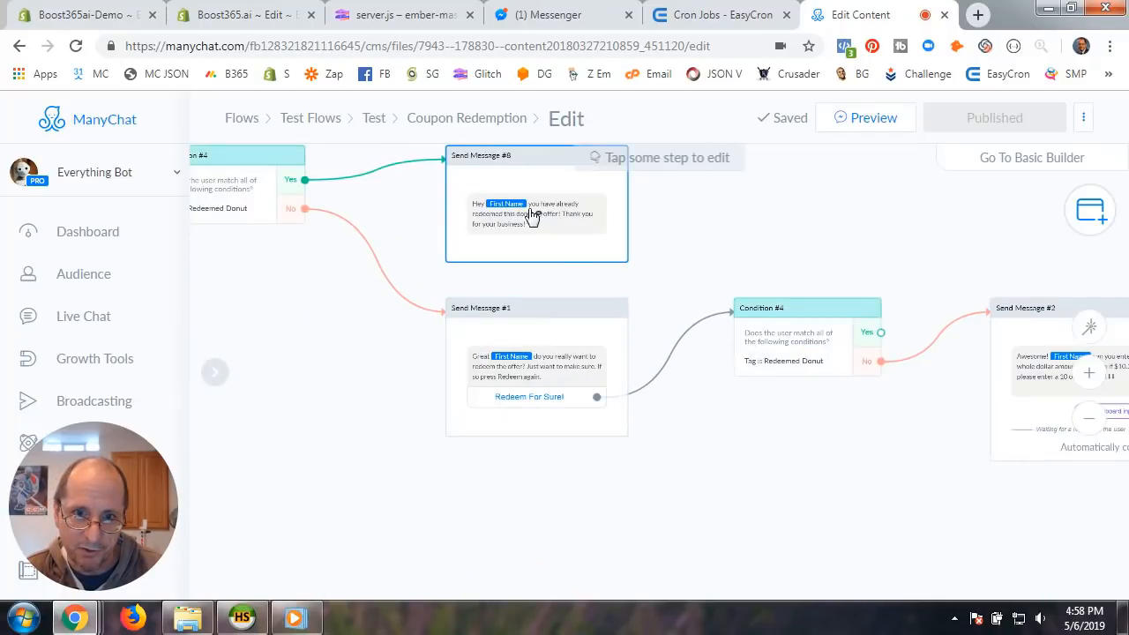
scroll(712, 444, up, 1)
drag(680, 317, 889, 429)
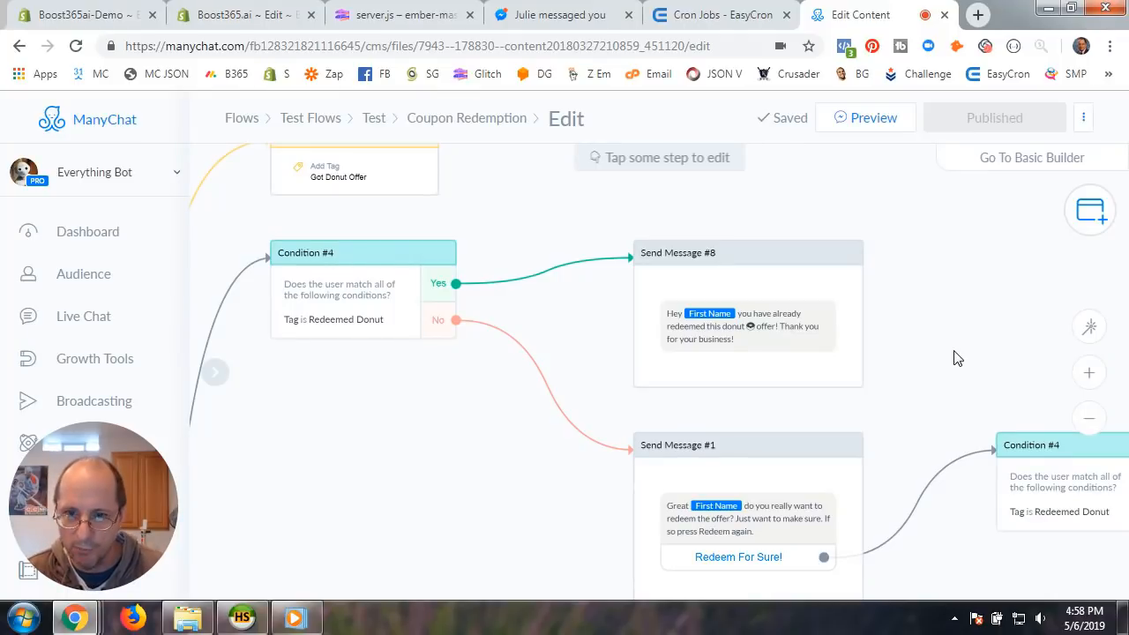
drag(958, 357, 632, 295)
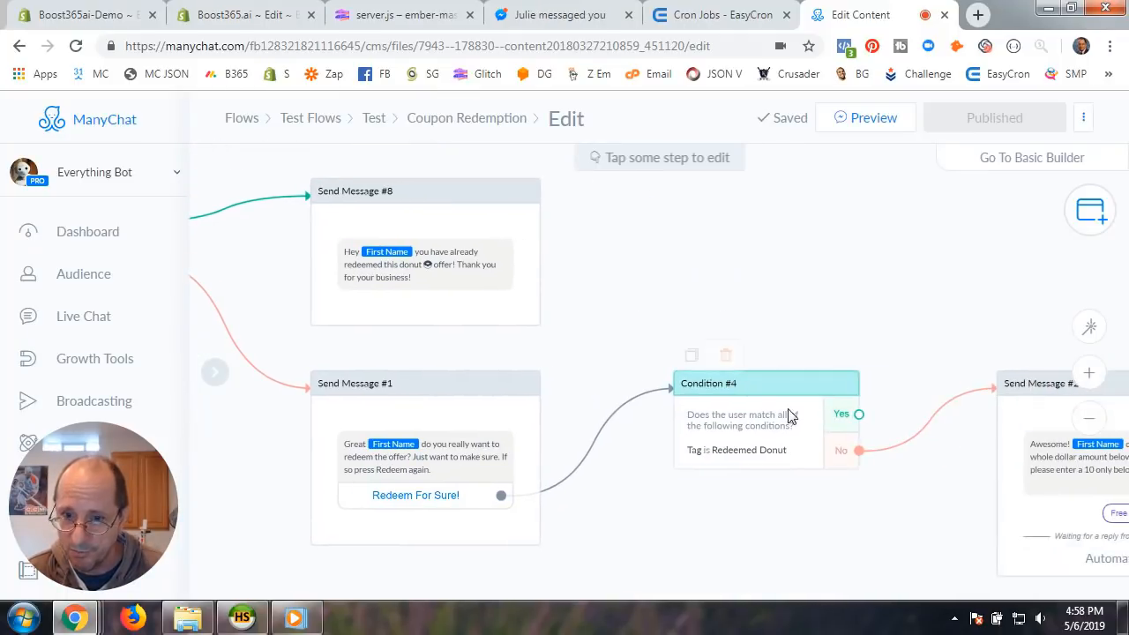
drag(820, 516, 607, 507)
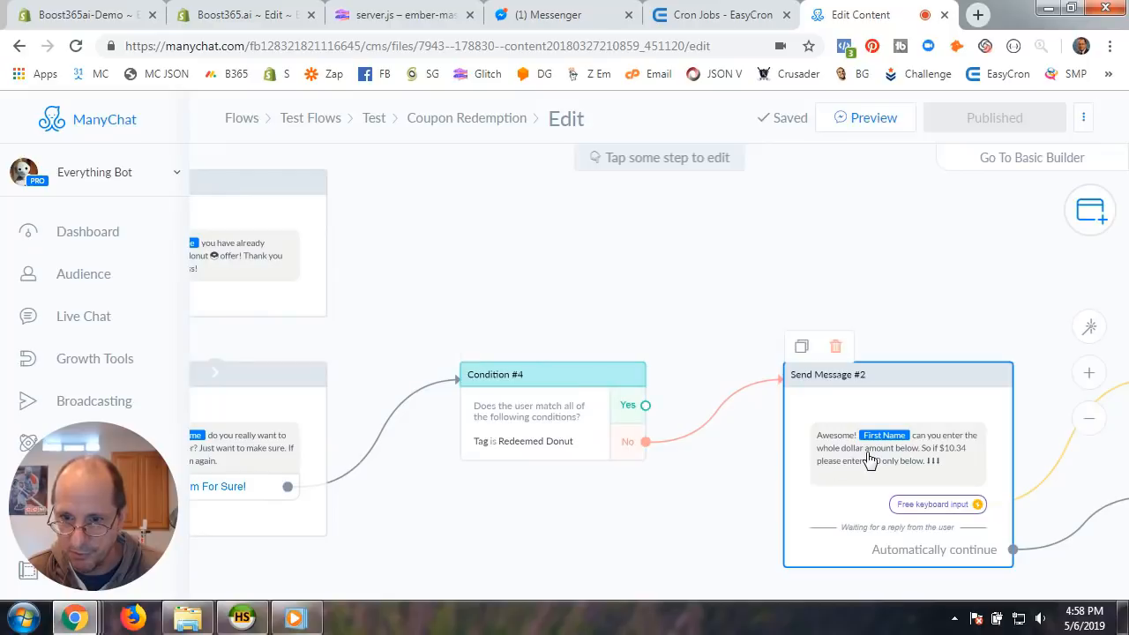
drag(726, 516, 617, 441)
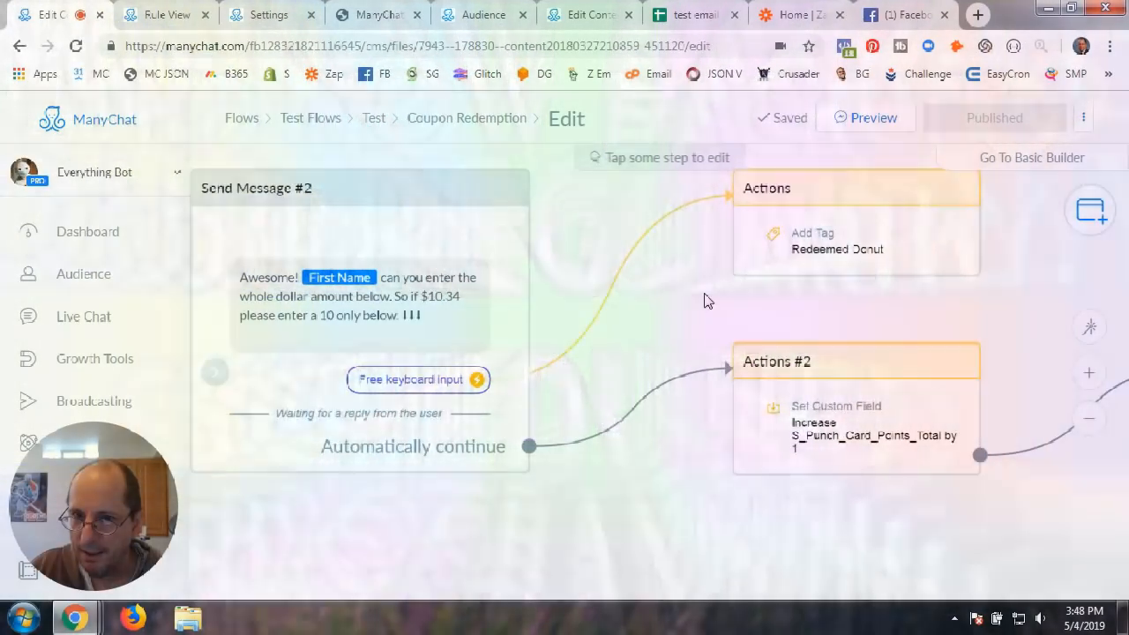
drag(705, 297, 569, 356)
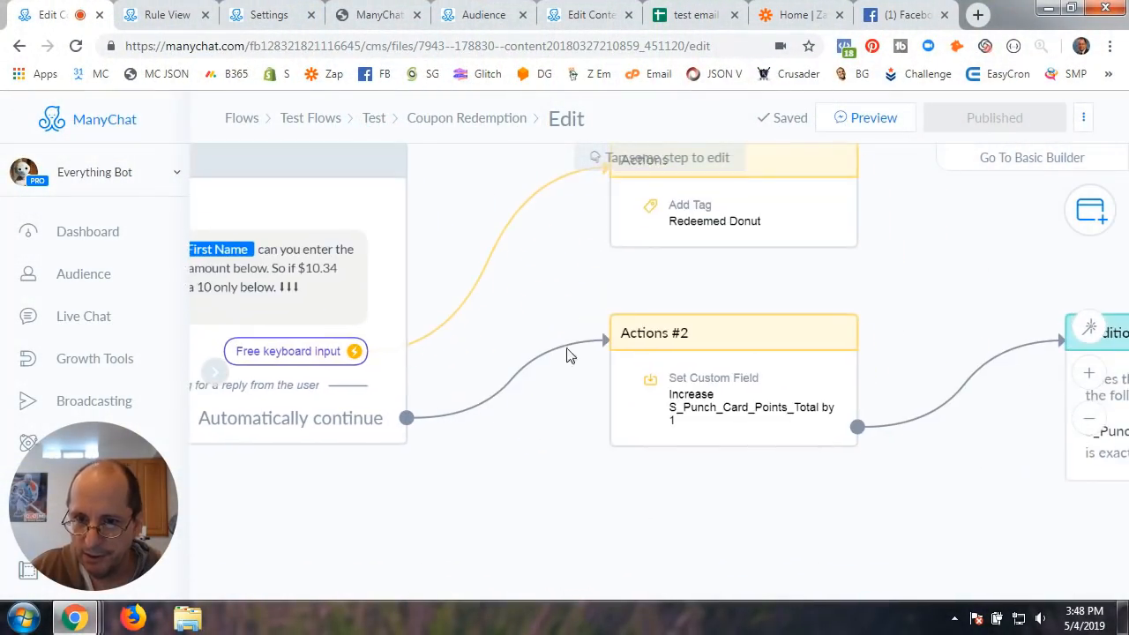
drag(832, 517, 656, 485)
click(575, 403)
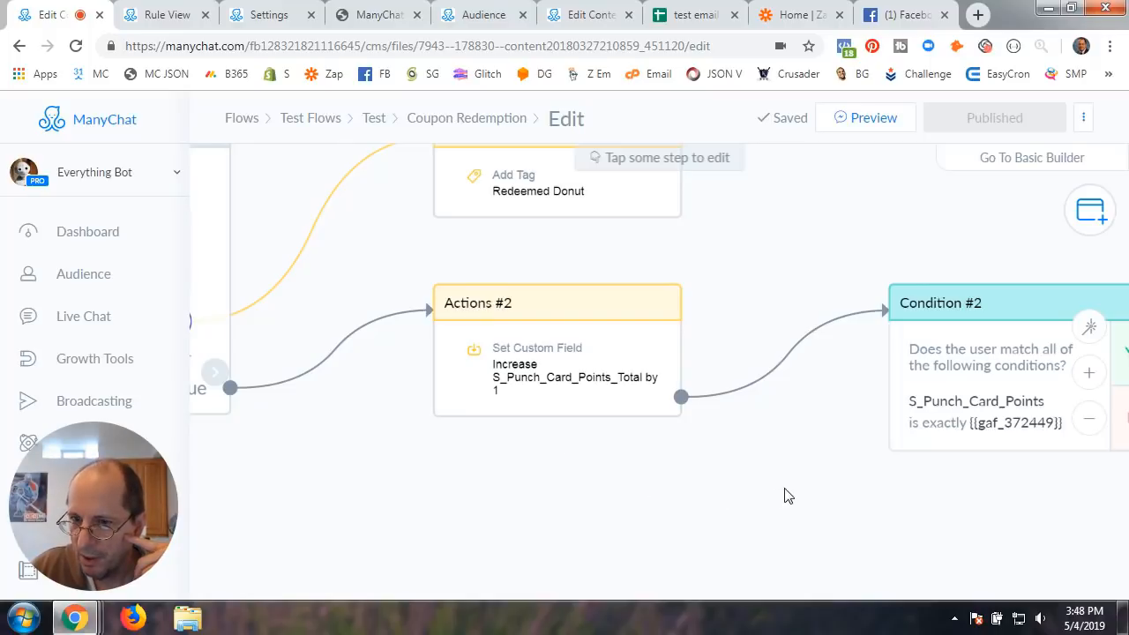
drag(785, 494, 668, 492)
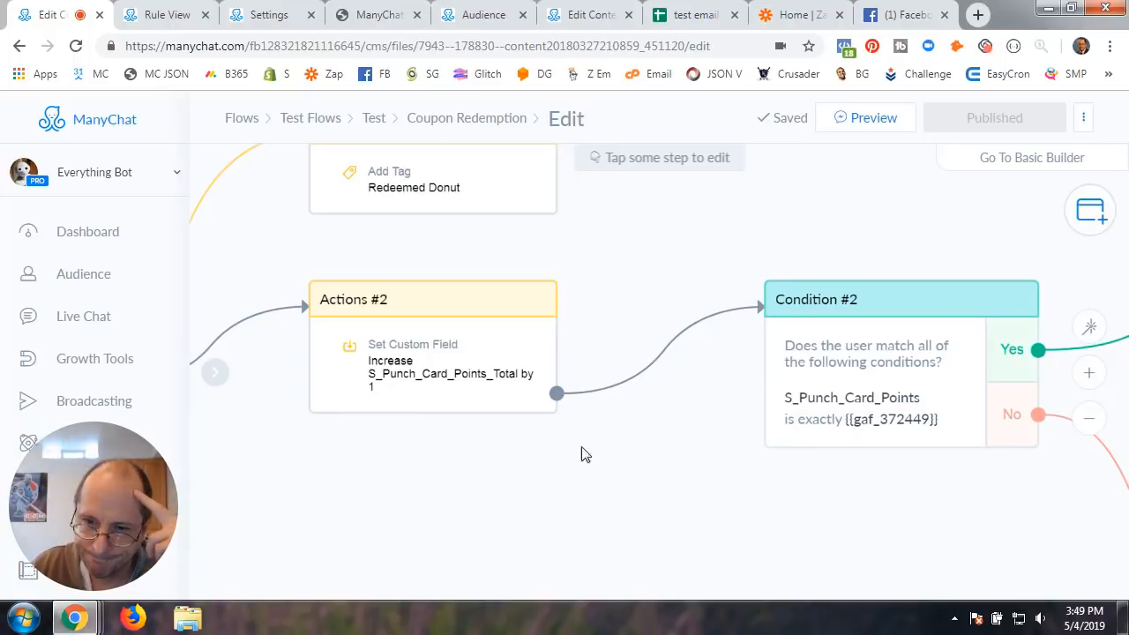
drag(805, 499, 506, 451)
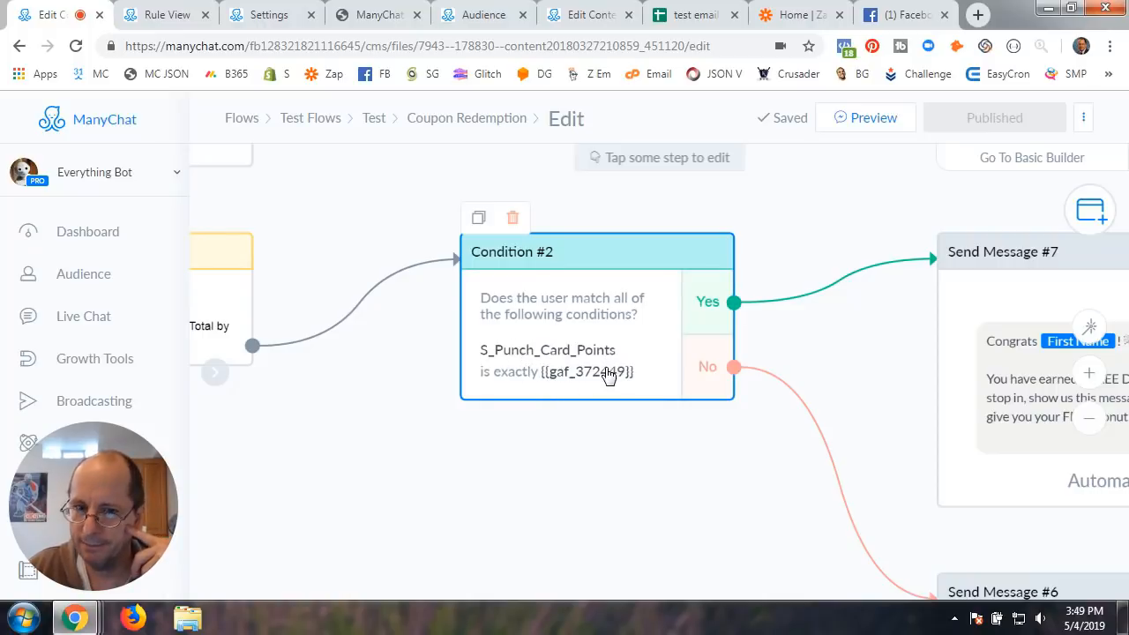
drag(401, 427, 436, 425)
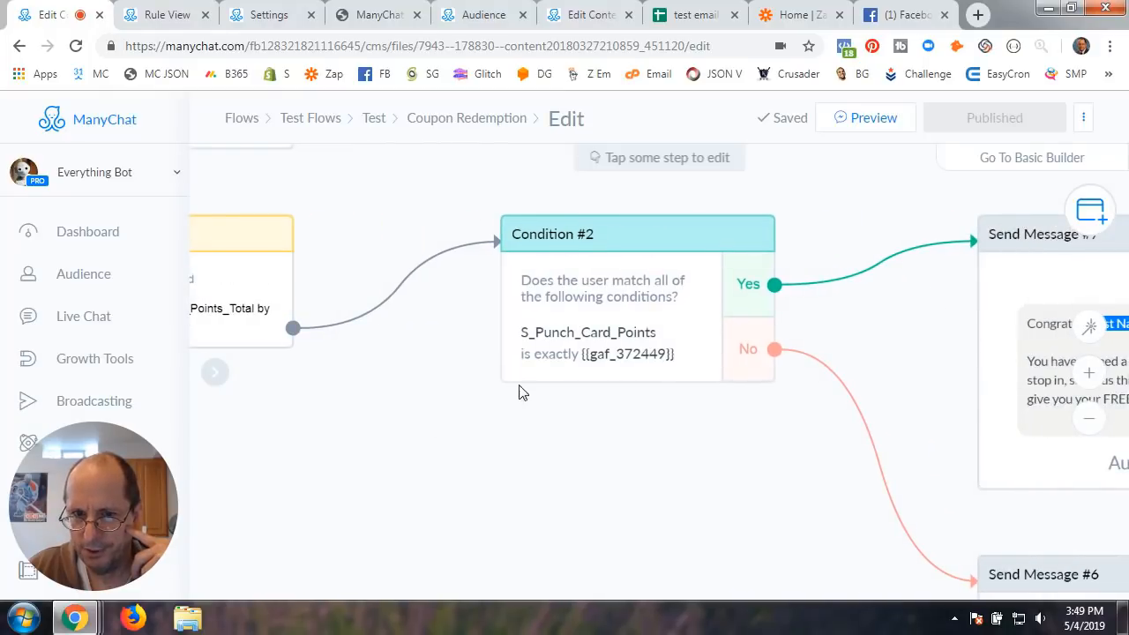
Set Condition #2 to S_Punch_Card_Points_Total is exactly {{gaf_372449}} and review Send Message #7 and #6
click(572, 346)
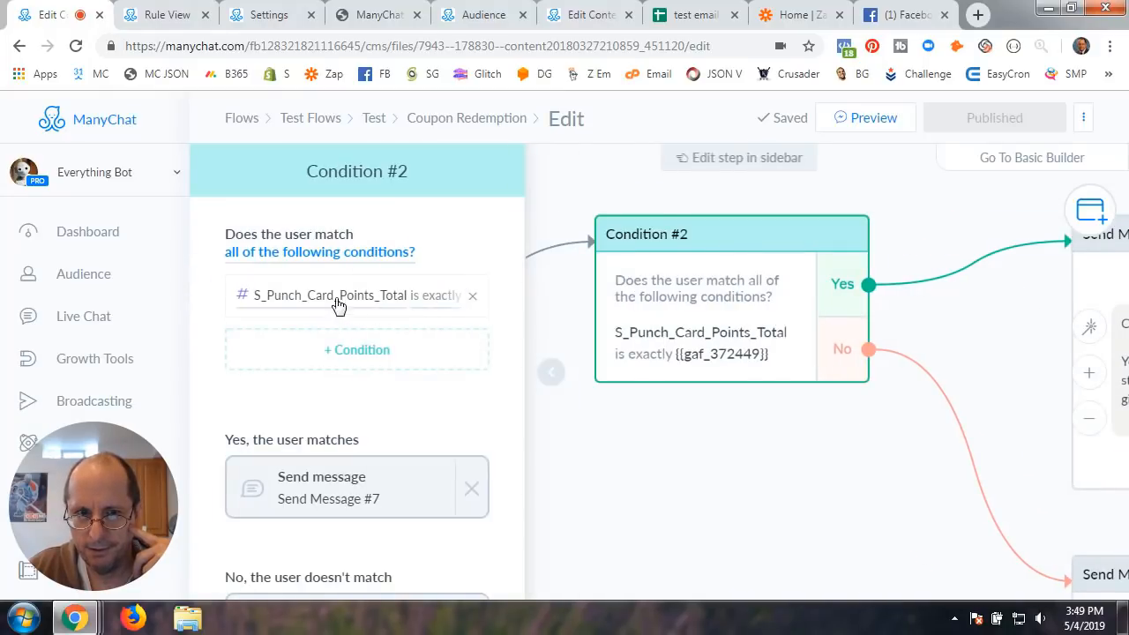
click(553, 382)
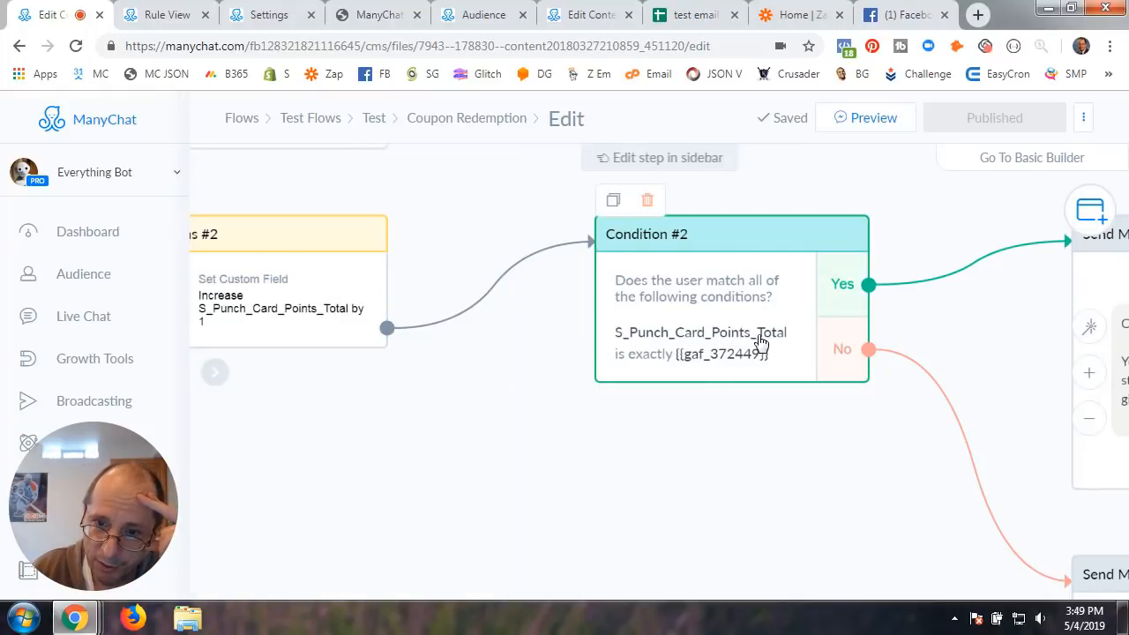
drag(743, 464, 586, 466)
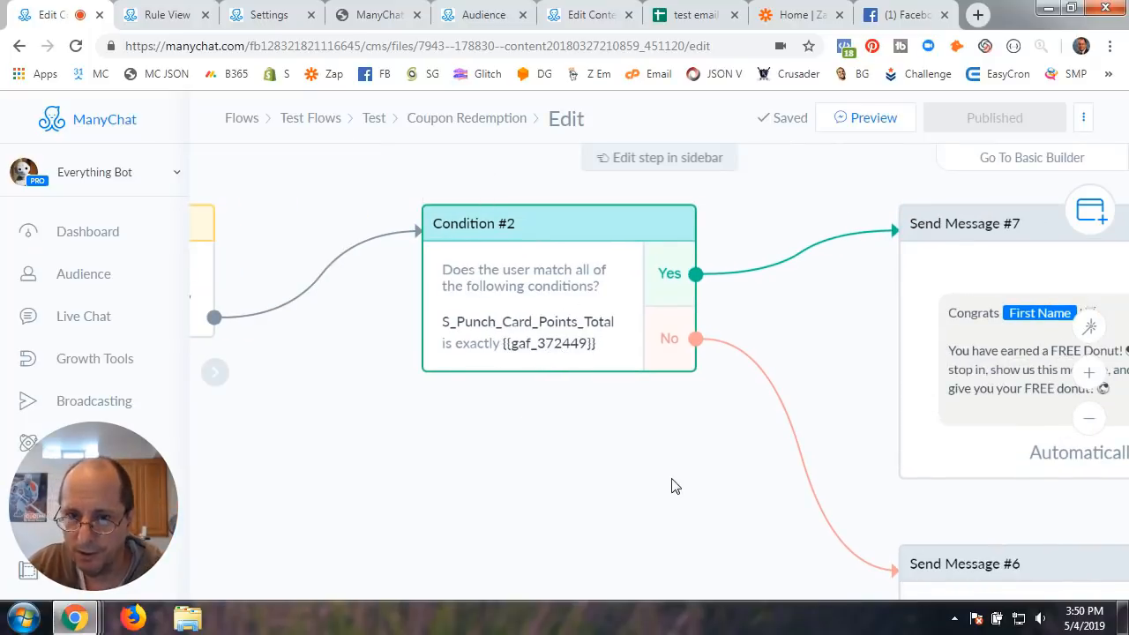
scroll(673, 486, down, 1)
drag(787, 370, 594, 321)
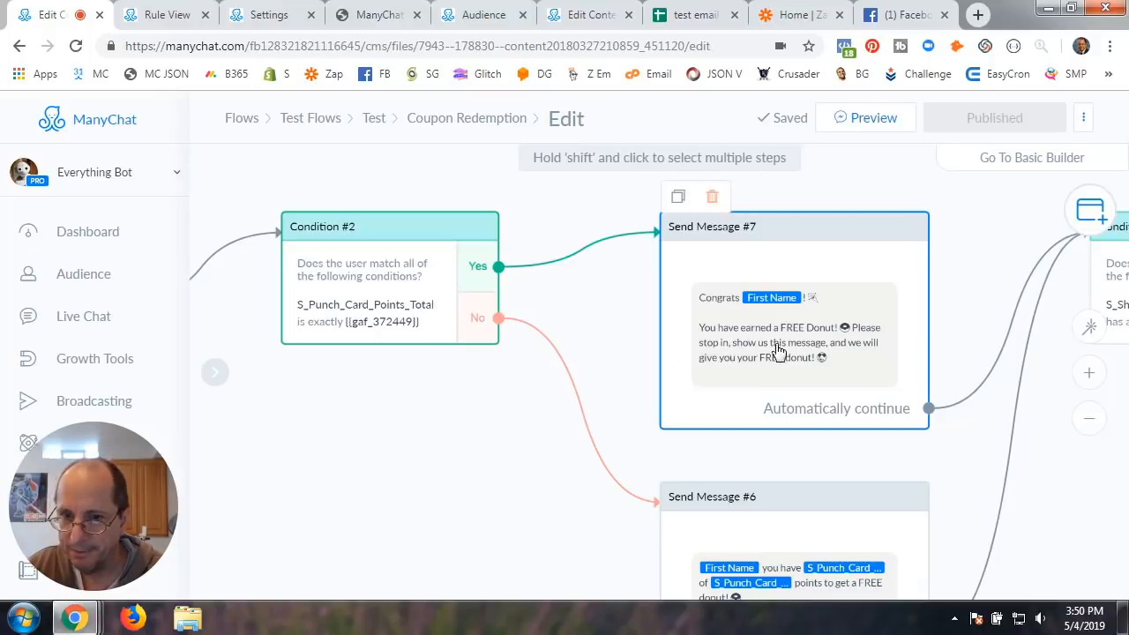
scroll(631, 366, up, 2)
drag(631, 366, 476, 335)
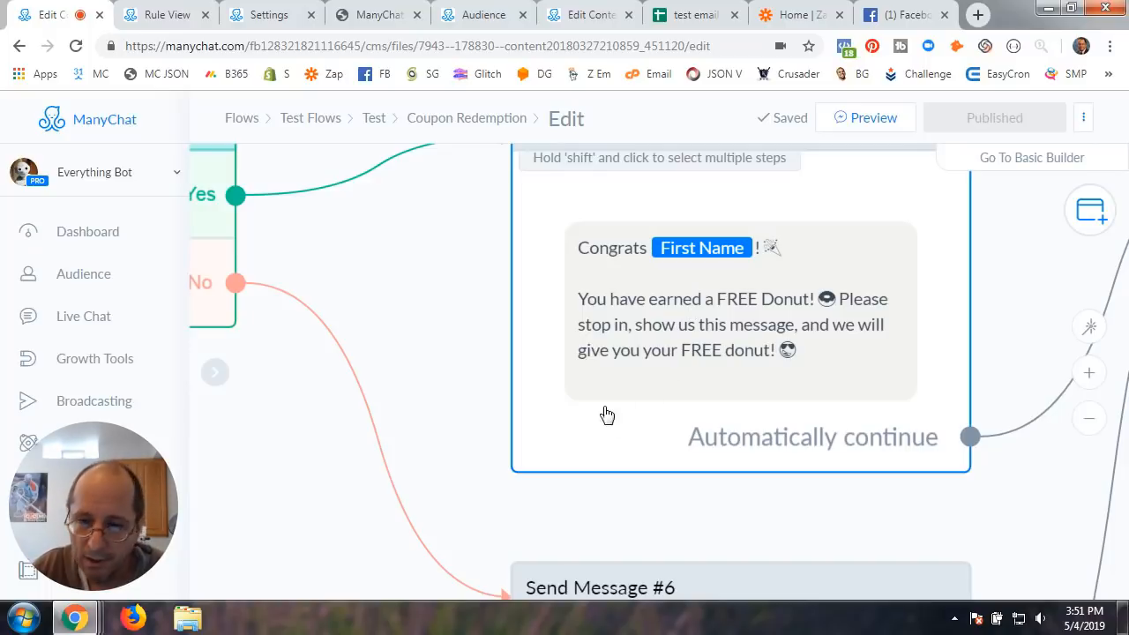
scroll(424, 423, down, 2)
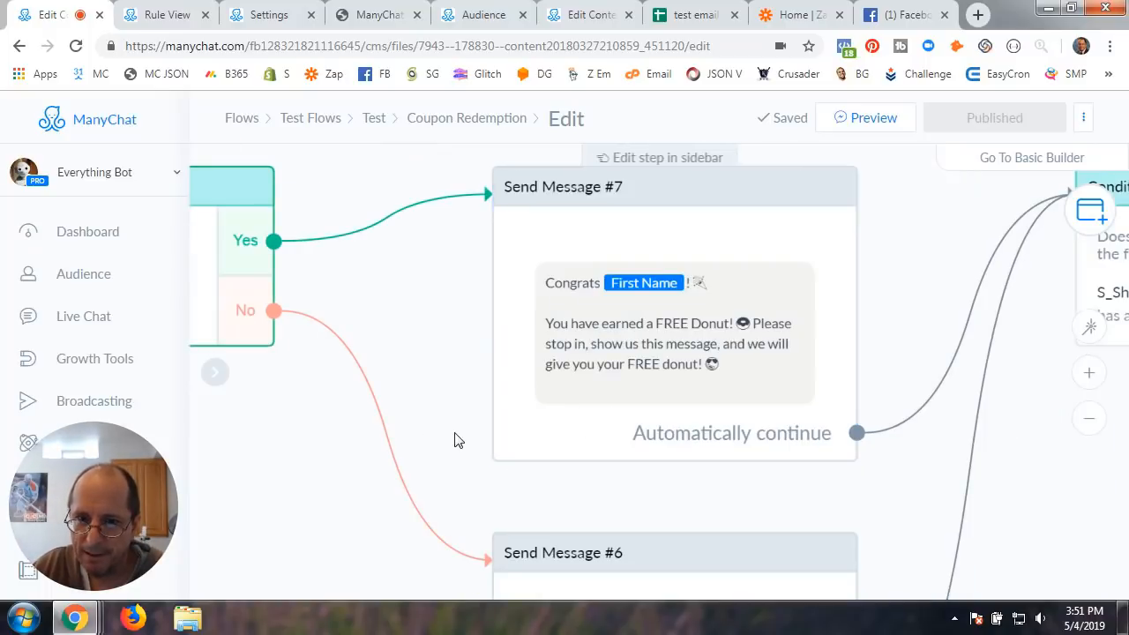
drag(456, 438, 450, 257)
drag(335, 332, 615, 478)
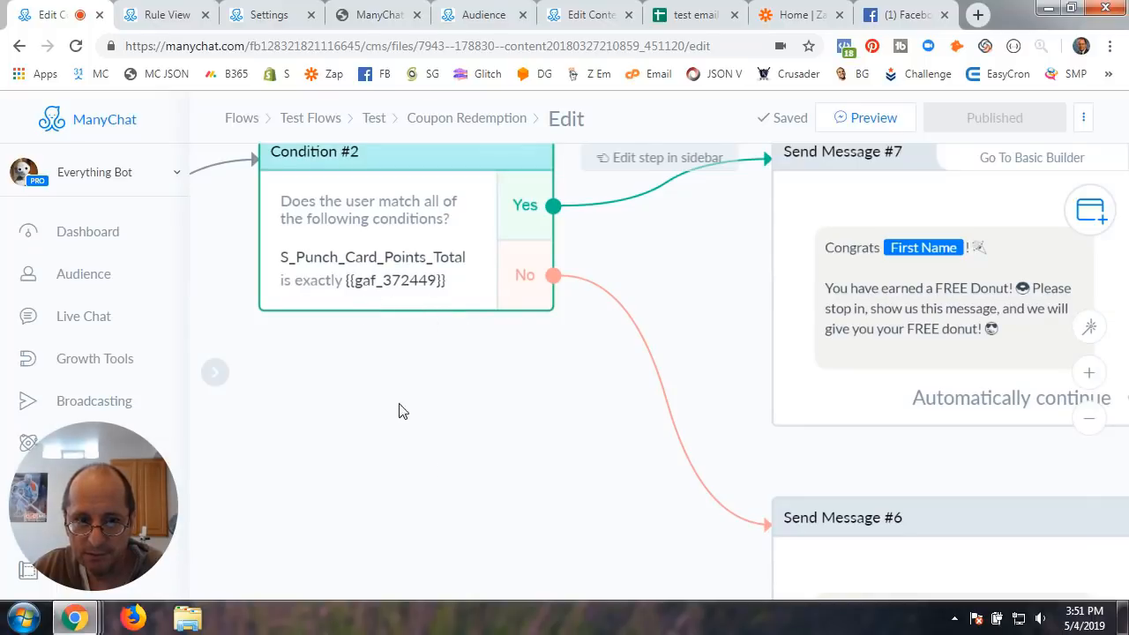
scroll(532, 466, down, 1)
drag(613, 516, 368, 274)
click(531, 342)
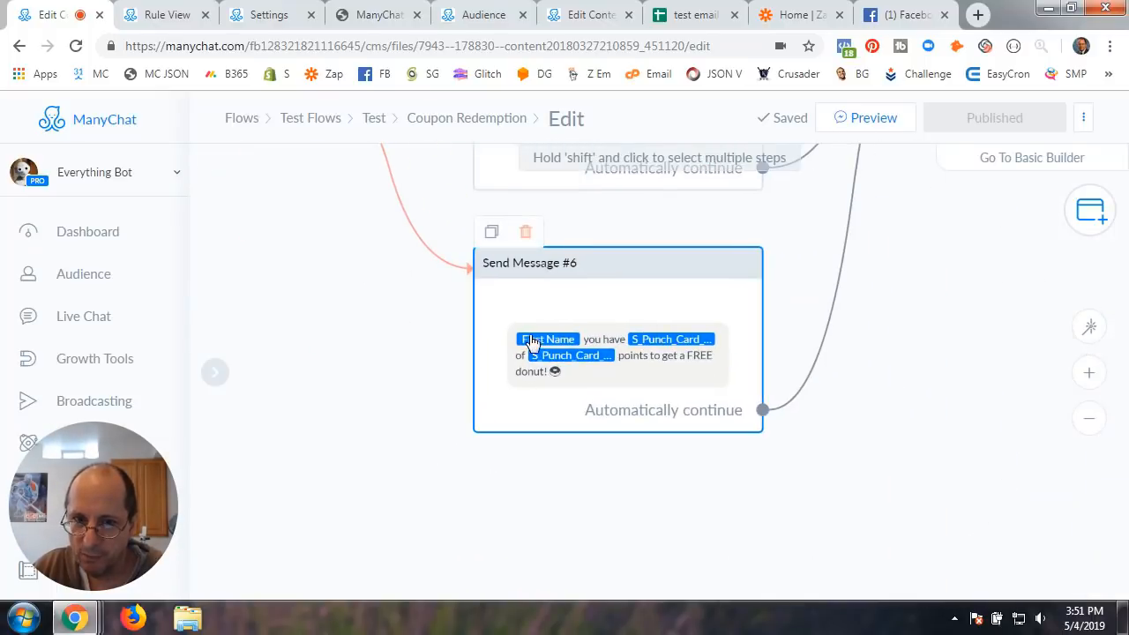
scroll(743, 450, up, 2)
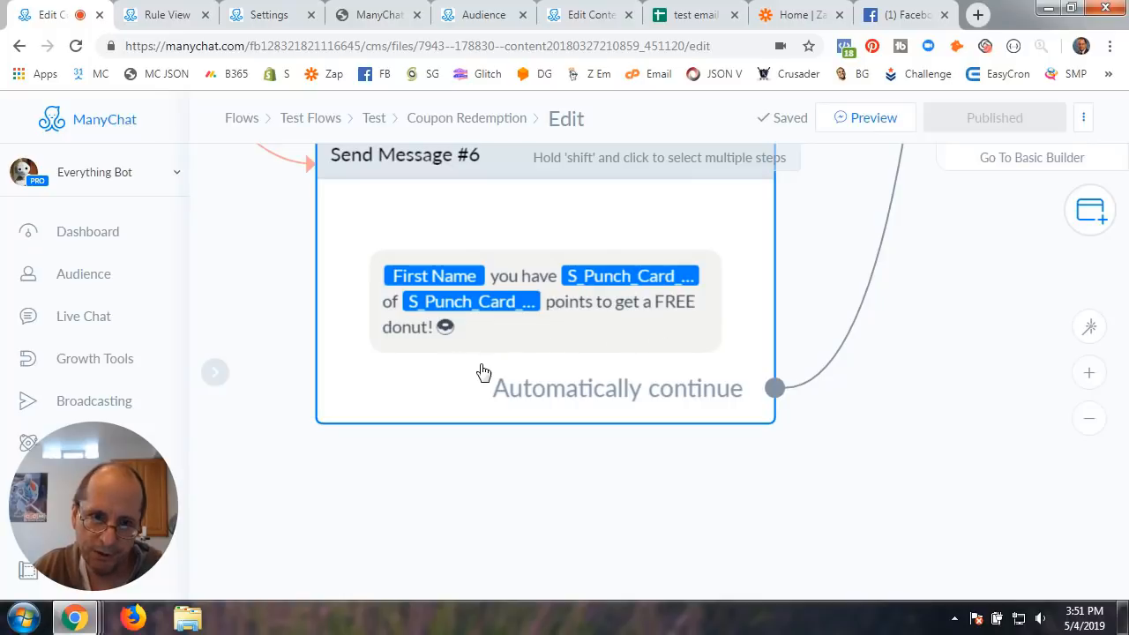
scroll(1032, 391, down, 2)
scroll(1032, 390, down, 2)
drag(1006, 355, 658, 531)
drag(770, 353, 713, 481)
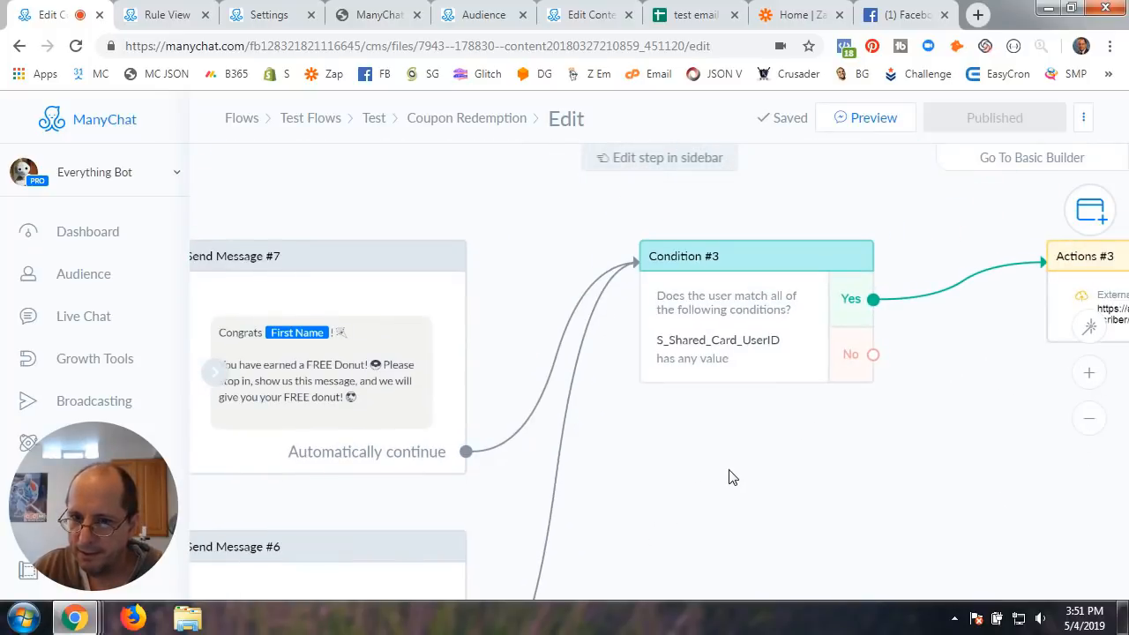
scroll(607, 454, up, 4)
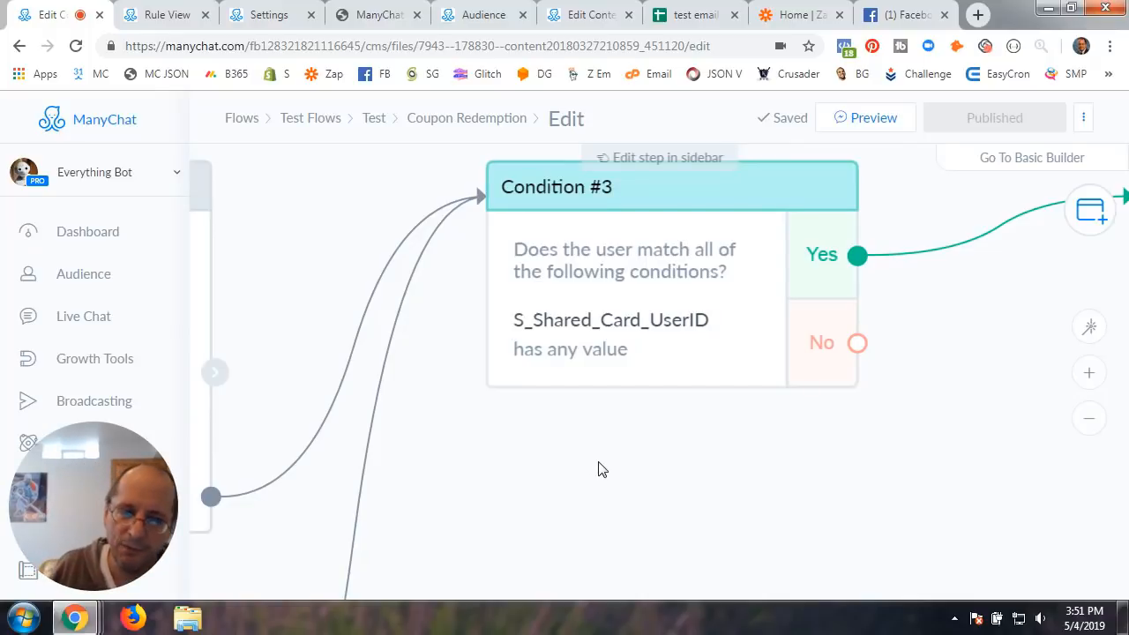
drag(598, 469, 953, 454)
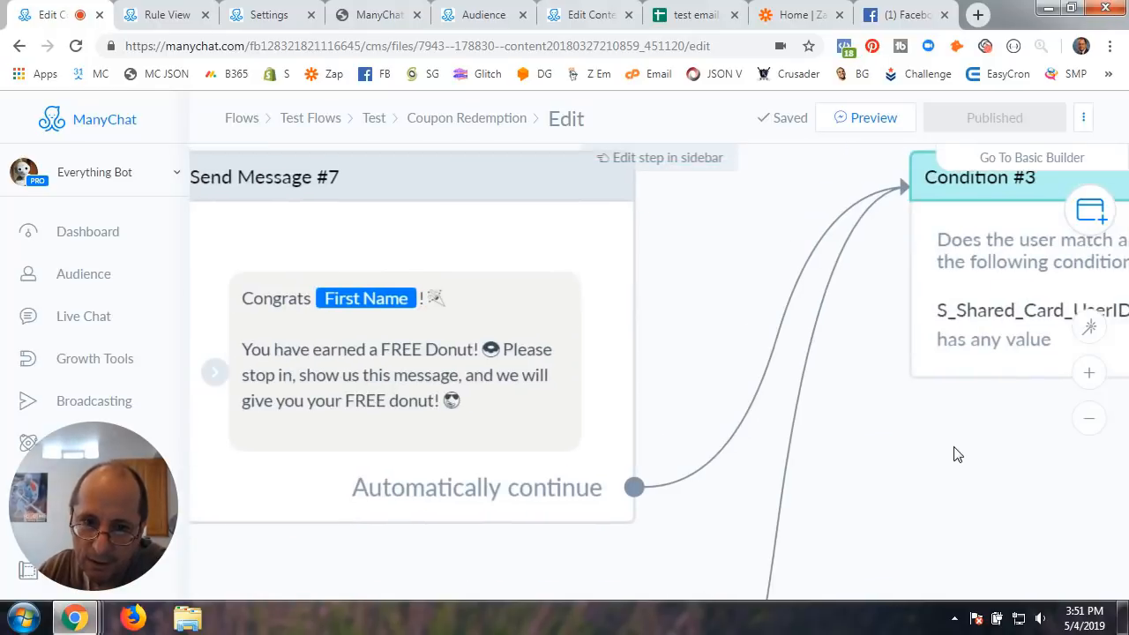
scroll(953, 453, down, 3)
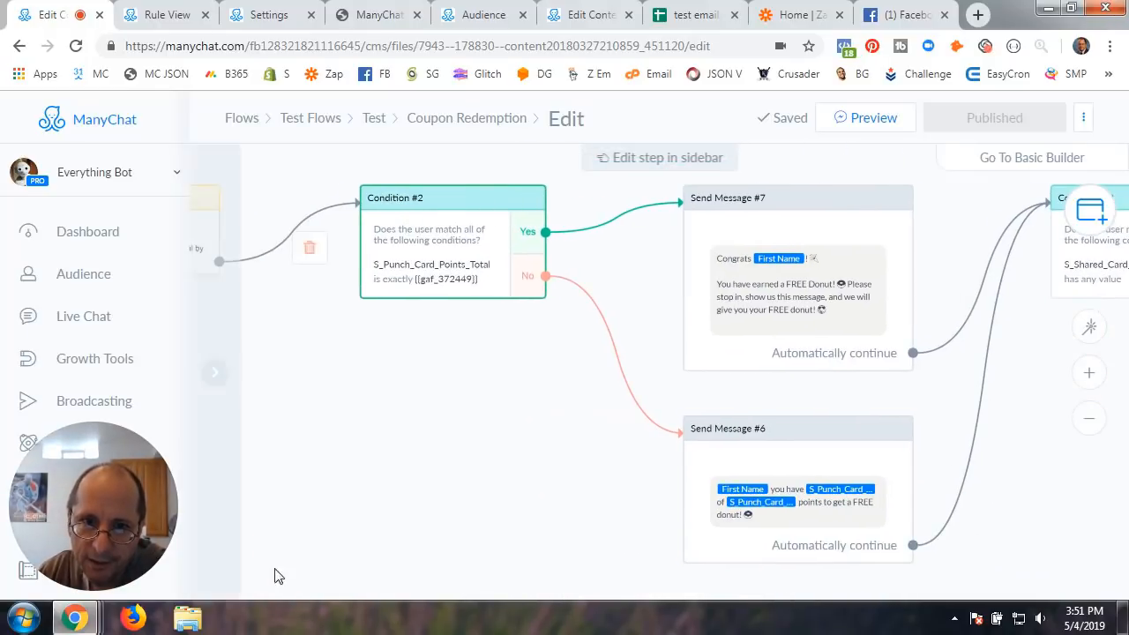
scroll(453, 415, down, 3)
drag(450, 417, 643, 436)
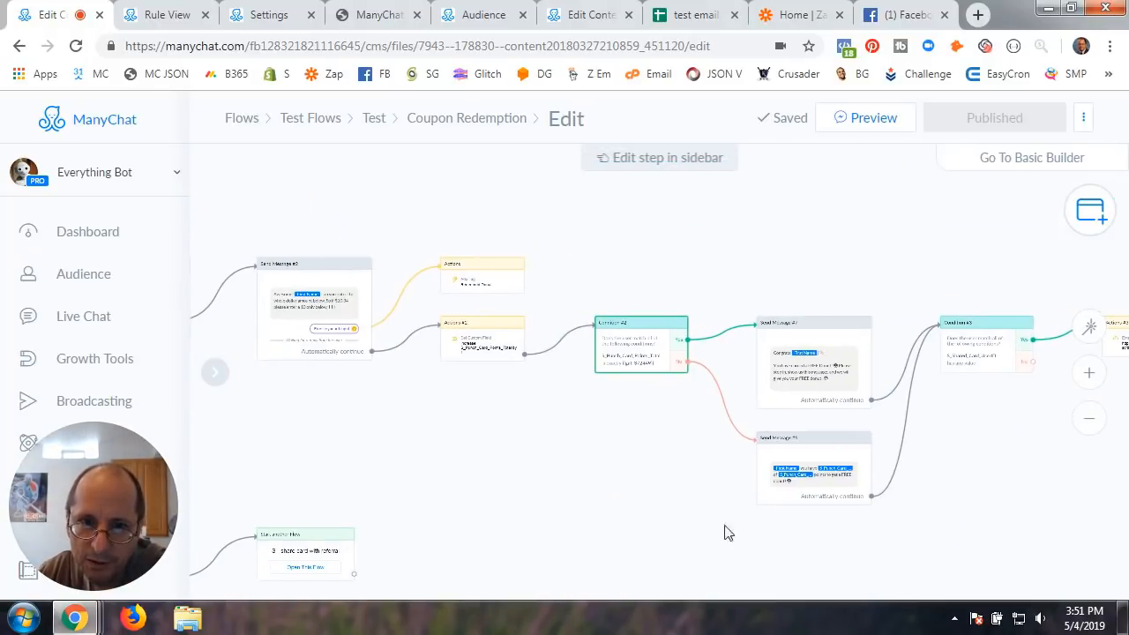
scroll(592, 473, up, 5)
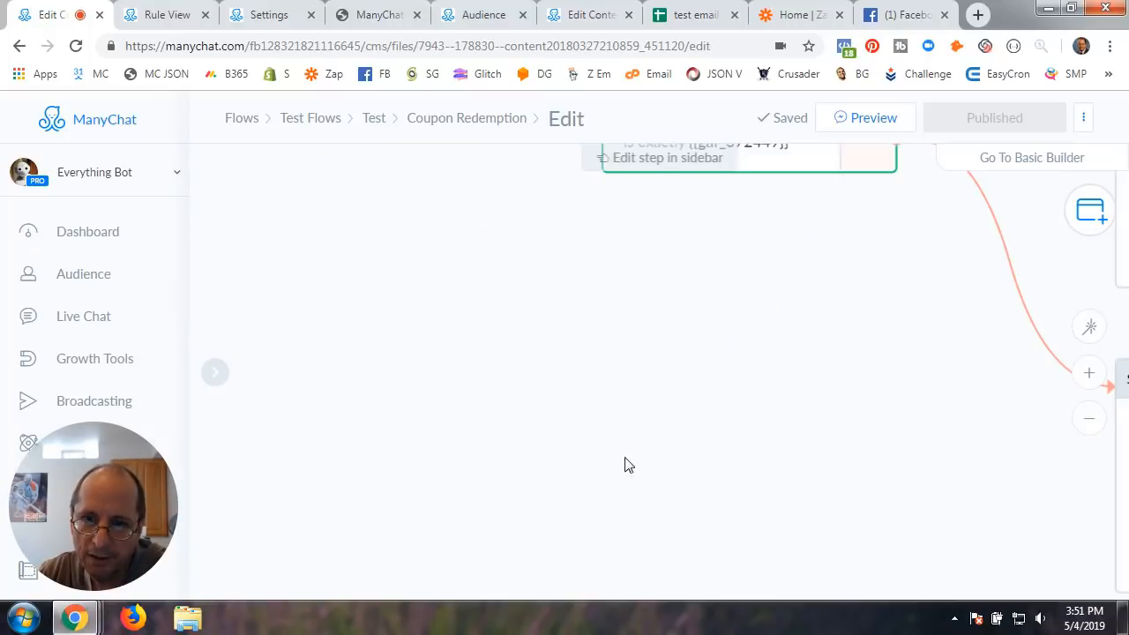
drag(664, 429, 373, 488)
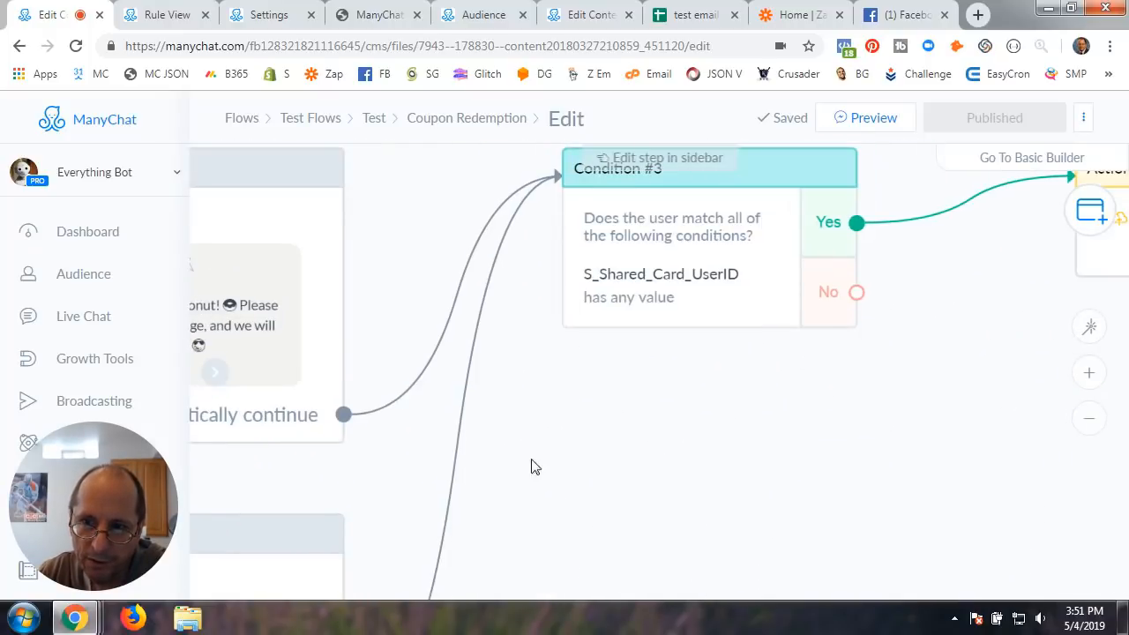
drag(652, 427, 562, 517)
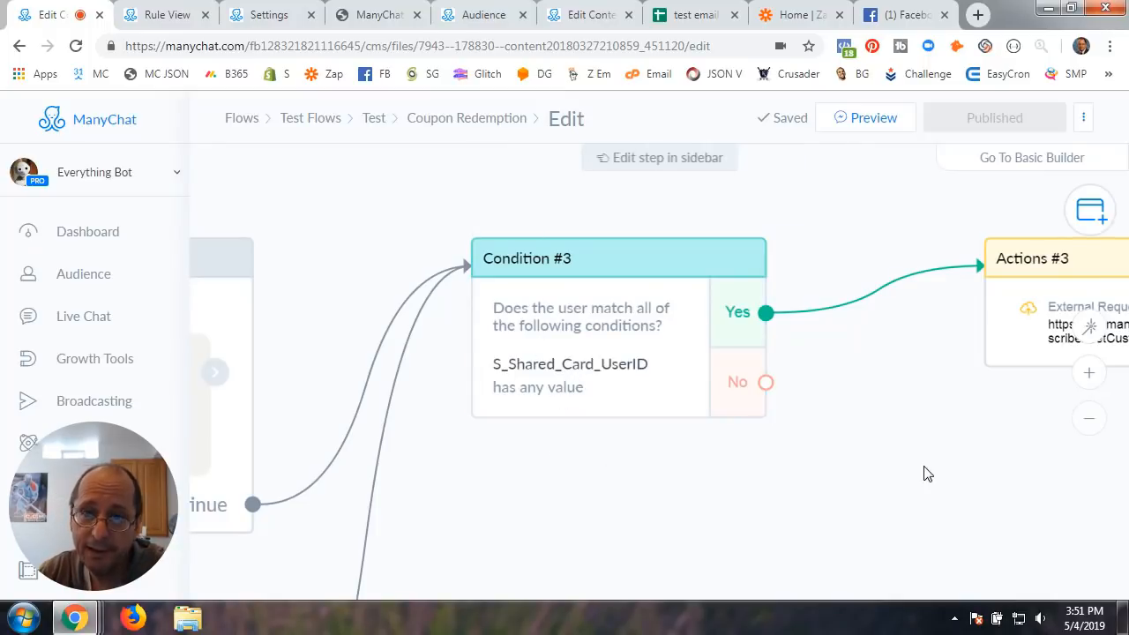
drag(912, 467, 549, 486)
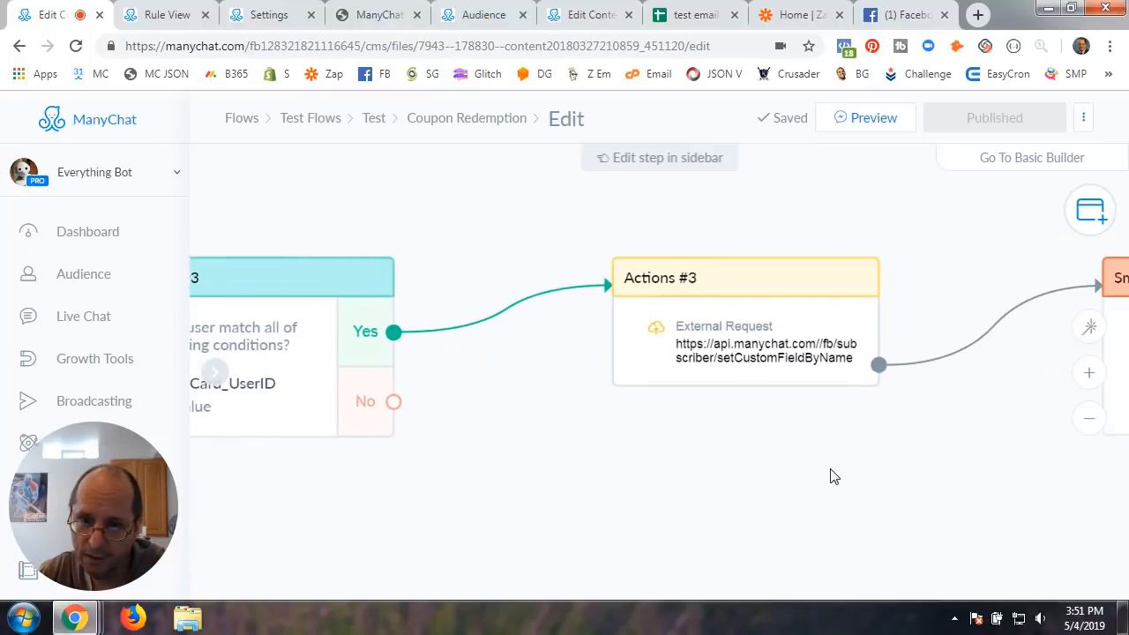
drag(831, 474, 635, 471)
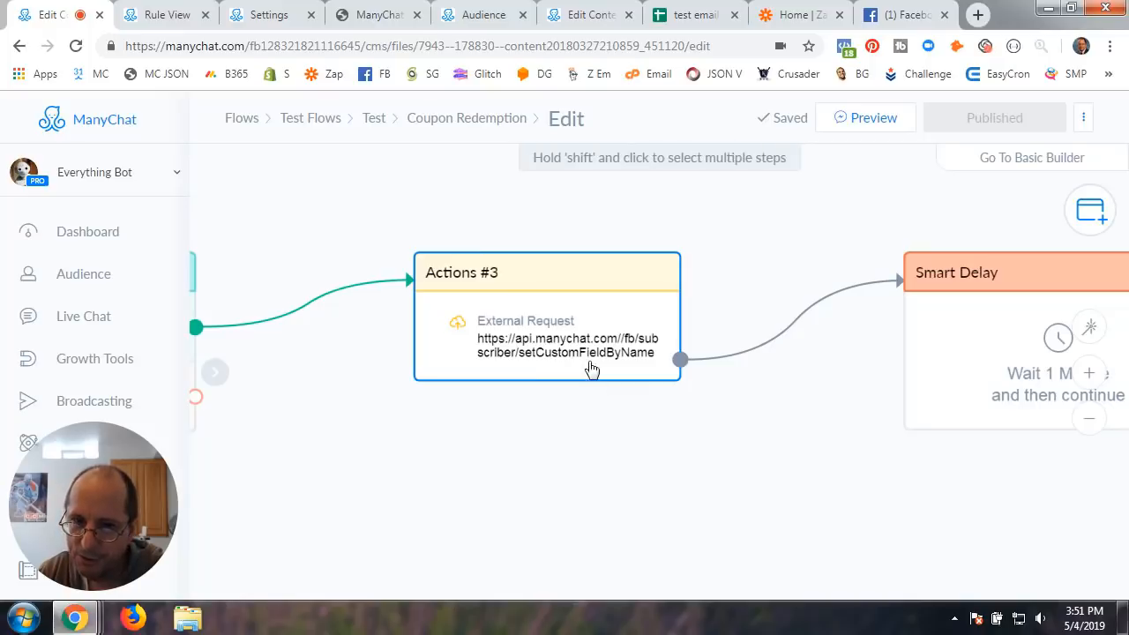
drag(825, 497, 499, 476)
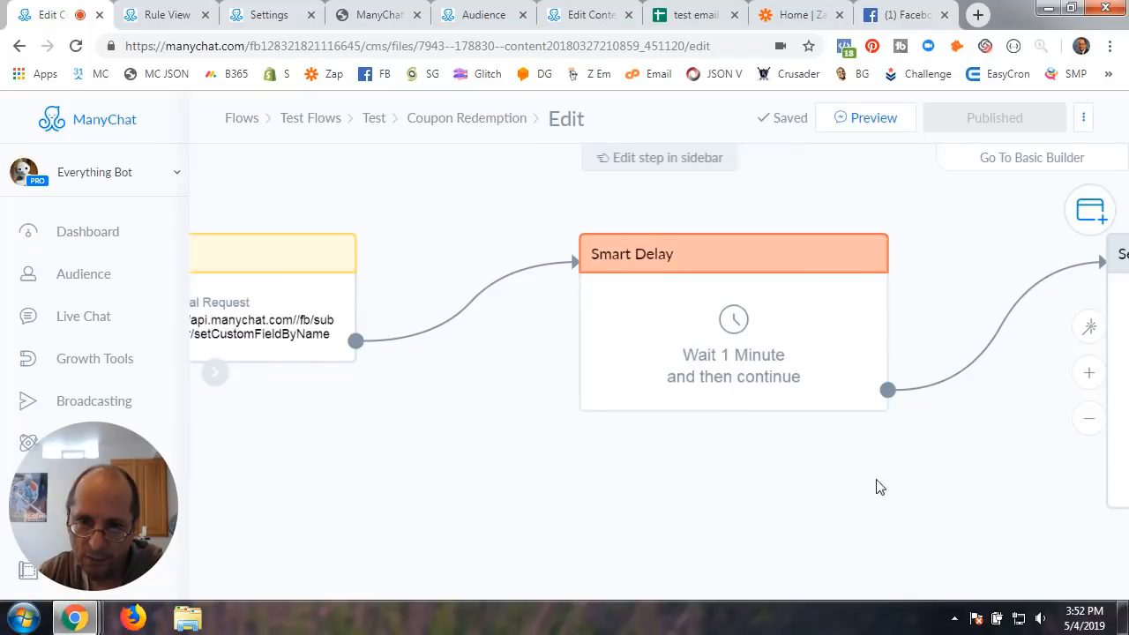
drag(877, 486, 514, 522)
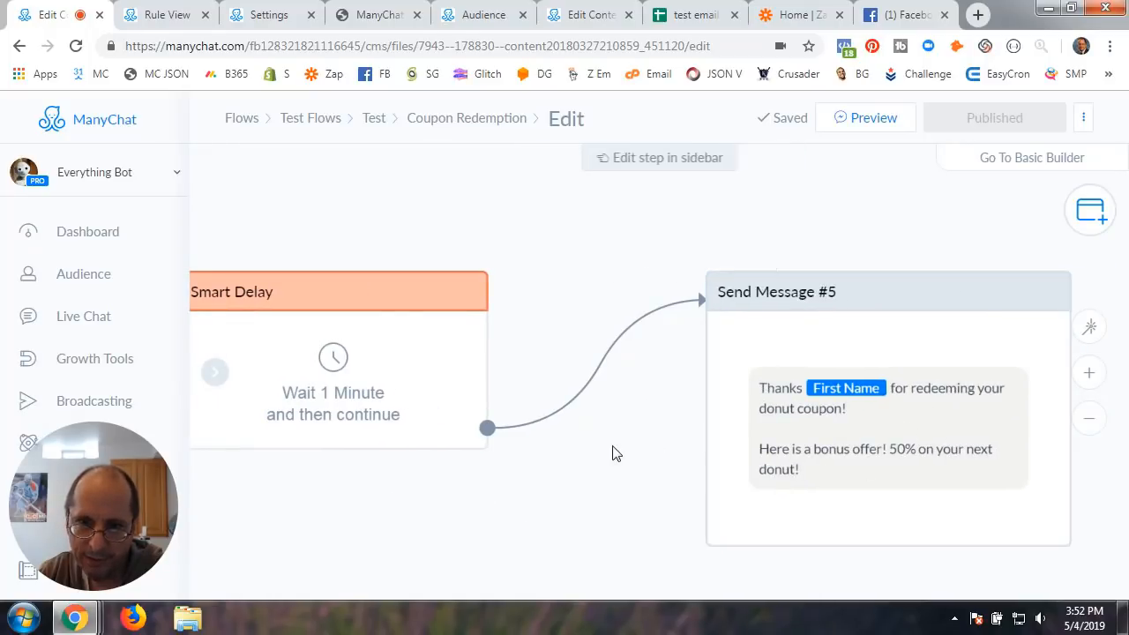
drag(612, 453, 731, 424)
scroll(719, 434, down, 3)
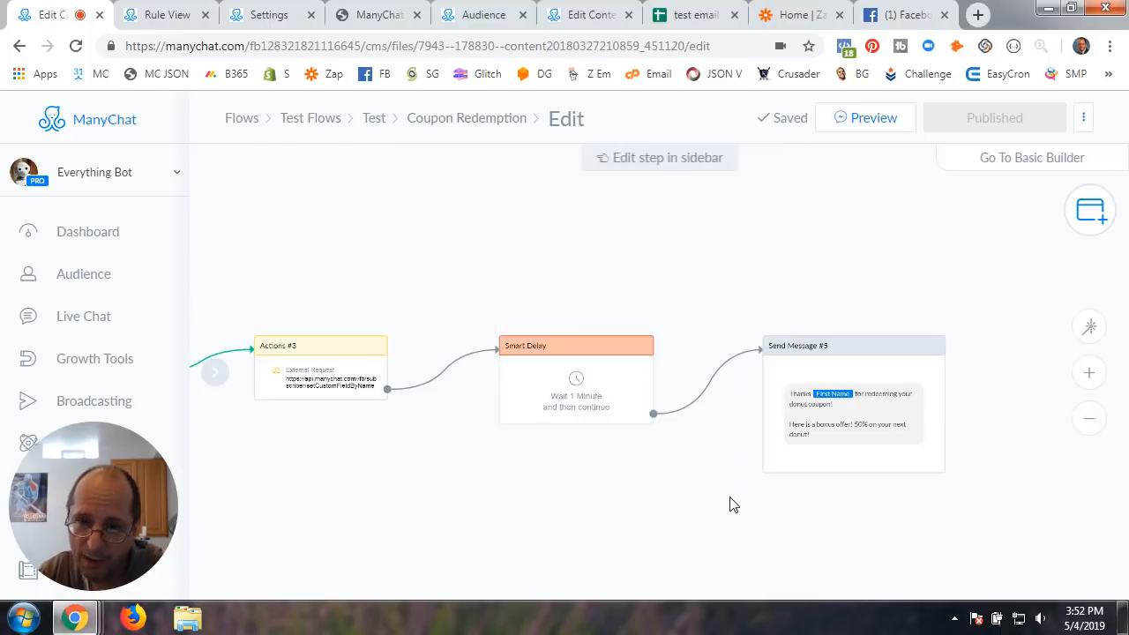
scroll(732, 504, up, 3)
drag(731, 504, 580, 491)
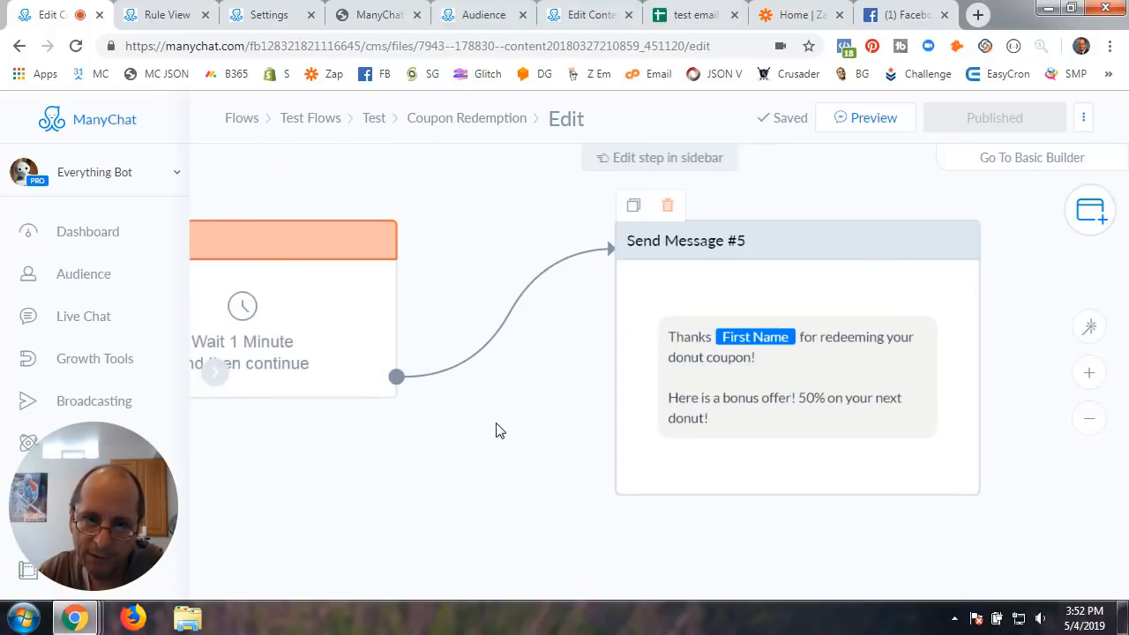
scroll(466, 456, down, 3)
drag(375, 477, 756, 424)
scroll(547, 450, down, 2)
drag(436, 458, 612, 436)
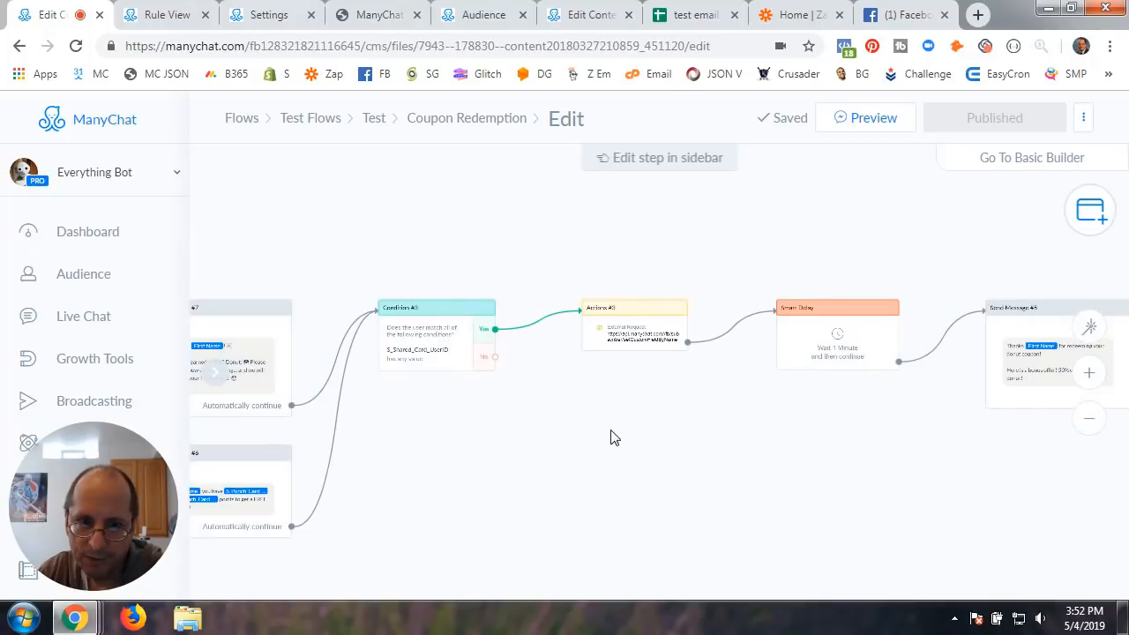
scroll(565, 446, down, 2)
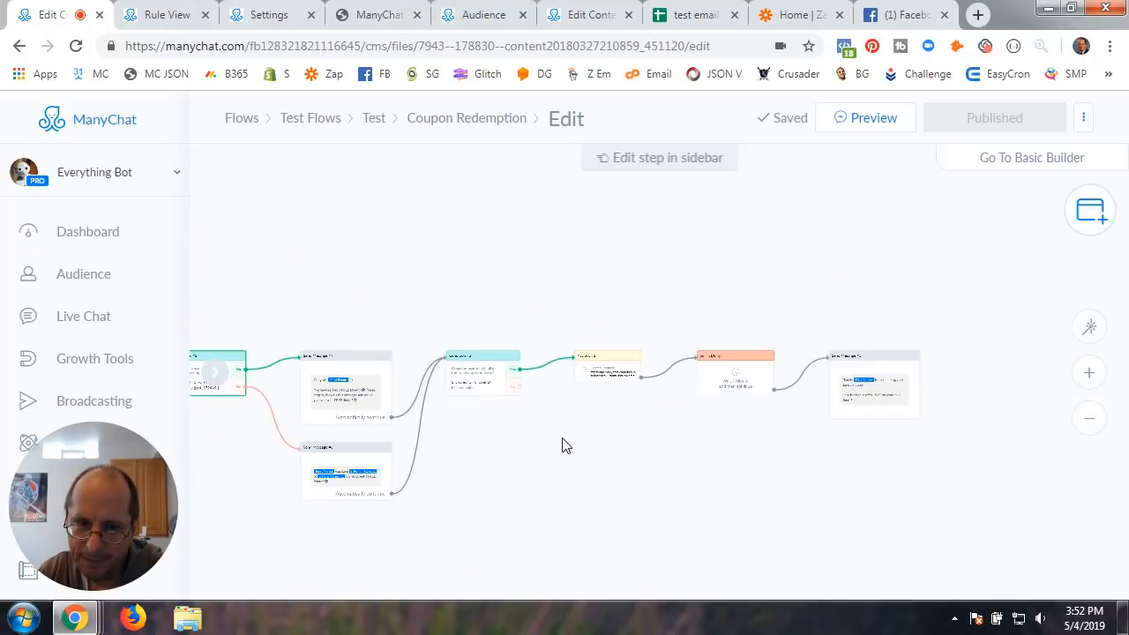
scroll(566, 445, up, 4)
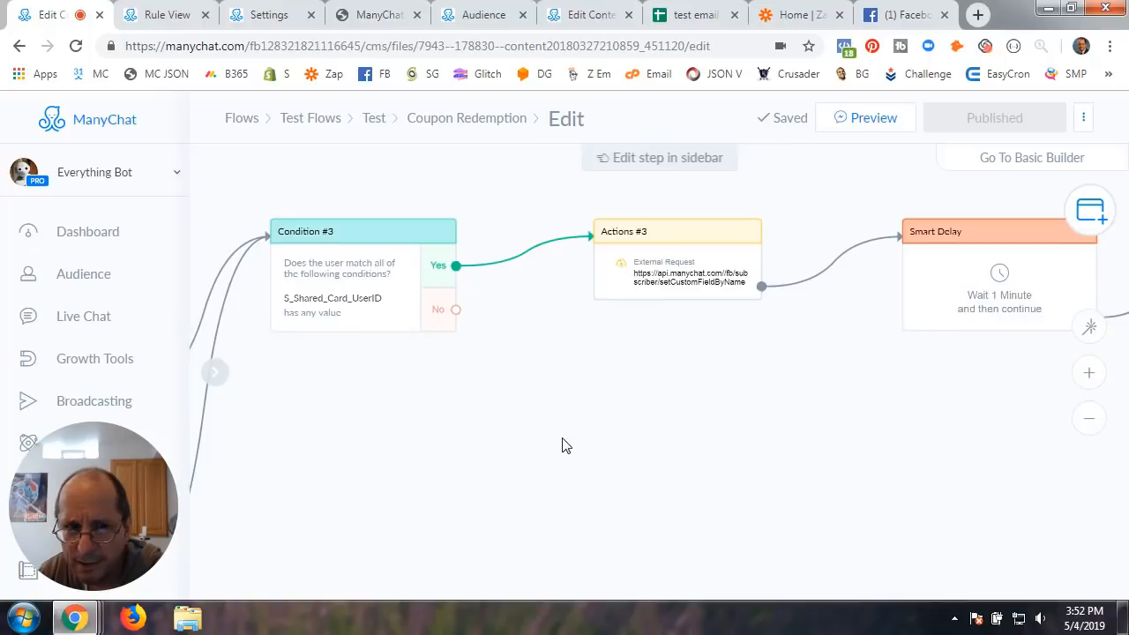
scroll(565, 445, up, 1)
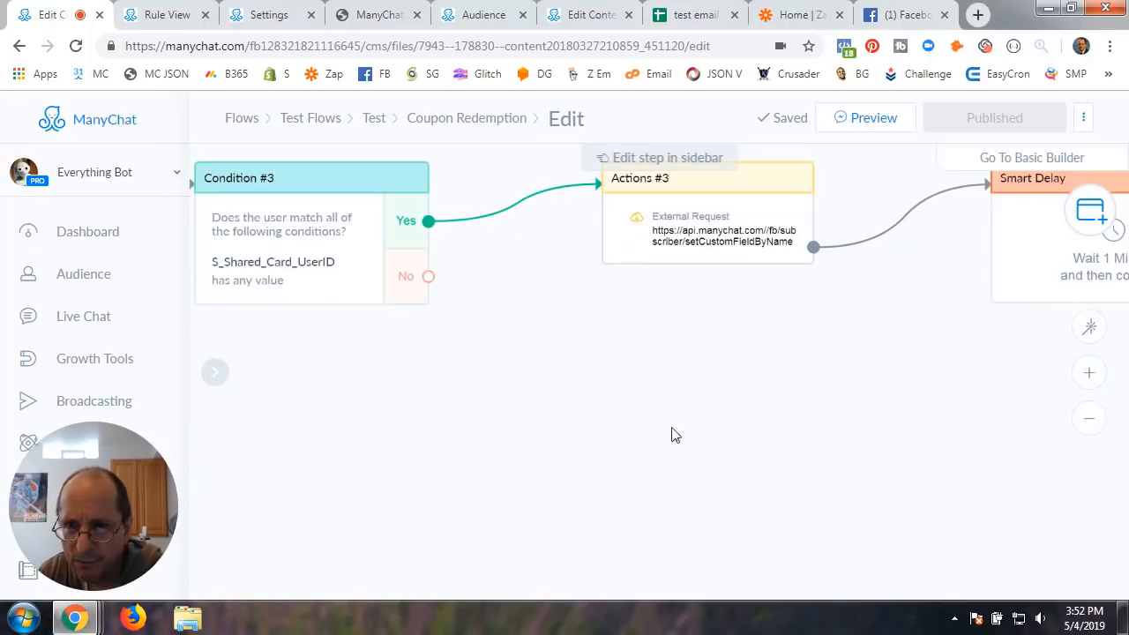
scroll(673, 433, right, 2)
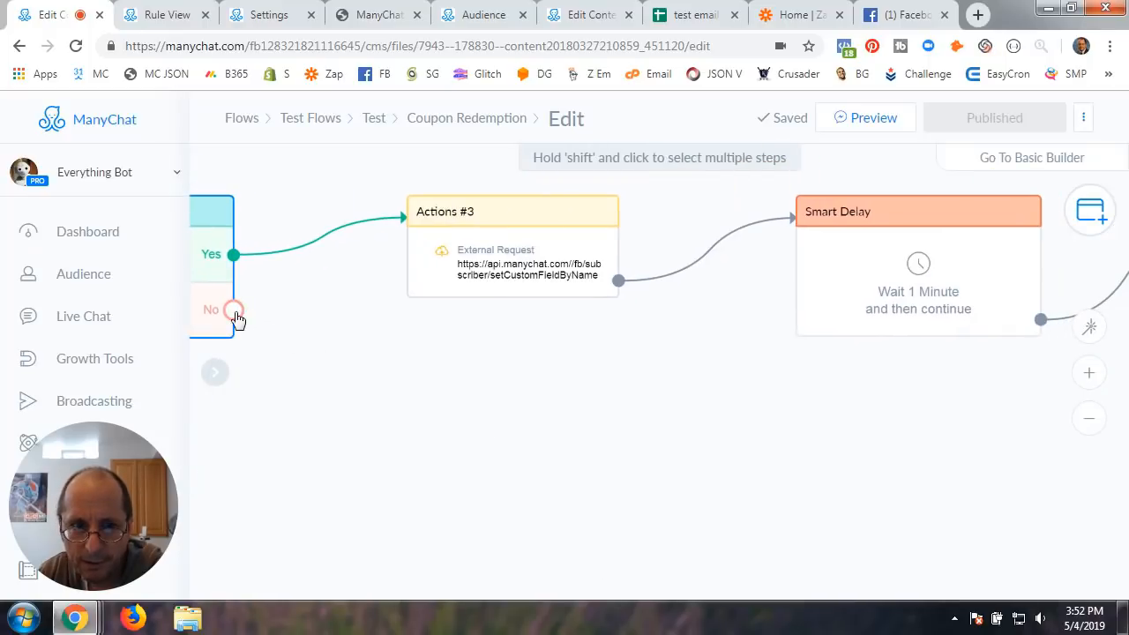
scroll(441, 405, left, 1)
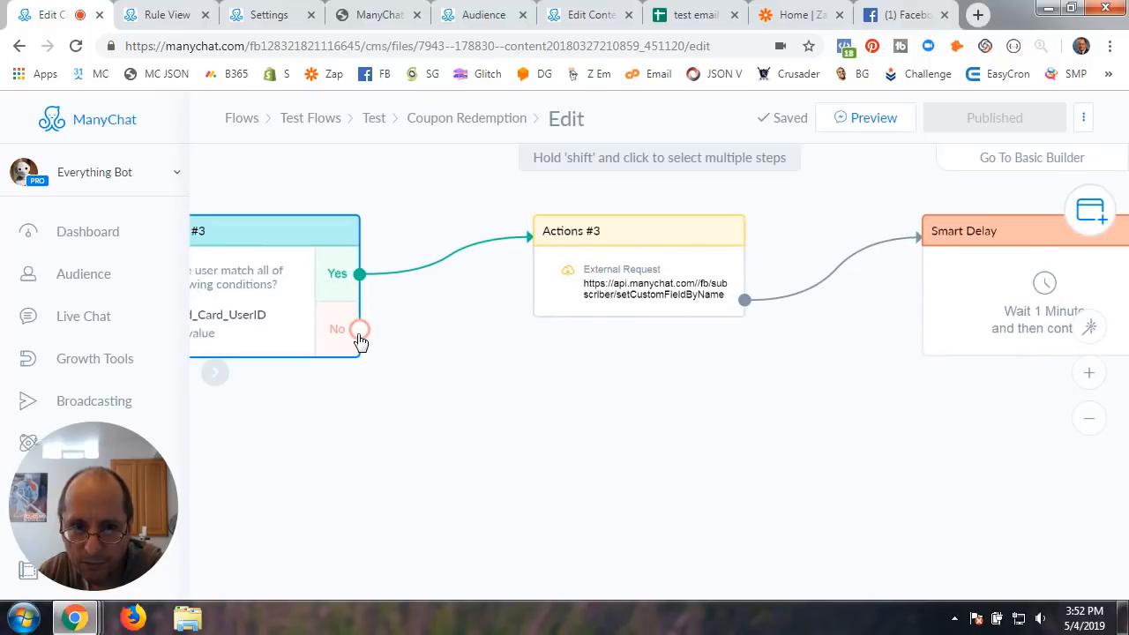
Connect Condition #3's No branch to Smart Delay and pan left to the Actions steps
drag(359, 329, 933, 231)
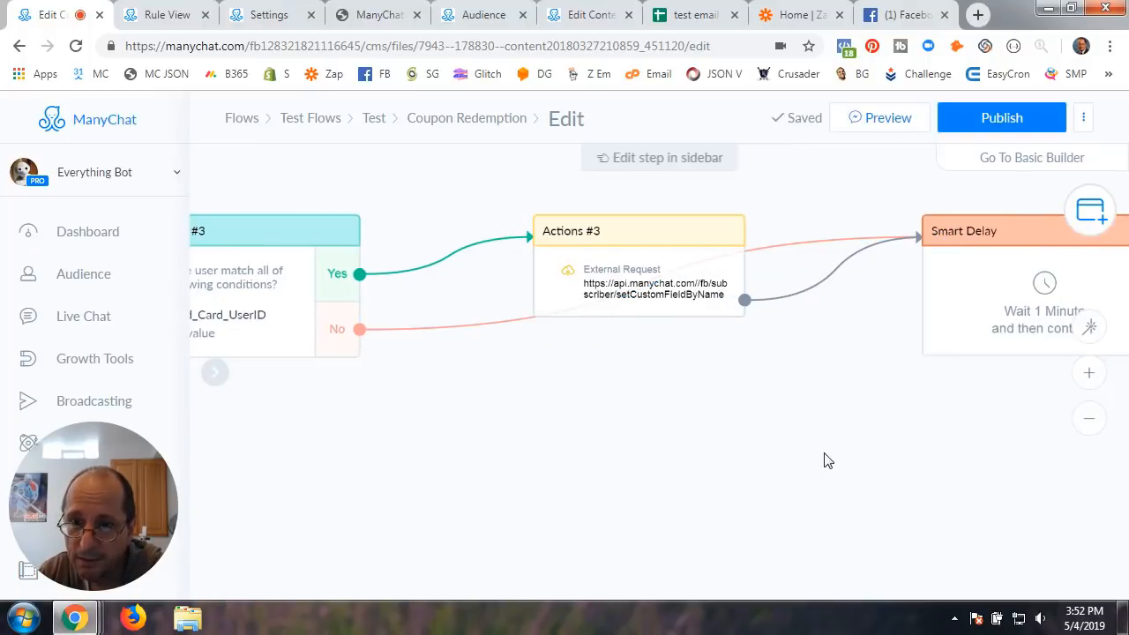
scroll(824, 460, down, 2)
scroll(630, 473, down, 1)
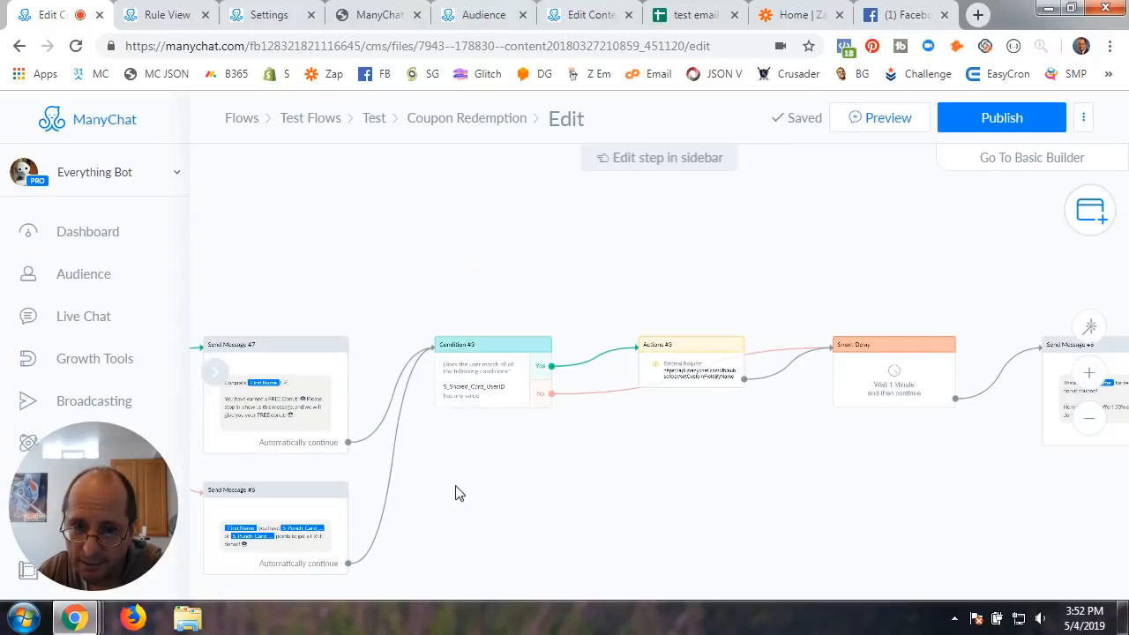
drag(456, 492, 888, 439)
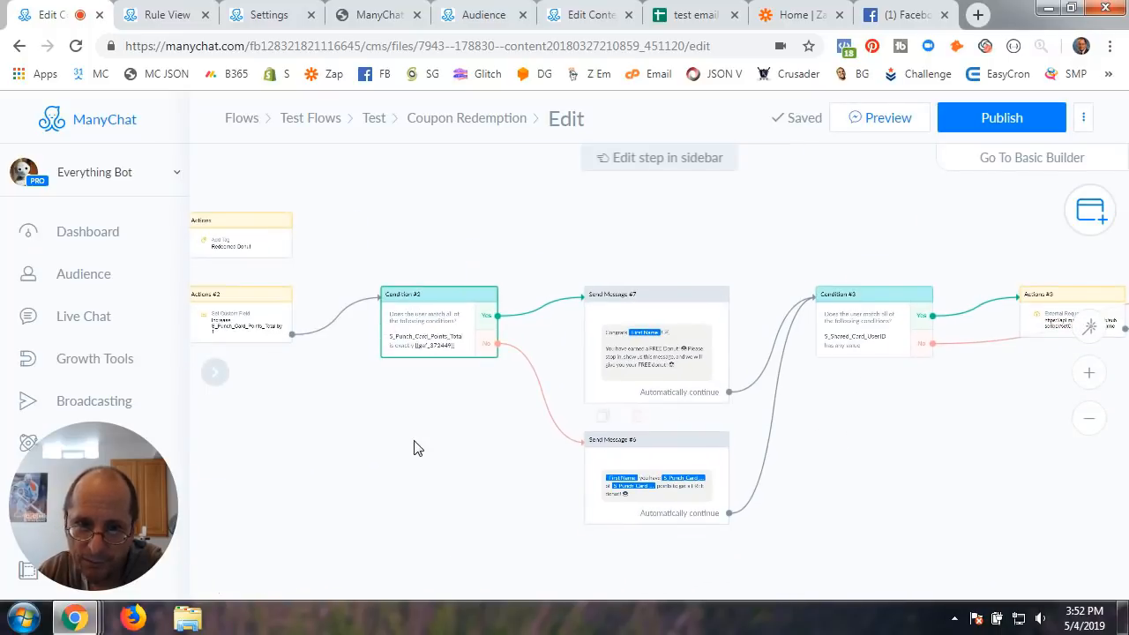
drag(415, 447, 544, 442)
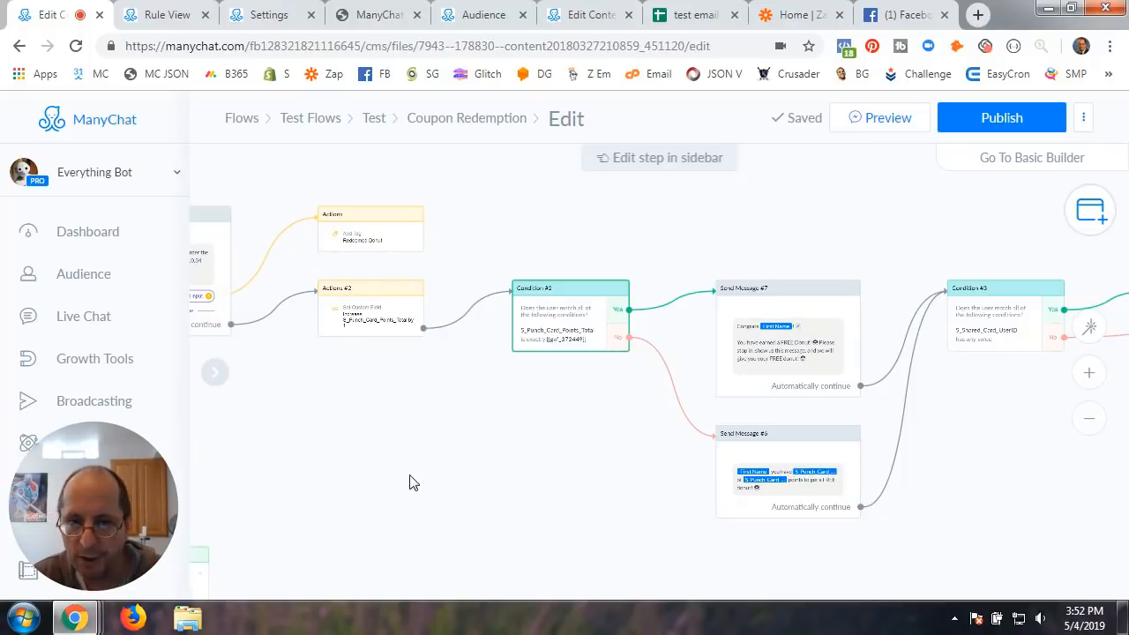
Review the Actions #3, Smart Delay and Send Message #5 steps on the canvas
drag(966, 468, 645, 499)
scroll(645, 499, up, 5)
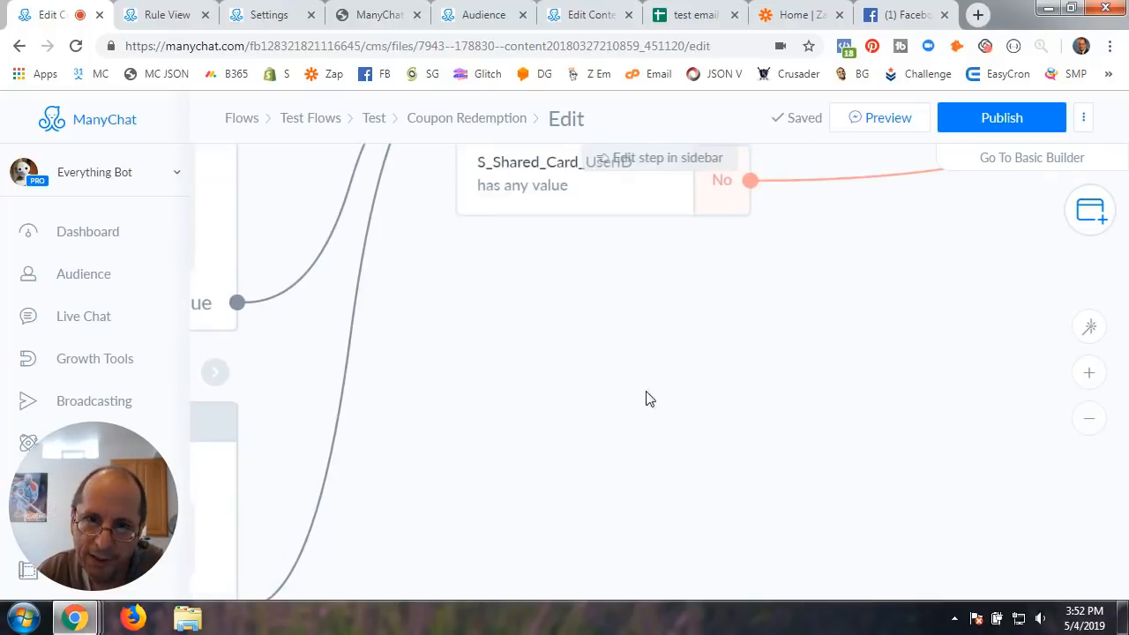
drag(645, 396, 653, 553)
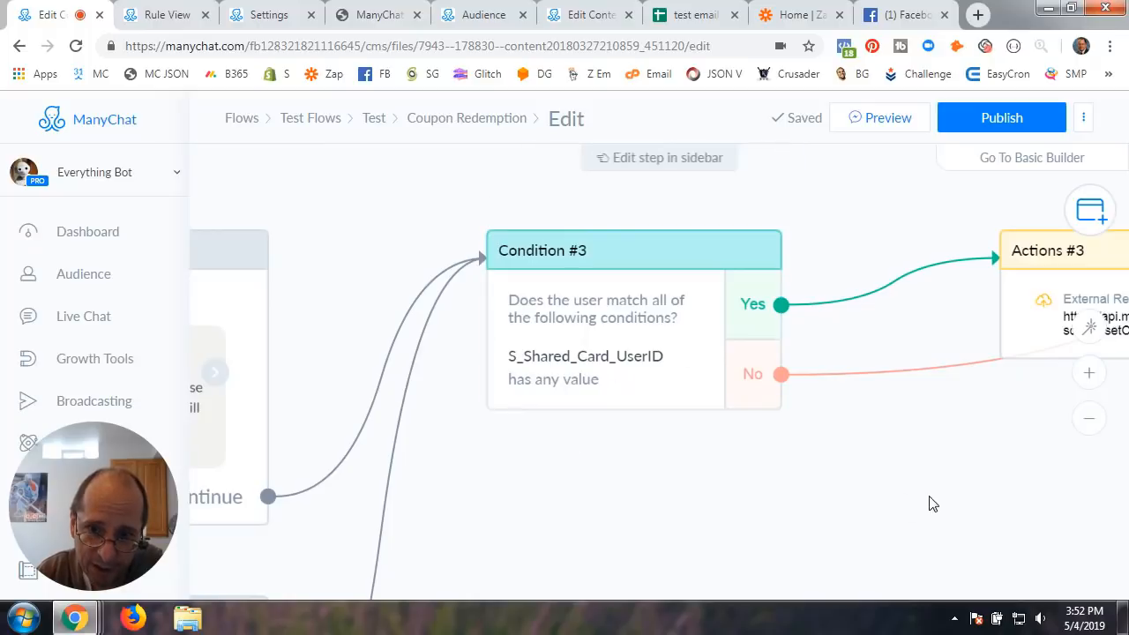
drag(932, 503, 597, 506)
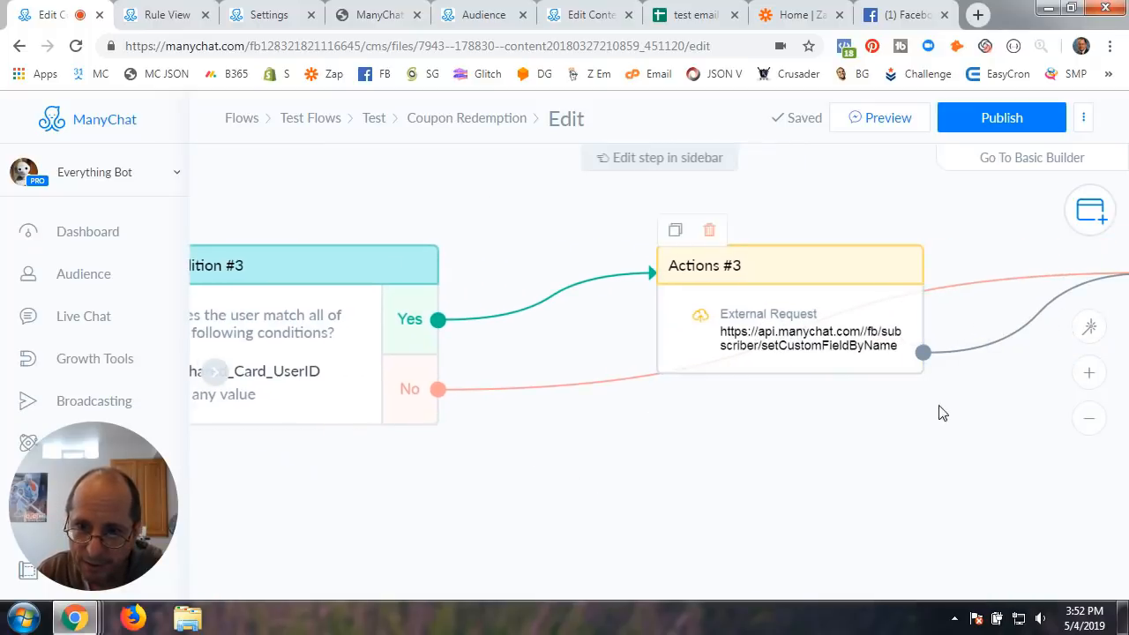
drag(937, 462, 433, 510)
drag(967, 492, 594, 440)
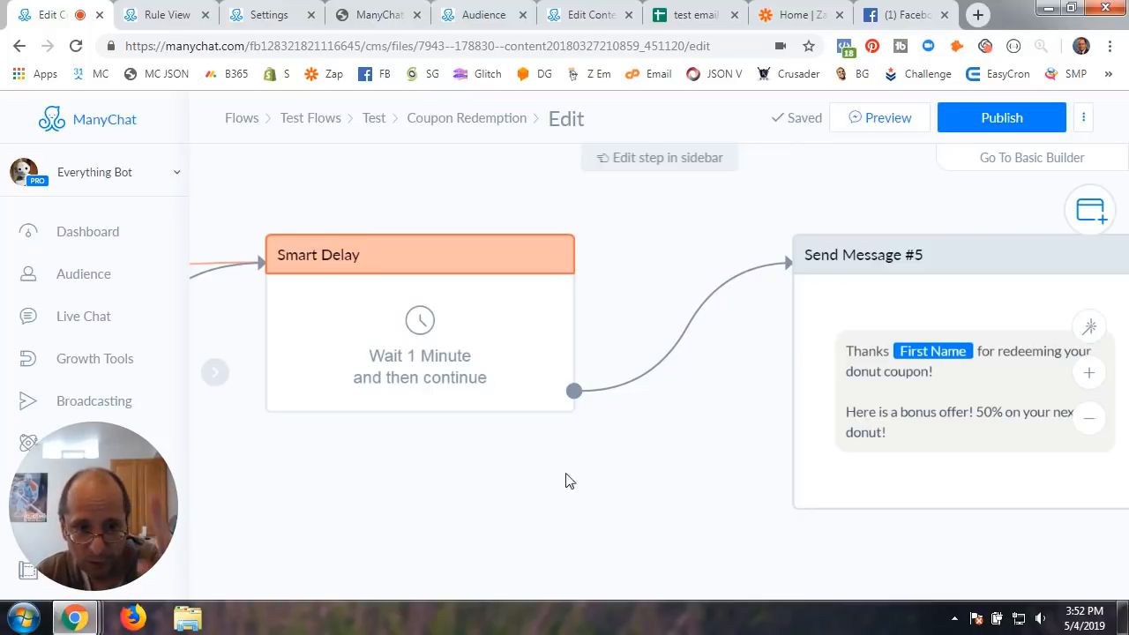
scroll(587, 466, down, 3)
drag(632, 457, 725, 430)
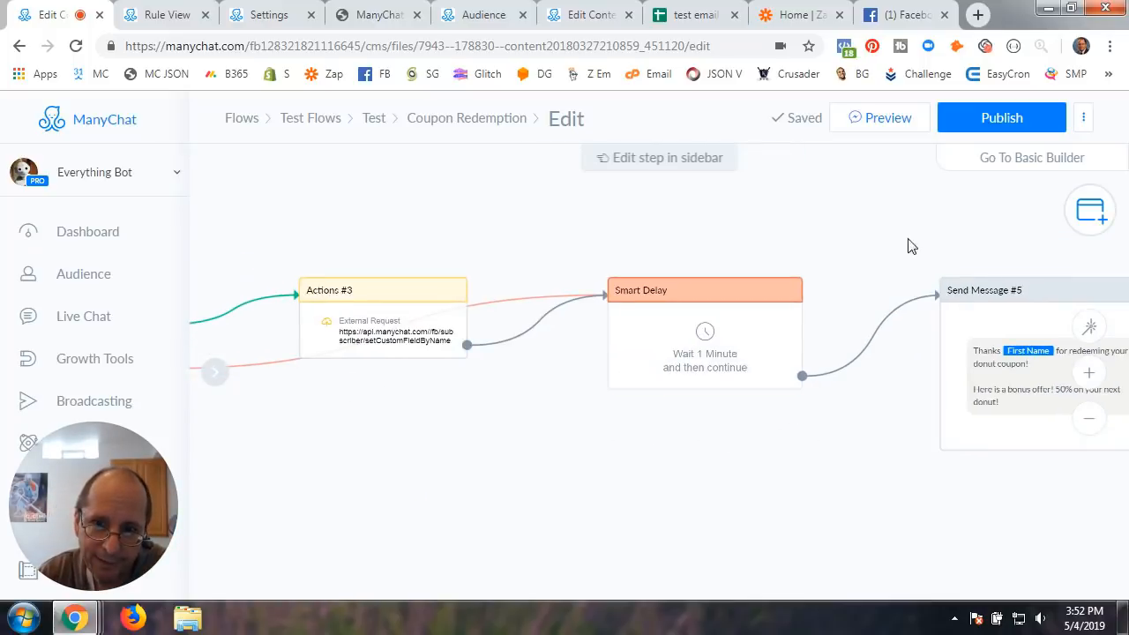
click(1002, 118)
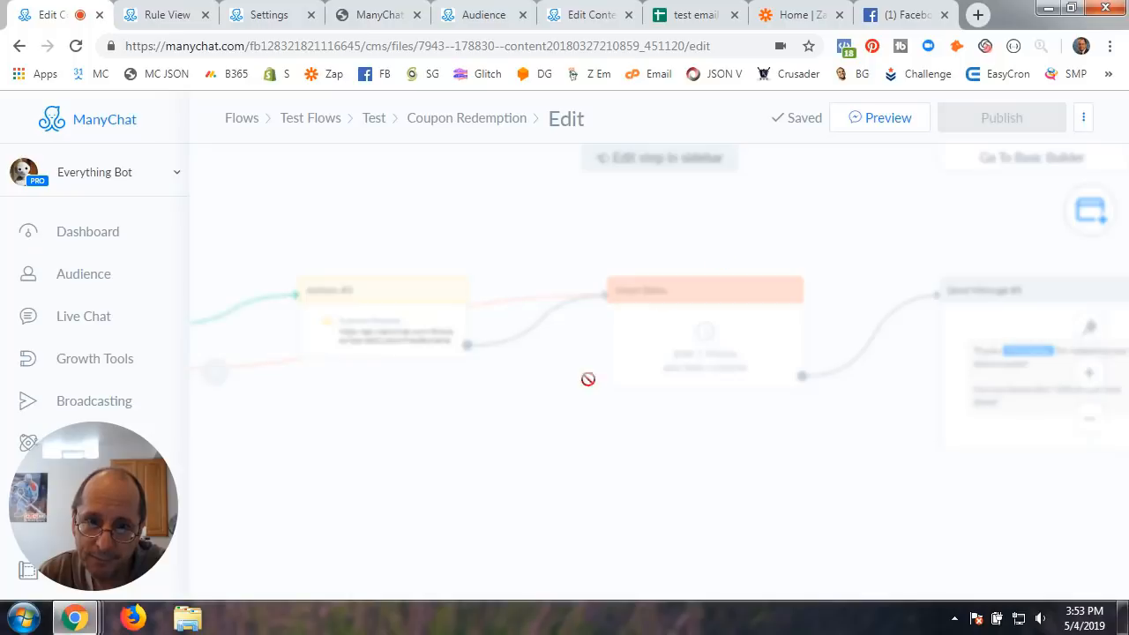
scroll(528, 405, down, 3)
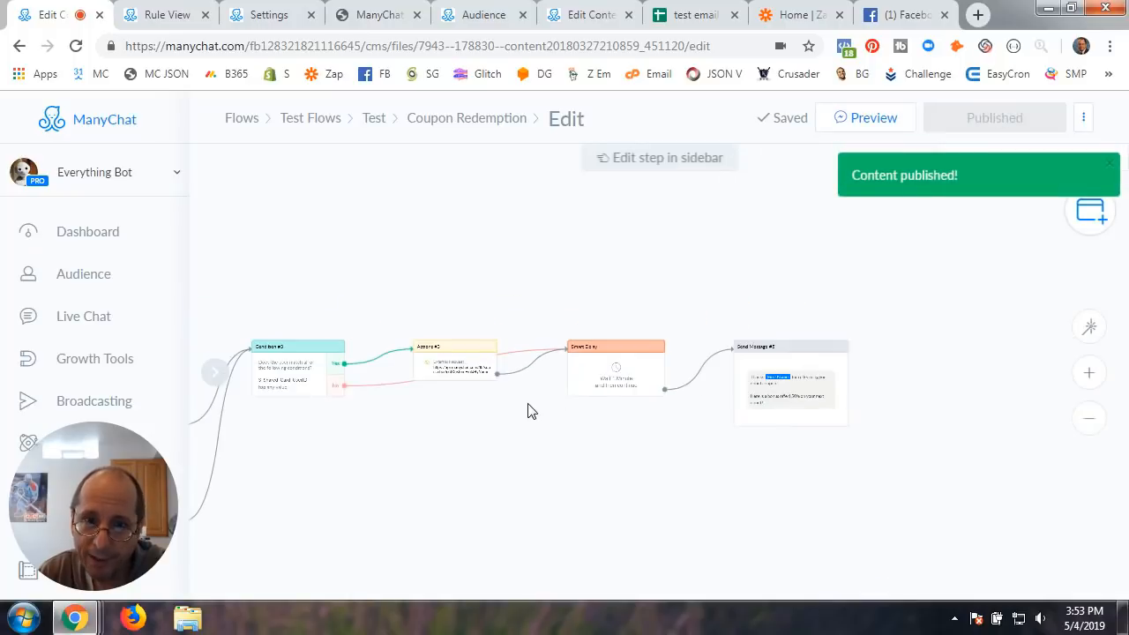
drag(529, 405, 811, 368)
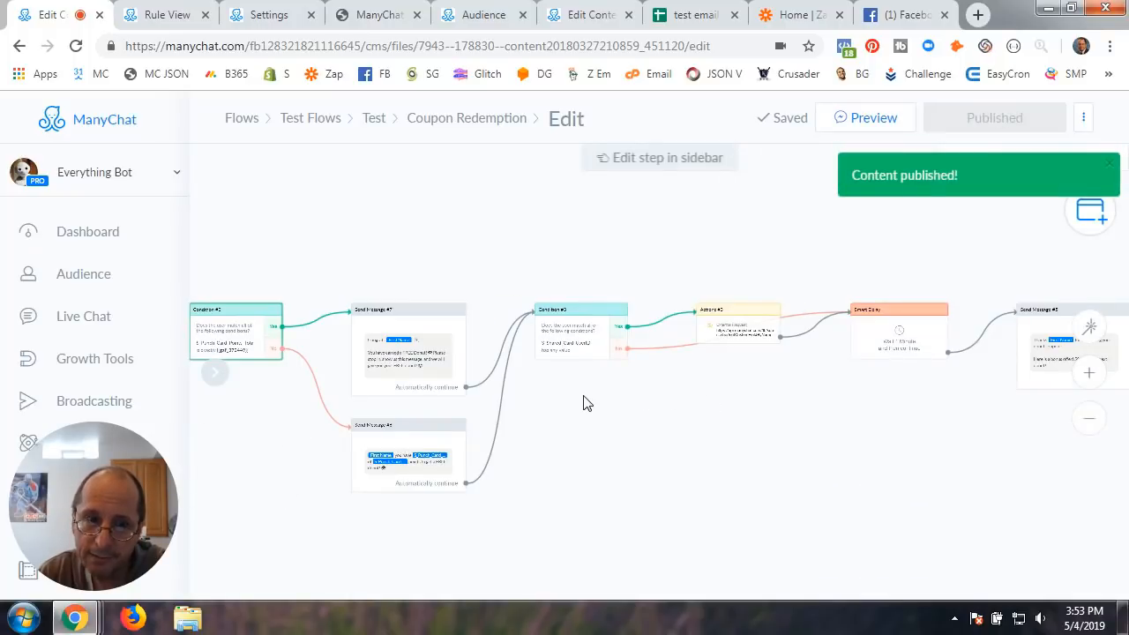
scroll(720, 392, up, 3)
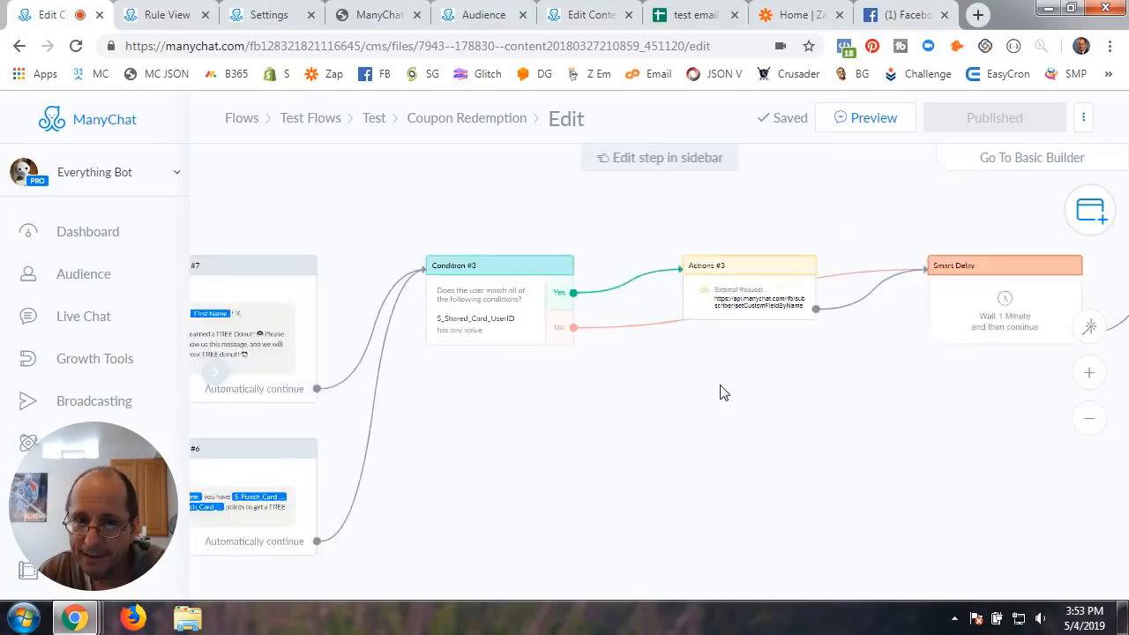
scroll(720, 392, down, 3)
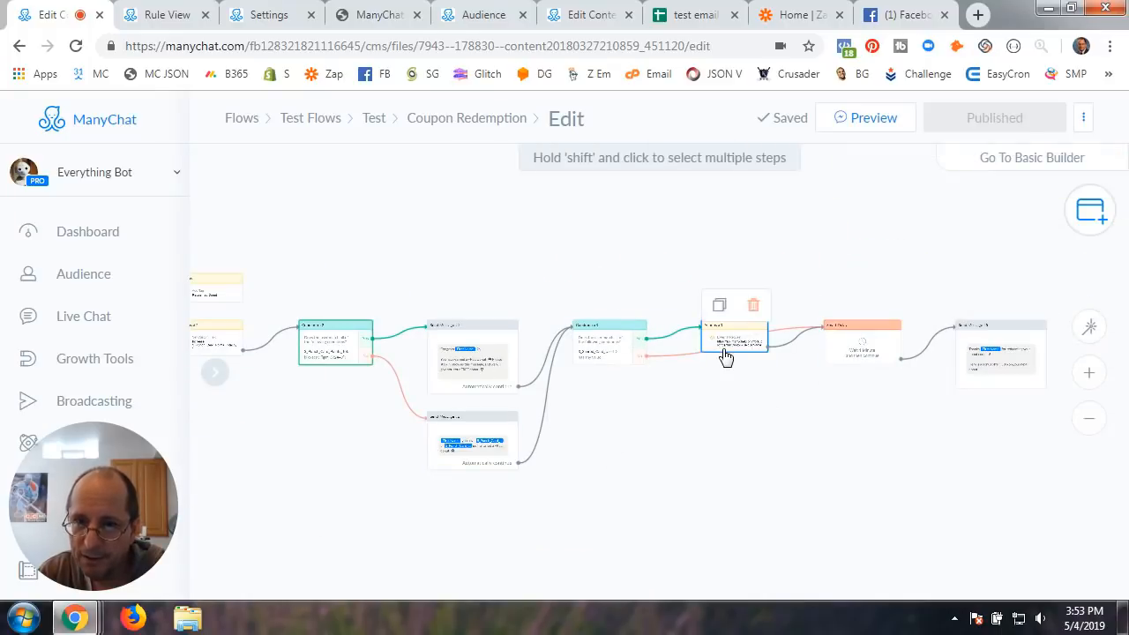
scroll(733, 428, up, 3)
scroll(733, 428, down, 3)
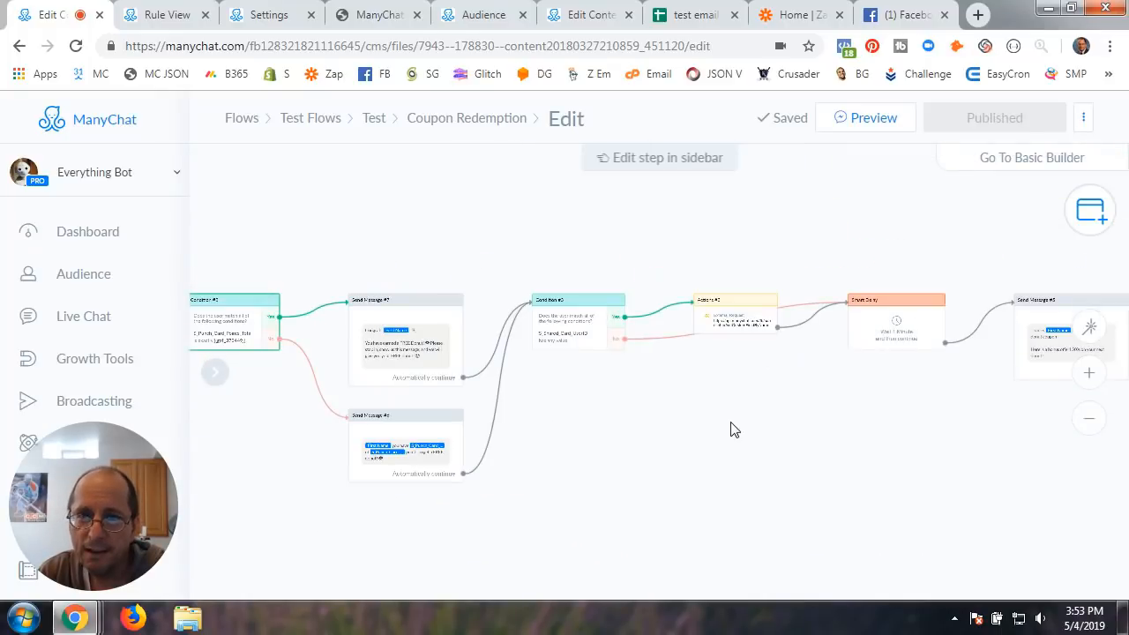
Open Actions #3's External Request and check its response mapping, response and JSON body
click(735, 319)
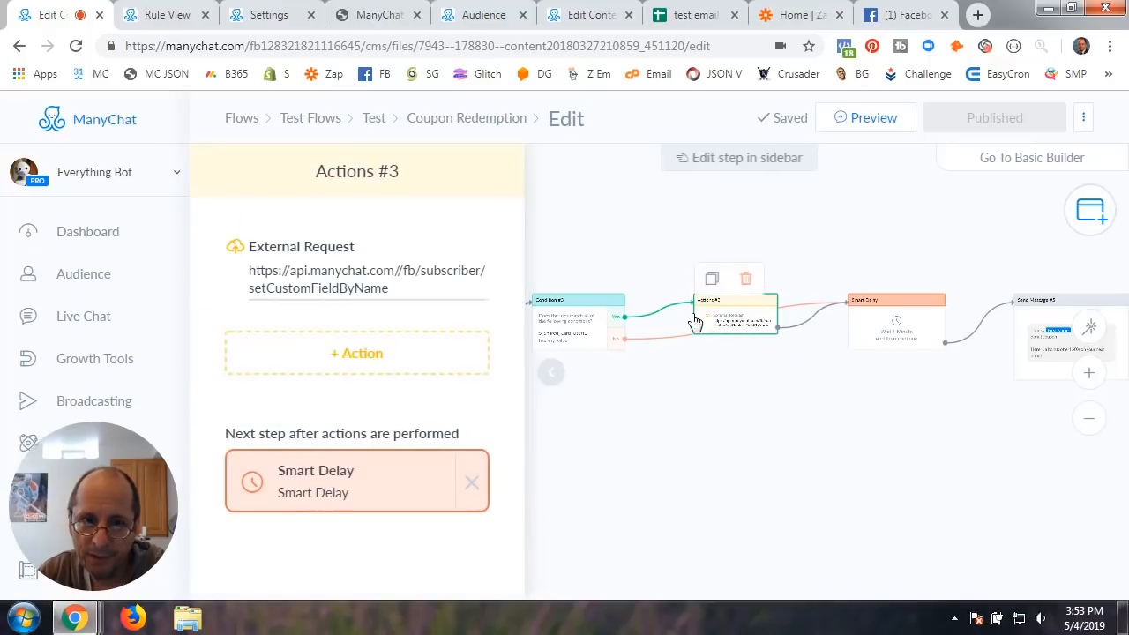
click(358, 267)
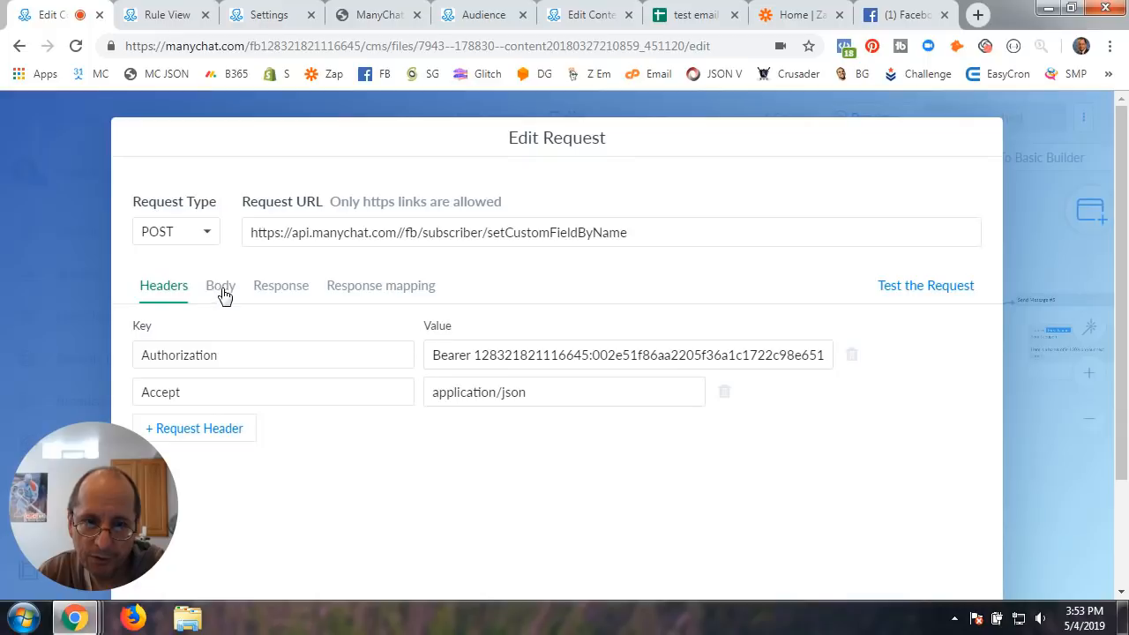
click(391, 291)
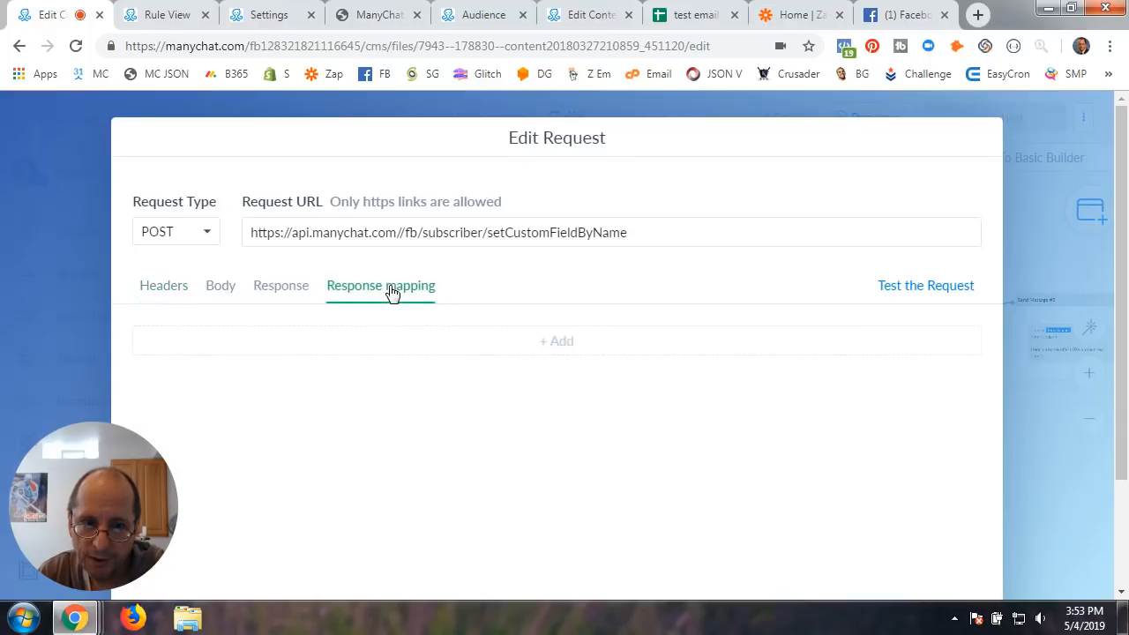
click(280, 292)
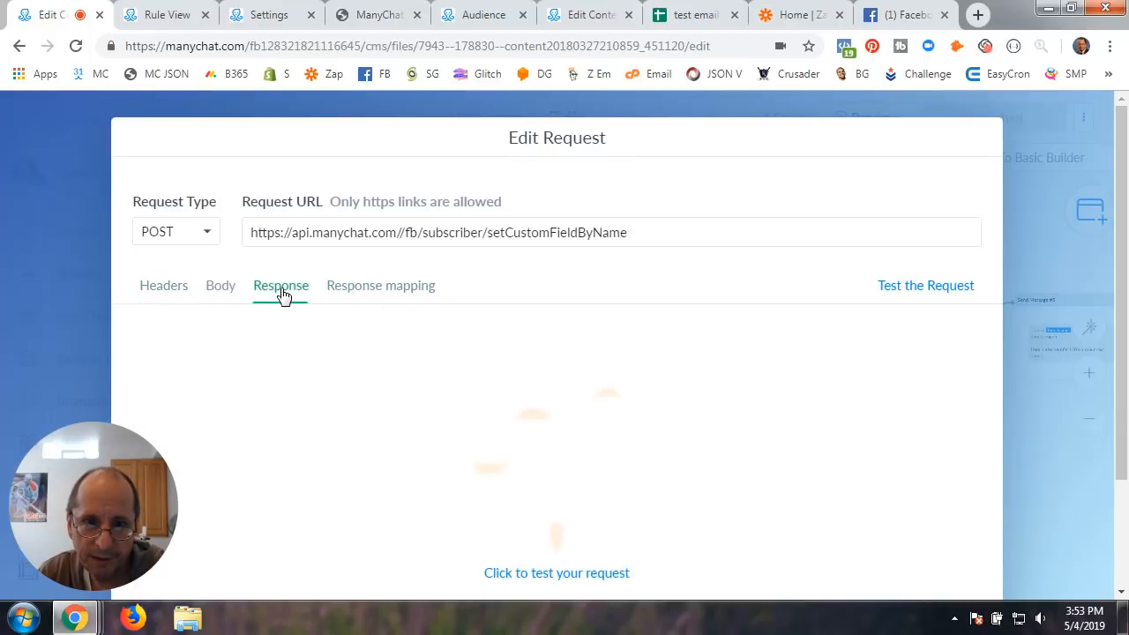
click(222, 293)
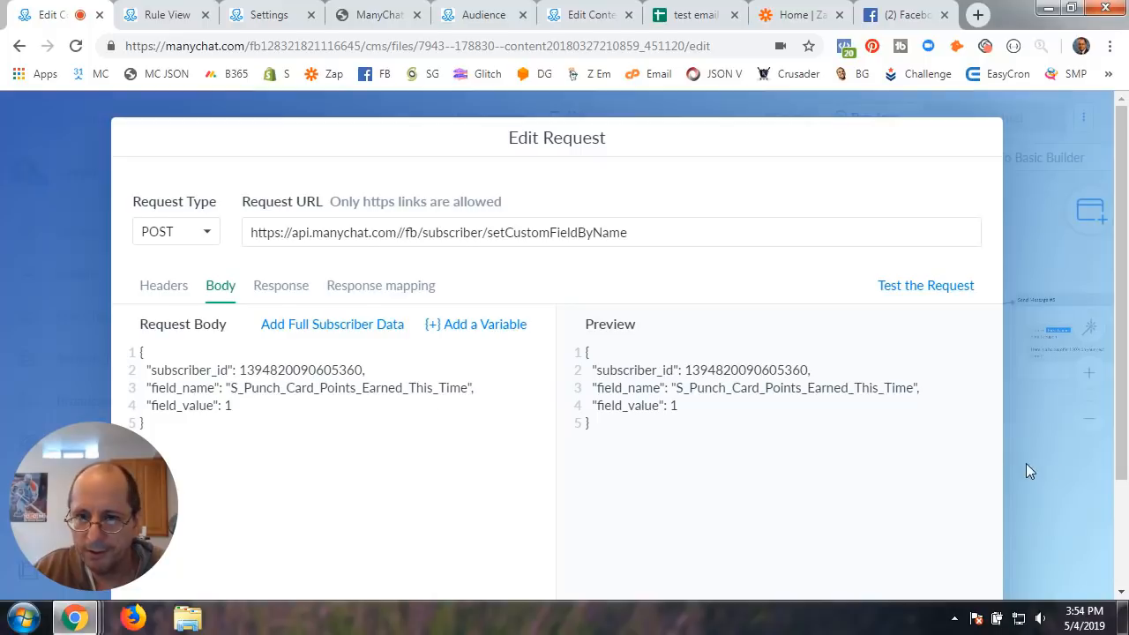
Save the External Request with field_value 1, close Actions #3 and go to the Points Calc rule
scroll(1014, 463, down, 2)
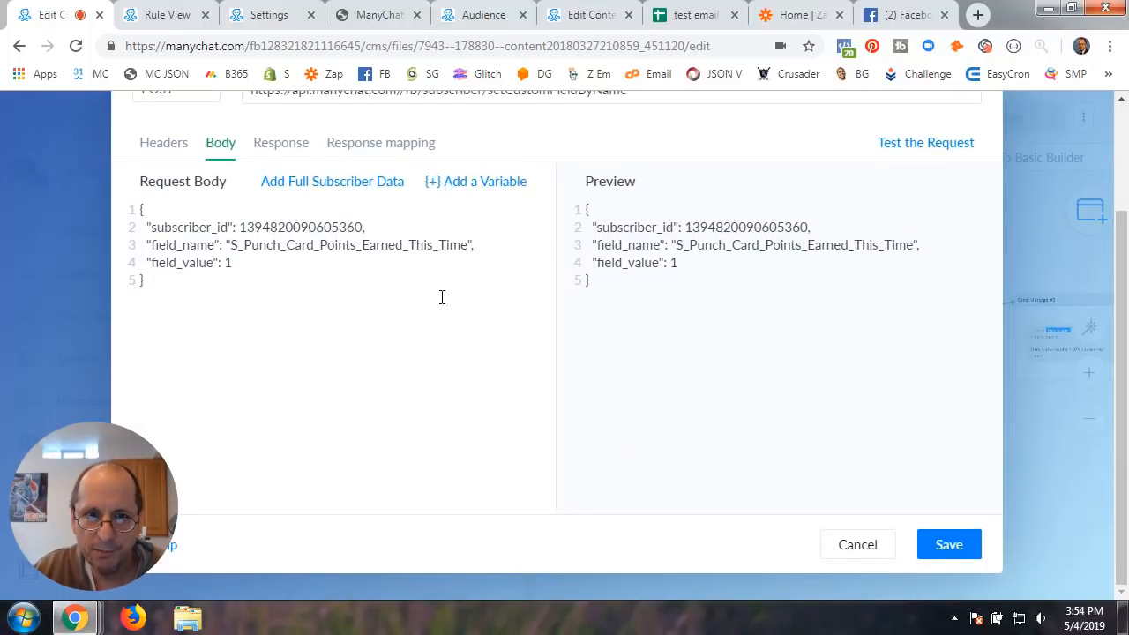
double_click(229, 264)
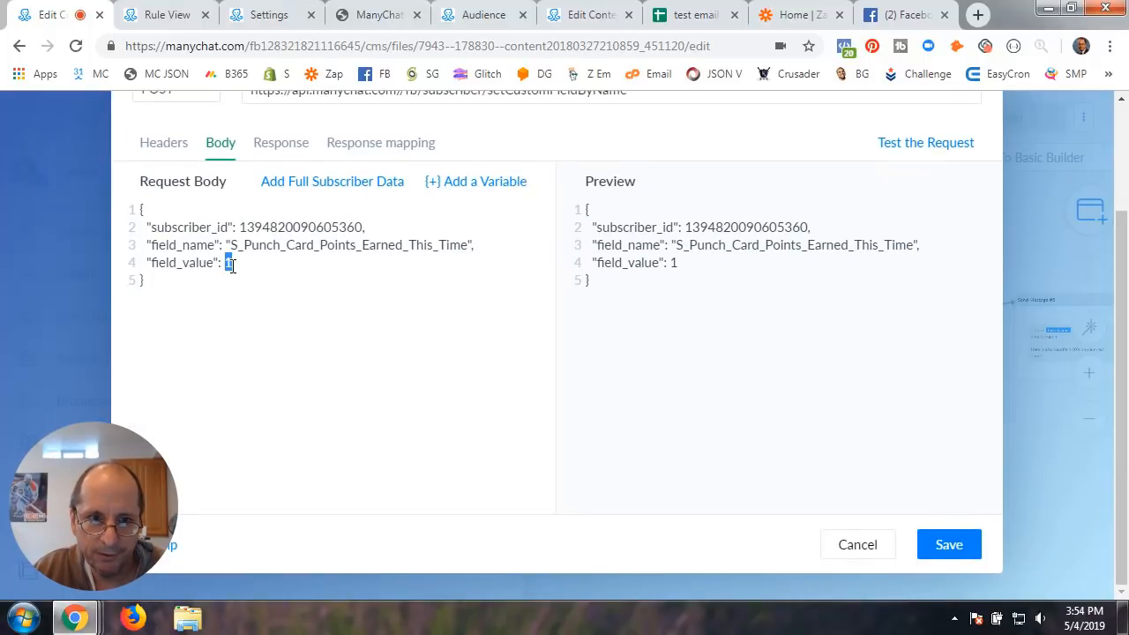
click(950, 544)
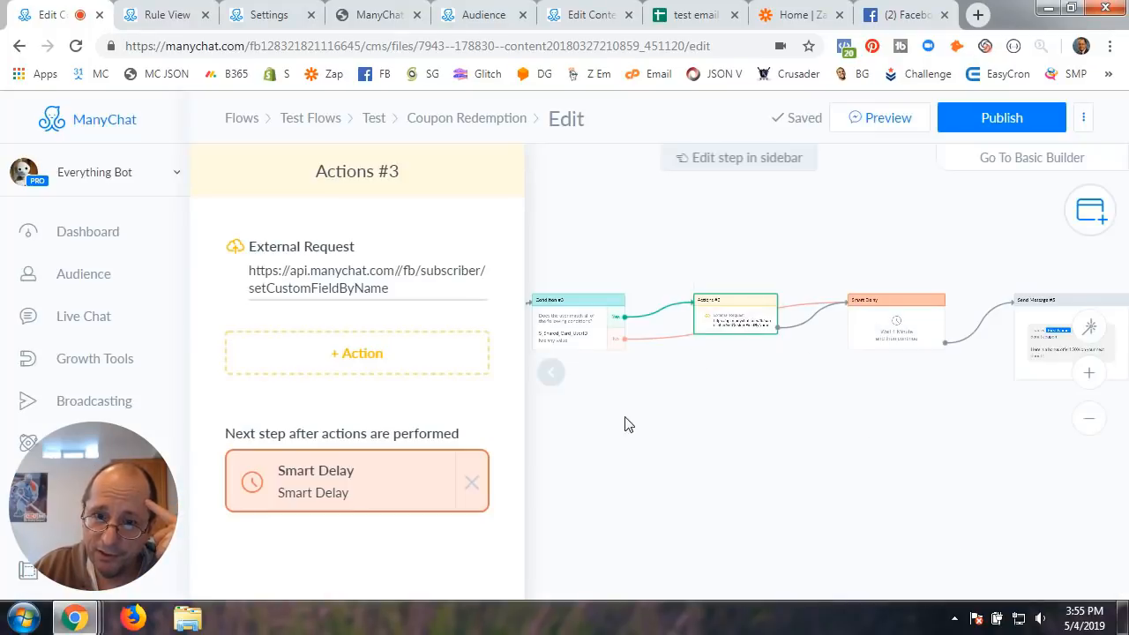
click(549, 374)
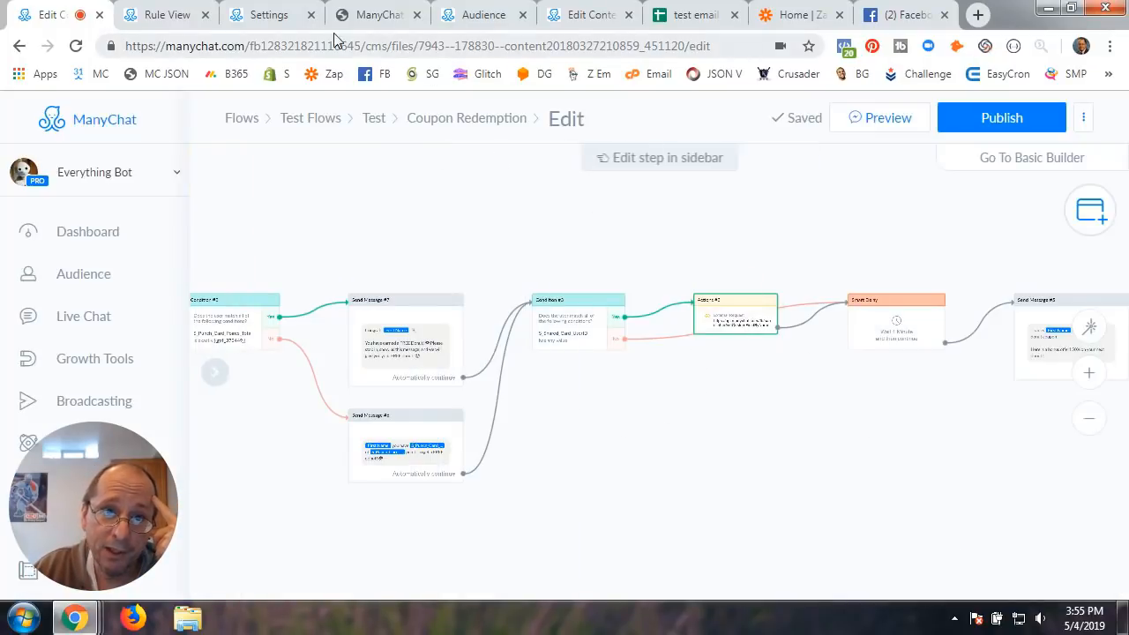
click(175, 23)
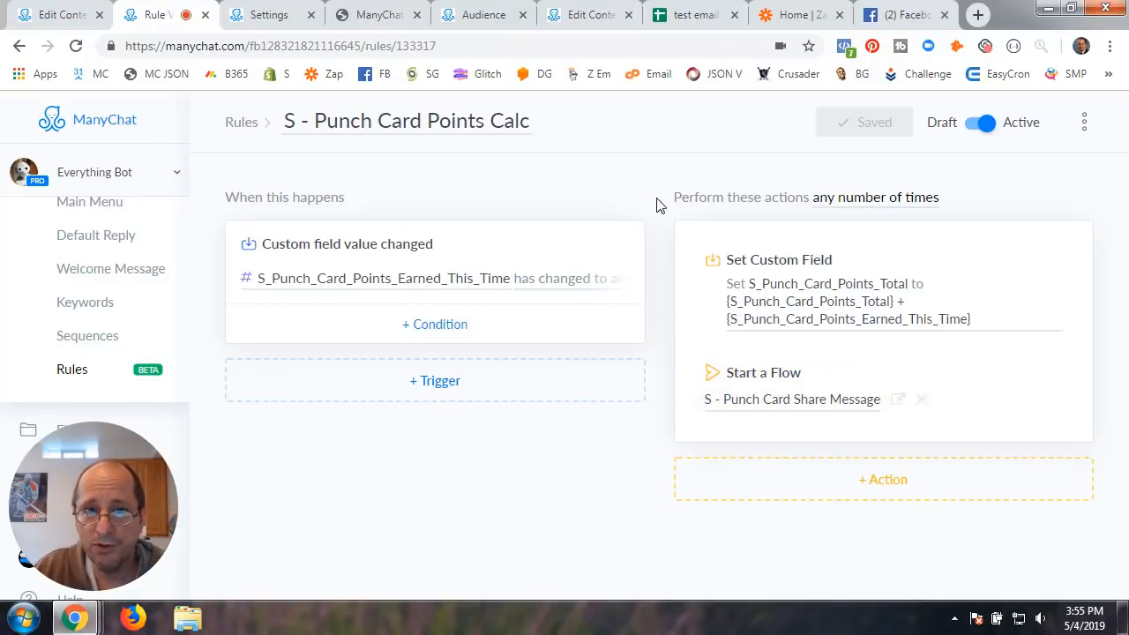
Locate Send Message #6 beside Condition #2 in Coupon Redemption, then go to the Share Message flow
click(57, 15)
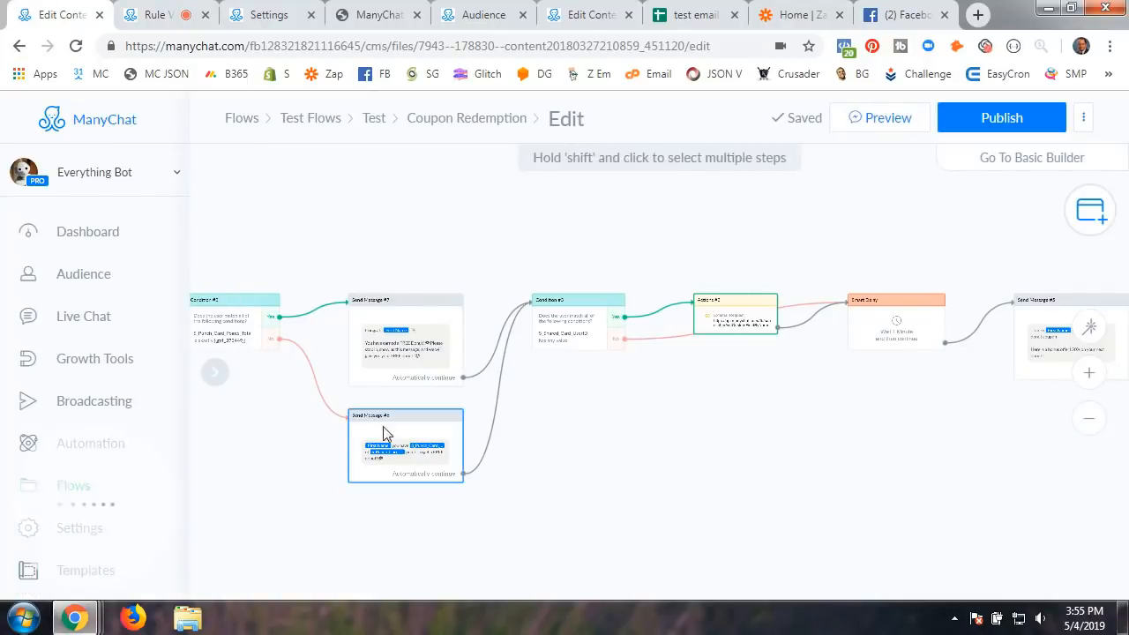
drag(596, 451, 763, 426)
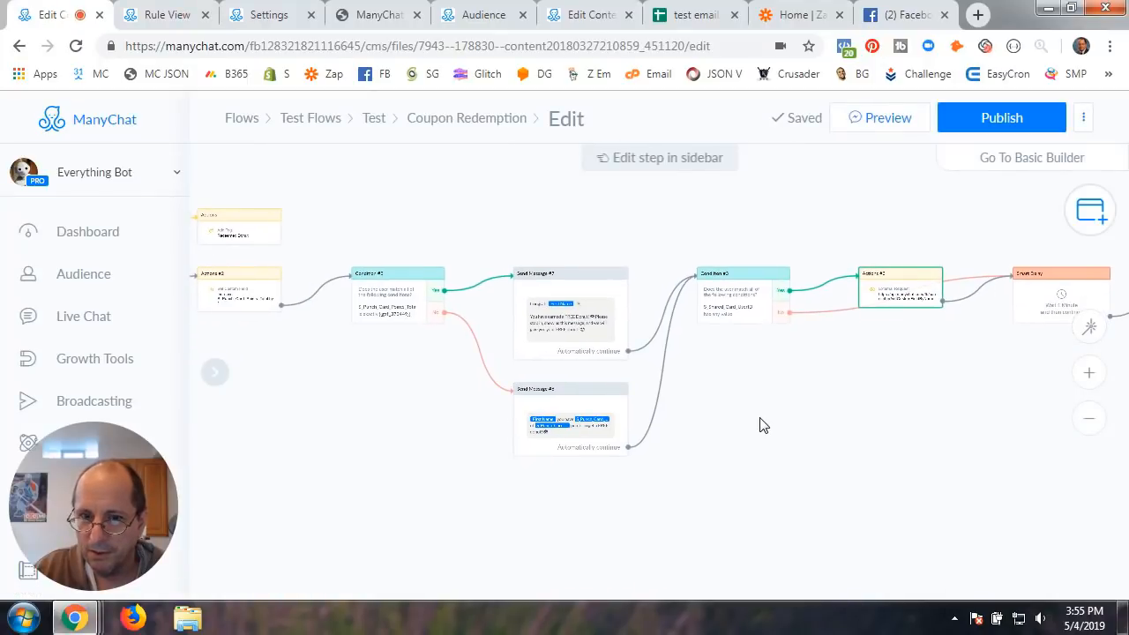
scroll(763, 425, up, 3)
drag(675, 382, 810, 393)
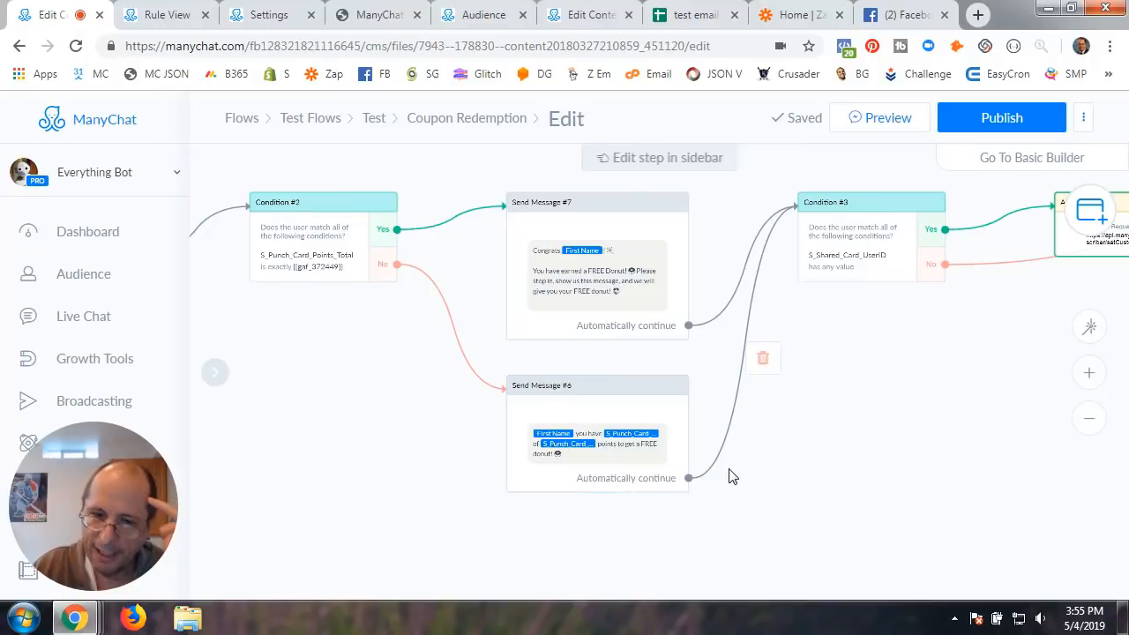
click(589, 458)
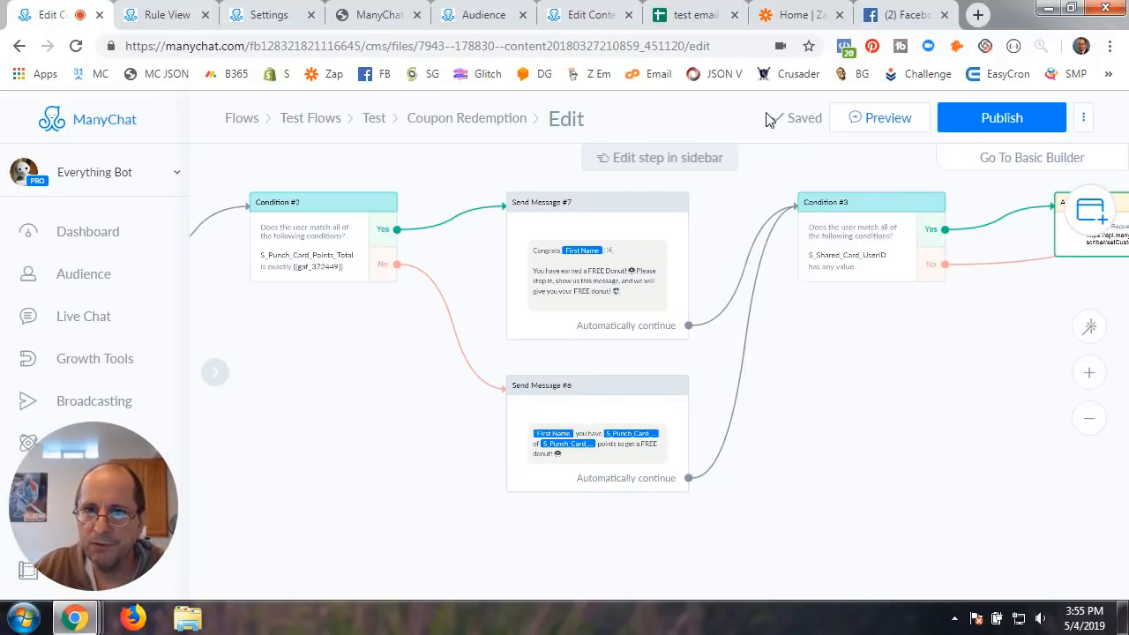
click(589, 15)
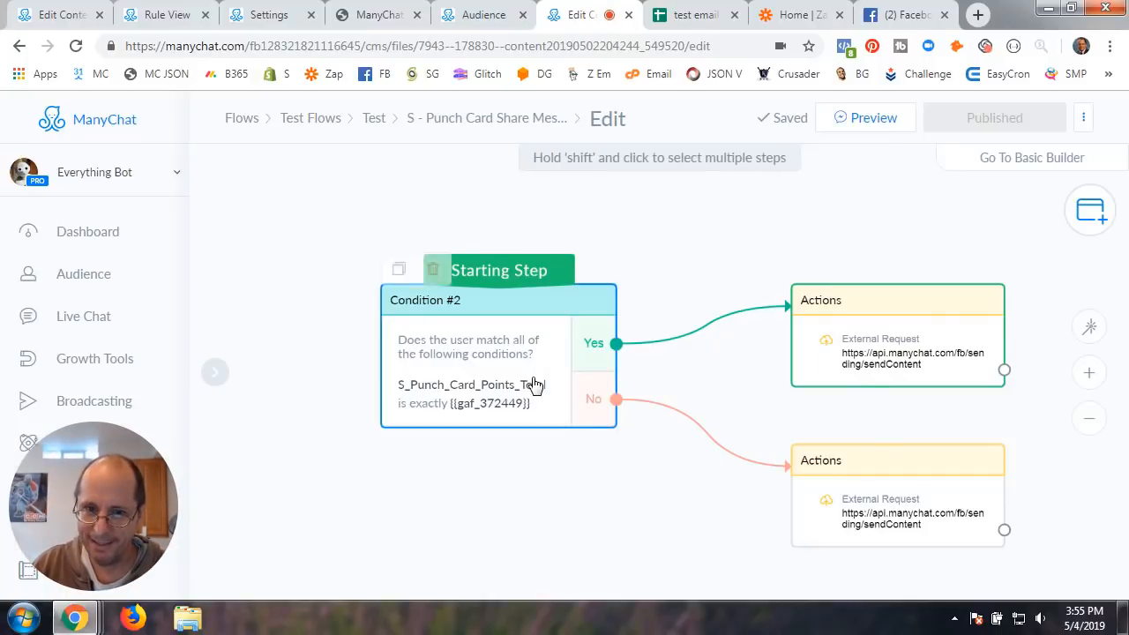
Zoom and reposition the Share Message flow around Condition #2's sendContent branches
scroll(536, 383, up, 1)
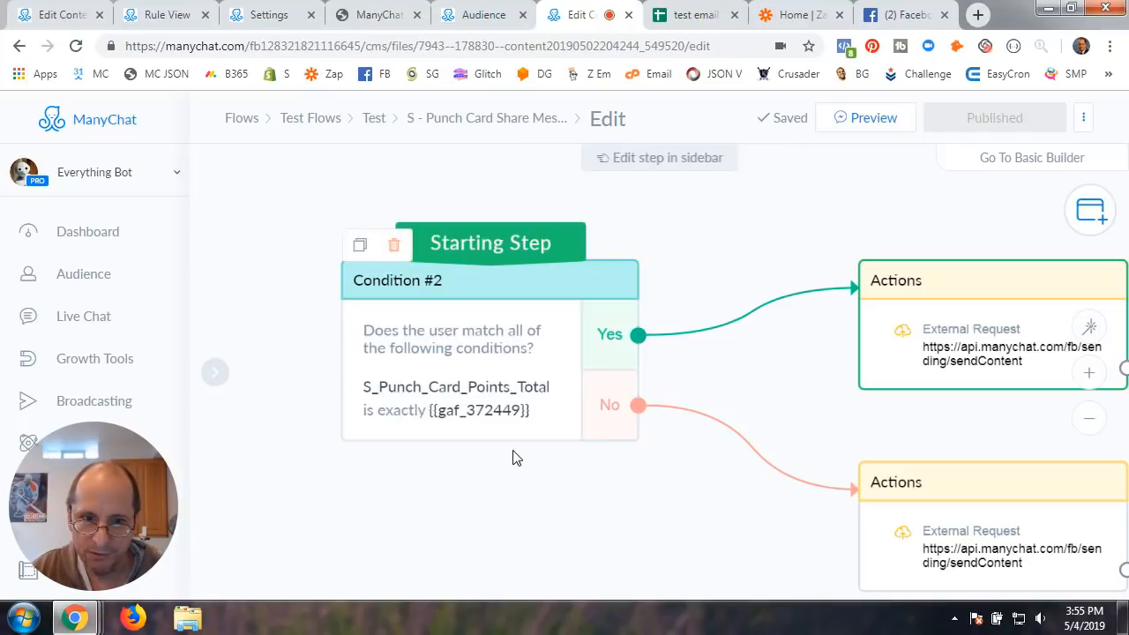
scroll(514, 456, down, 1)
drag(725, 537, 642, 510)
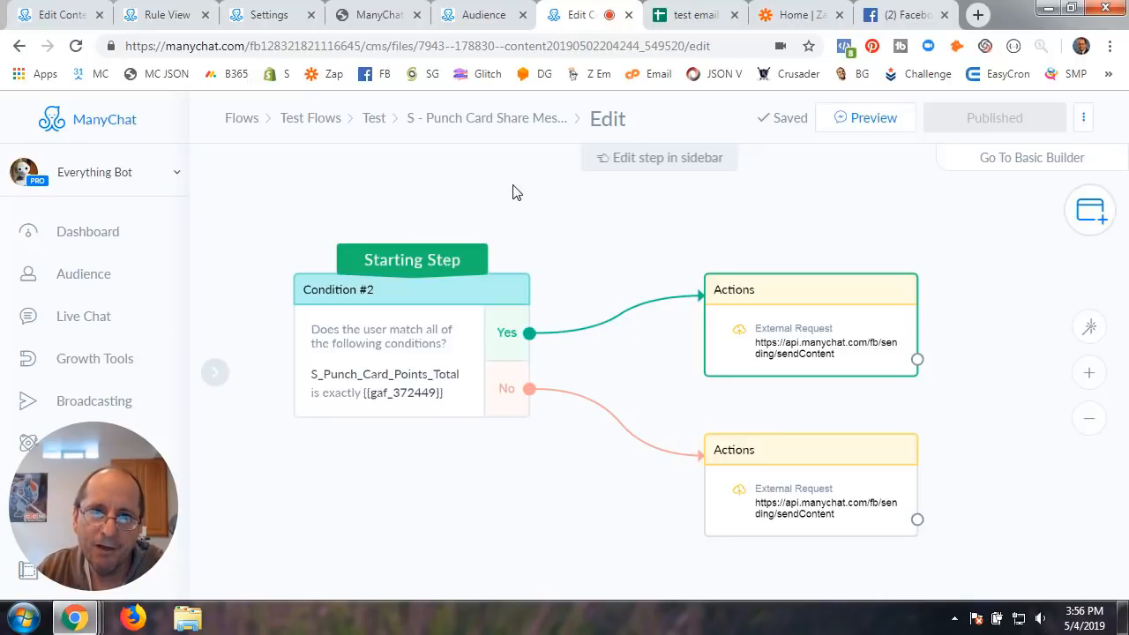
Back in Coupon Redemption, pan across Actions #2, Send Message #2 and its Actions steps
click(71, 15)
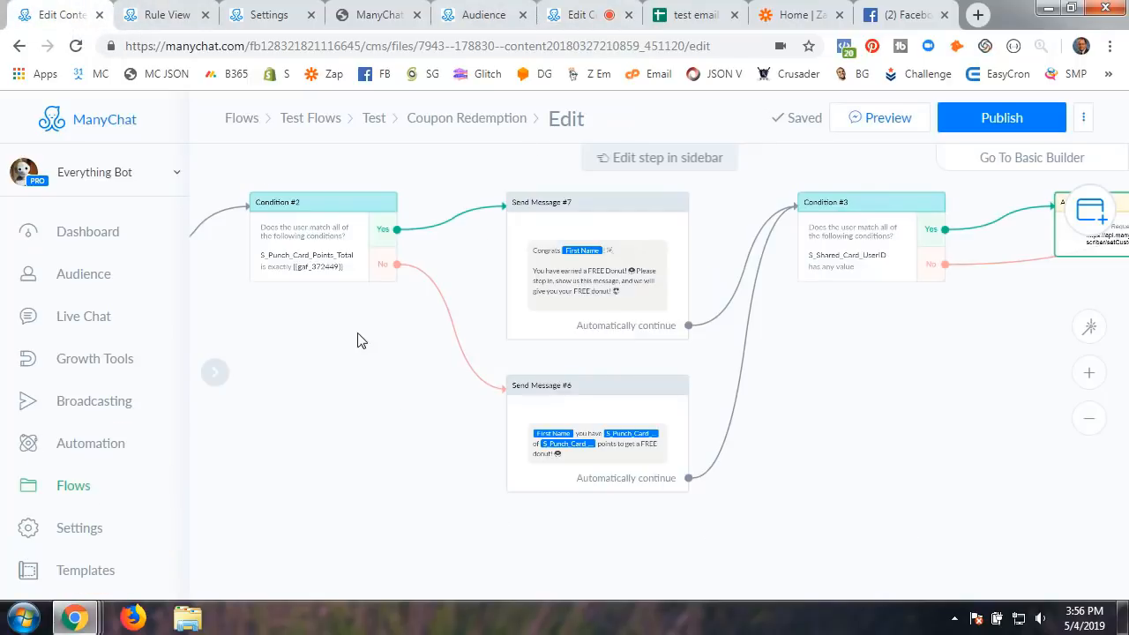
scroll(404, 398, up, 2)
scroll(404, 397, down, 3)
scroll(404, 398, up, 2)
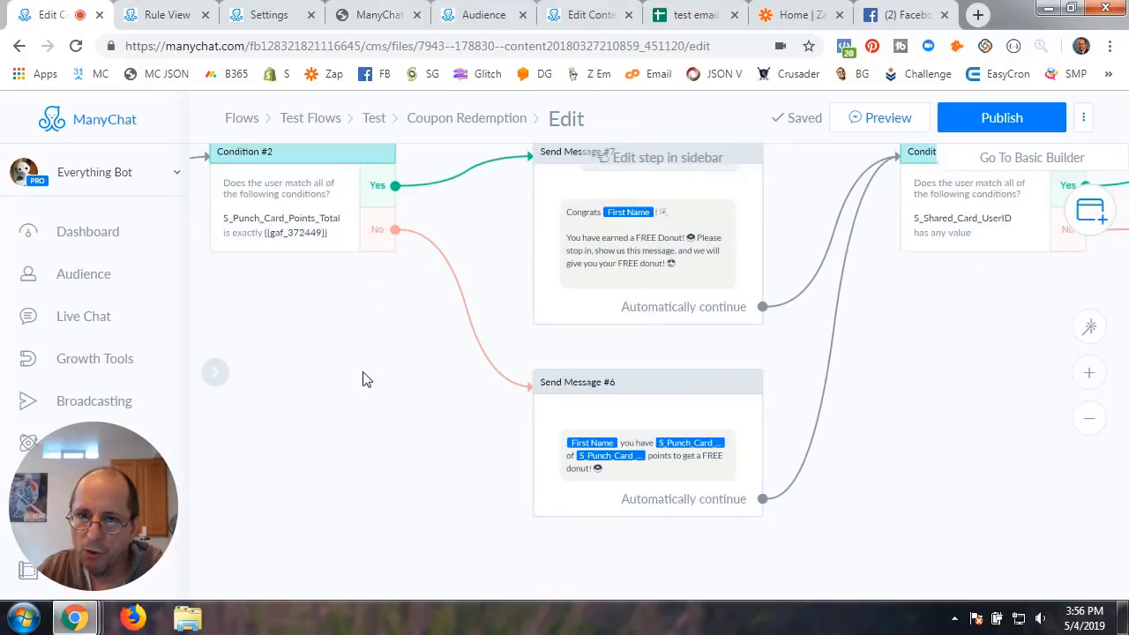
drag(348, 373, 733, 408)
drag(499, 412, 622, 531)
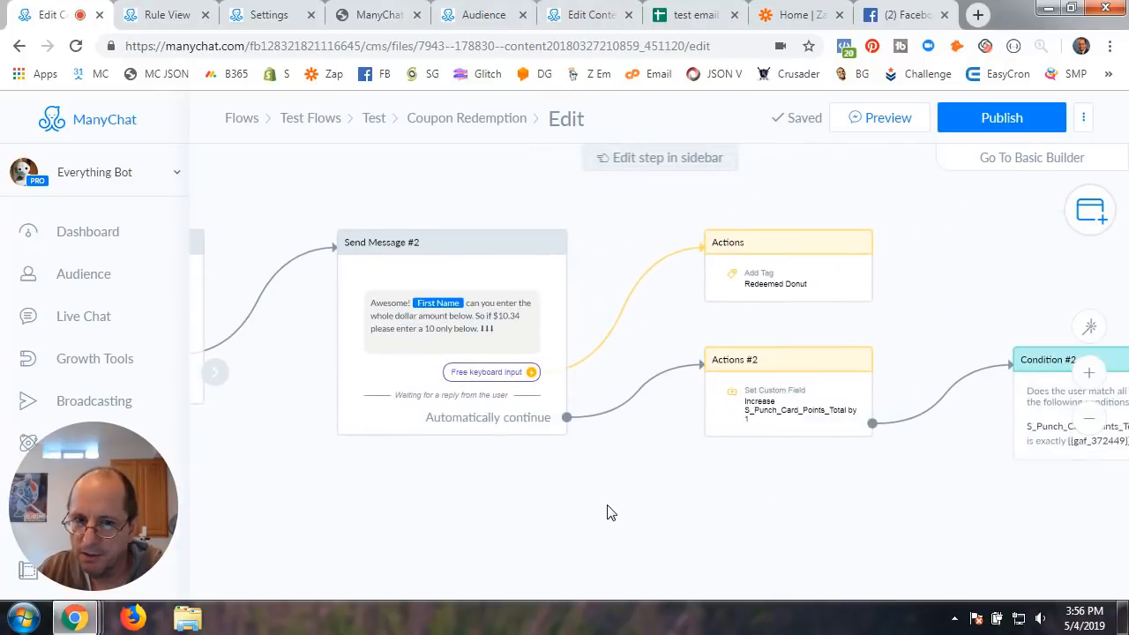
scroll(607, 513, up, 1)
scroll(482, 490, down, 4)
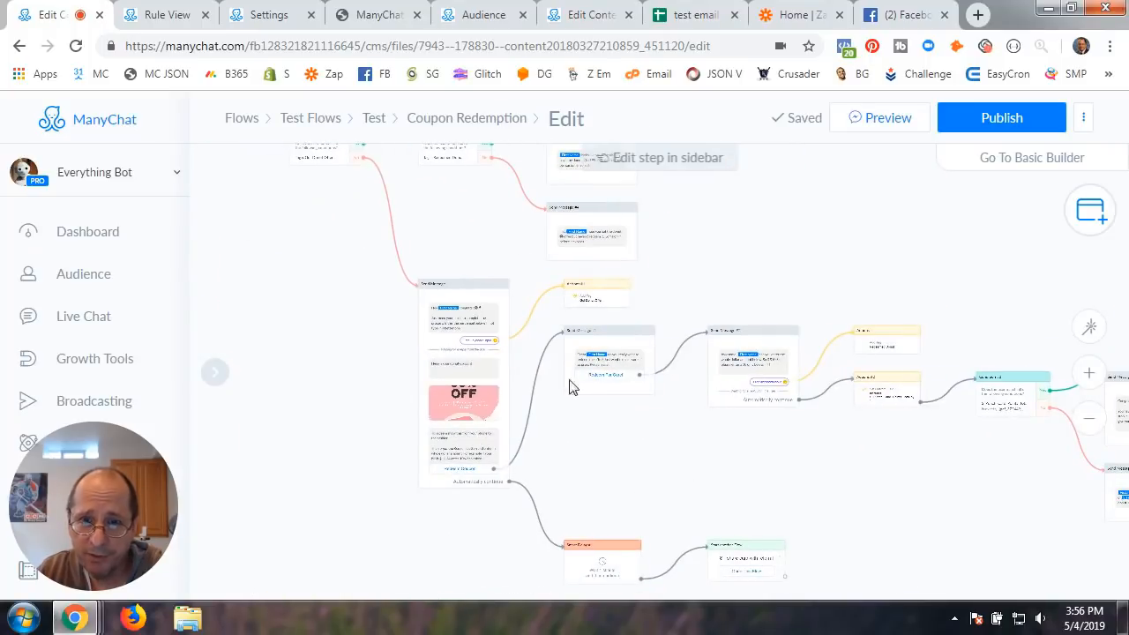
scroll(744, 479, up, 2)
drag(590, 432, 864, 433)
scroll(546, 488, up, 3)
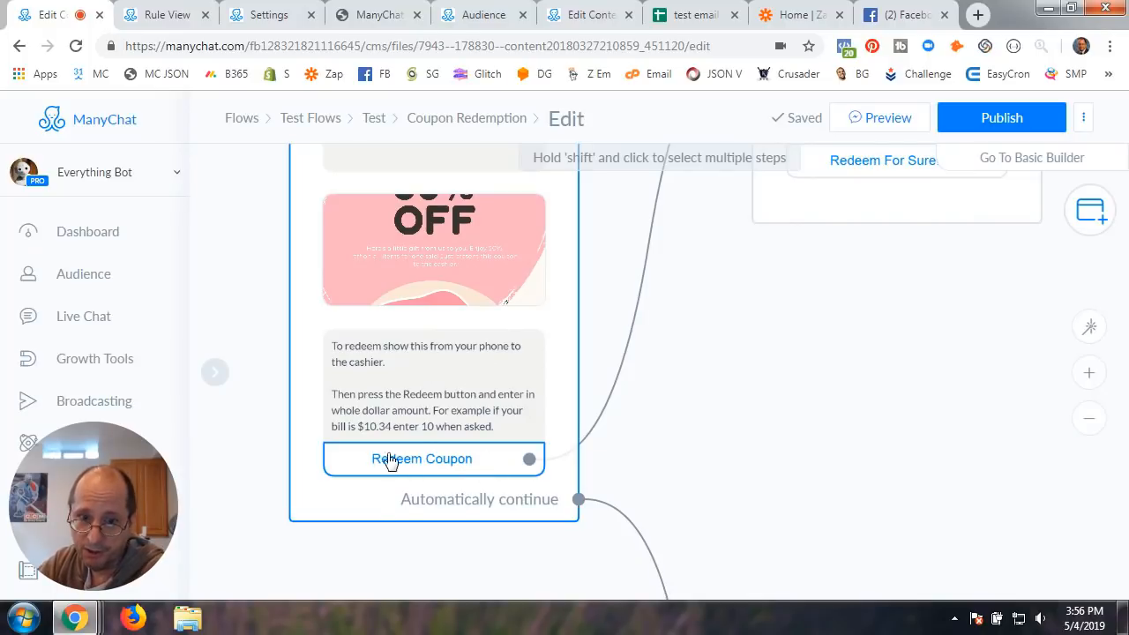
Inspect the coupon message, Send Message #1 and #2 with both Actions steps, then open the Audience list
drag(729, 369, 713, 509)
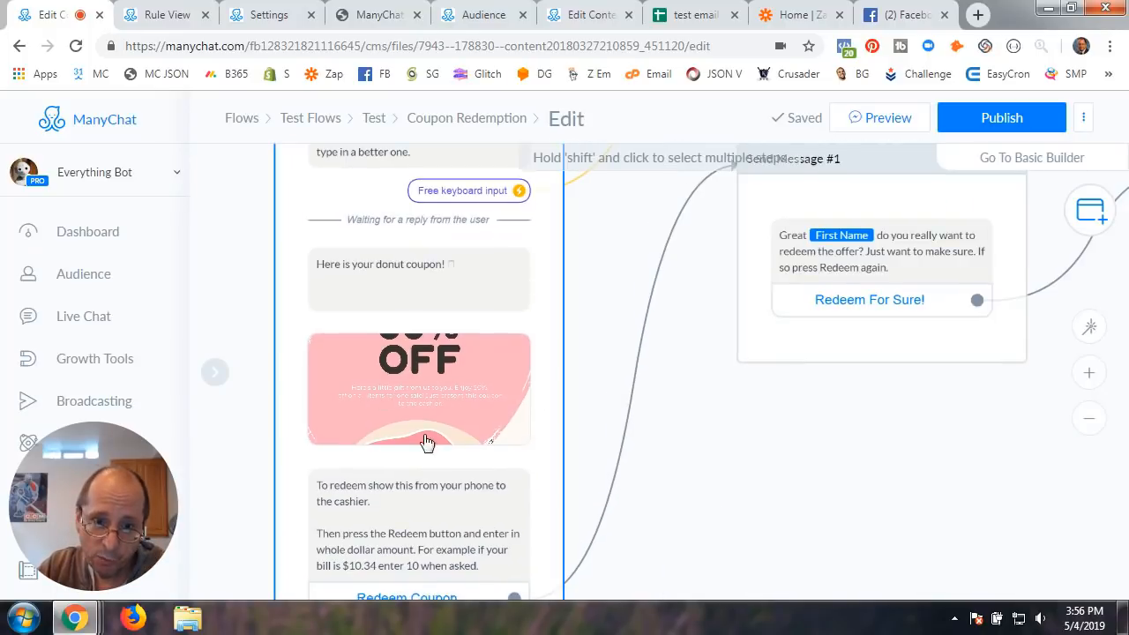
drag(772, 482, 650, 446)
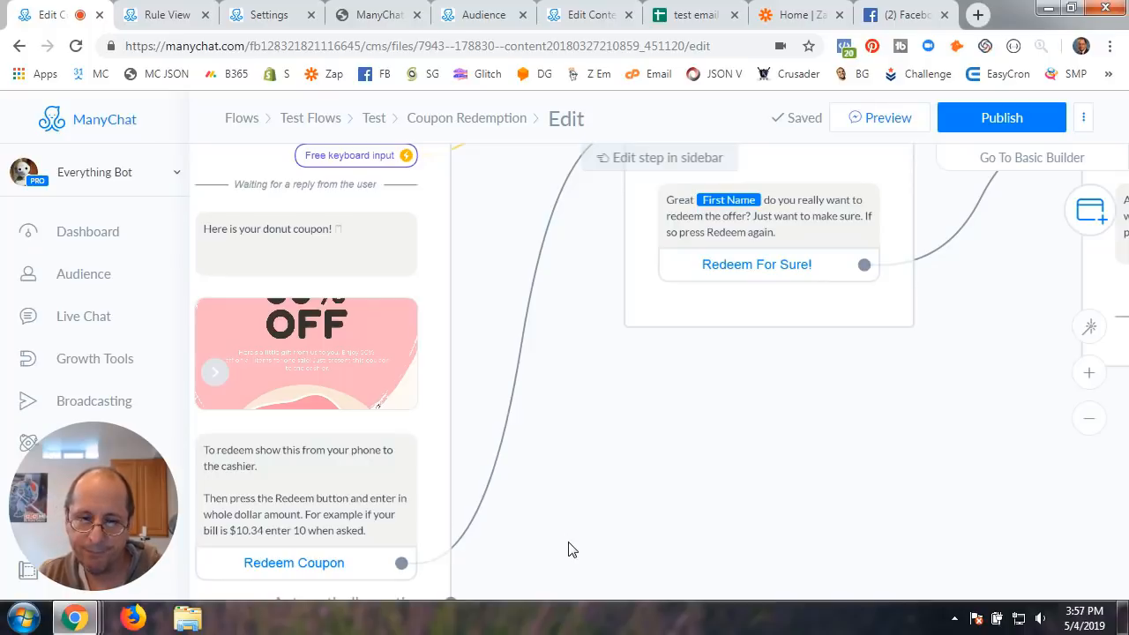
drag(762, 399, 608, 496)
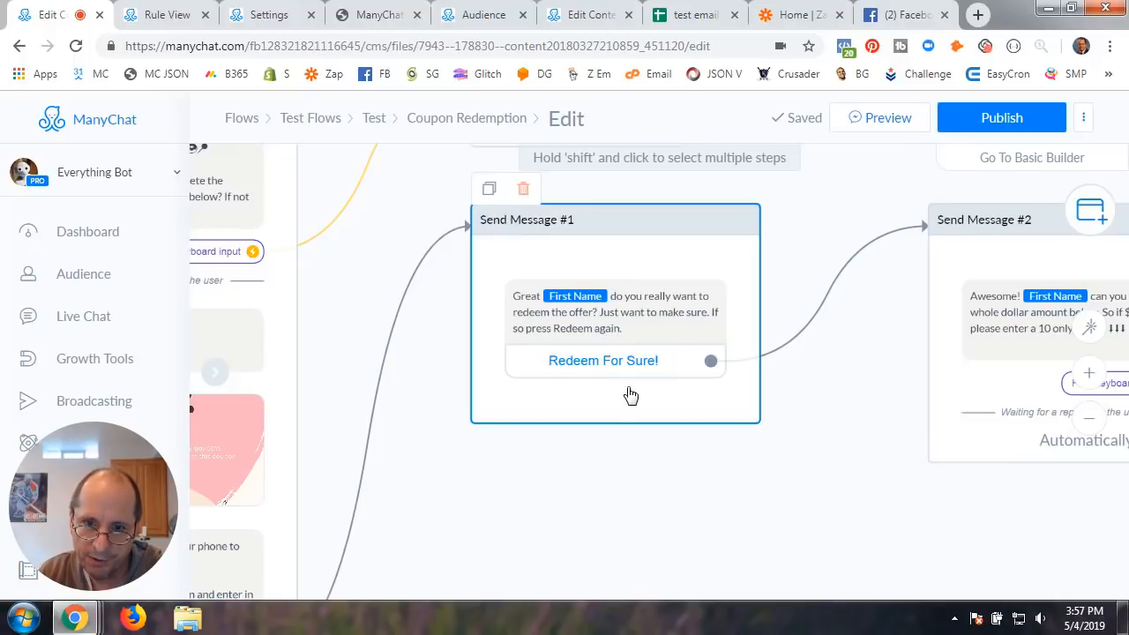
drag(829, 522, 437, 509)
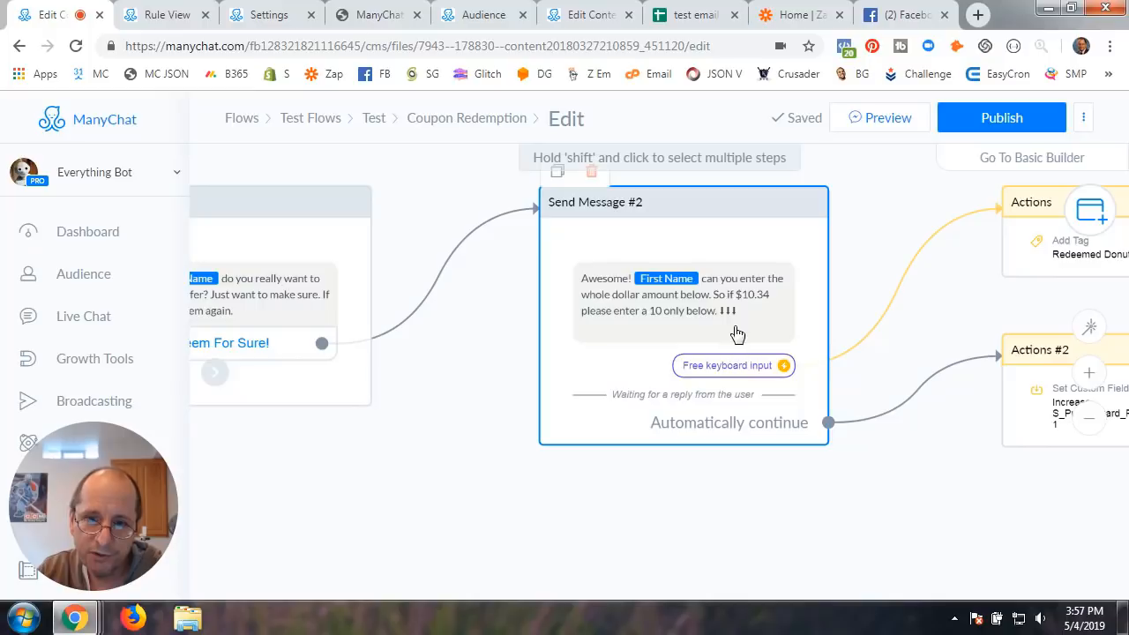
drag(901, 480, 672, 513)
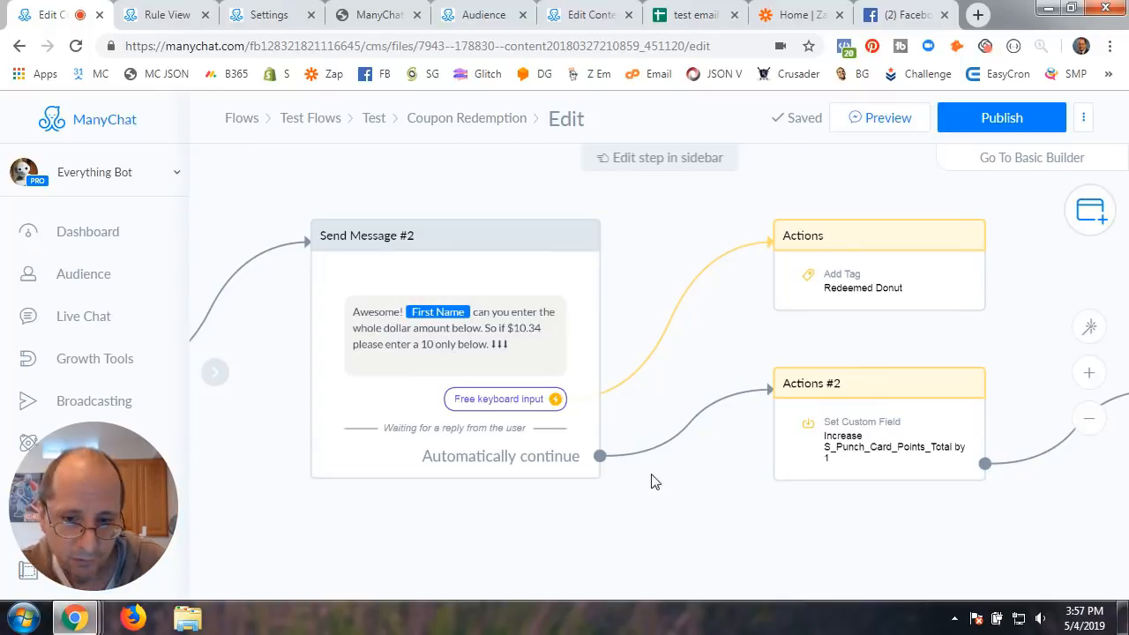
drag(653, 479, 582, 486)
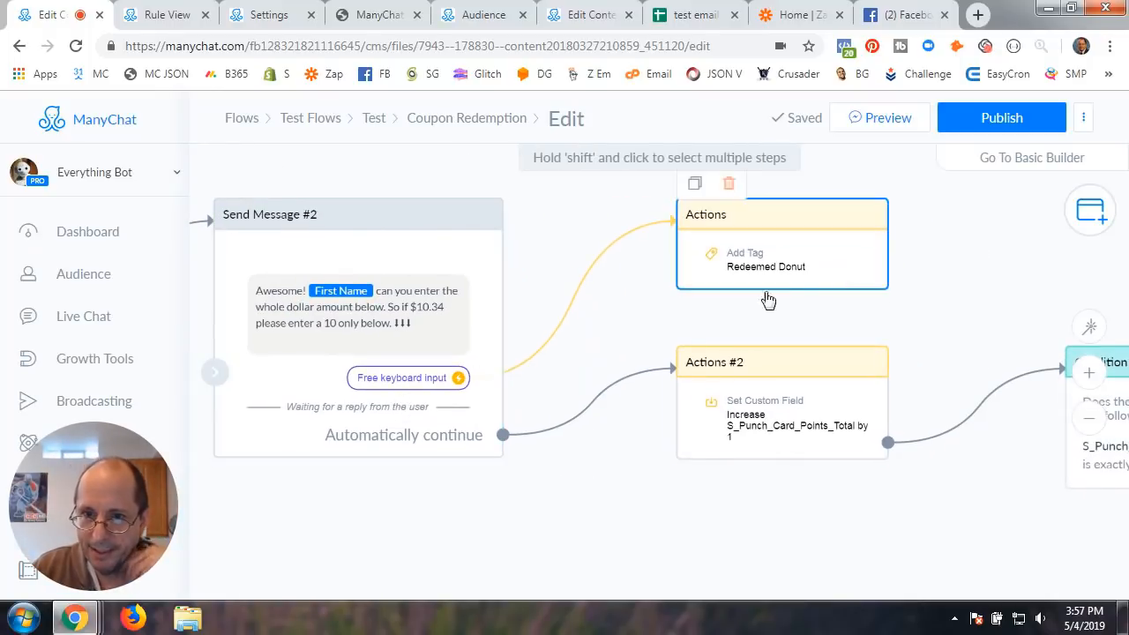
click(491, 14)
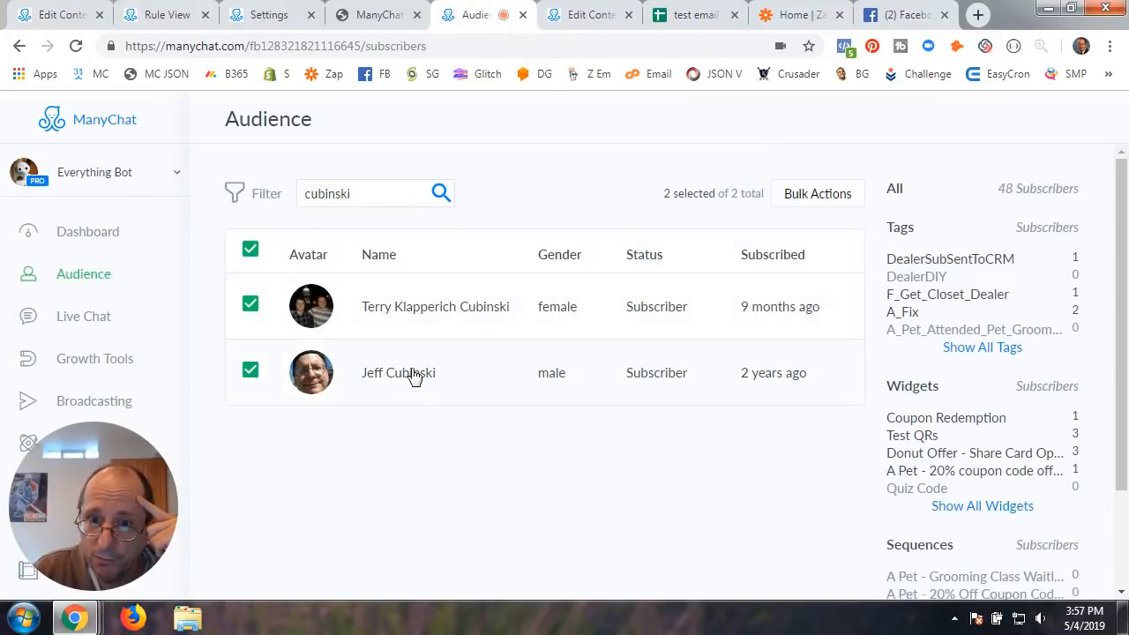
Remove the Redeemed Donut and Got Donut Offer tags from the test subscriber, then return to the Coupon Redemption flow
click(411, 370)
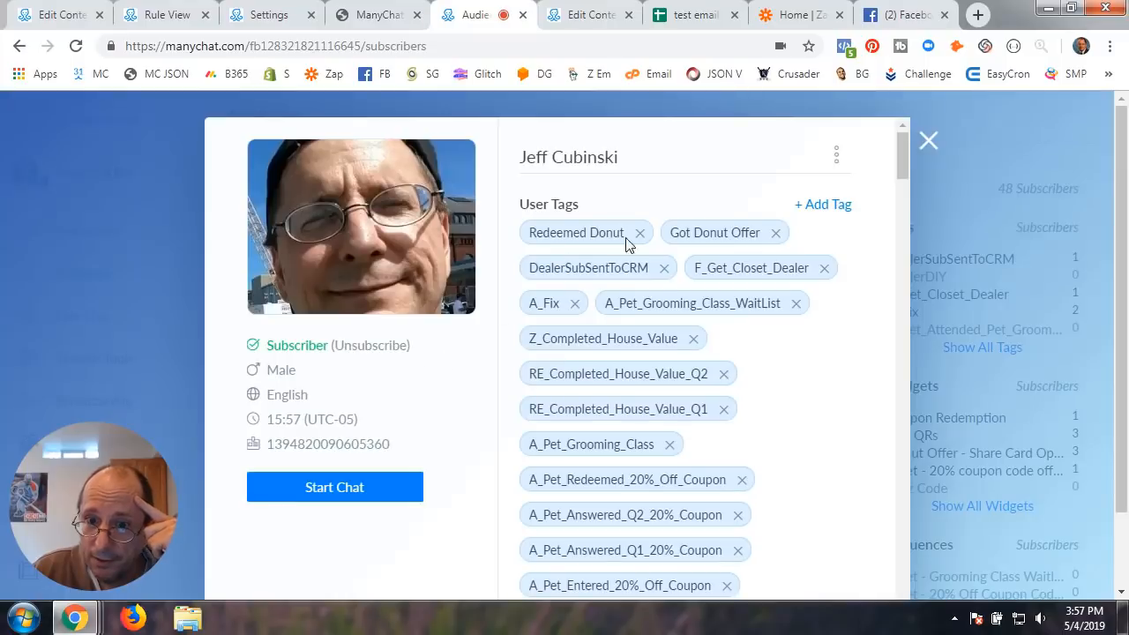
click(639, 234)
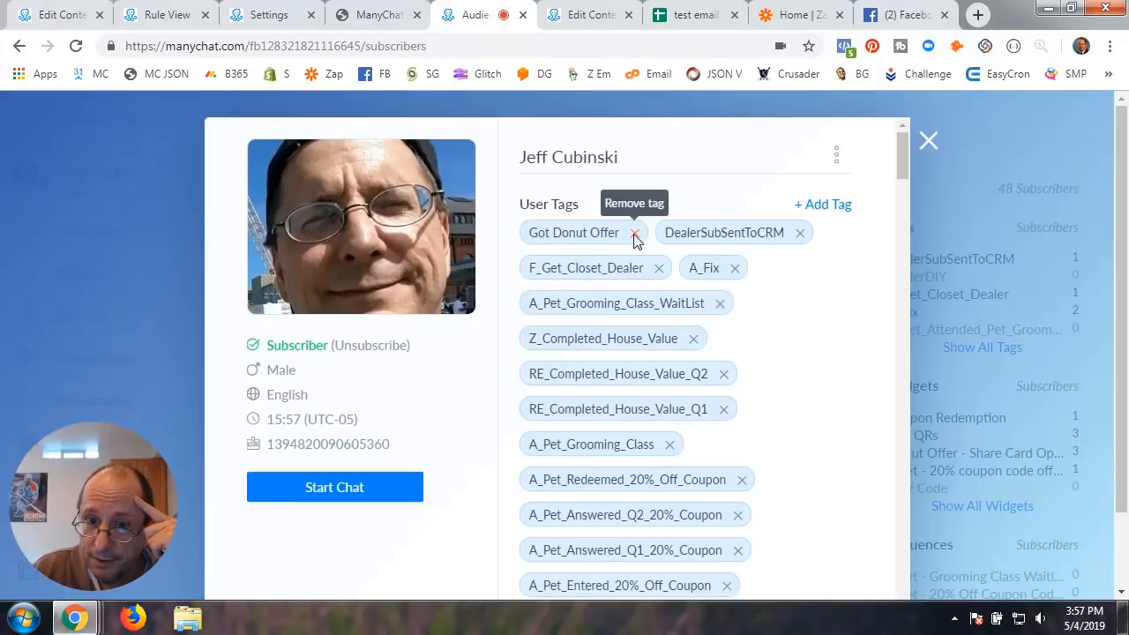
click(635, 234)
click(929, 141)
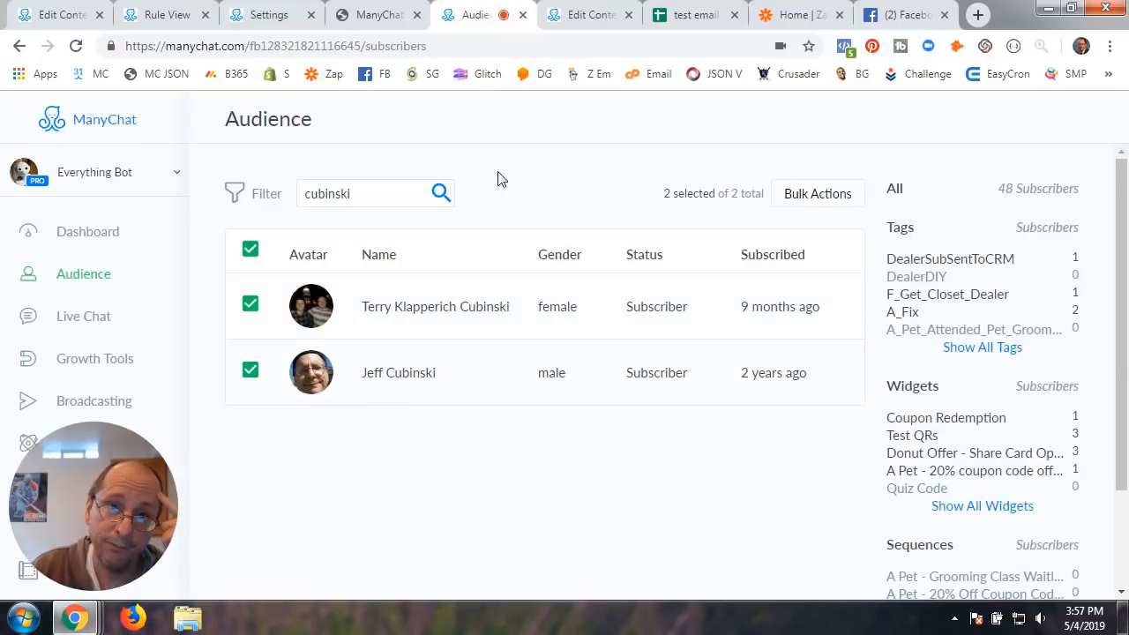
click(74, 19)
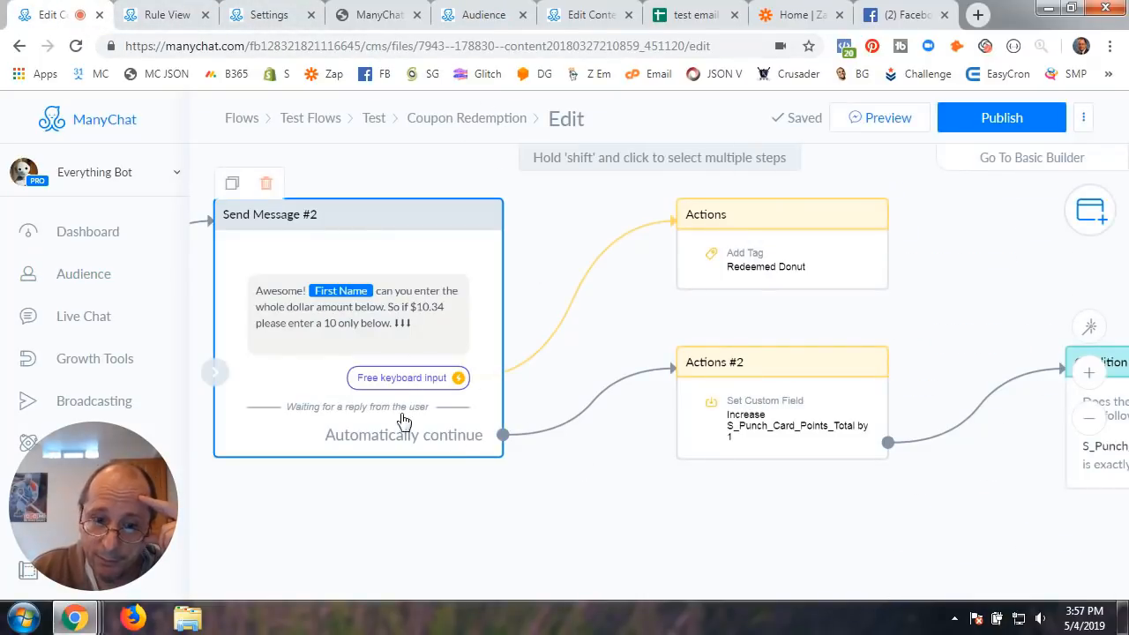
Inspect Actions #2's increase of S_Punch_Card_Points_Total by 1, then switch to the Custom Fields settings
drag(589, 472, 571, 443)
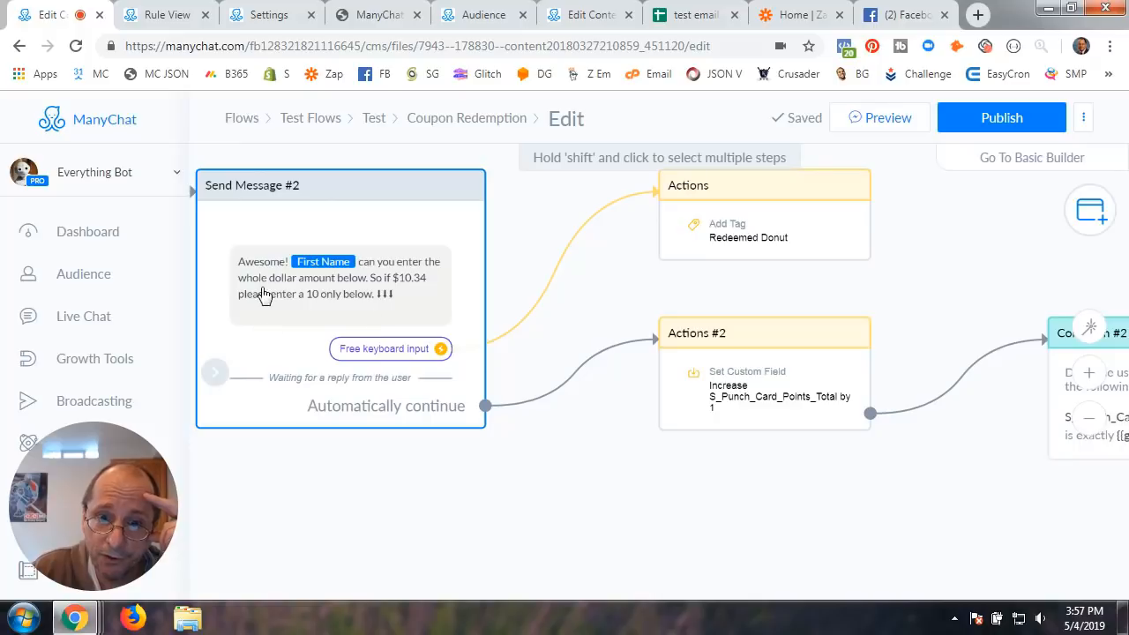
click(788, 420)
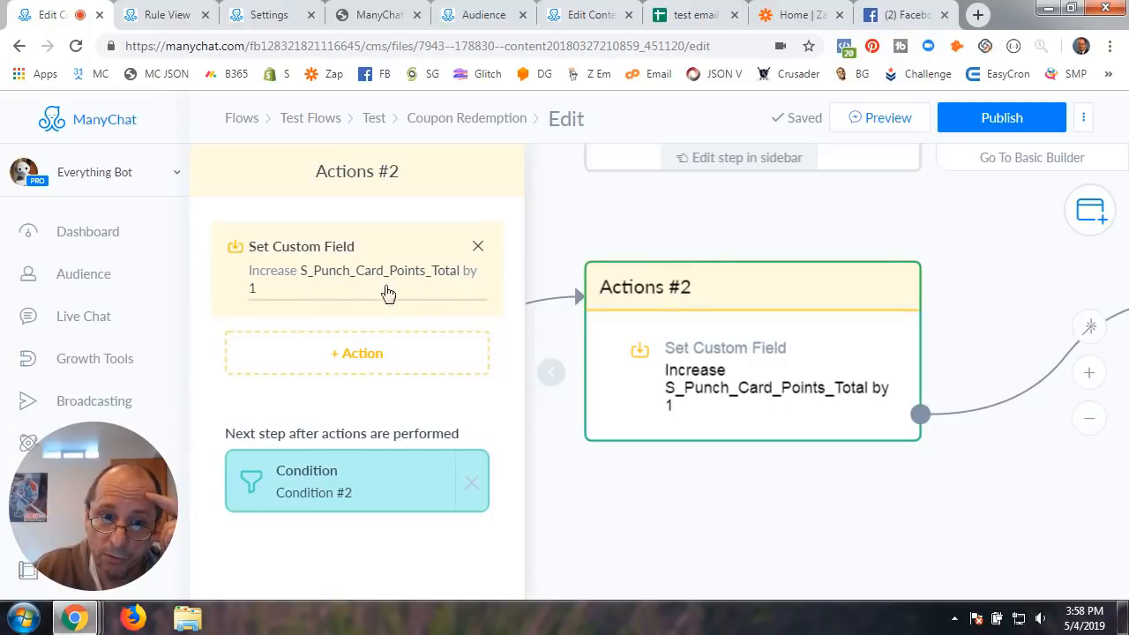
click(656, 495)
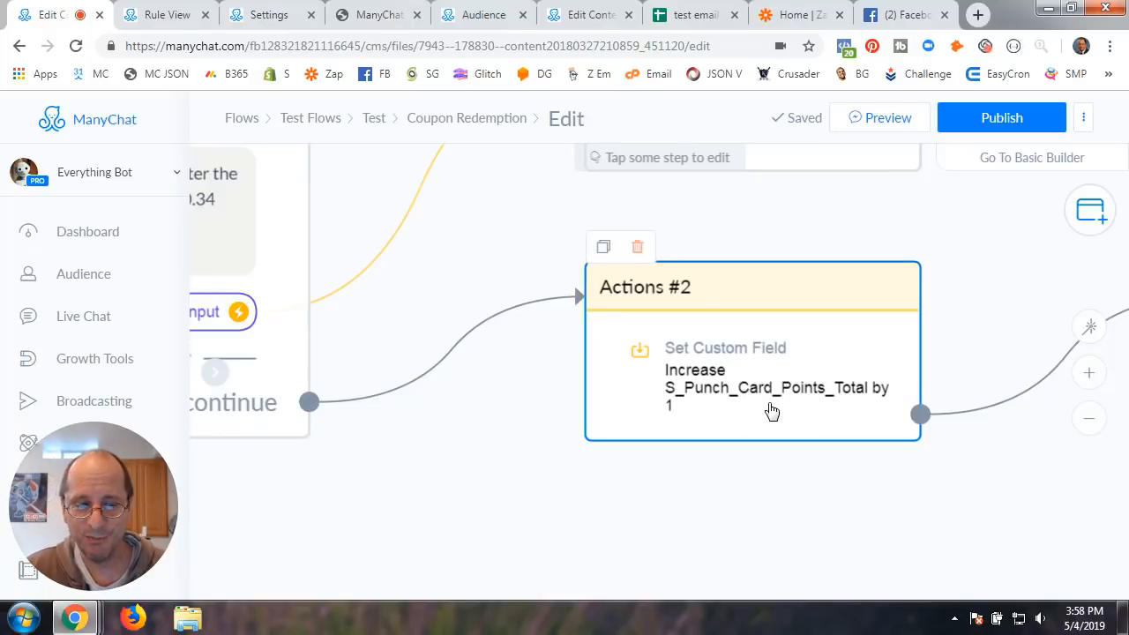
click(259, 16)
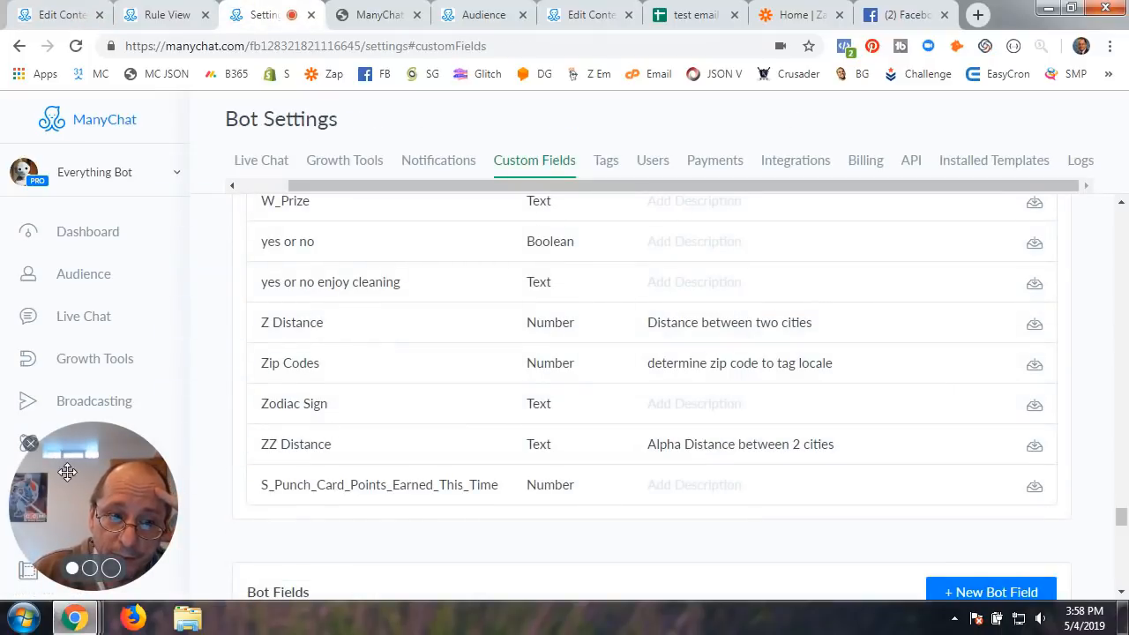
Browse the Custom Fields list and open the S_Punch_Card_Points_Total field for review
drag(66, 456, 941, 131)
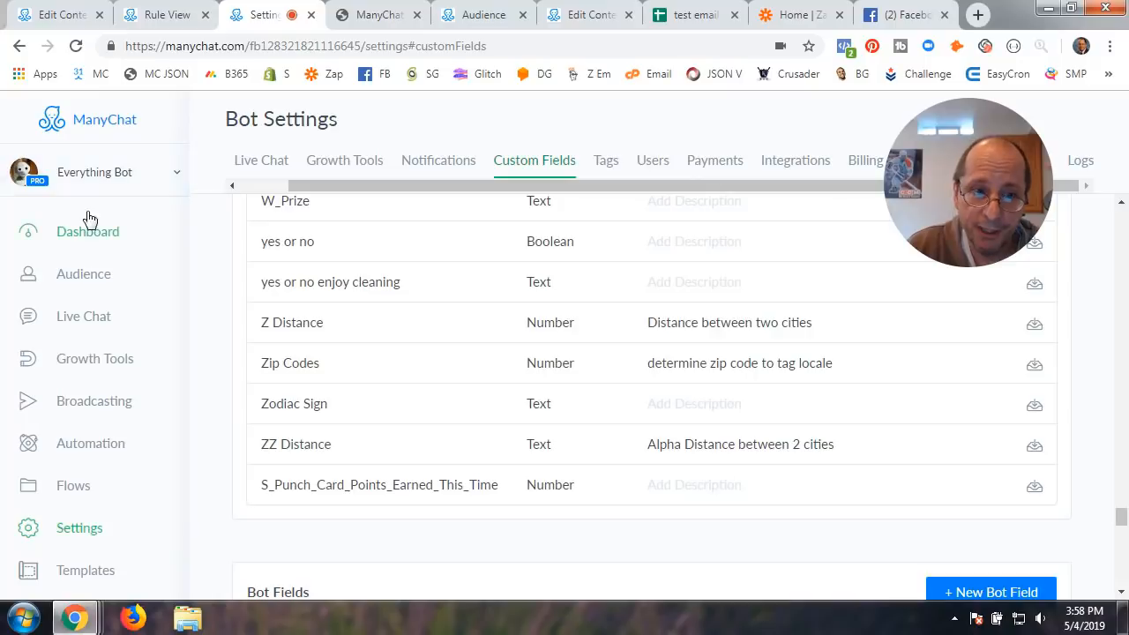
click(82, 541)
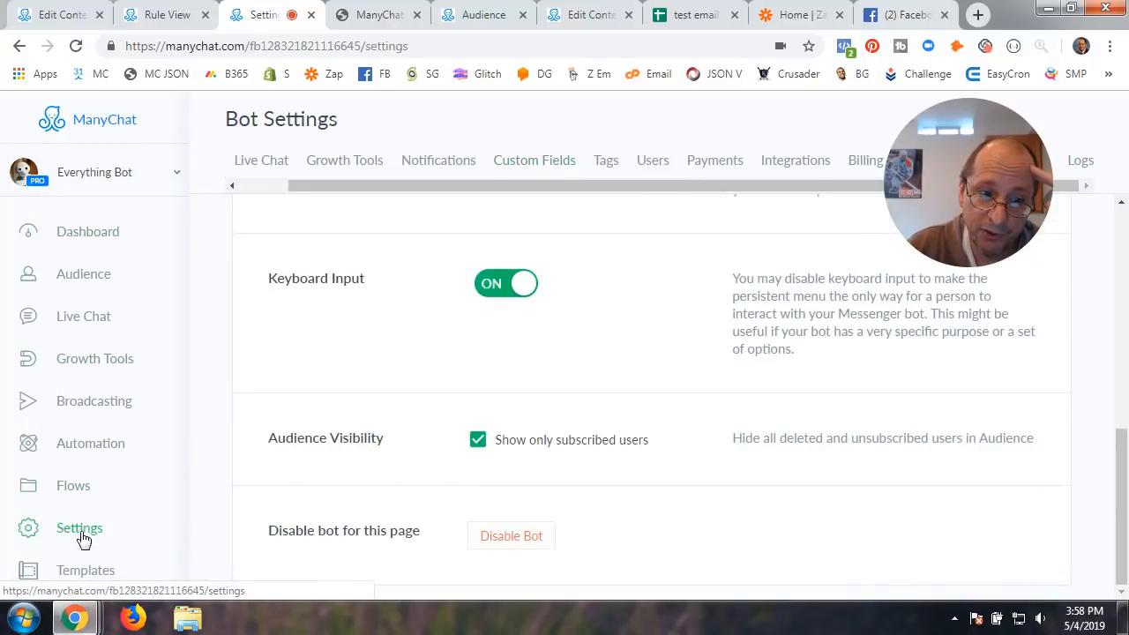
click(532, 164)
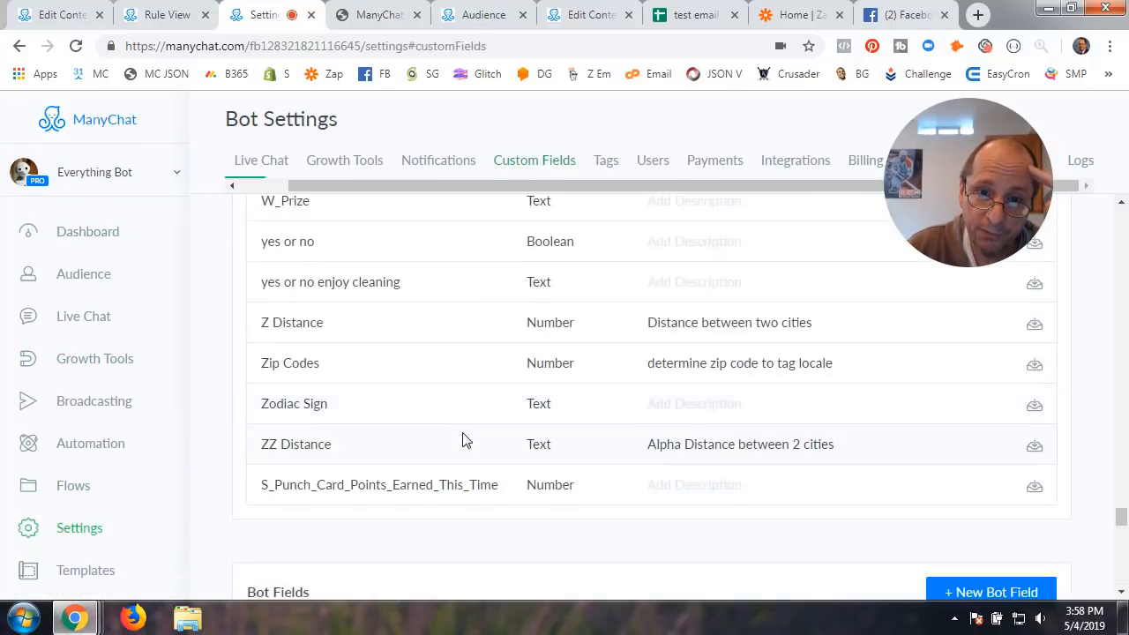
scroll(559, 466, up, 10)
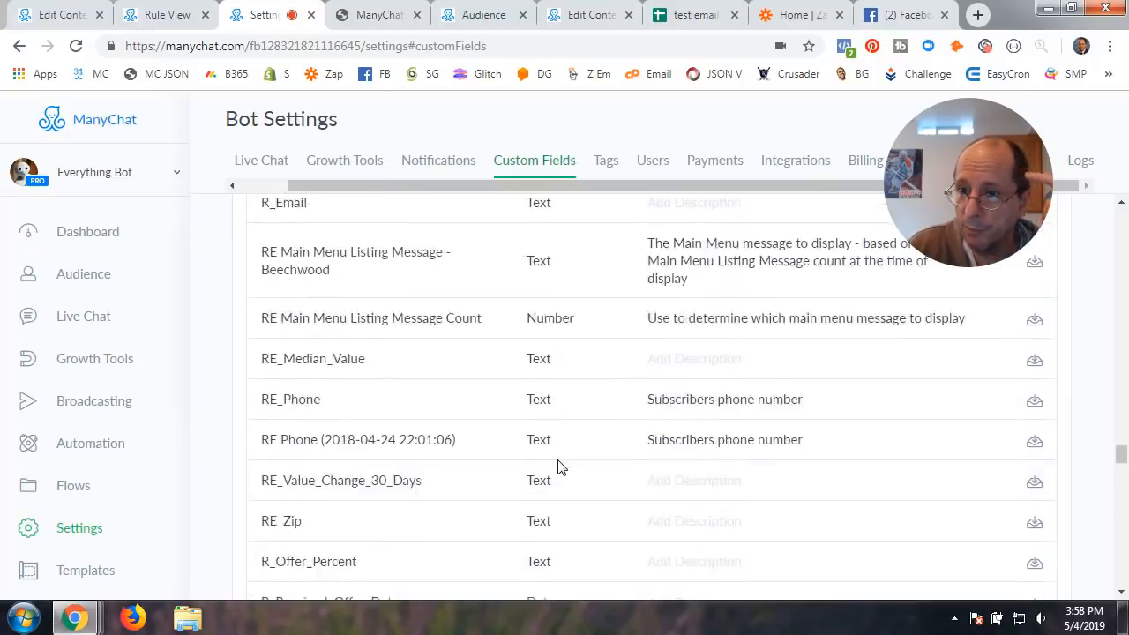
scroll(559, 466, down, 12)
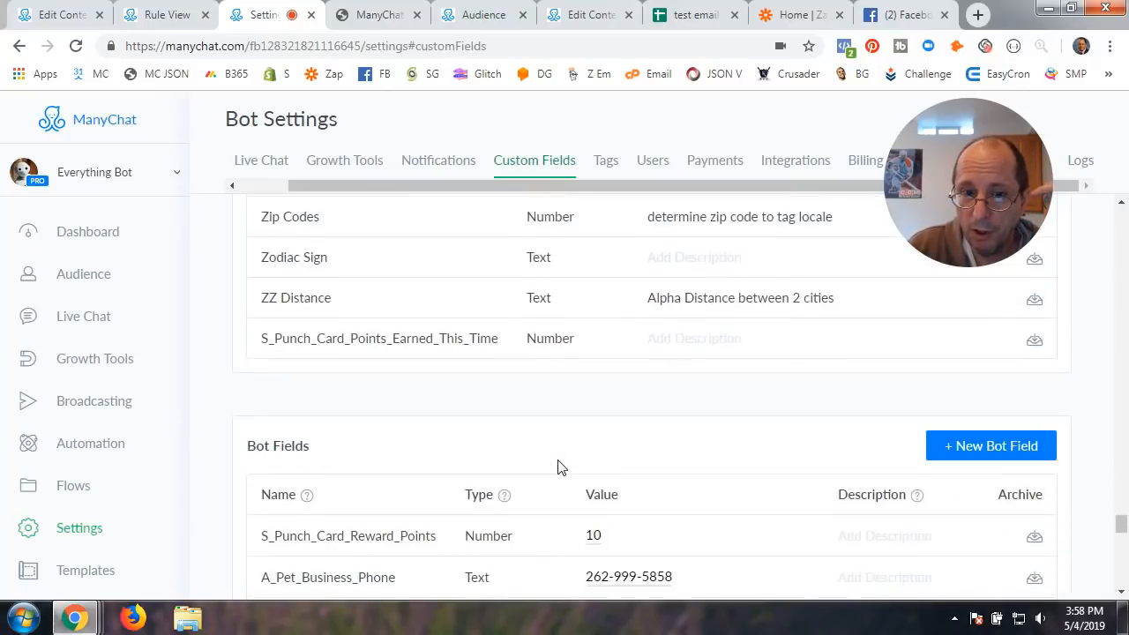
scroll(558, 466, up, 15)
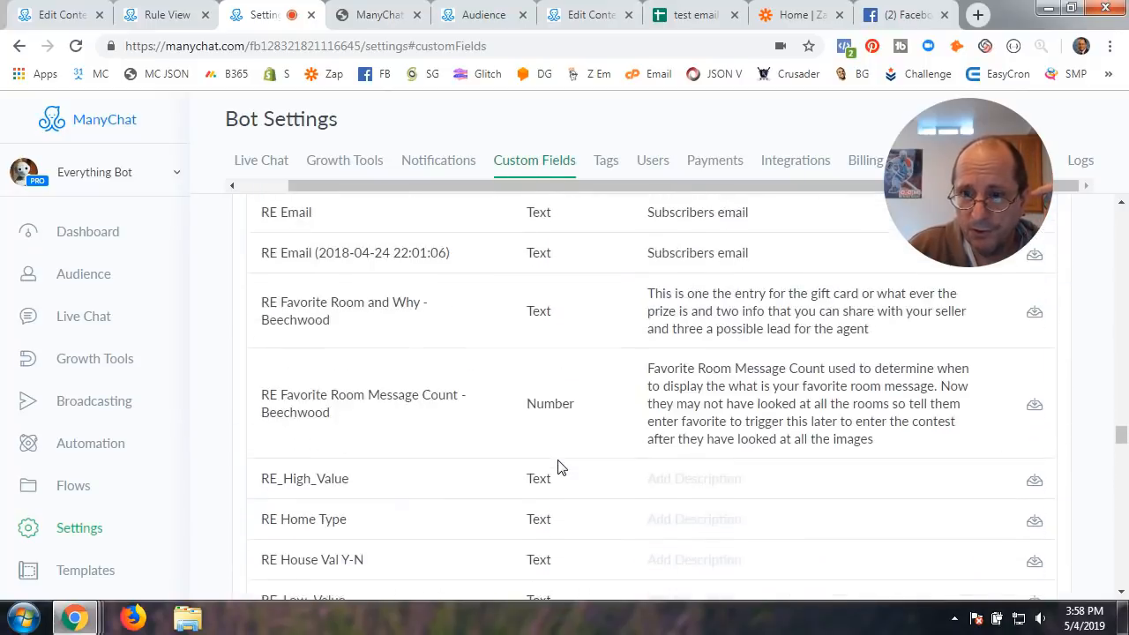
scroll(557, 466, up, 15)
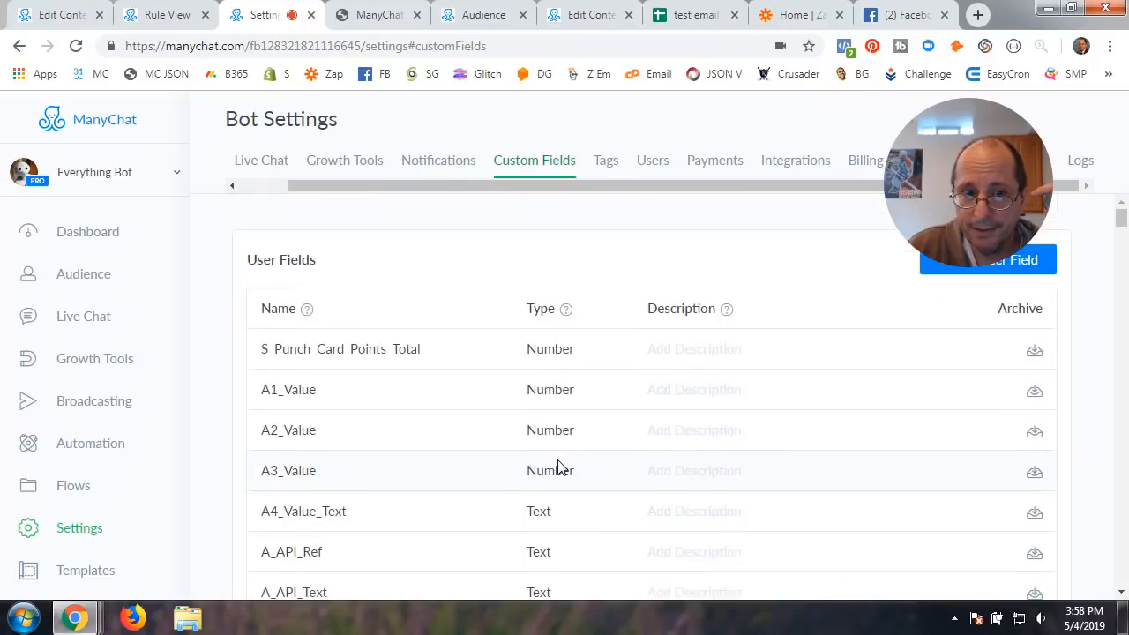
click(365, 356)
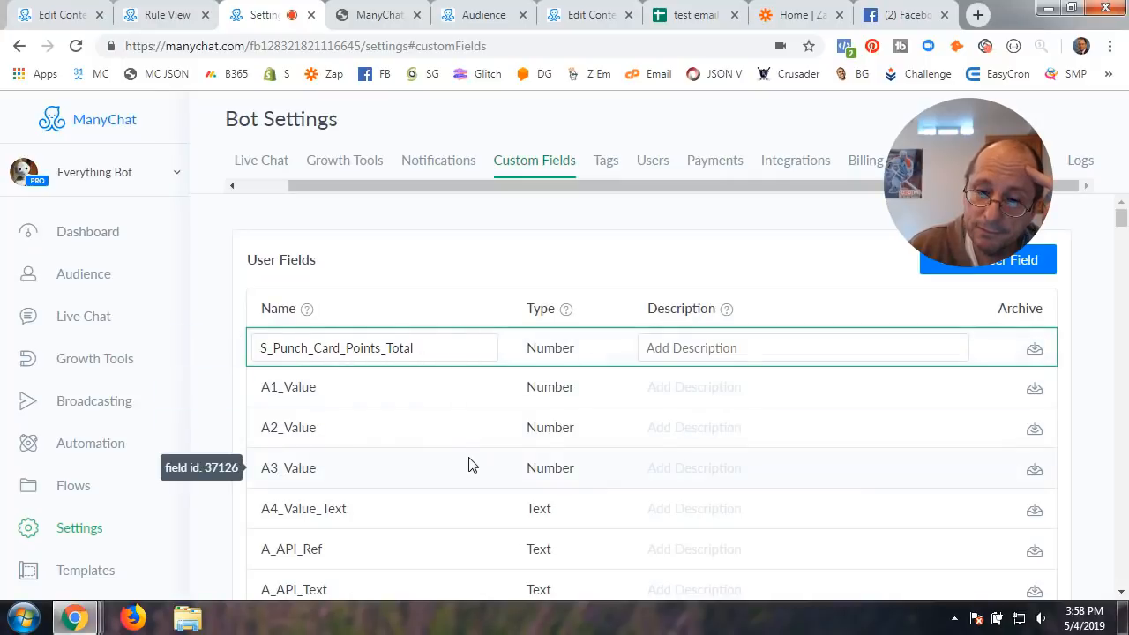
Review S_Punch_Card_Points_Earned_This_Time, then open the S_Punch_Card_Reward_Points bot field holding 10
scroll(470, 464, down, 15)
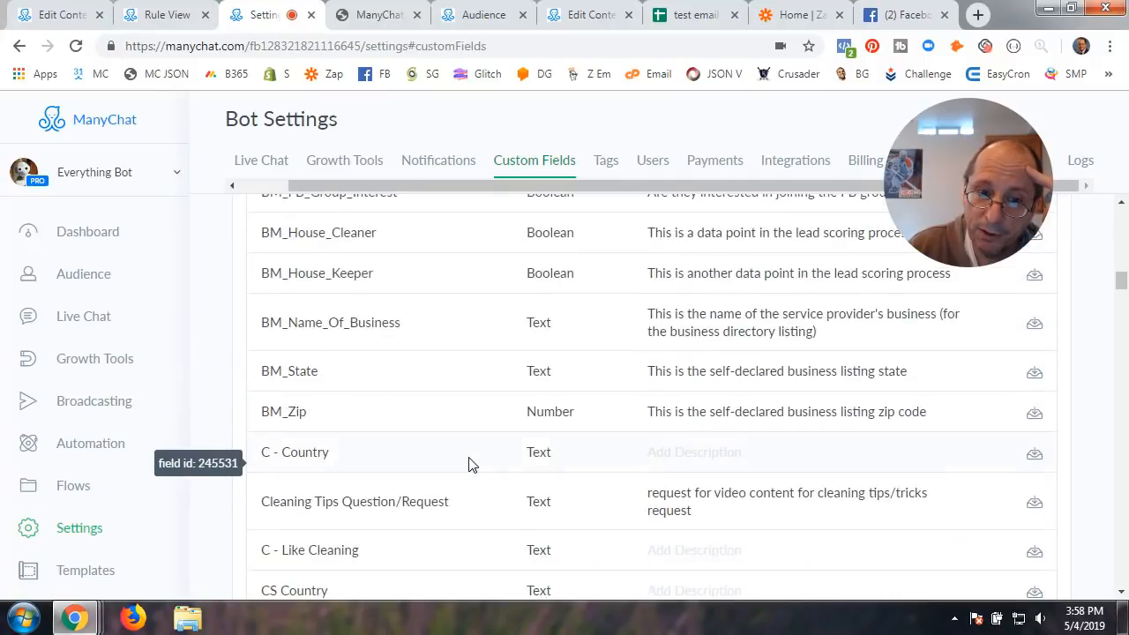
scroll(470, 465, down, 5)
scroll(470, 465, down, 12)
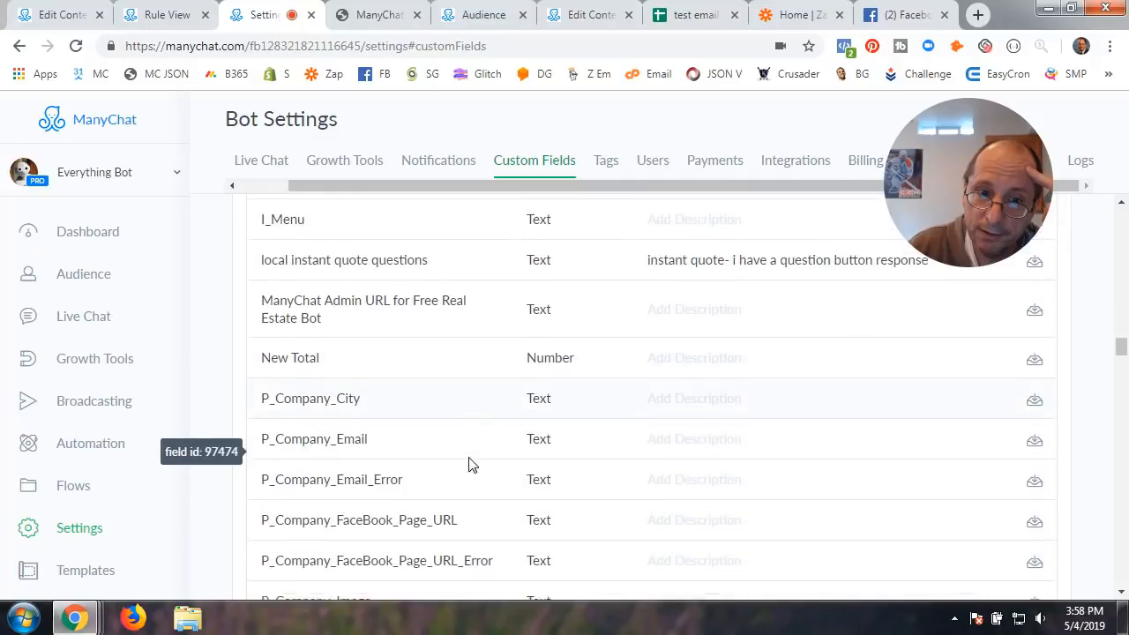
scroll(470, 464, down, 20)
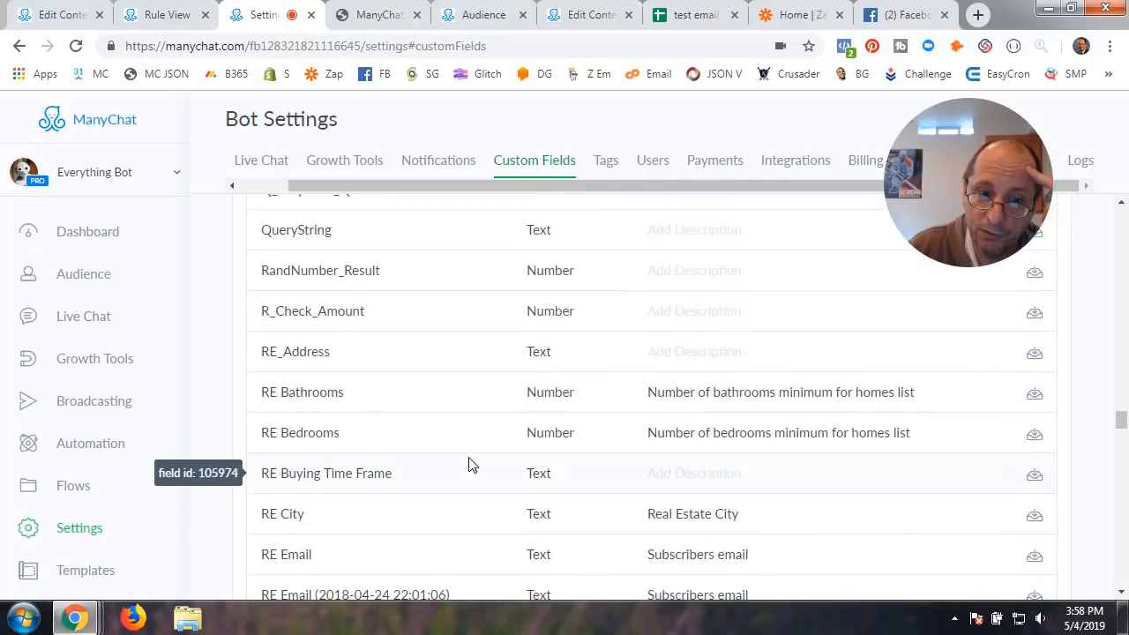
scroll(470, 465, down, 20)
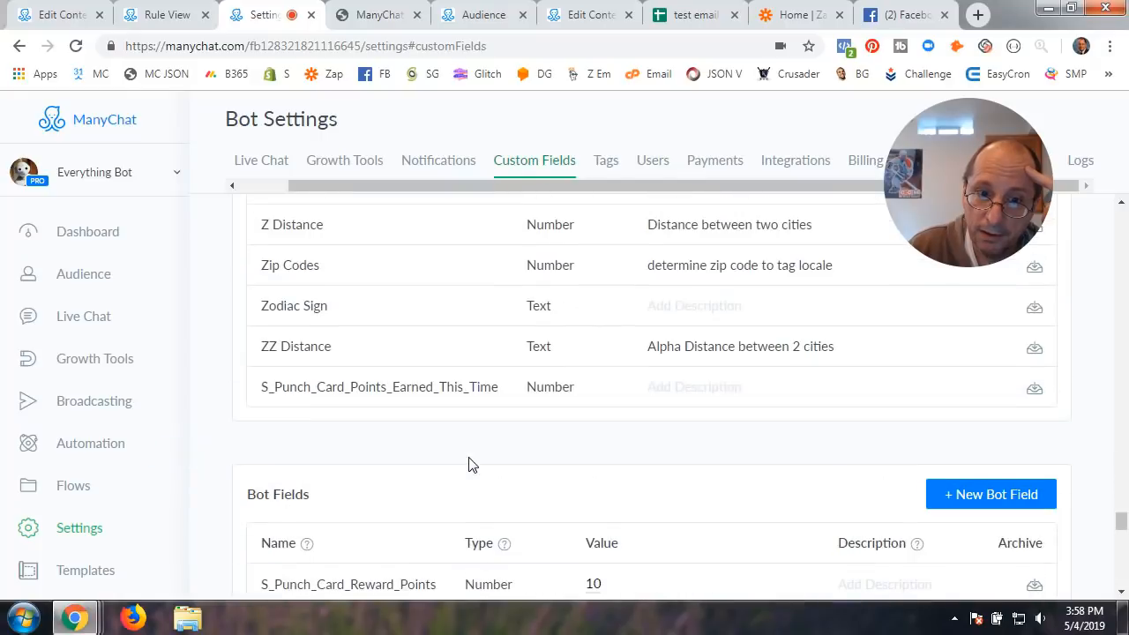
click(411, 385)
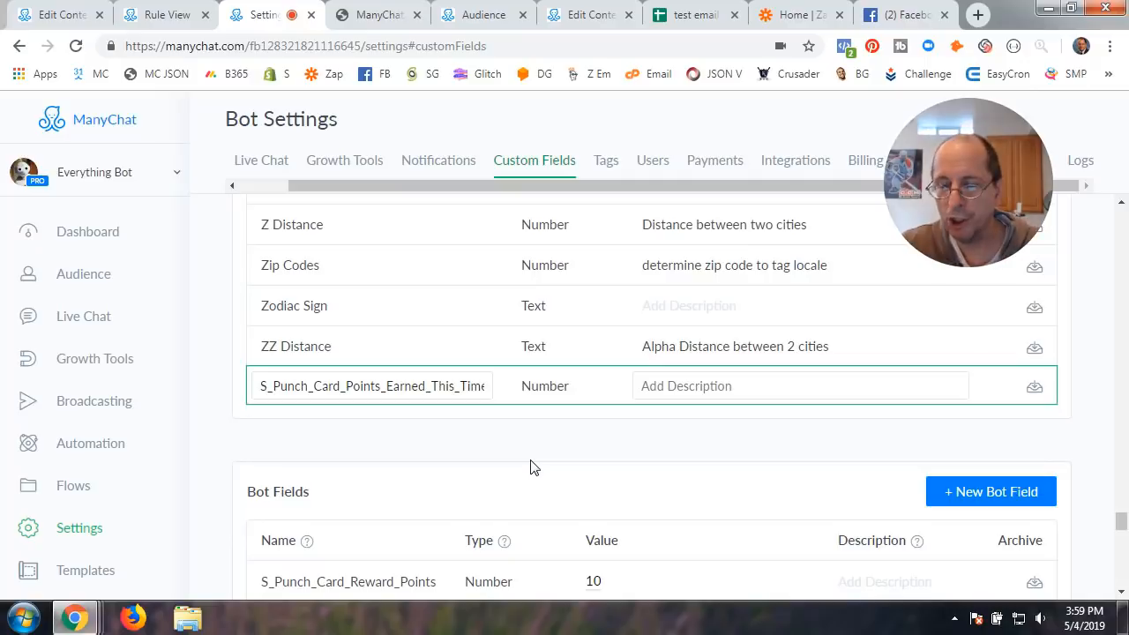
scroll(530, 467, down, 3)
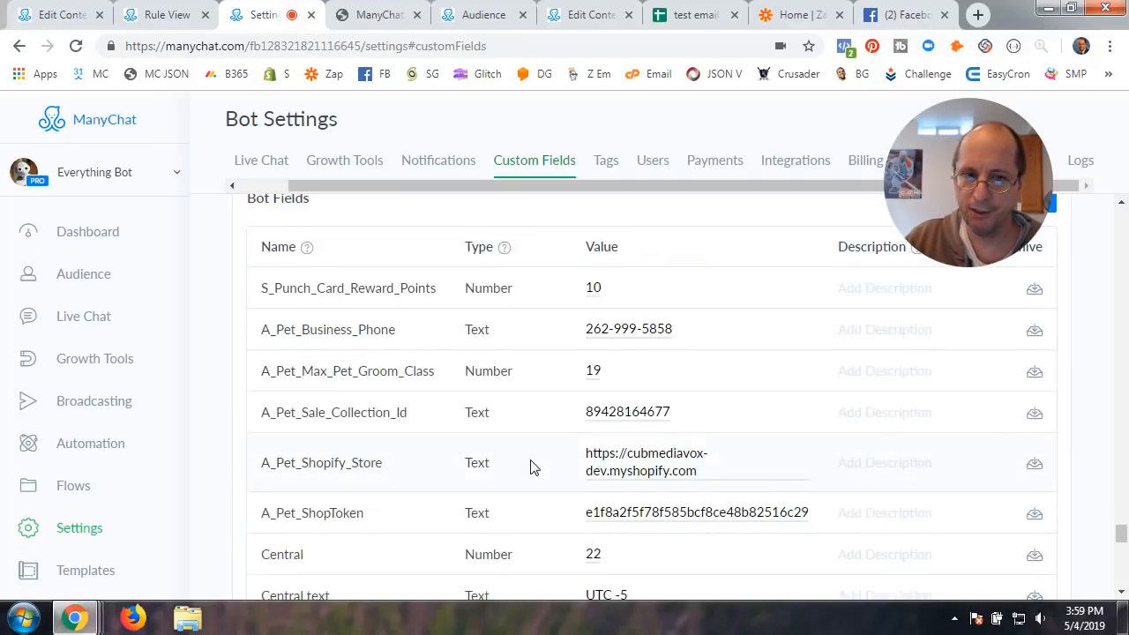
scroll(530, 467, up, 2)
click(364, 437)
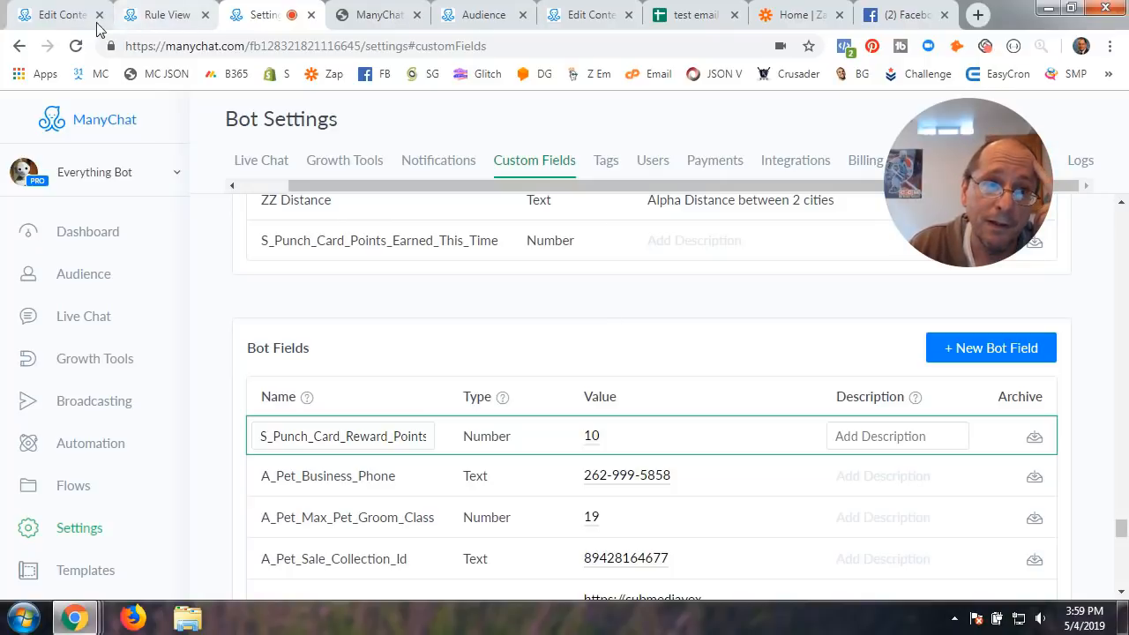
Back in the flow, open Actions #2 and review its points-increase action
click(67, 19)
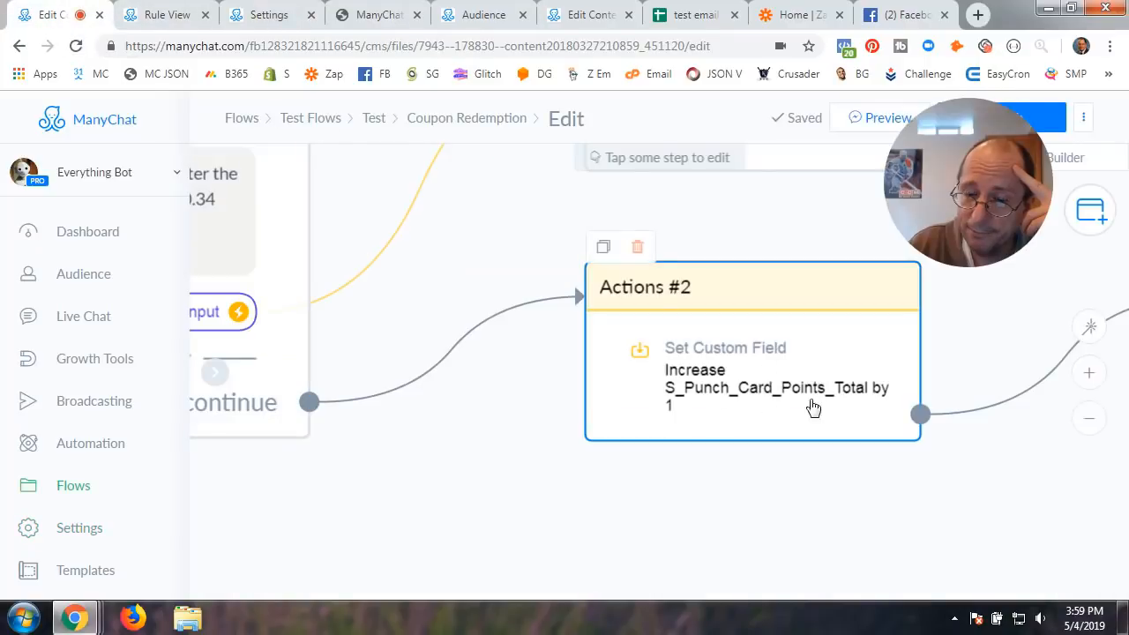
click(764, 377)
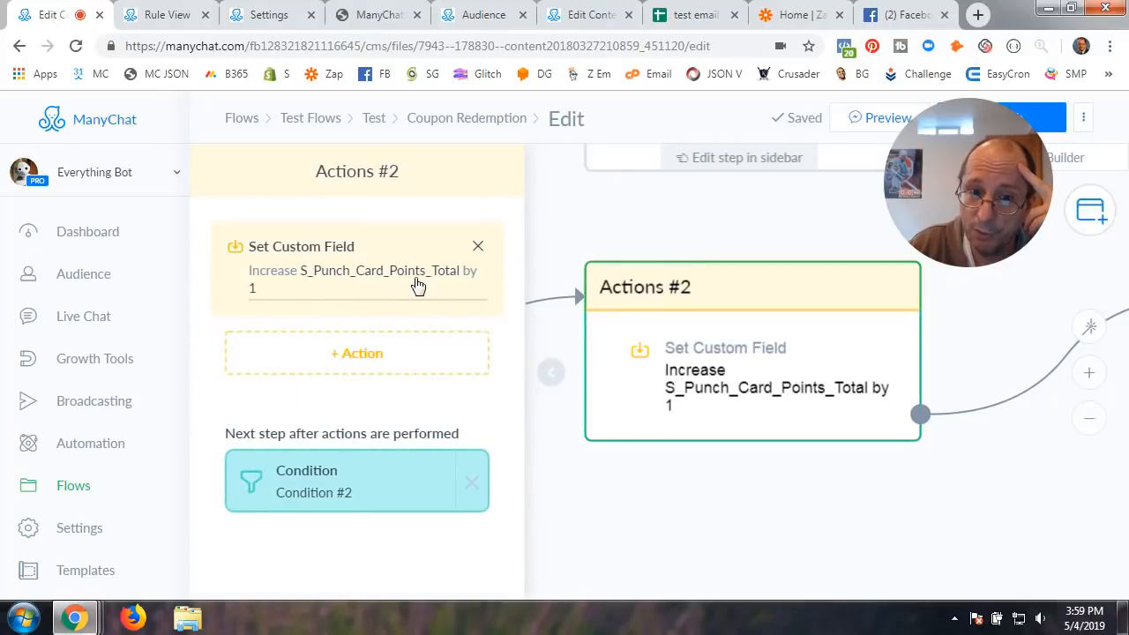
click(368, 284)
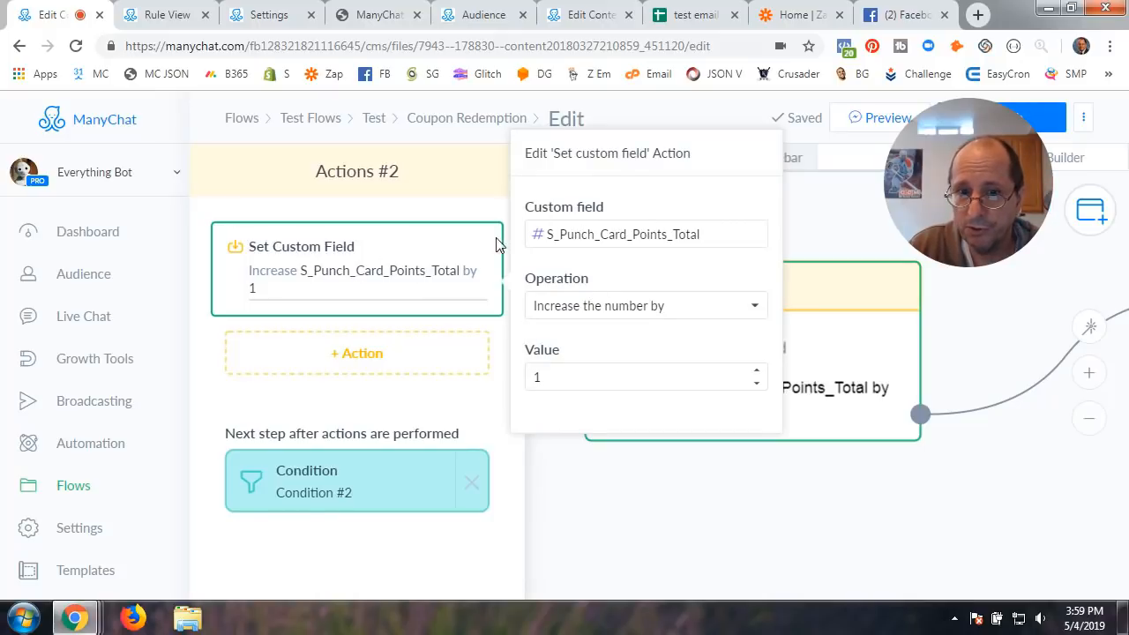
click(368, 356)
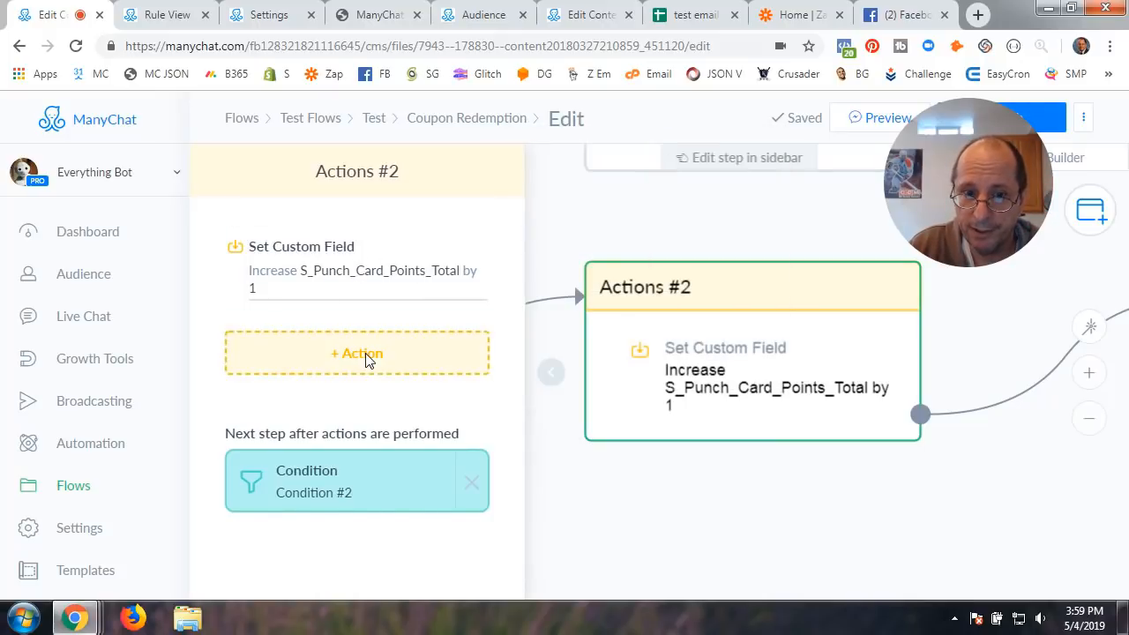
Add an extra Set Custom Field action to Actions #2, then delete the empty action
click(368, 358)
scroll(344, 499, down, 1)
scroll(344, 499, down, 1)
scroll(353, 491, up, 1)
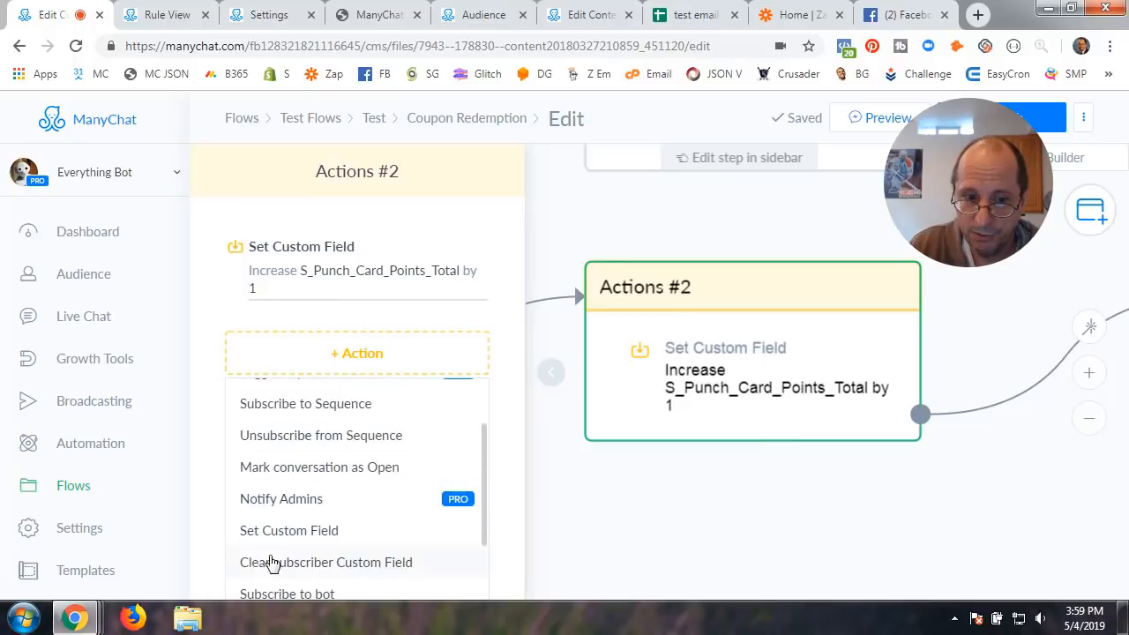
click(295, 534)
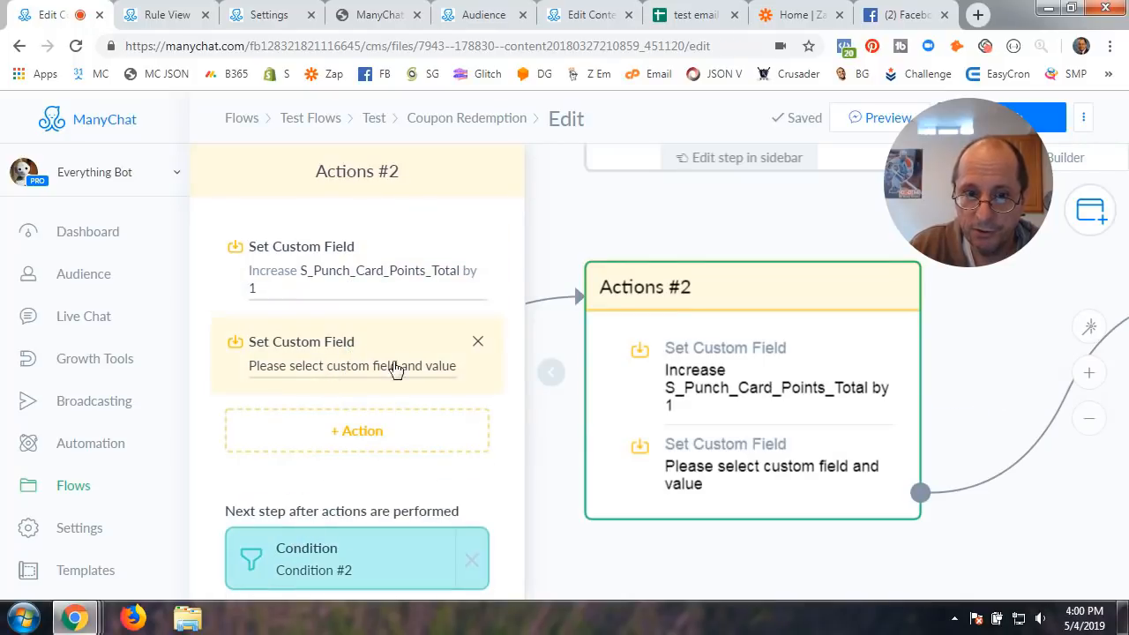
click(478, 342)
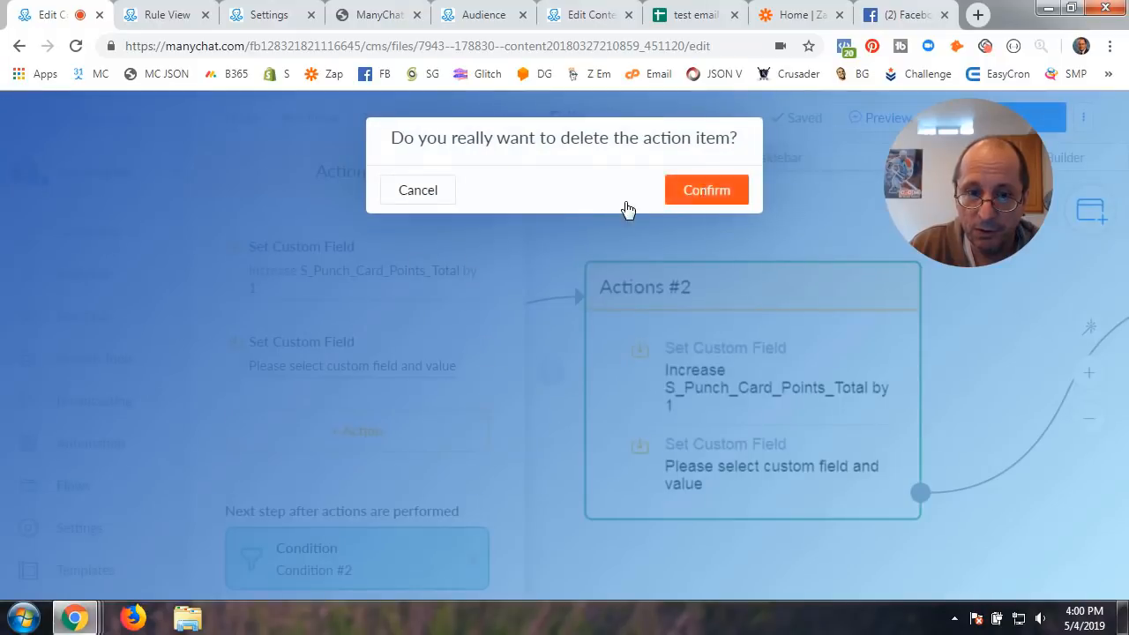
click(683, 190)
Keep the points action's operation as 'Increase the number by' and close Actions #2
click(361, 272)
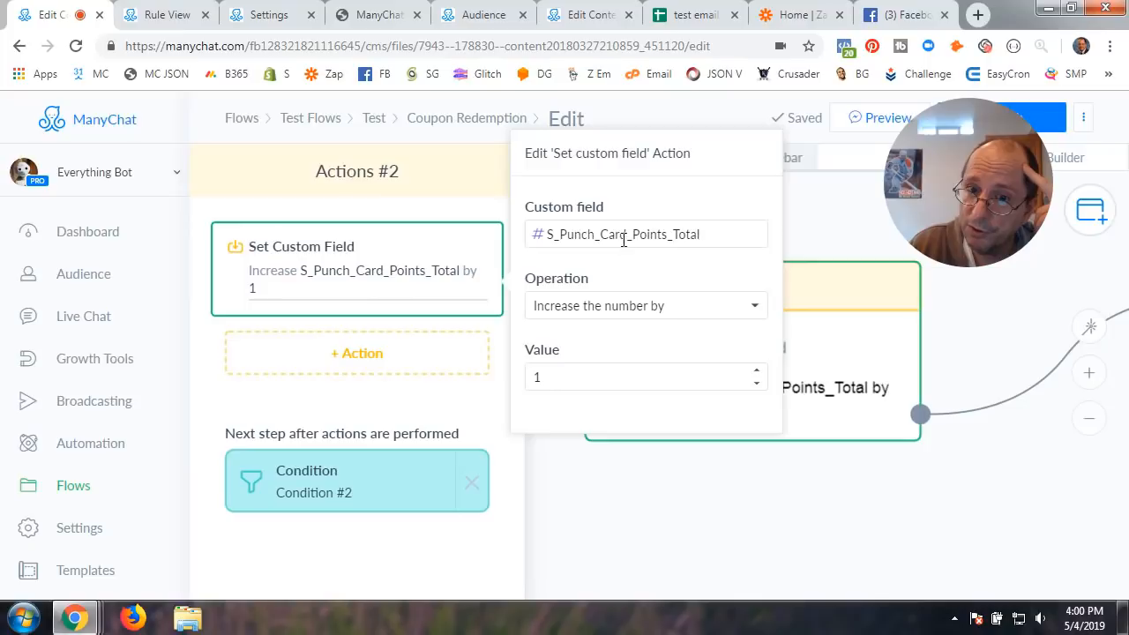
click(617, 310)
click(593, 351)
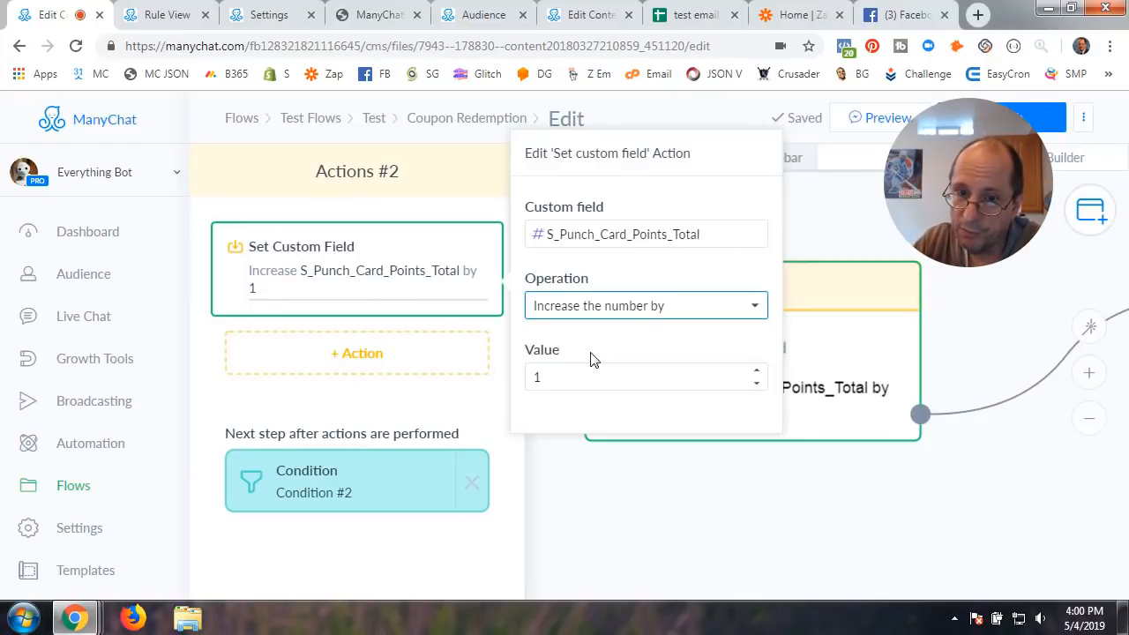
click(617, 512)
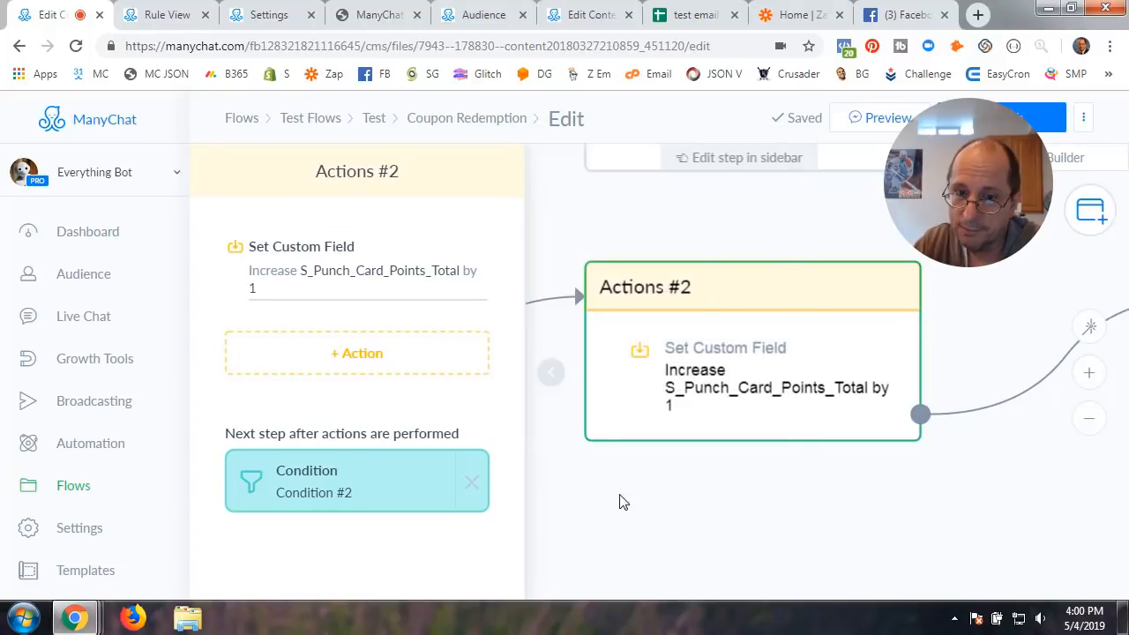
click(551, 385)
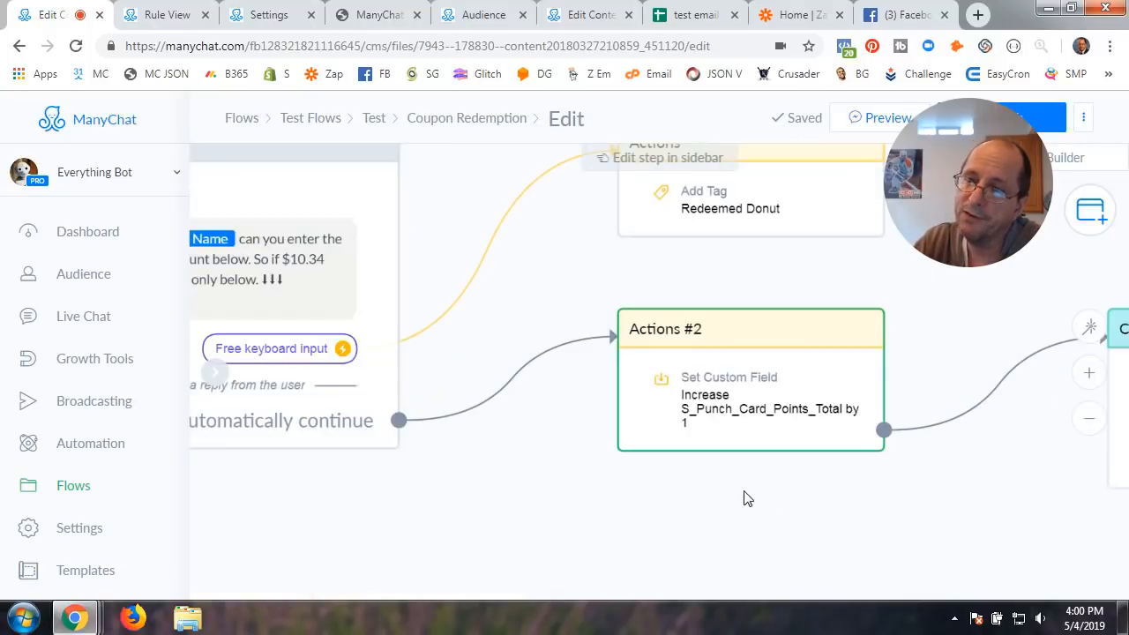
drag(963, 488, 717, 467)
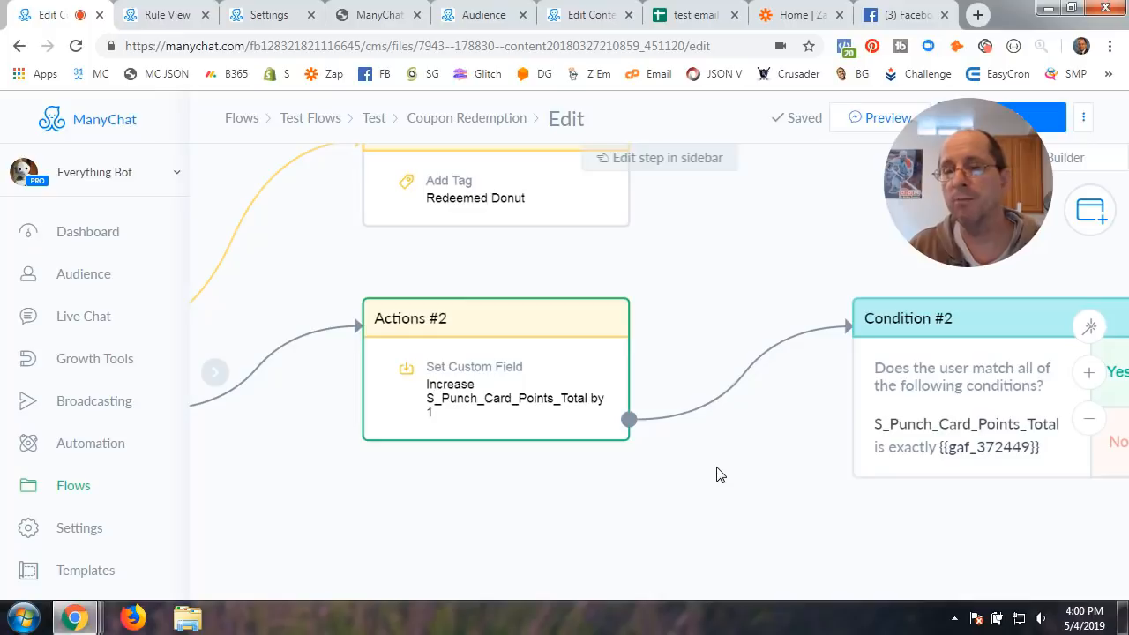
drag(741, 497, 403, 486)
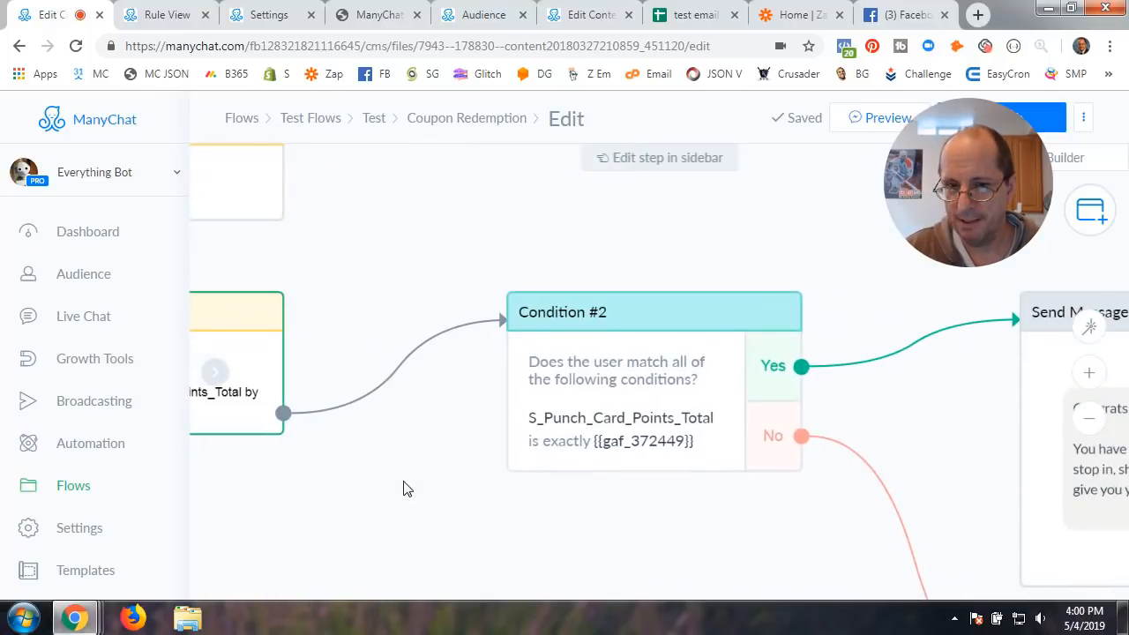
scroll(620, 535, down, 1)
scroll(620, 535, up, 2)
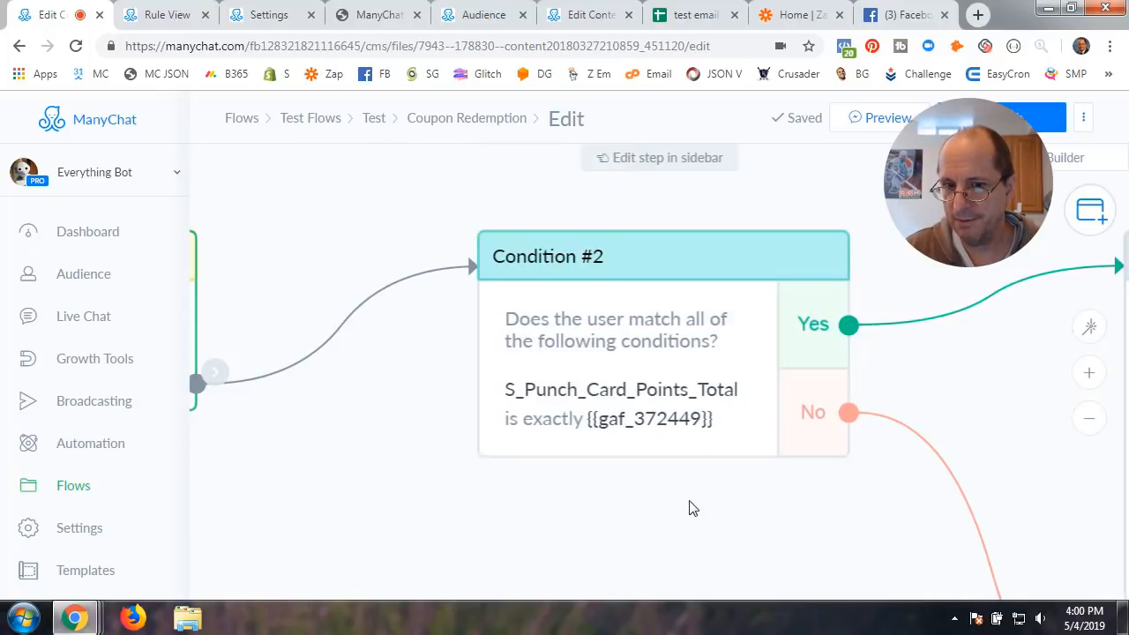
drag(691, 509, 523, 487)
click(503, 352)
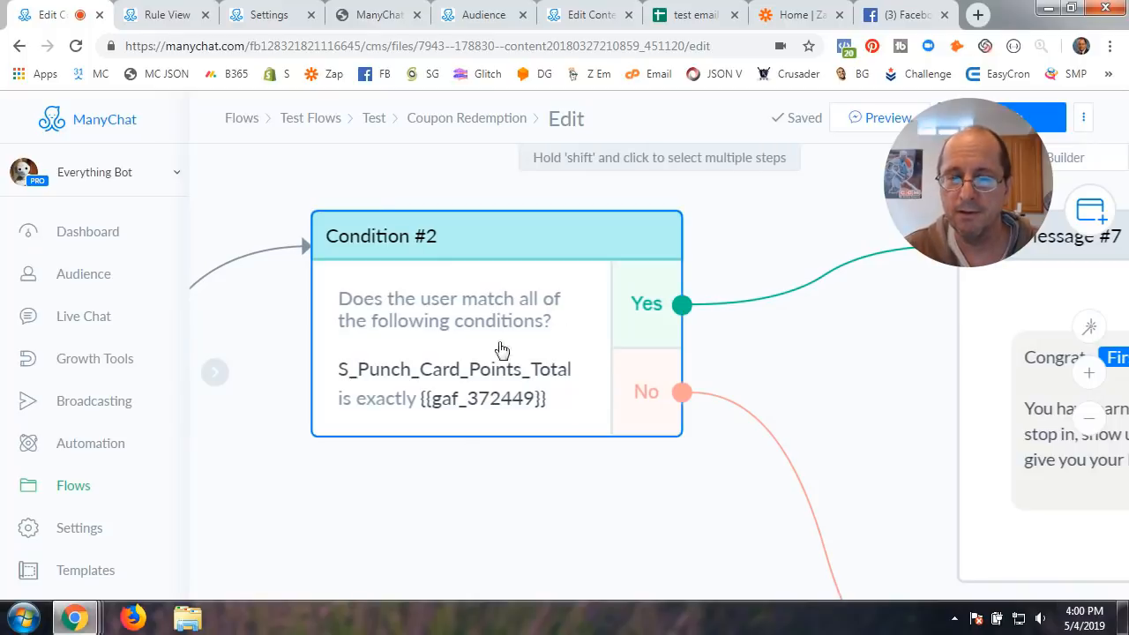
click(460, 482)
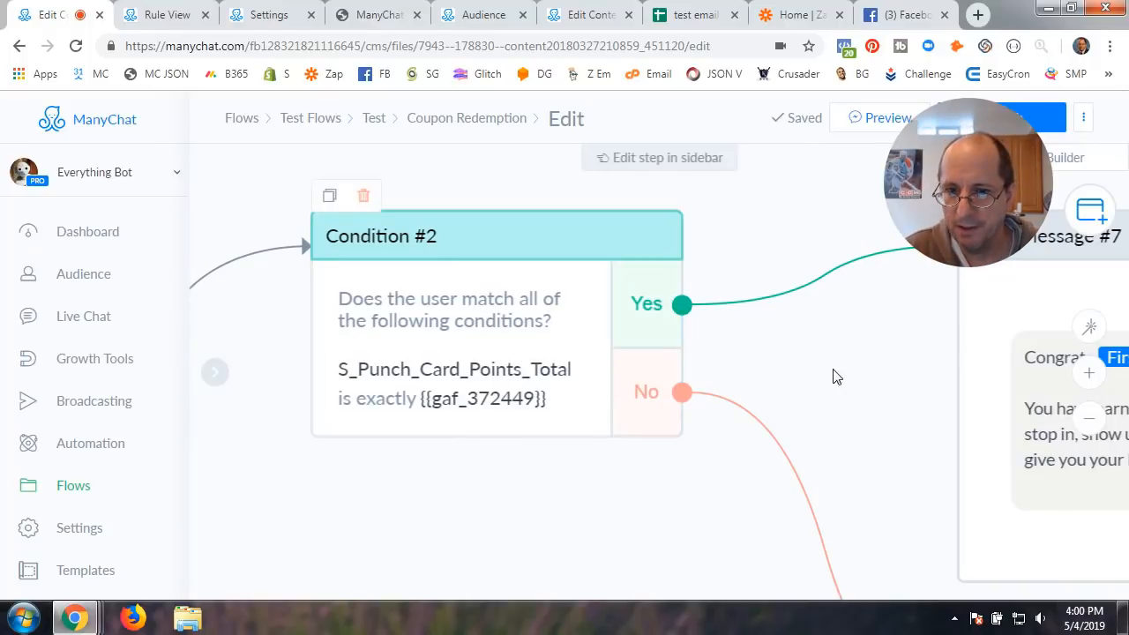
scroll(834, 370, down, 2)
drag(851, 387, 507, 298)
scroll(414, 335, up, 3)
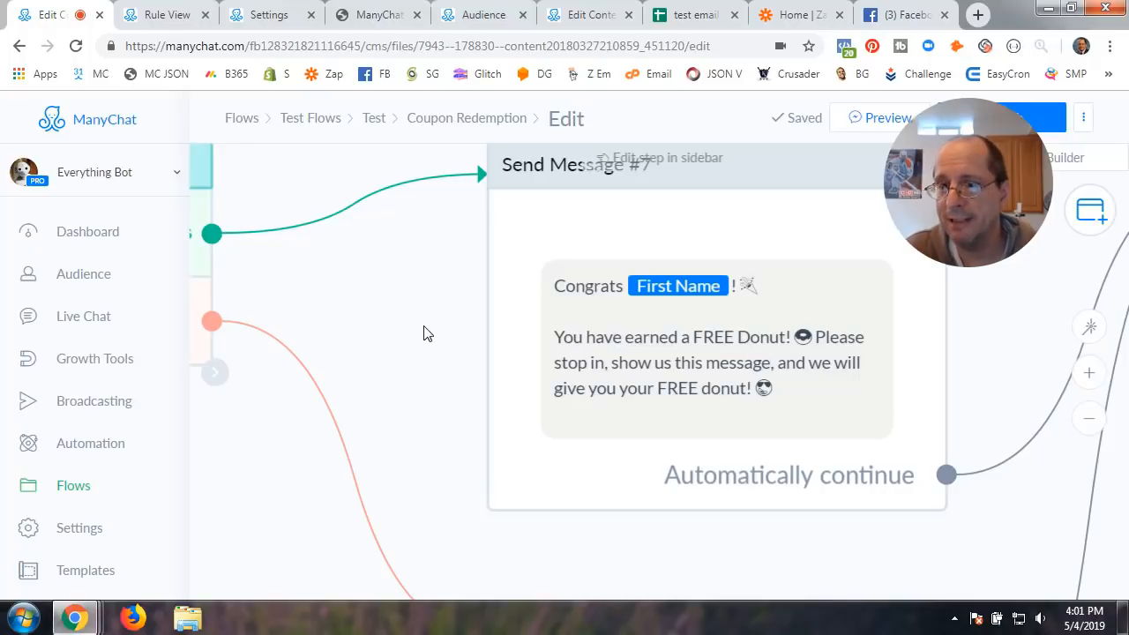
scroll(423, 333, down, 3)
drag(312, 529, 474, 486)
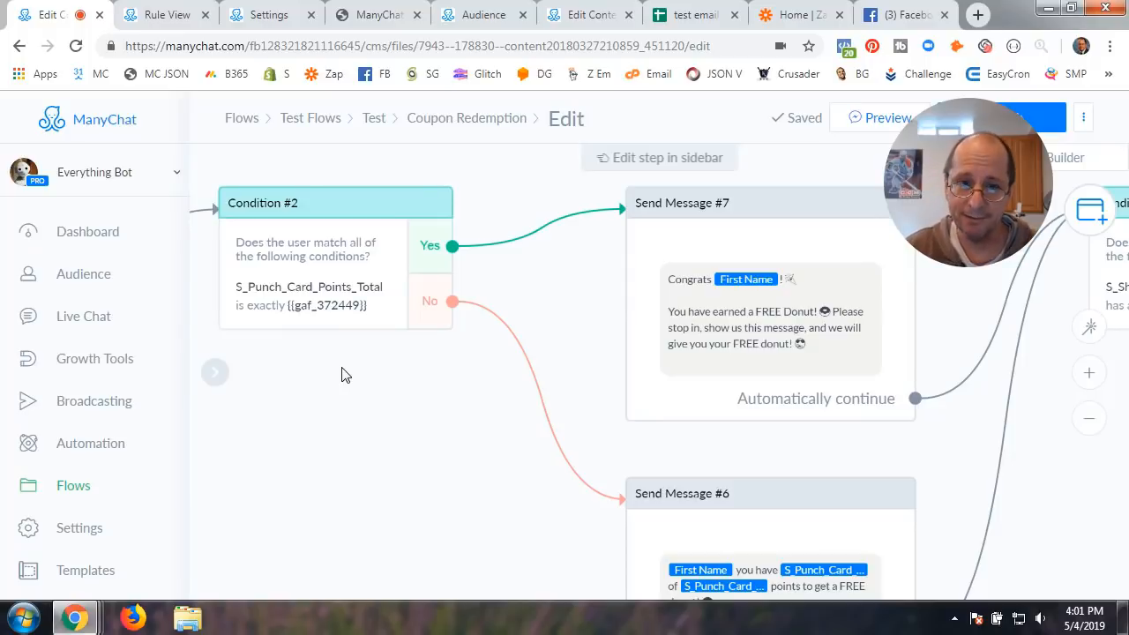
drag(334, 474, 471, 520)
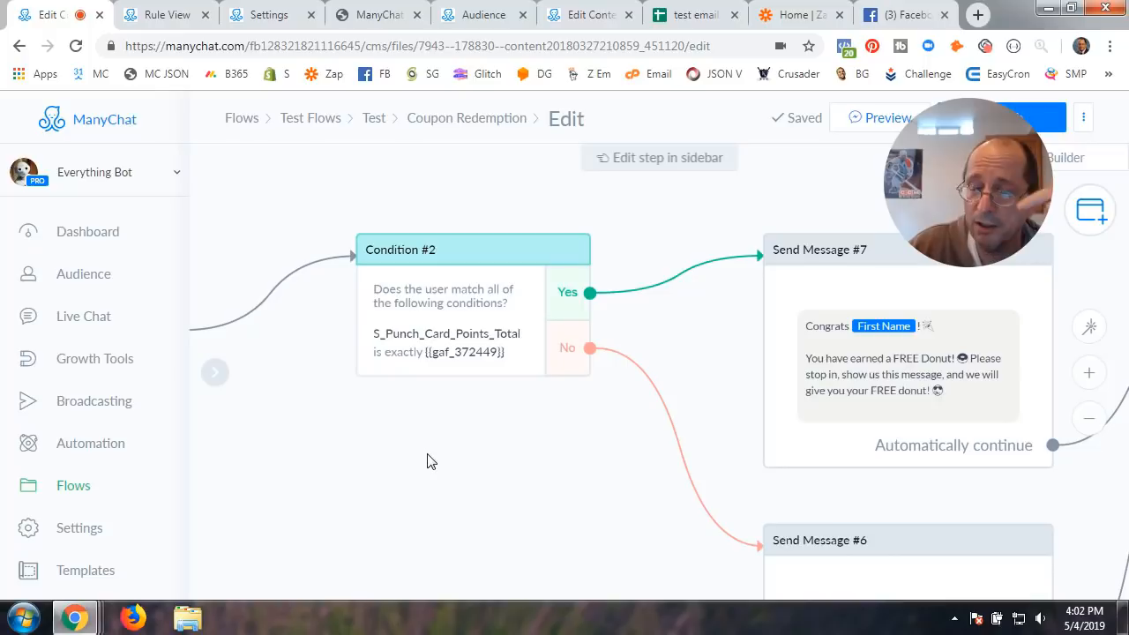
Change Condition #2's comparison from 'is exactly' to 'greater than or equal' {{gaf_372449}}
click(456, 317)
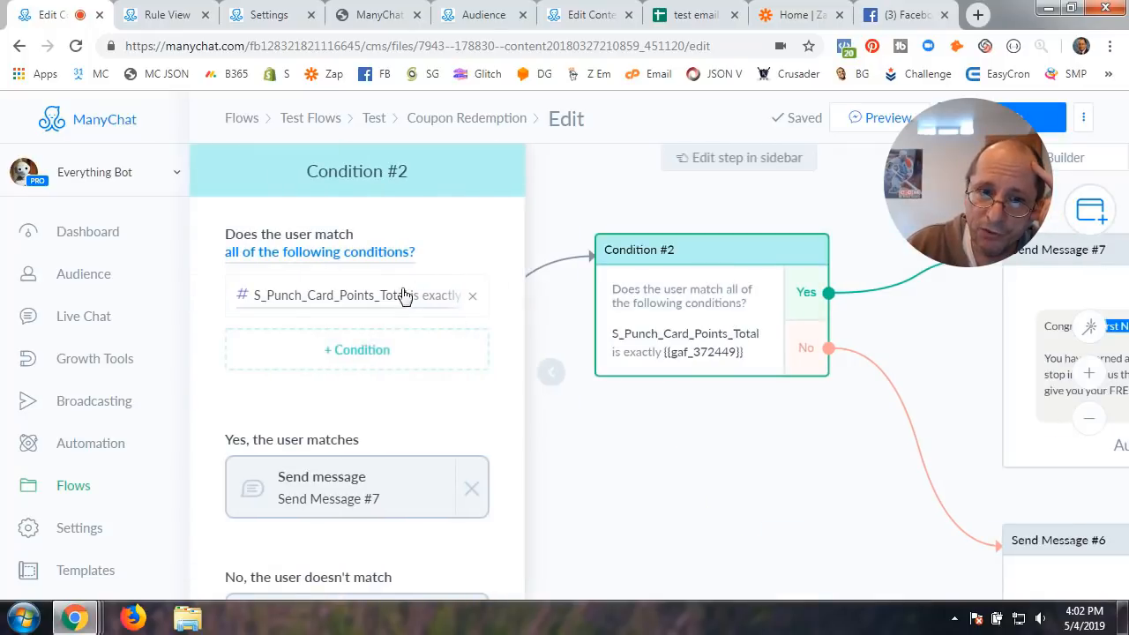
click(360, 305)
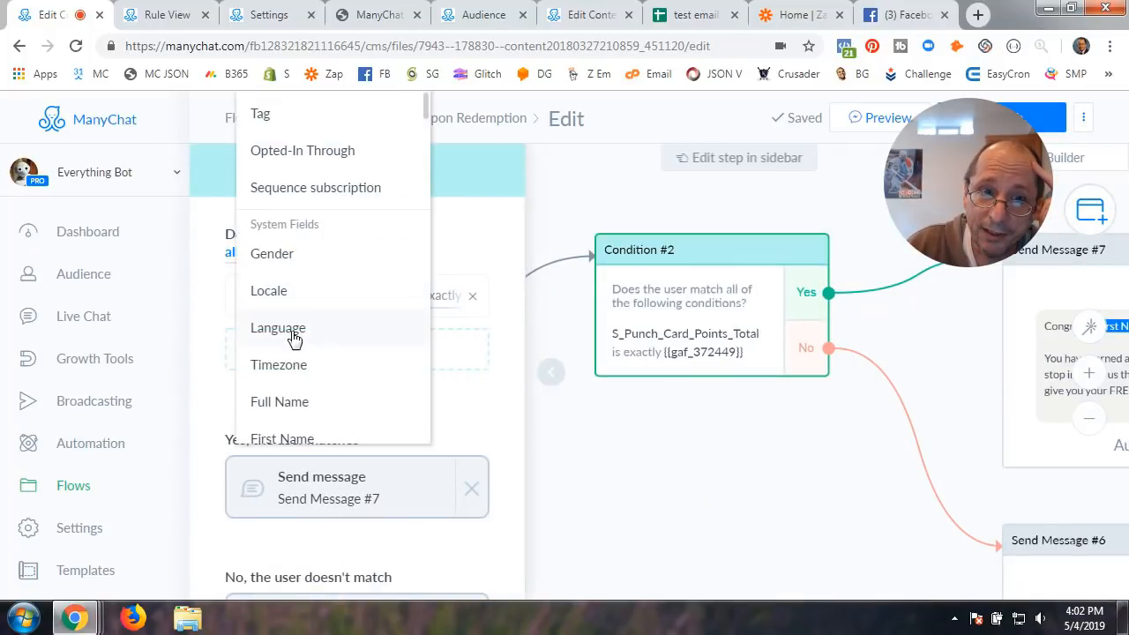
click(565, 436)
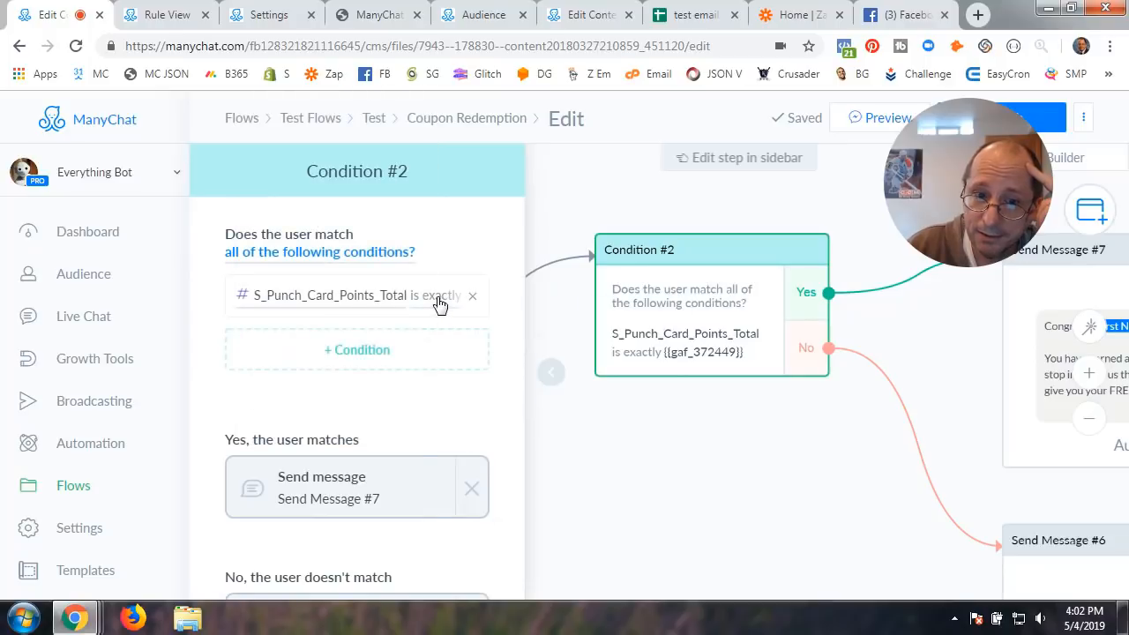
click(438, 299)
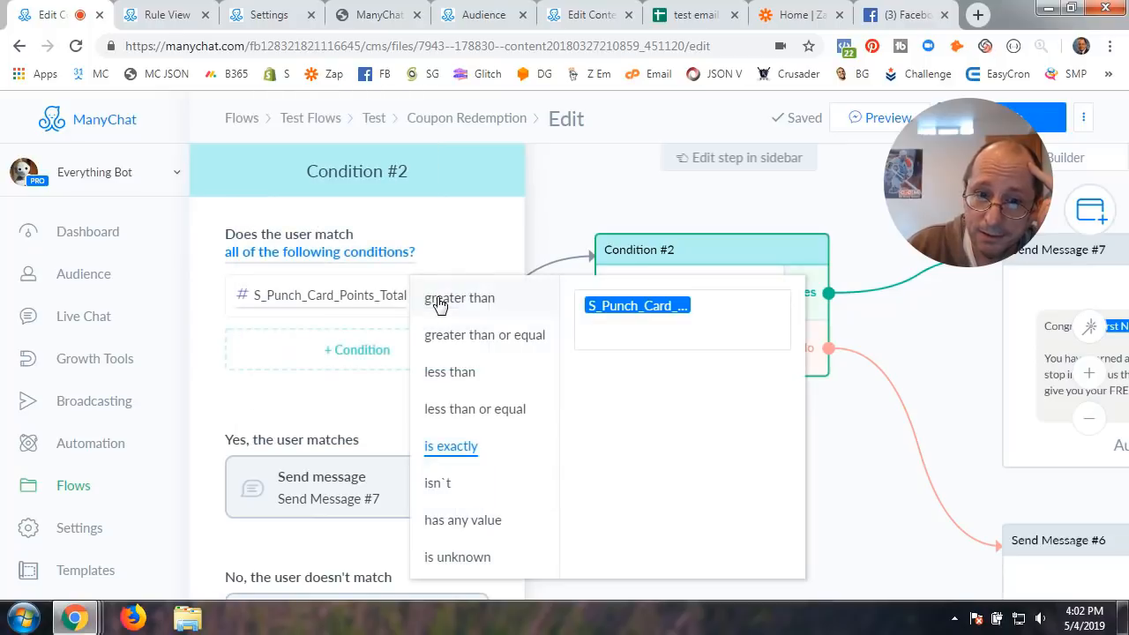
click(475, 339)
click(849, 489)
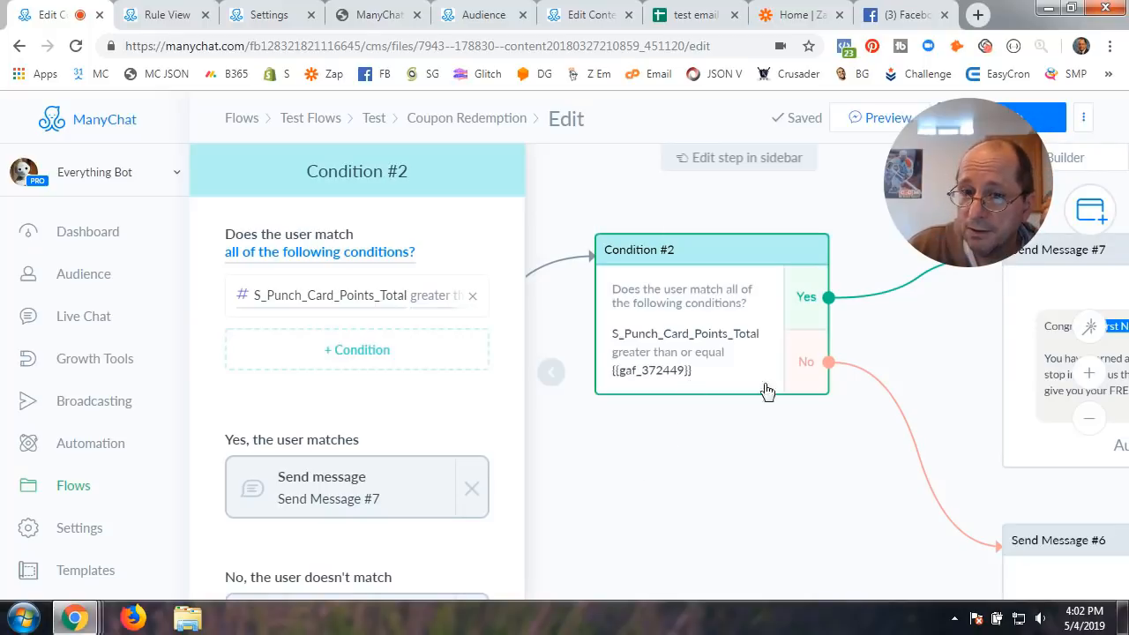
click(554, 381)
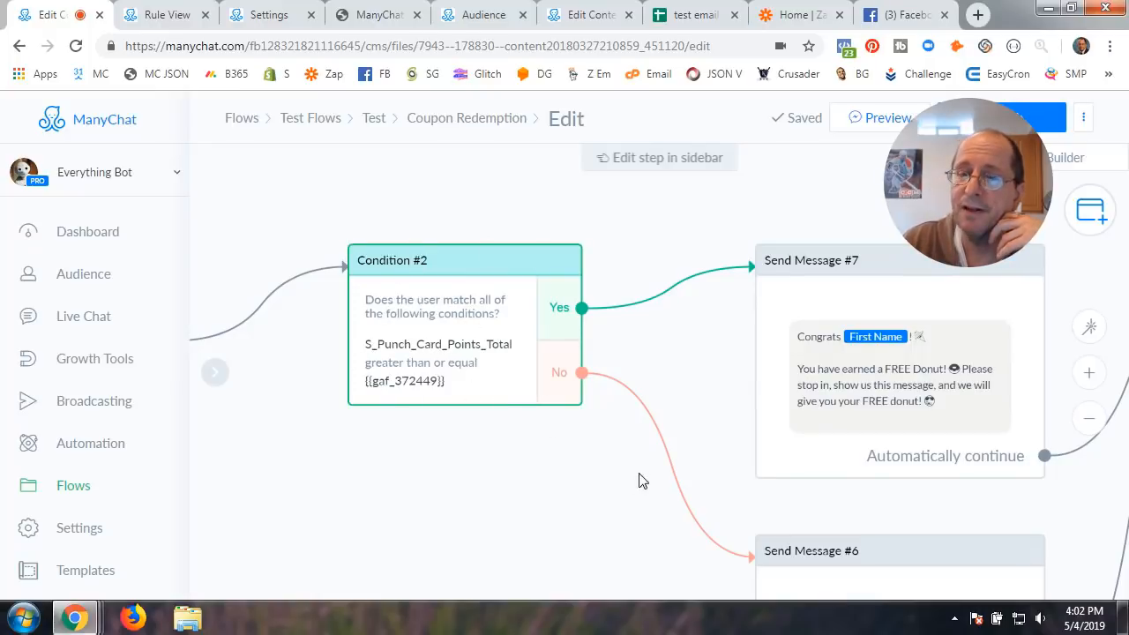
drag(703, 381, 600, 308)
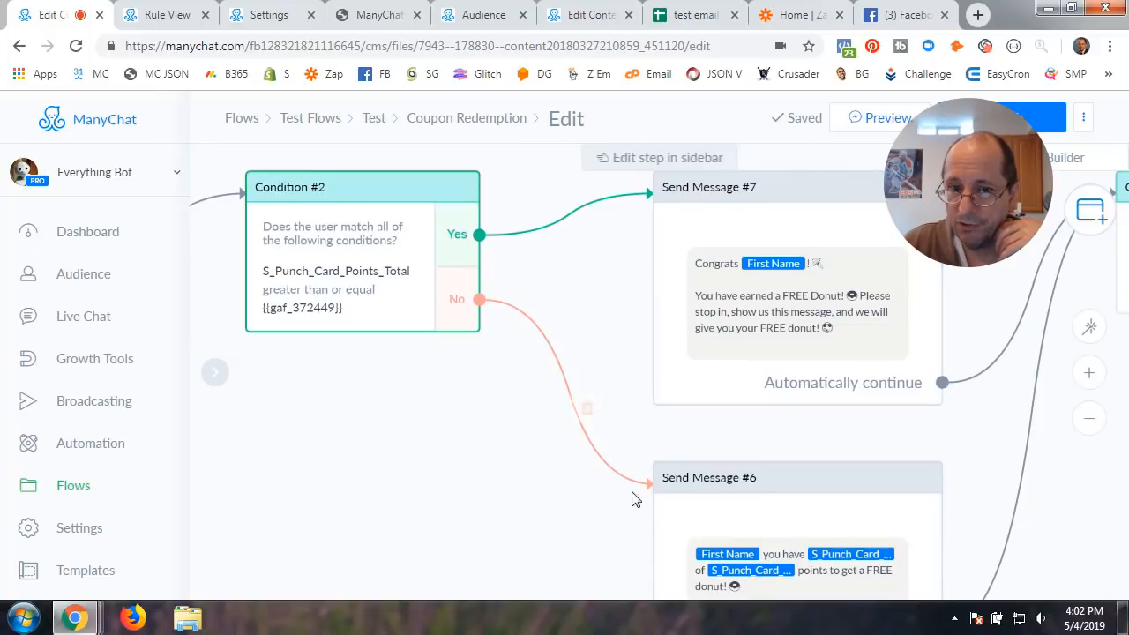
drag(600, 524, 519, 447)
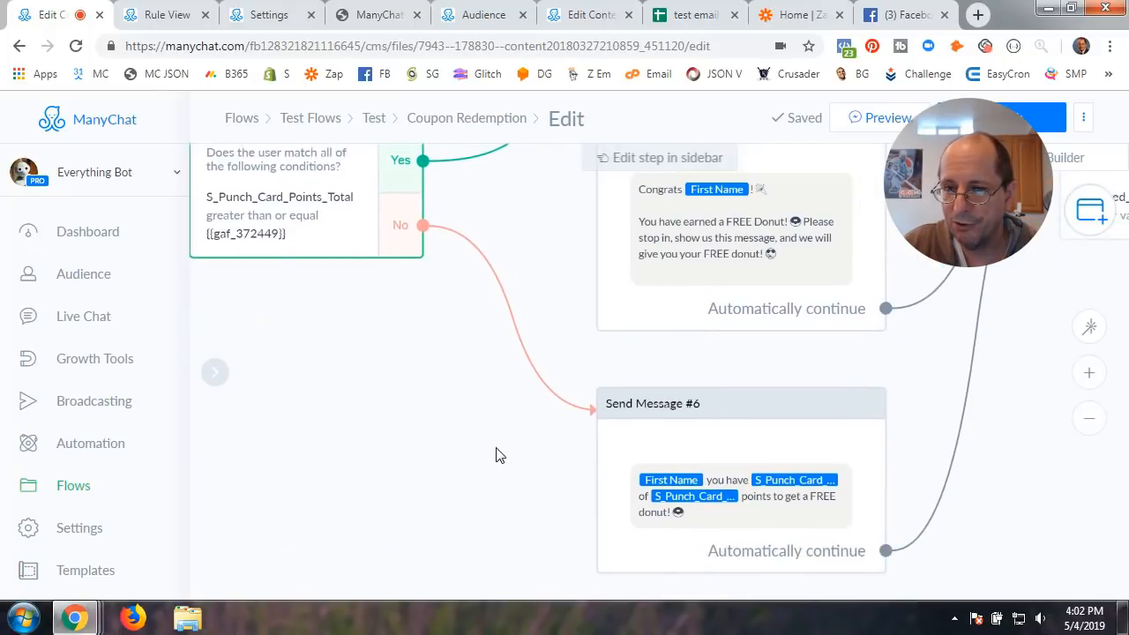
scroll(495, 455, down, 2)
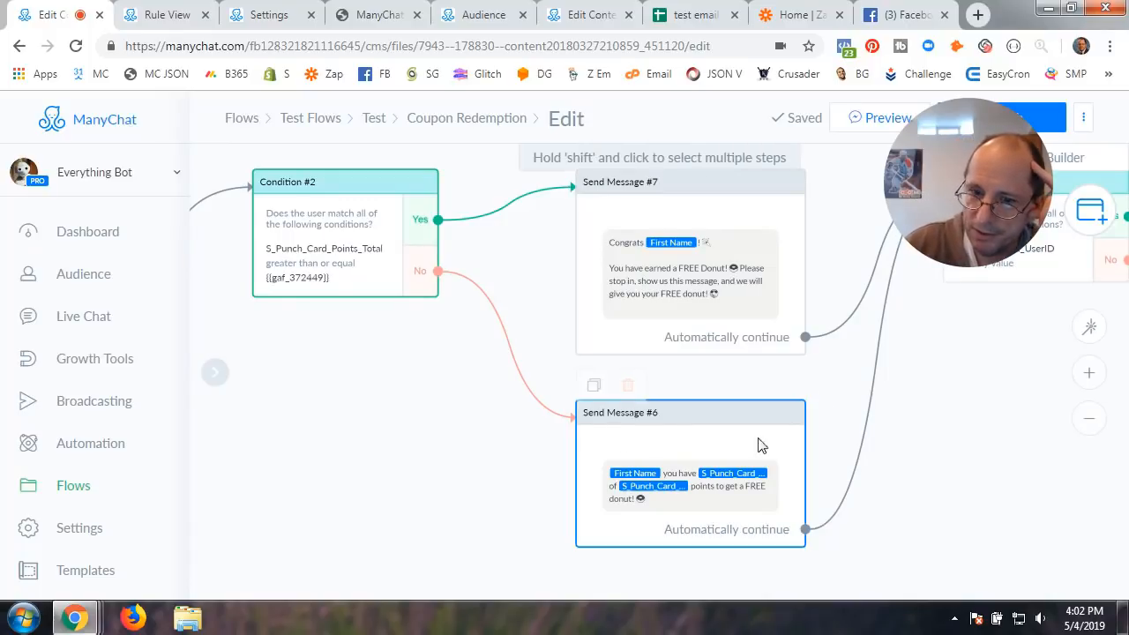
drag(375, 452, 397, 487)
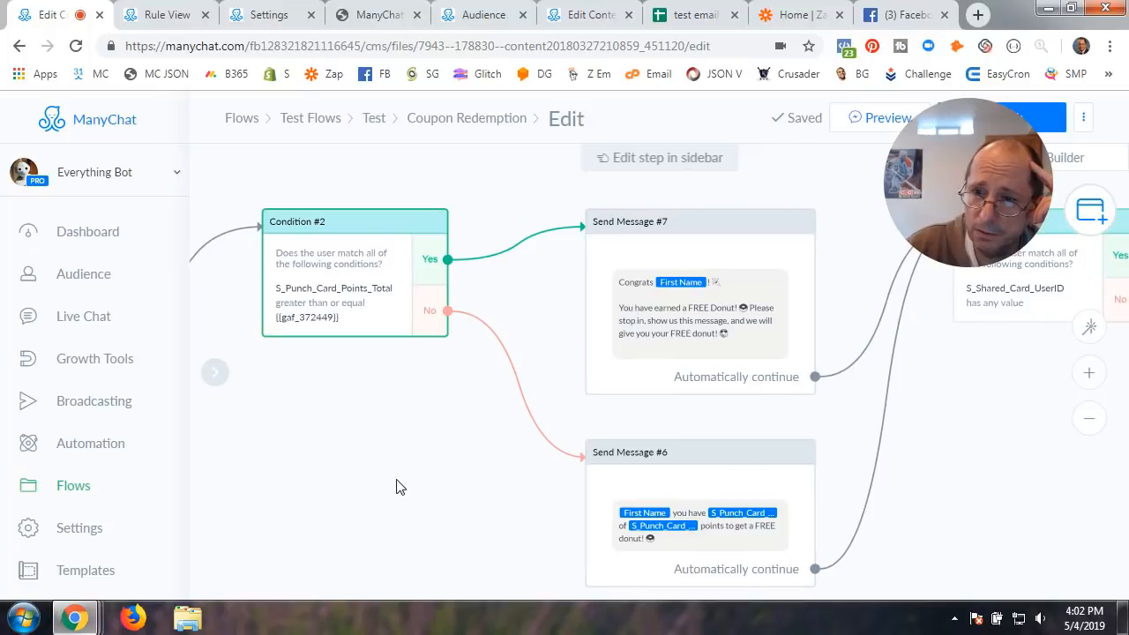
drag(539, 323, 536, 347)
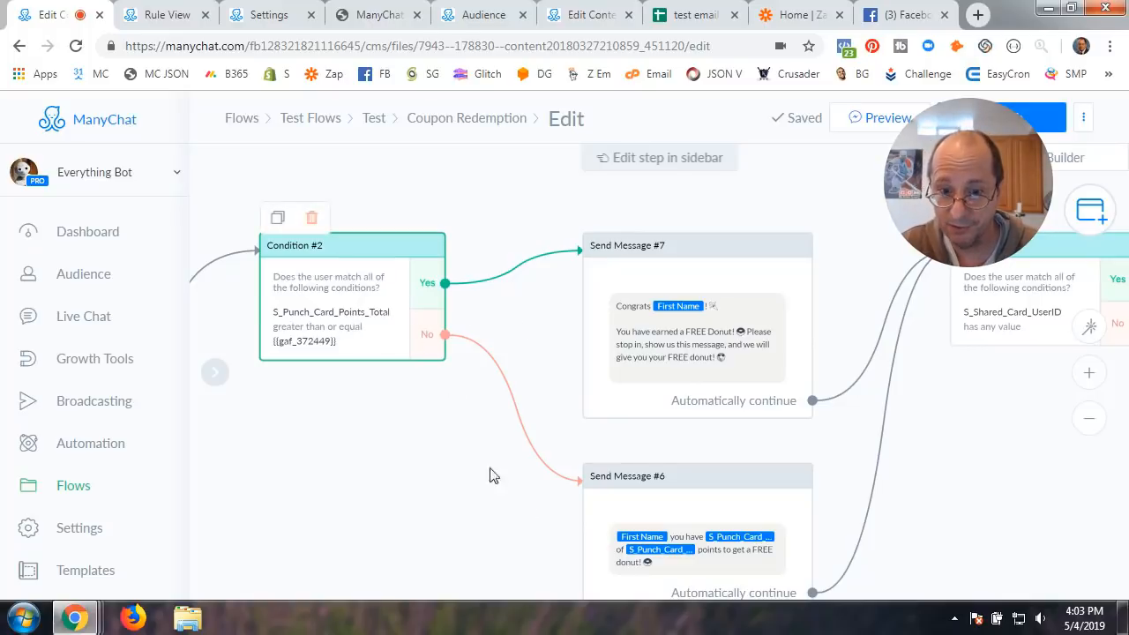
click(716, 538)
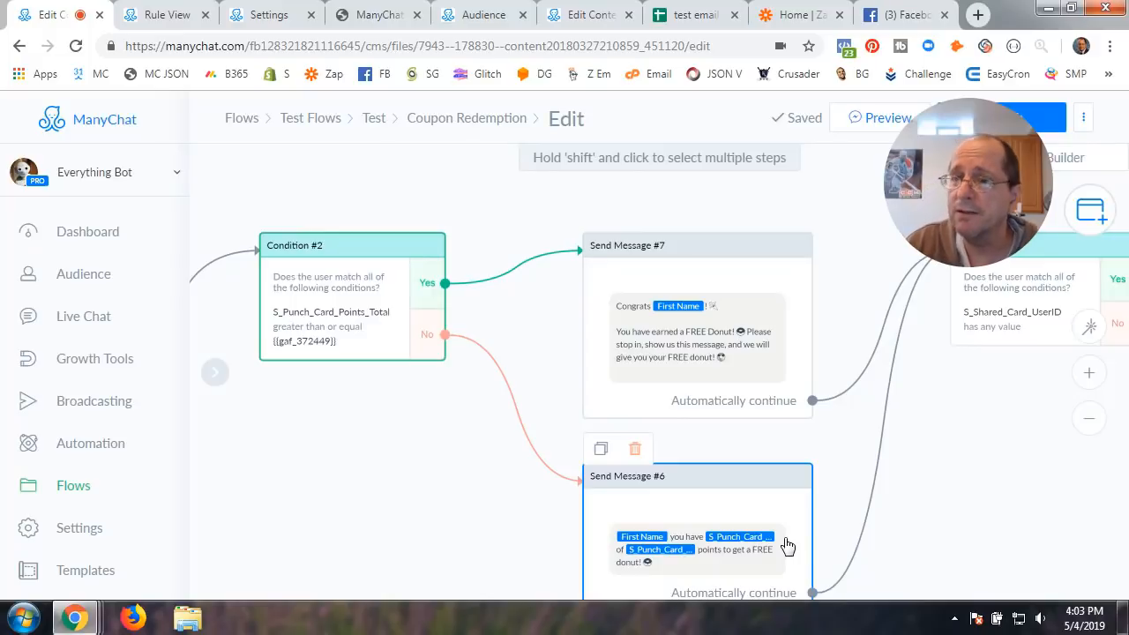
drag(478, 529, 493, 475)
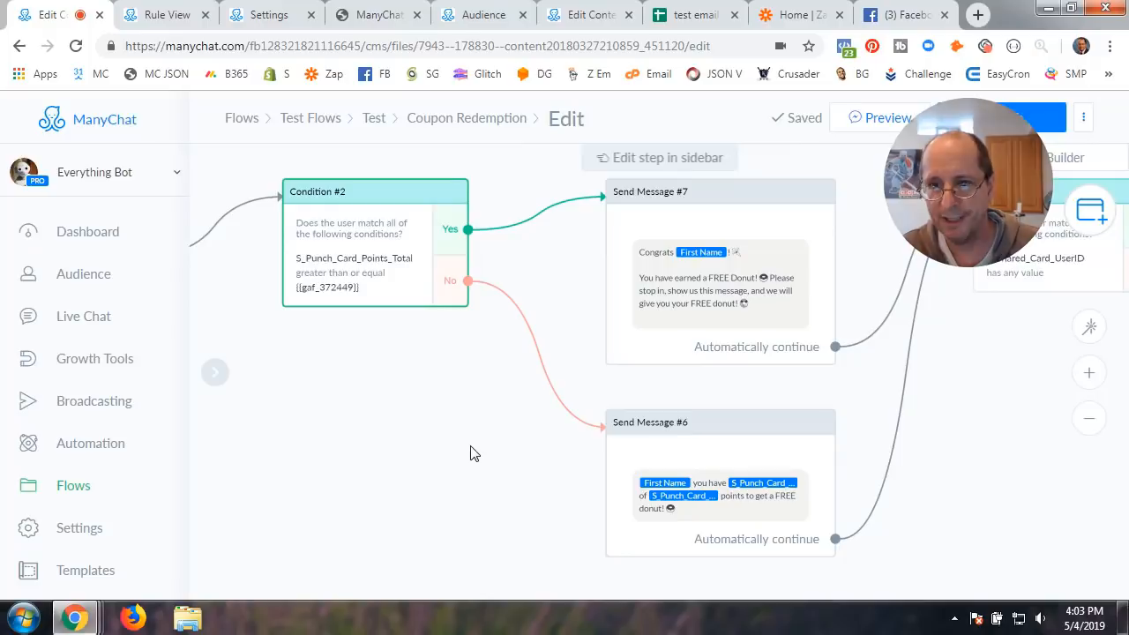
scroll(470, 454, down, 1)
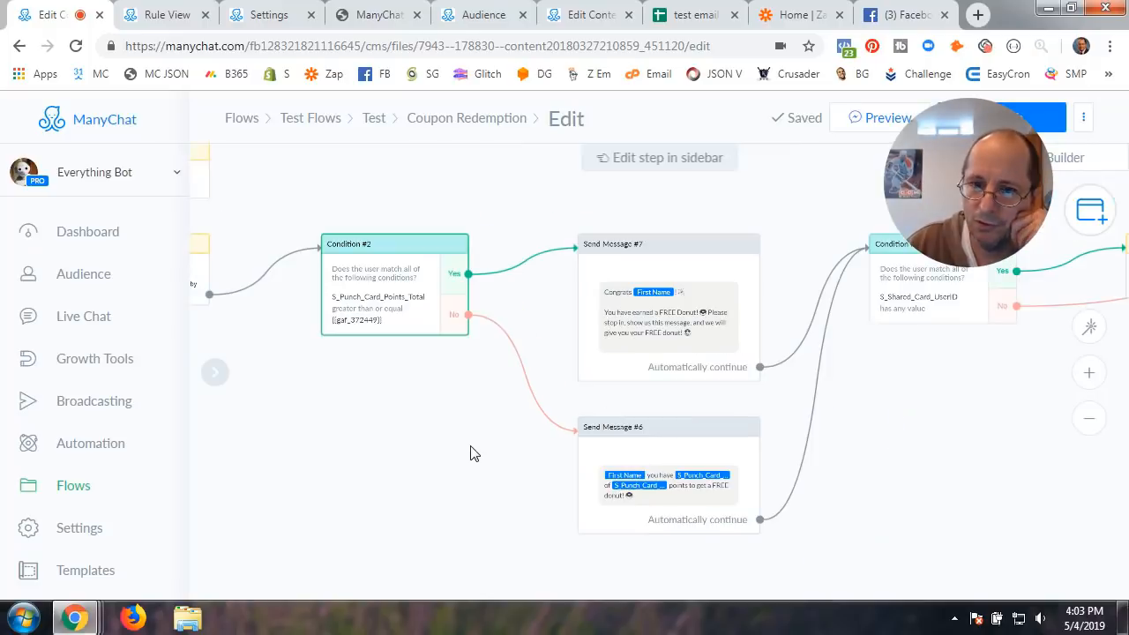
scroll(470, 453, down, 1)
scroll(469, 454, up, 1)
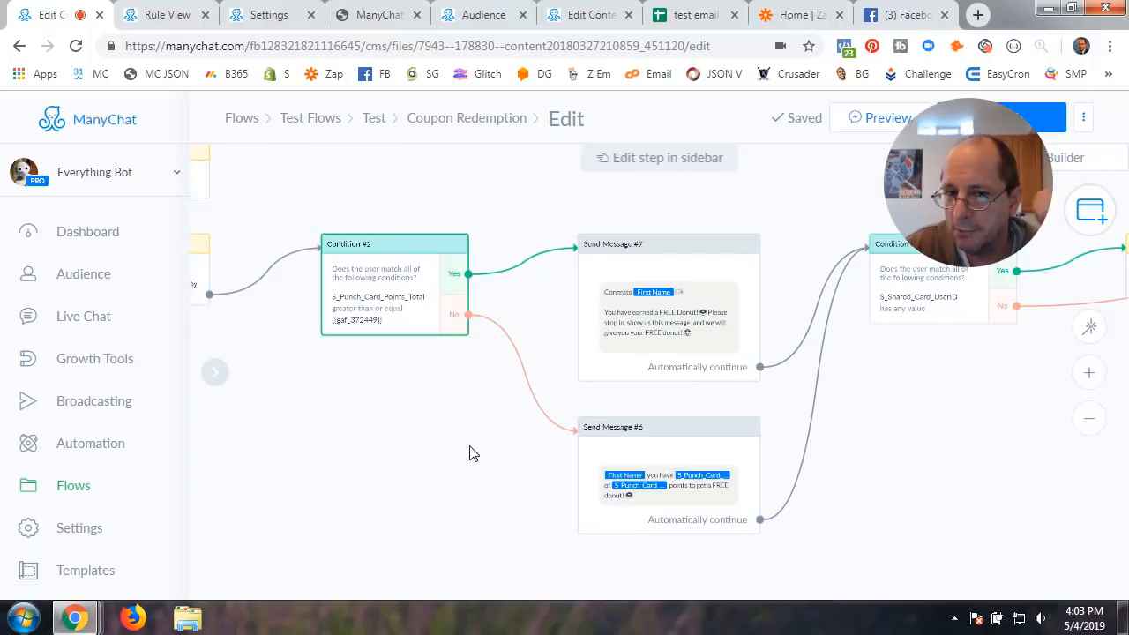
click(453, 446)
scroll(452, 445, up, 3)
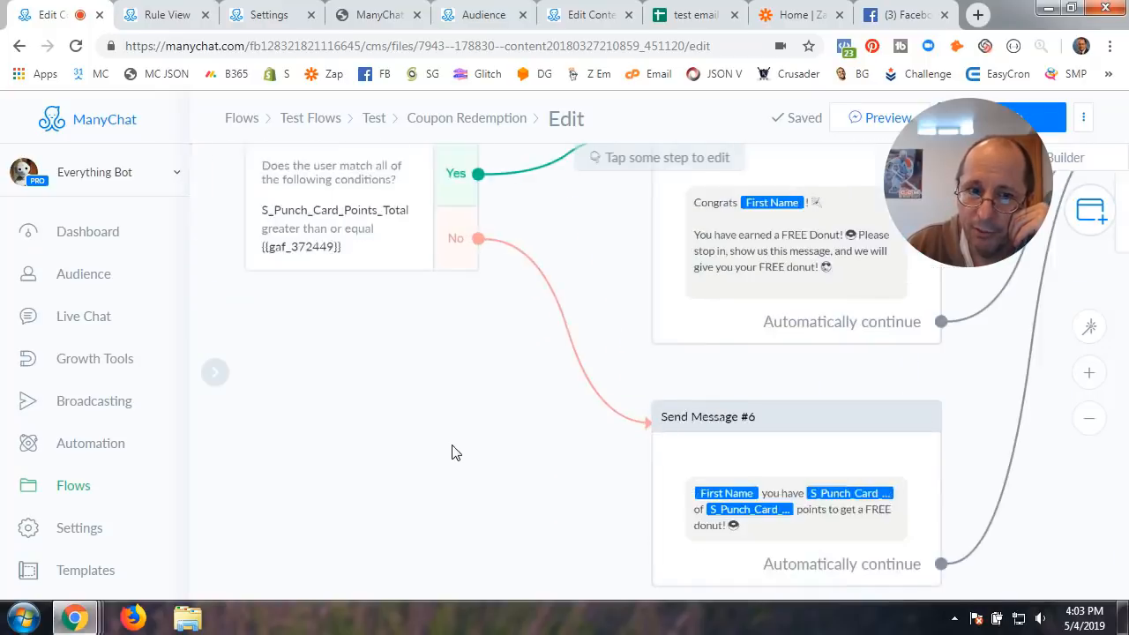
drag(400, 365, 506, 524)
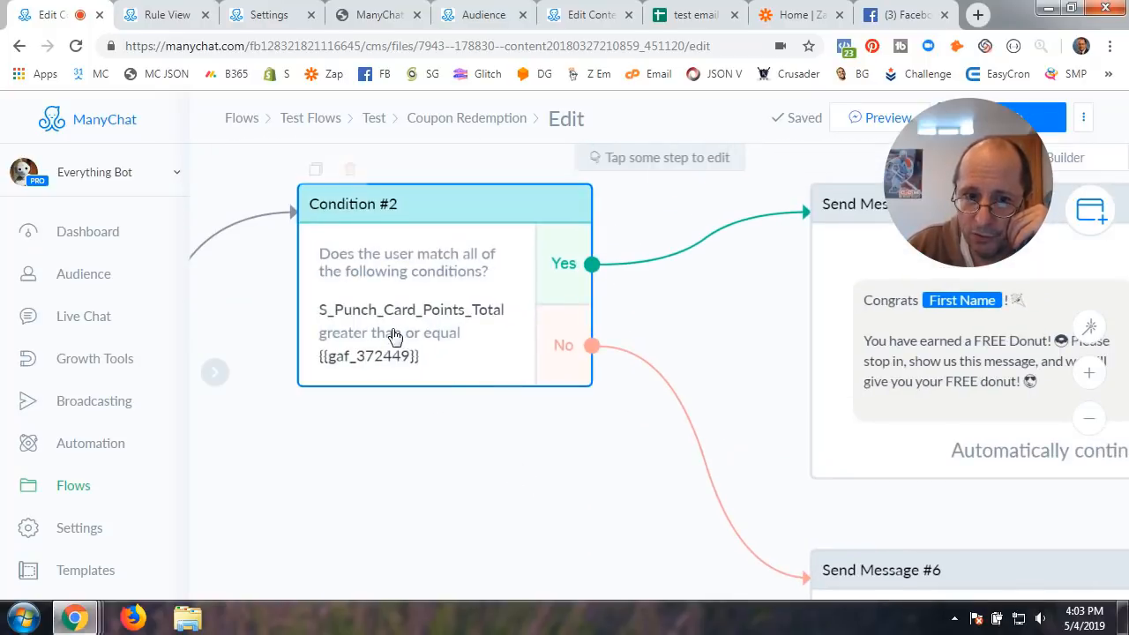
drag(588, 462, 282, 429)
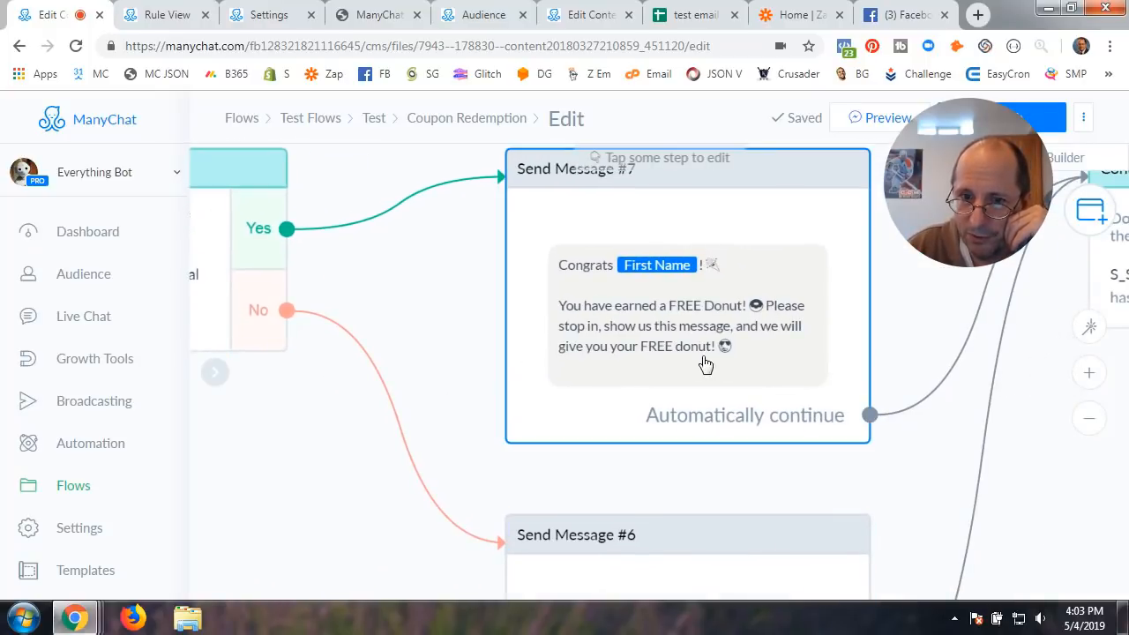
drag(353, 523, 353, 277)
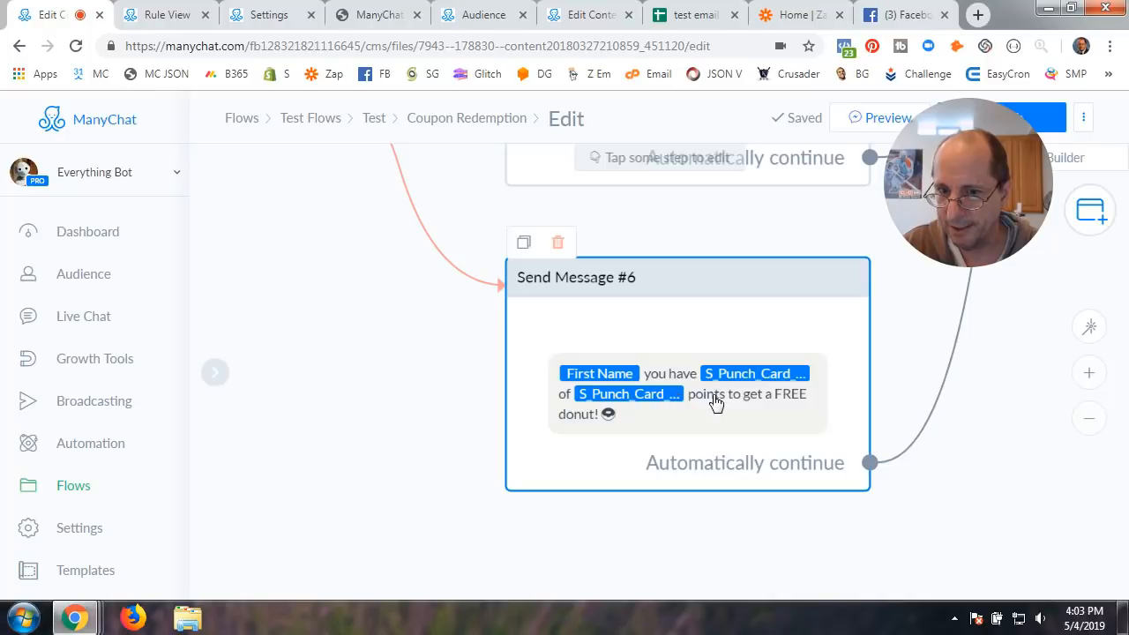
scroll(429, 461, down, 4)
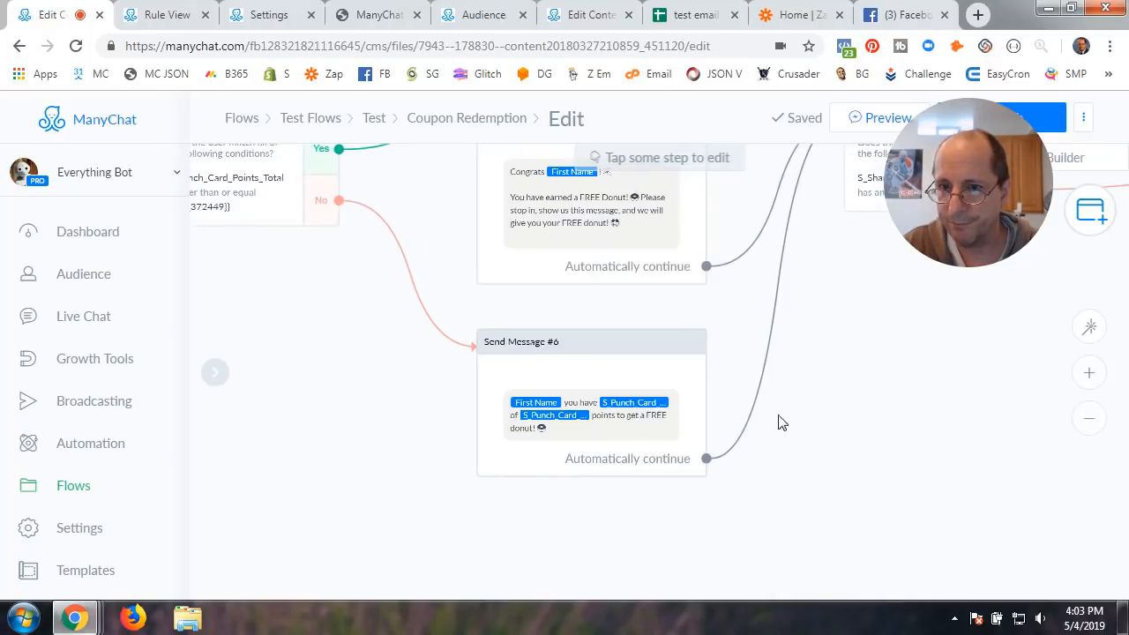
drag(869, 395, 532, 515)
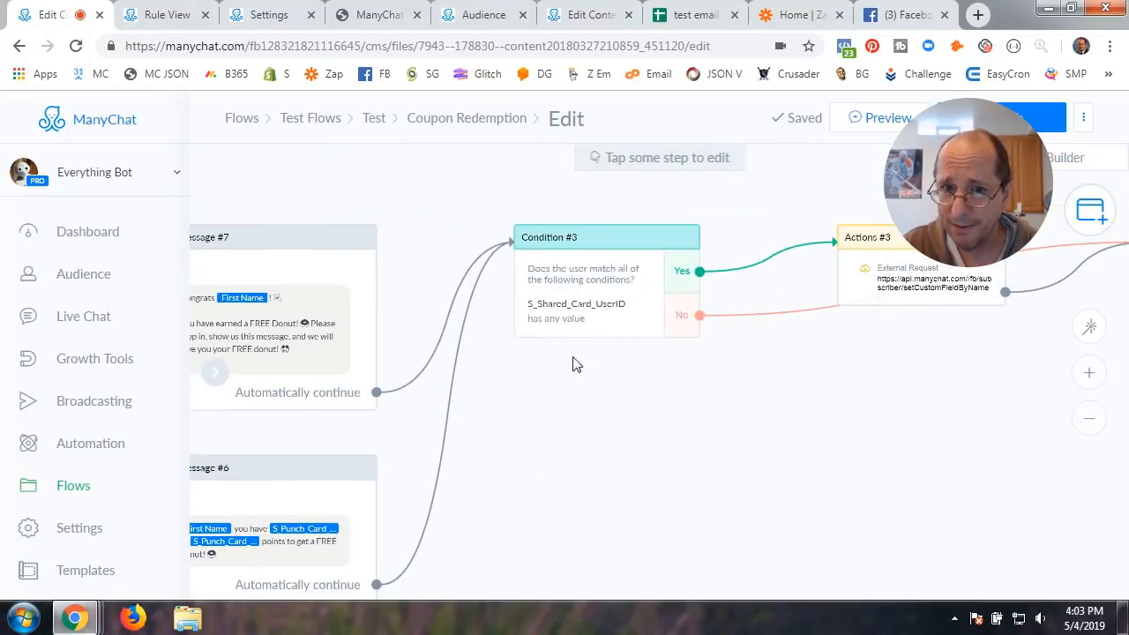
Pan and zoom the flow to inspect Condition #3, Actions #3 and the Smart Delay step
scroll(635, 429, up, 3)
scroll(574, 499, down, 1)
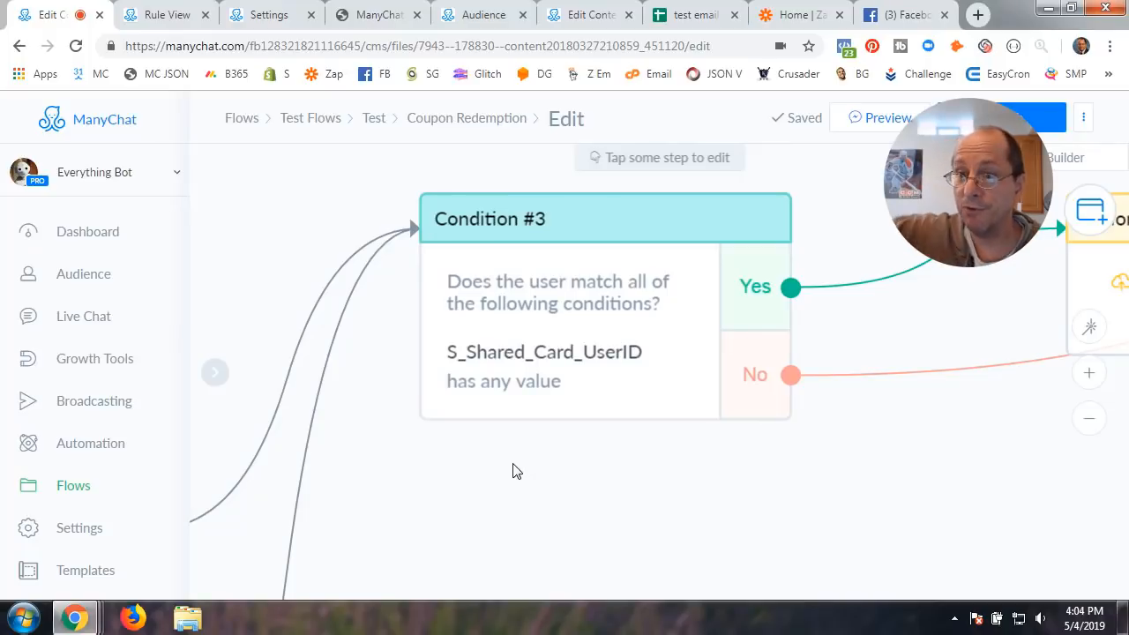
drag(855, 501, 573, 506)
scroll(573, 506, down, 2)
scroll(574, 514, down, 1)
drag(889, 506, 779, 478)
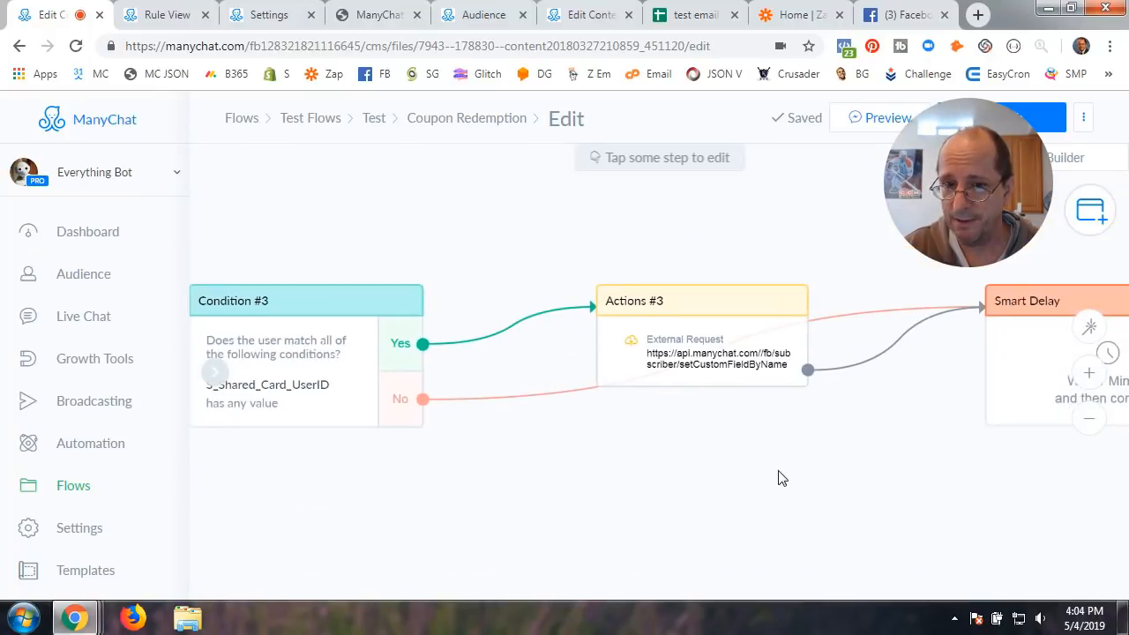
drag(647, 467, 751, 444)
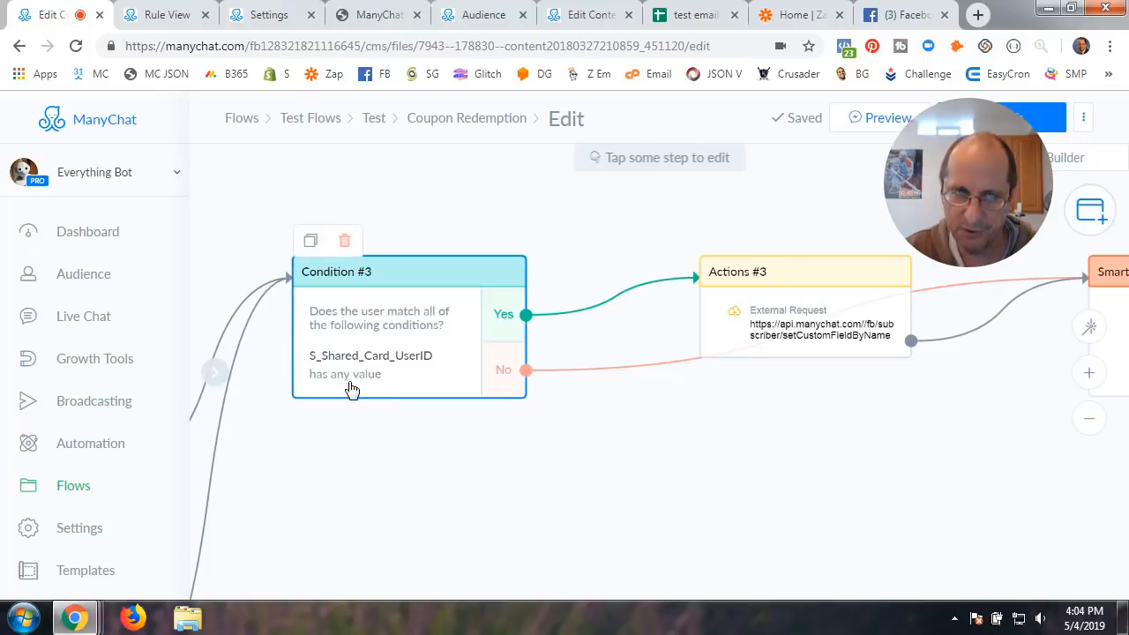
scroll(346, 385, up, 3)
scroll(461, 471, down, 1)
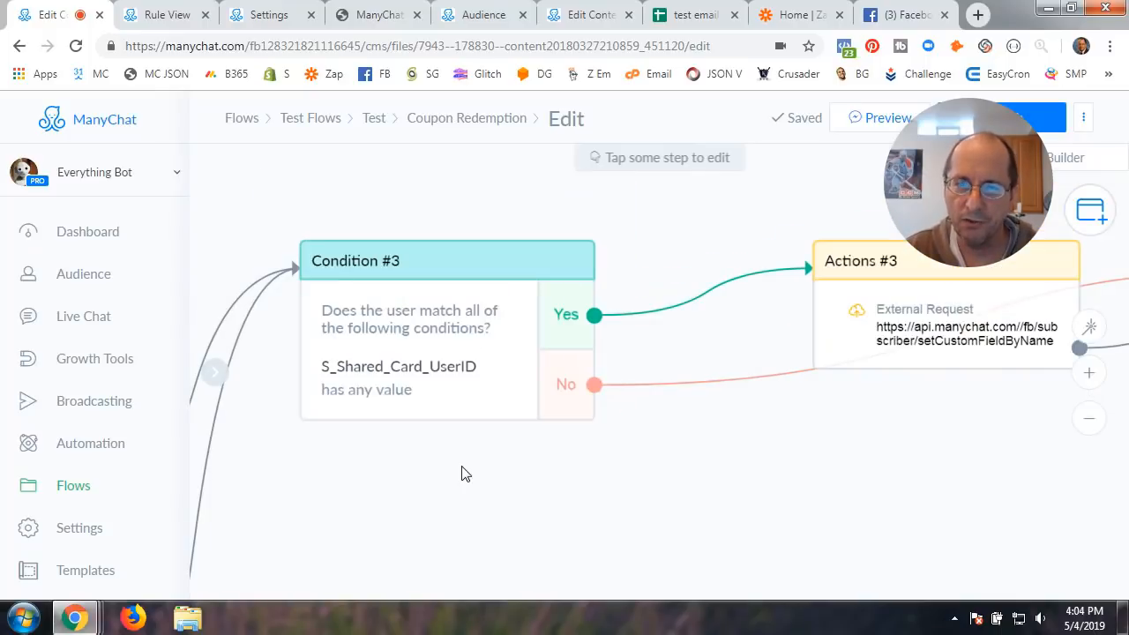
scroll(522, 491, down, 1)
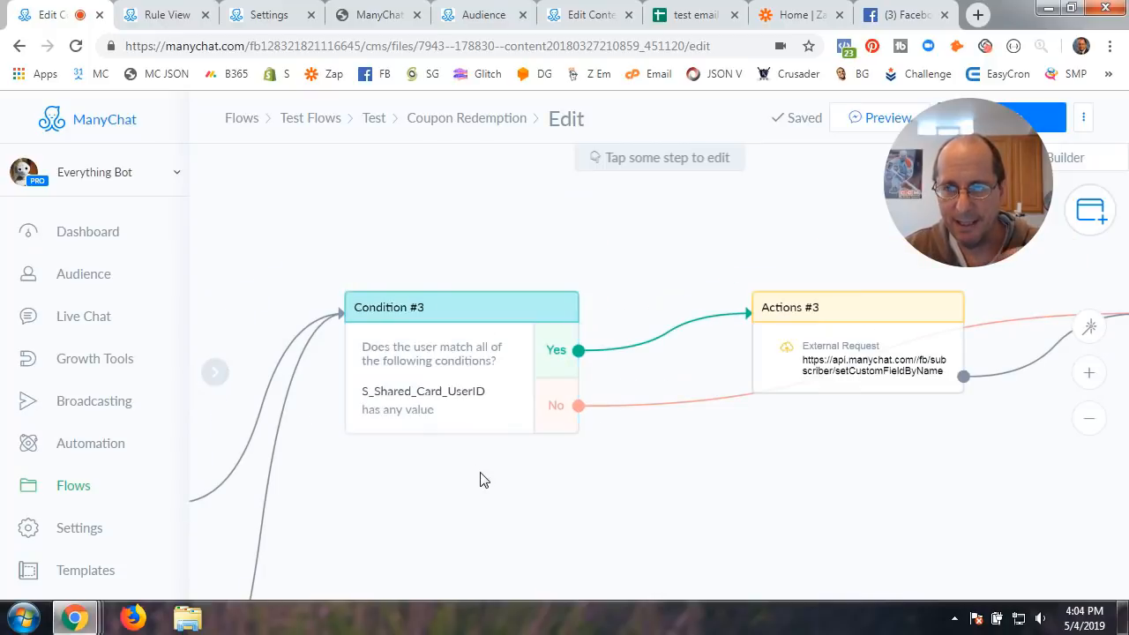
drag(717, 462, 609, 471)
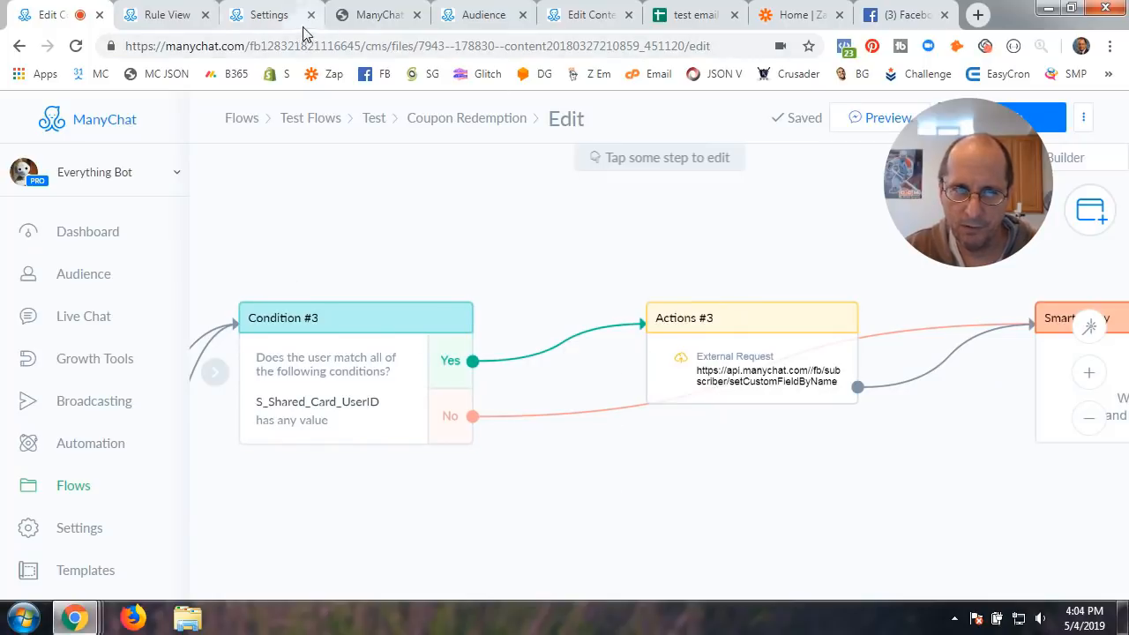
Open the Audience list and review the second test subscriber's profile details
click(484, 15)
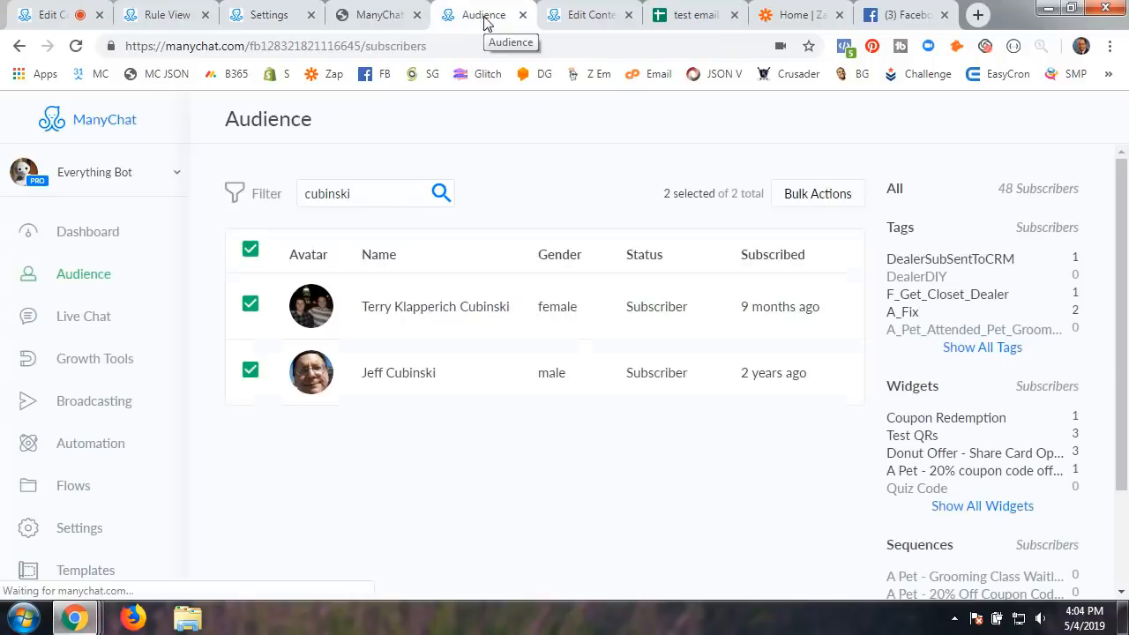
click(445, 369)
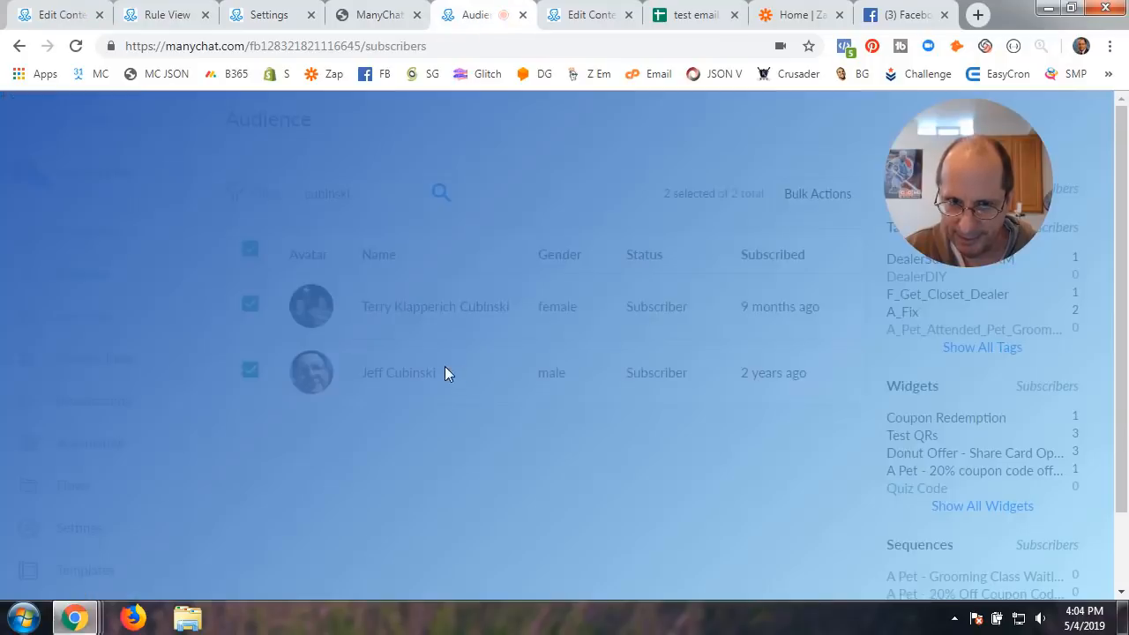
scroll(643, 441, down, 15)
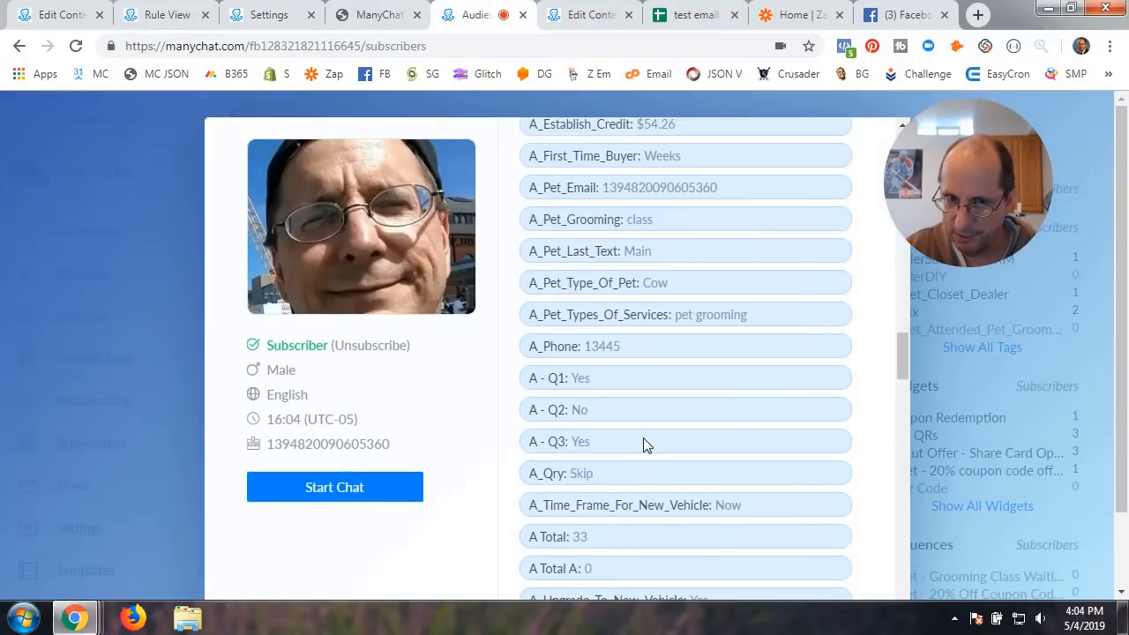
scroll(643, 446, down, 15)
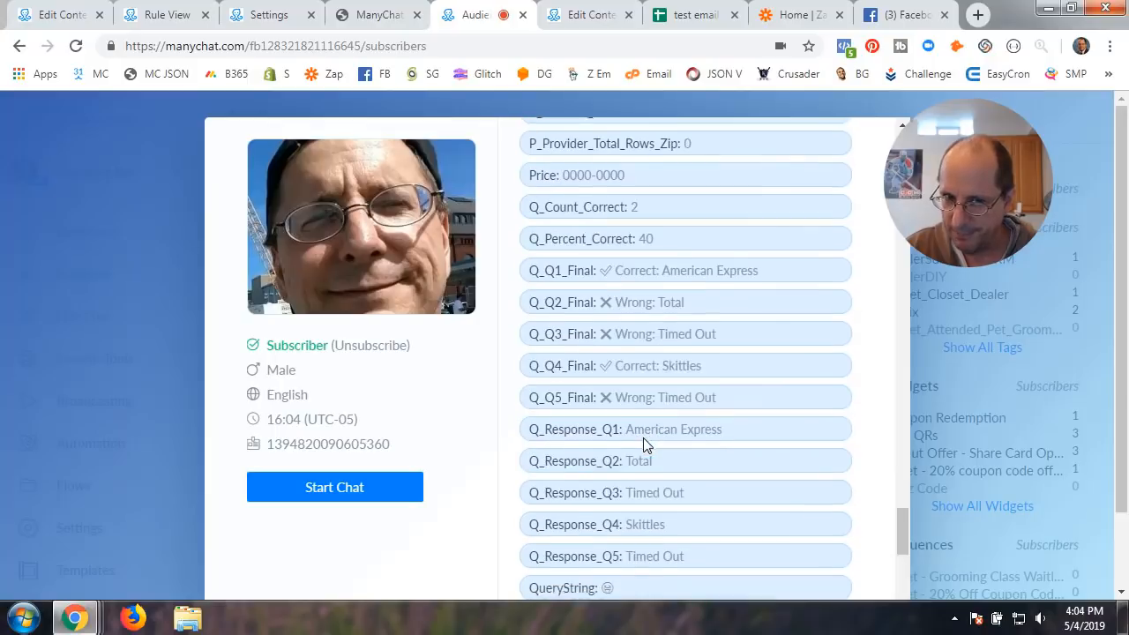
scroll(643, 438, down, 4)
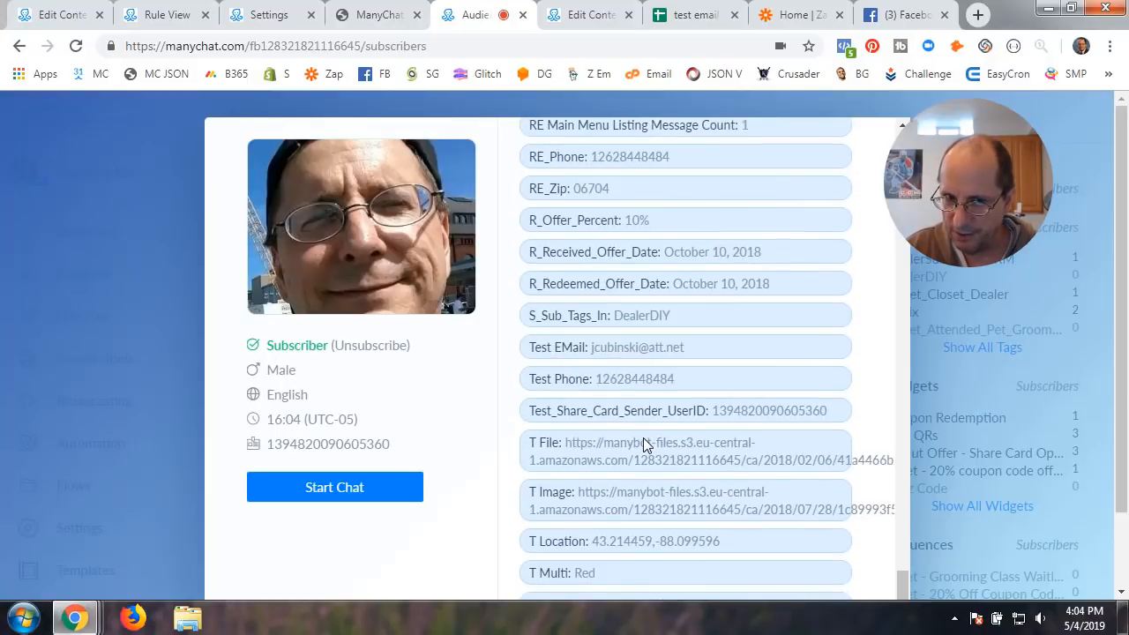
scroll(643, 440, down, 2)
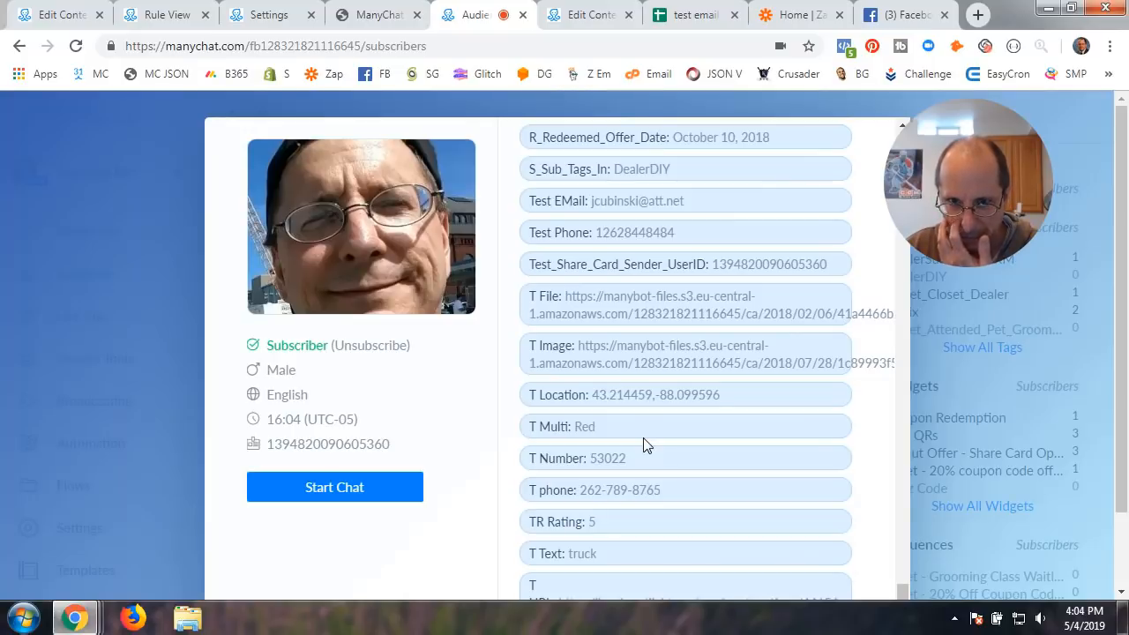
scroll(643, 438, down, 3)
scroll(643, 437, up, 5)
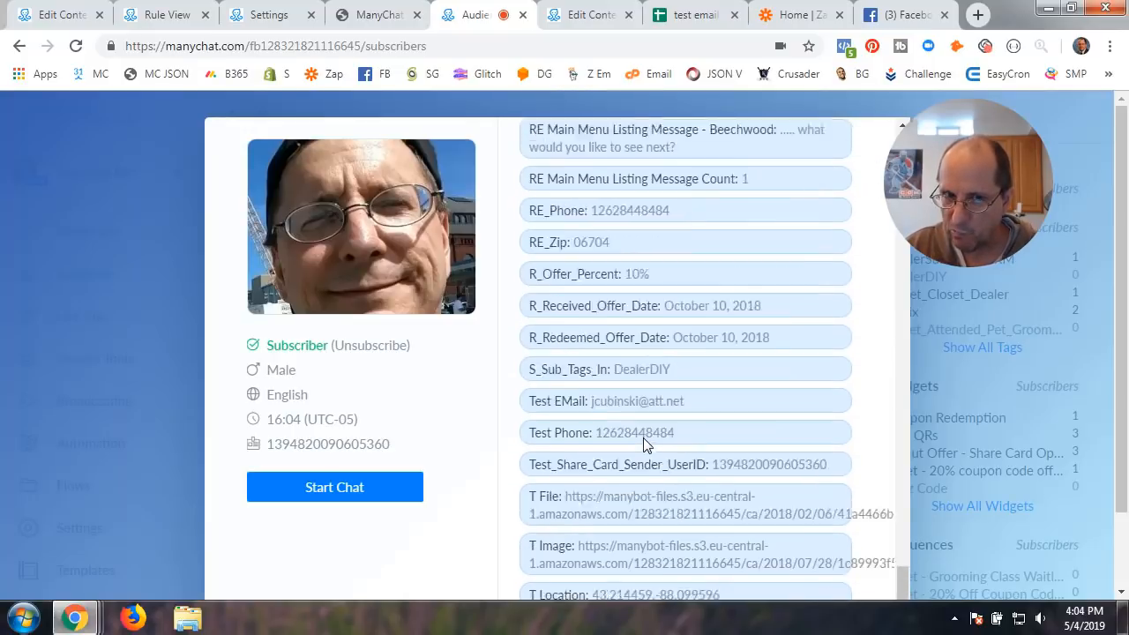
scroll(643, 437, up, 4)
scroll(829, 461, down, 3)
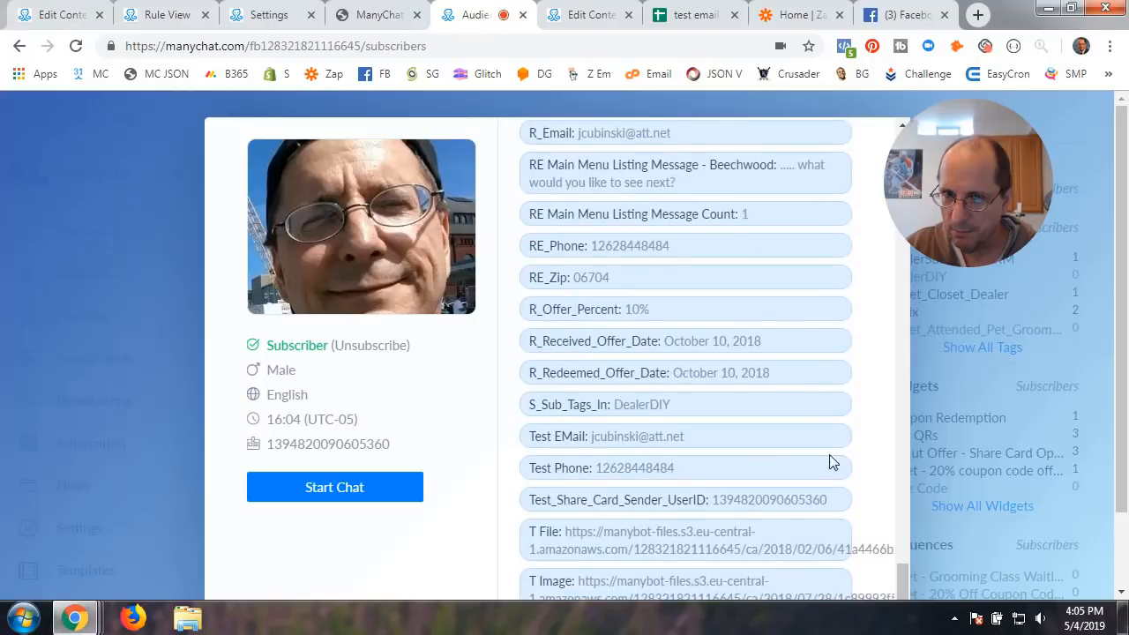
scroll(833, 461, down, 8)
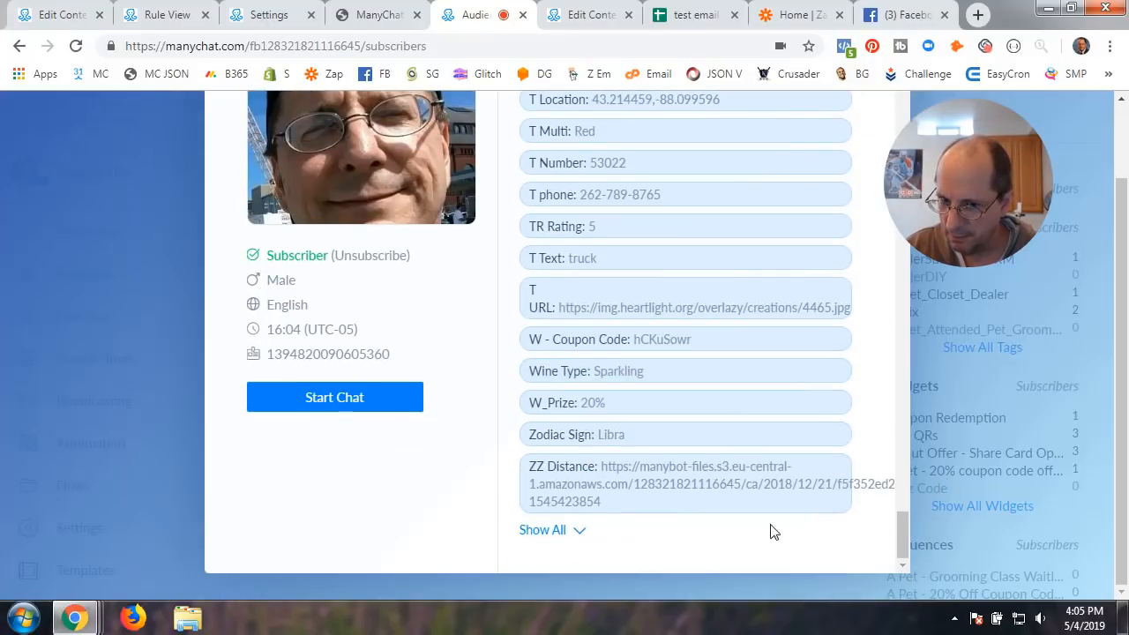
Expand the subscriber's full custom field list, then return to the Coupon Redemption flow editor
click(540, 530)
scroll(632, 514, up, 5)
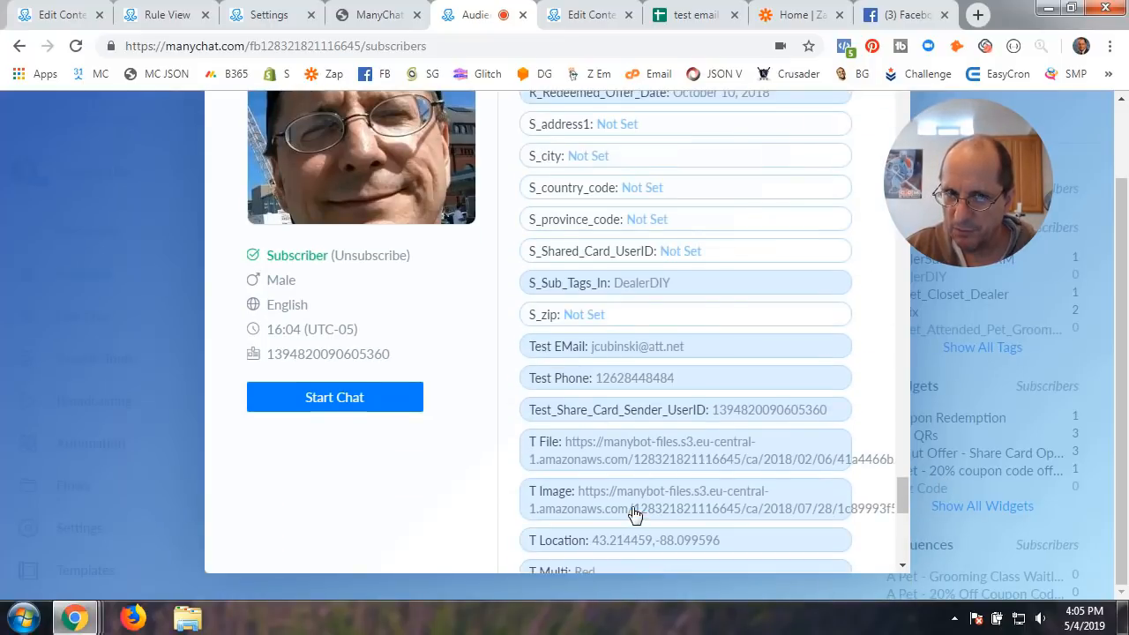
scroll(635, 514, up, 2)
scroll(634, 514, up, 2)
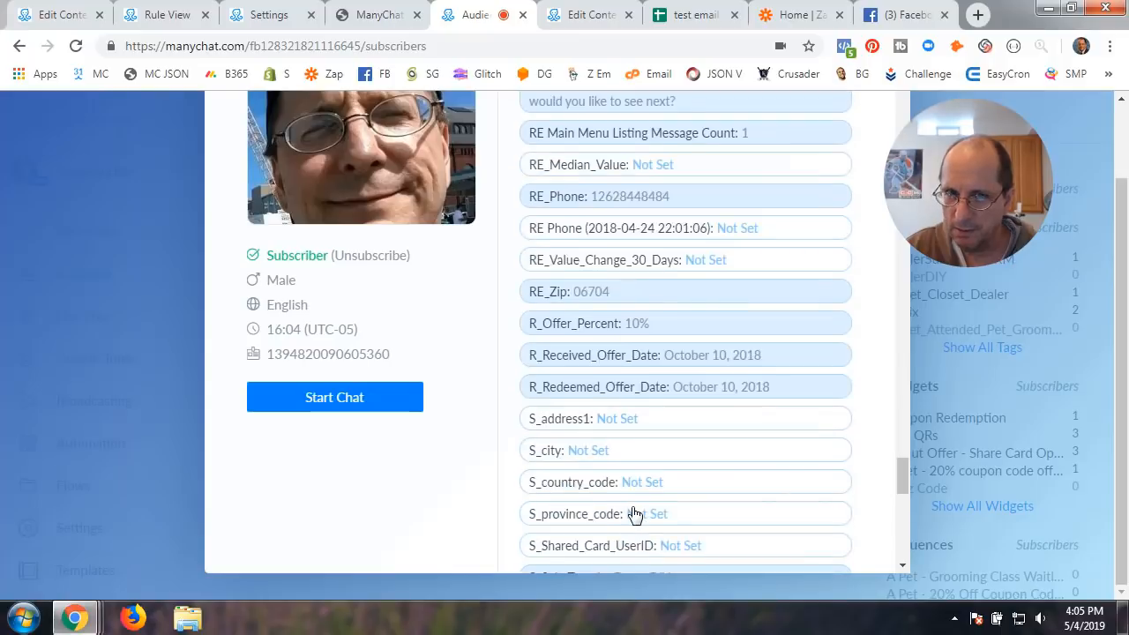
scroll(634, 515, down, 2)
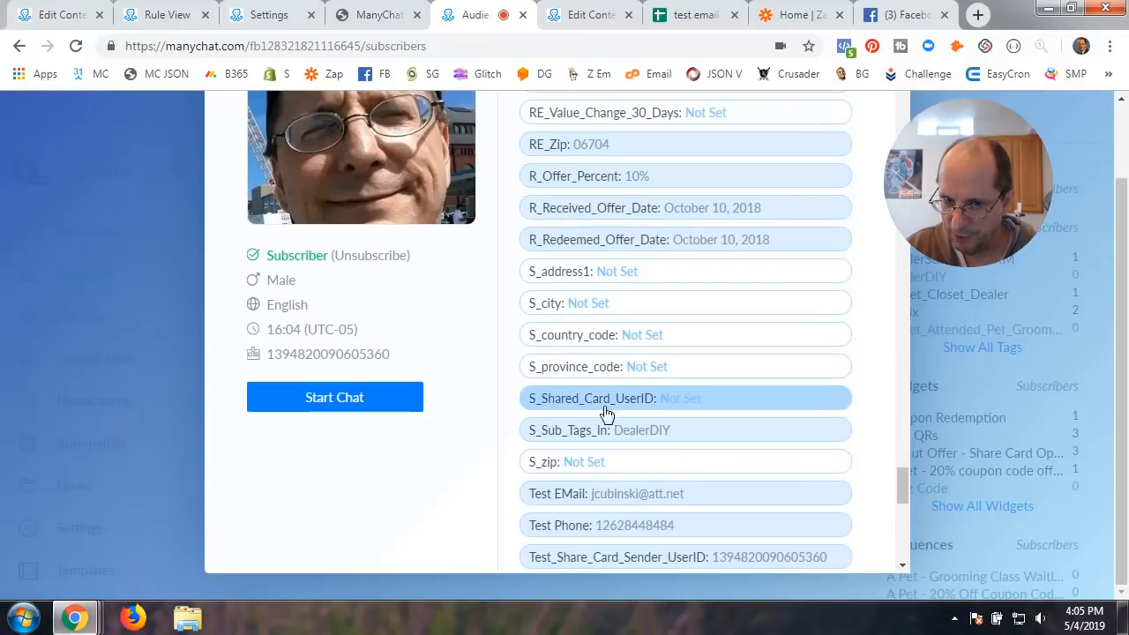
click(983, 379)
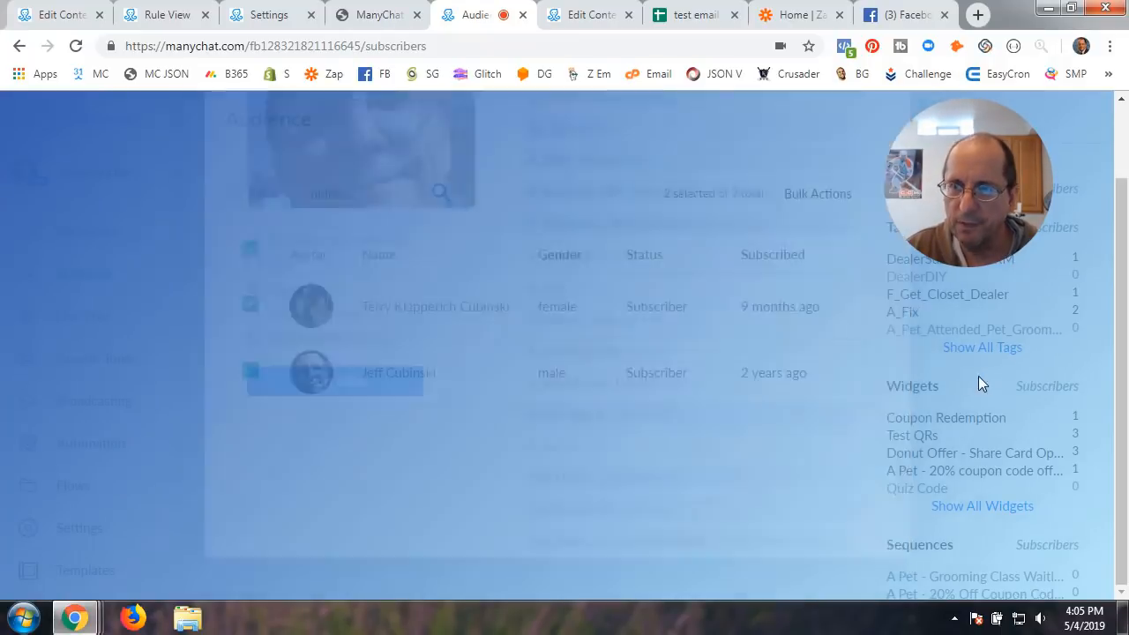
click(45, 18)
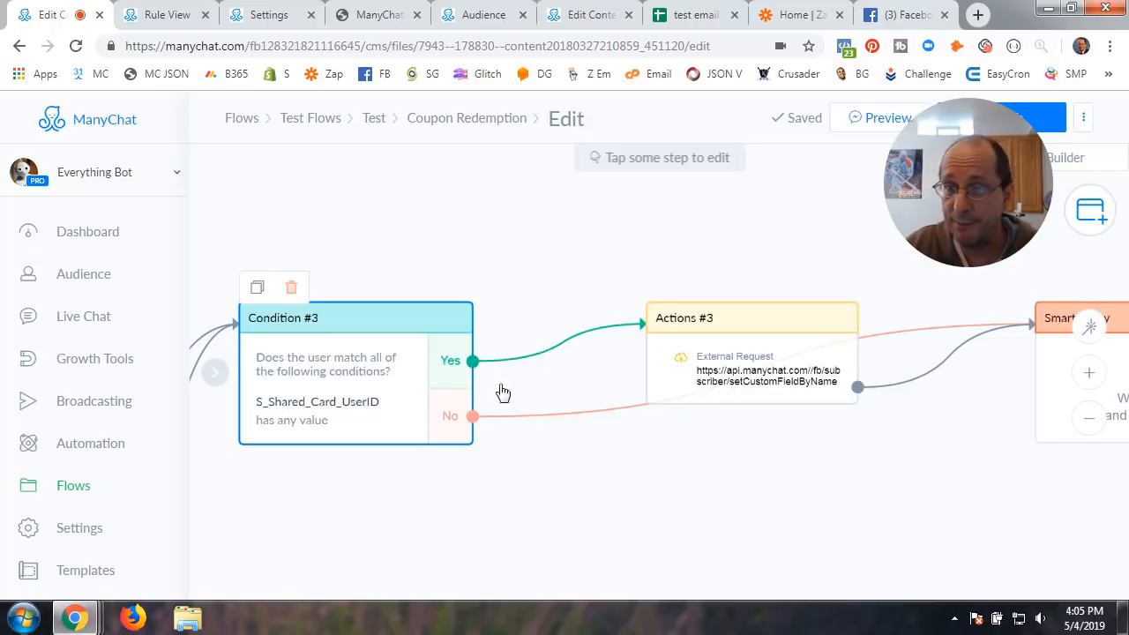
Open Actions #3's External Request showing the POST to setCustomFieldByName and its headers
click(769, 368)
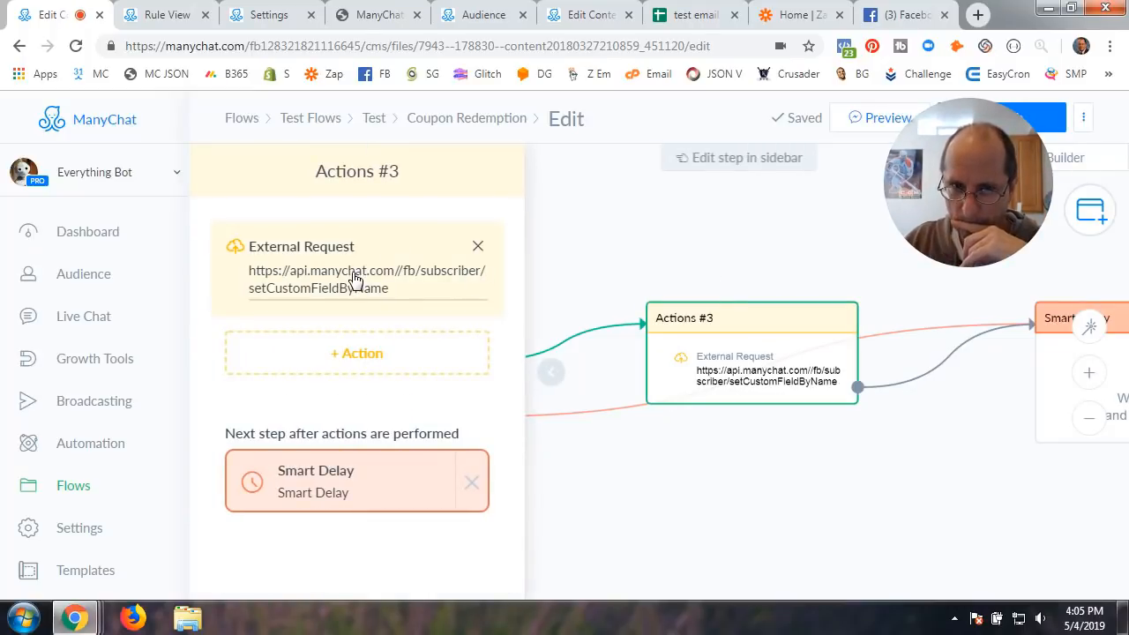
click(356, 280)
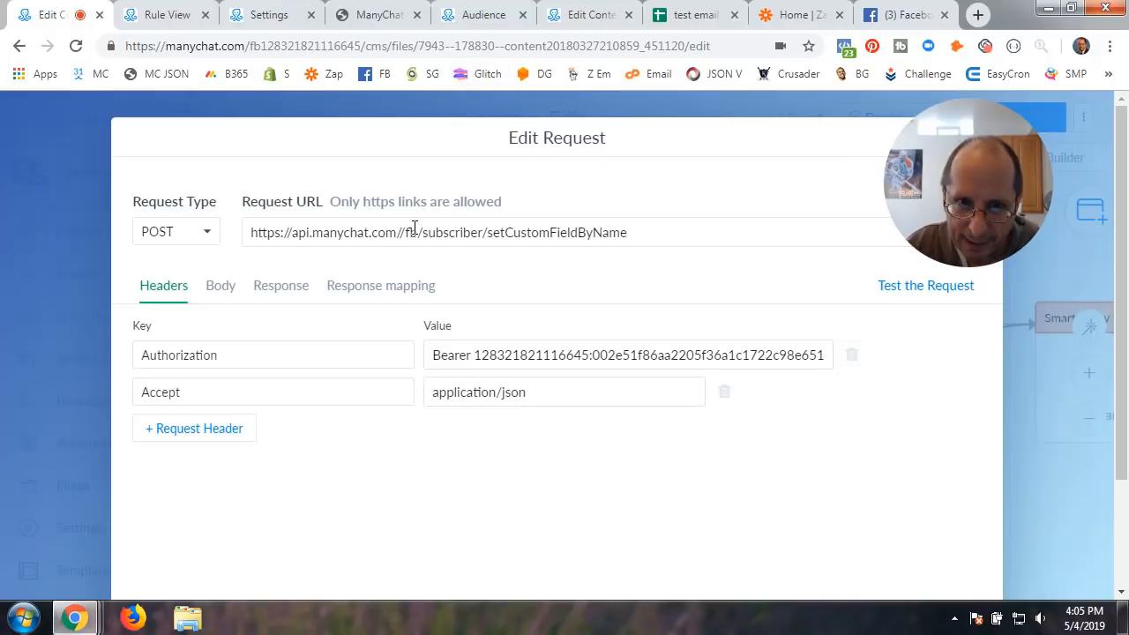
Highlight the request URL, Authorization header name and its Bearer token value, then go to bot Settings
drag(252, 234, 665, 237)
click(484, 234)
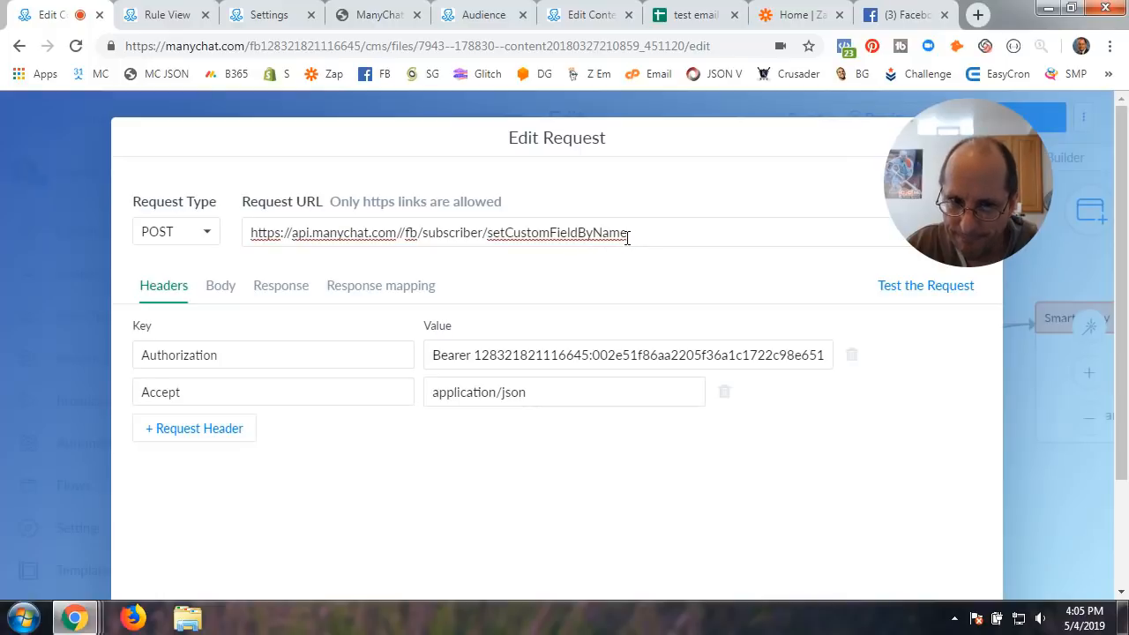
click(180, 360)
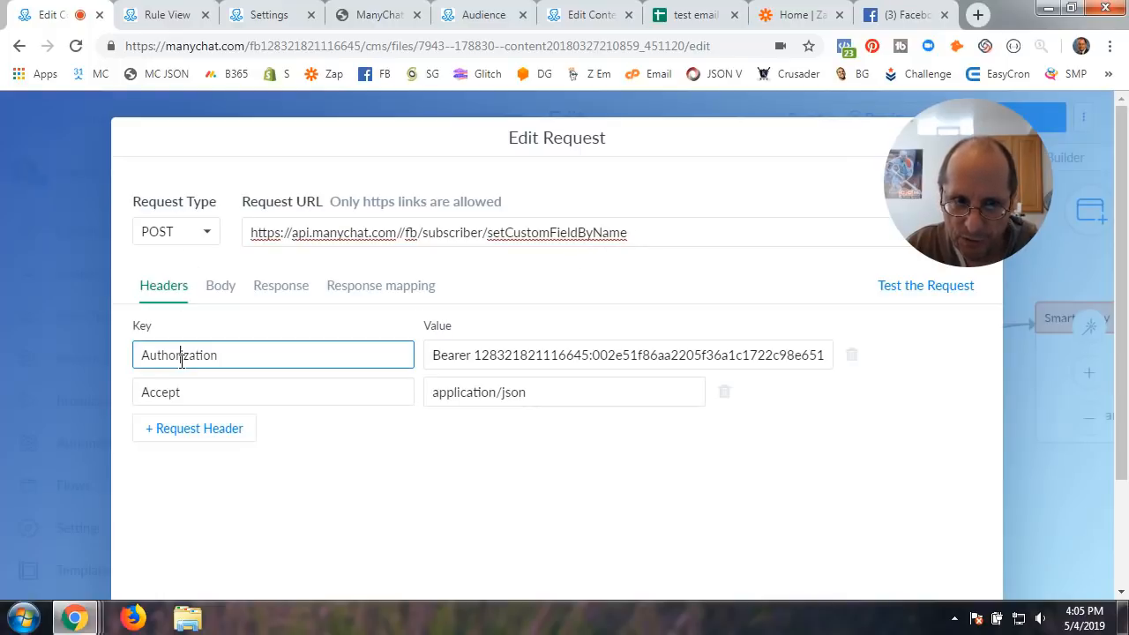
drag(222, 356, 108, 360)
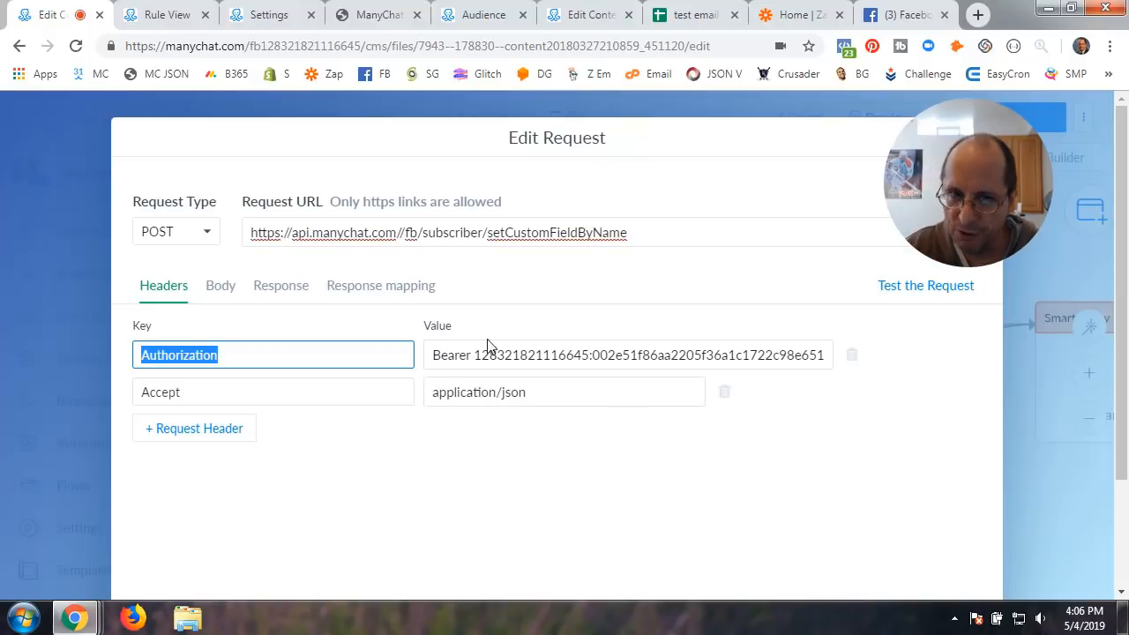
drag(434, 356, 882, 363)
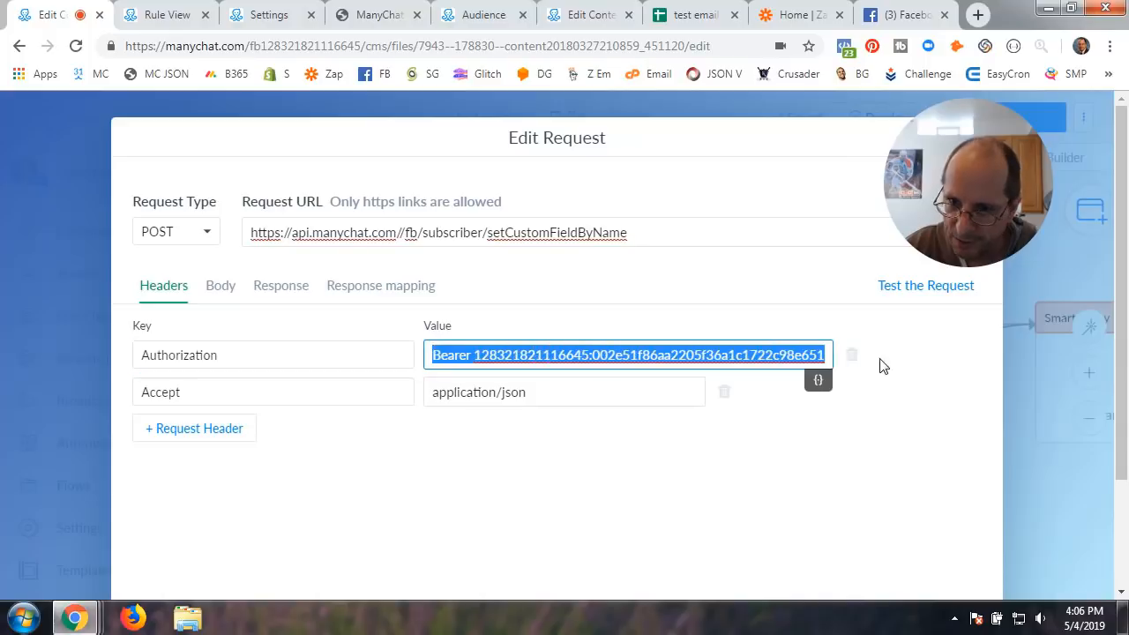
click(271, 16)
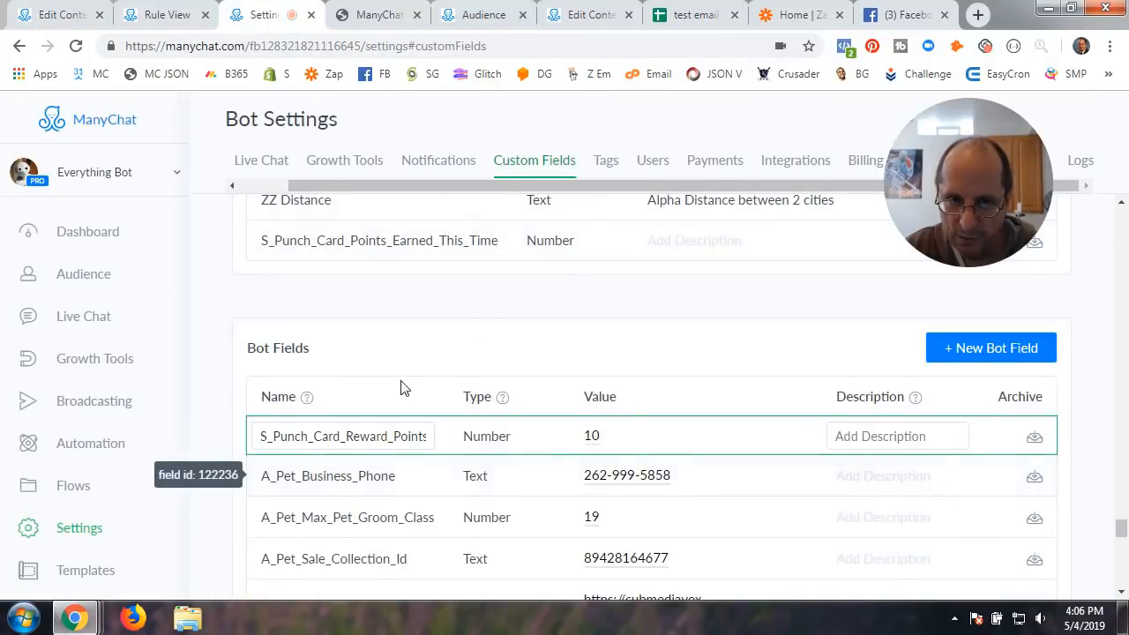
Select the bot's API token in the API settings, then return to the Edit Request dialog
click(385, 353)
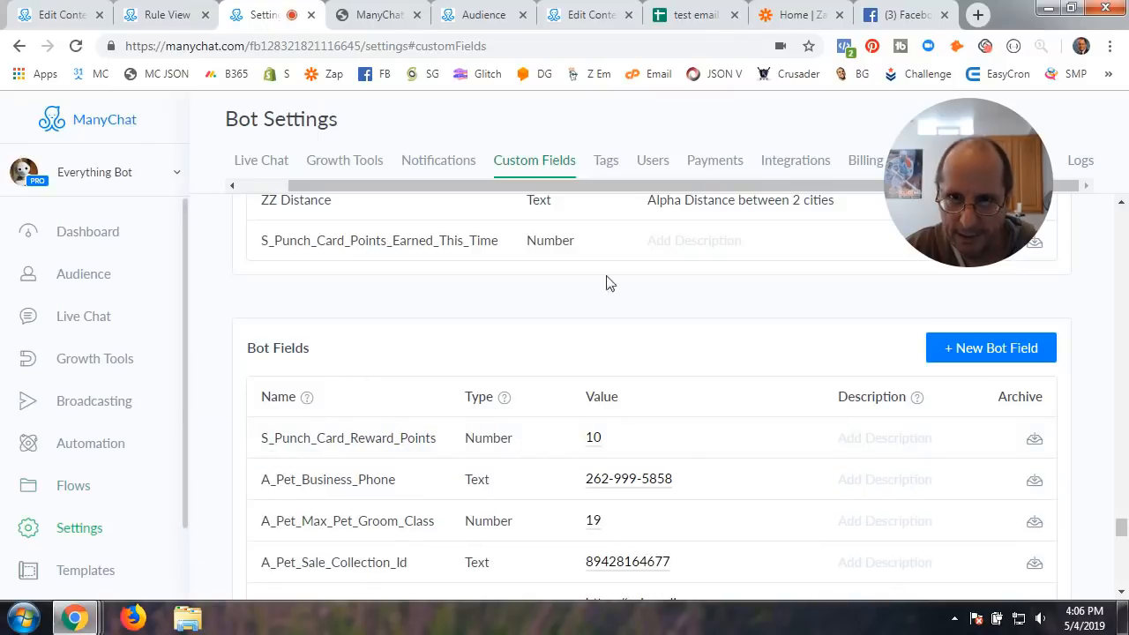
drag(992, 159, 1001, 255)
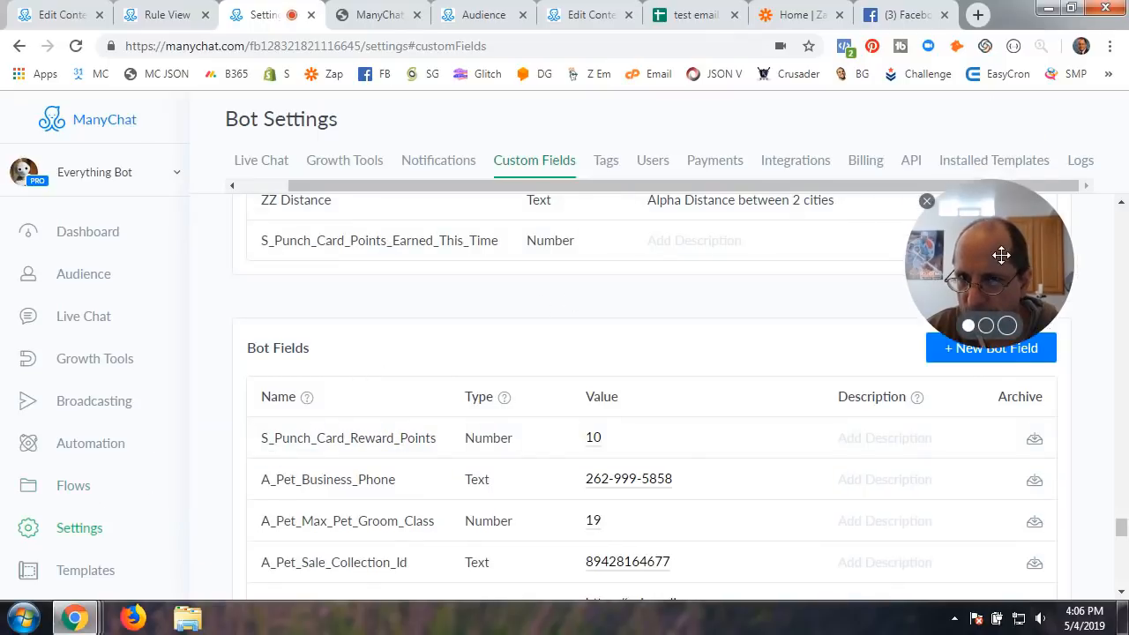
click(912, 160)
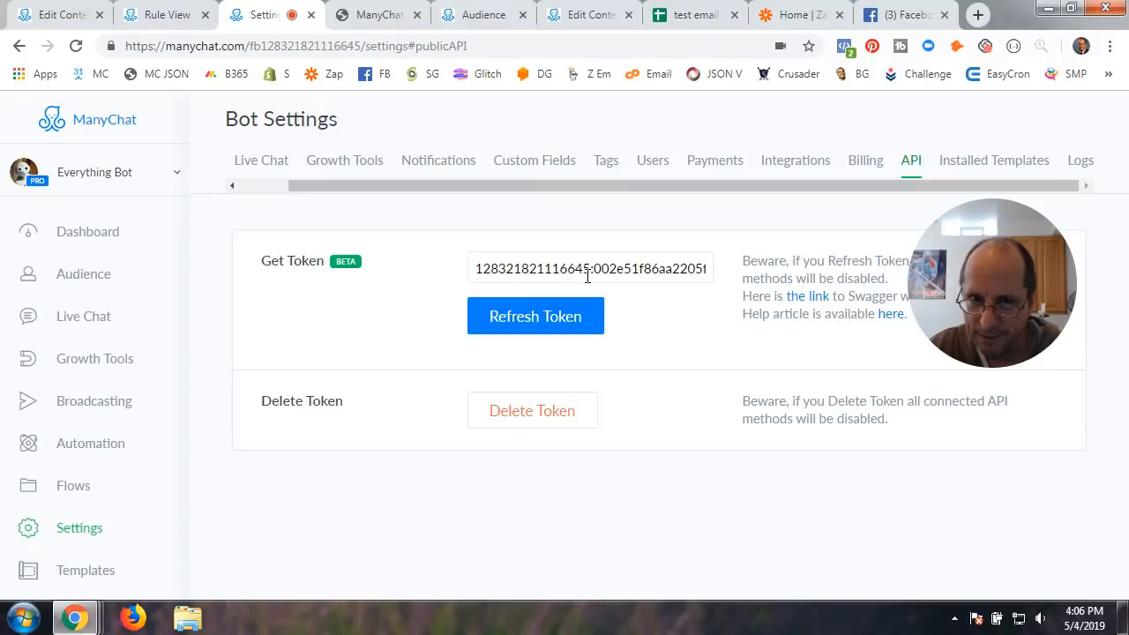
drag(476, 269, 759, 277)
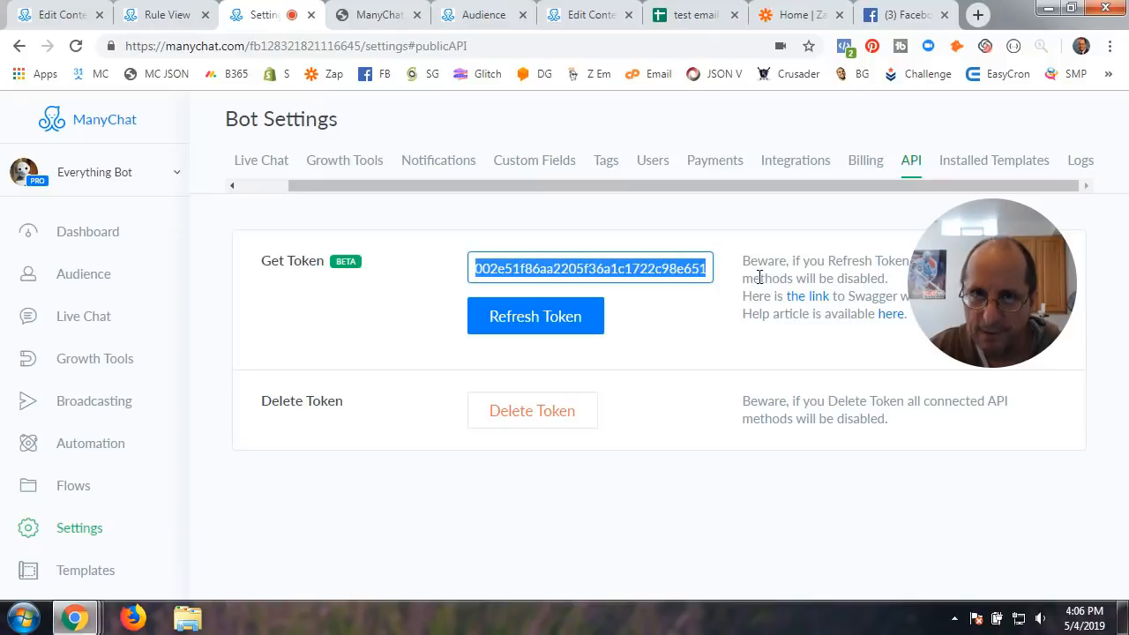
click(40, 16)
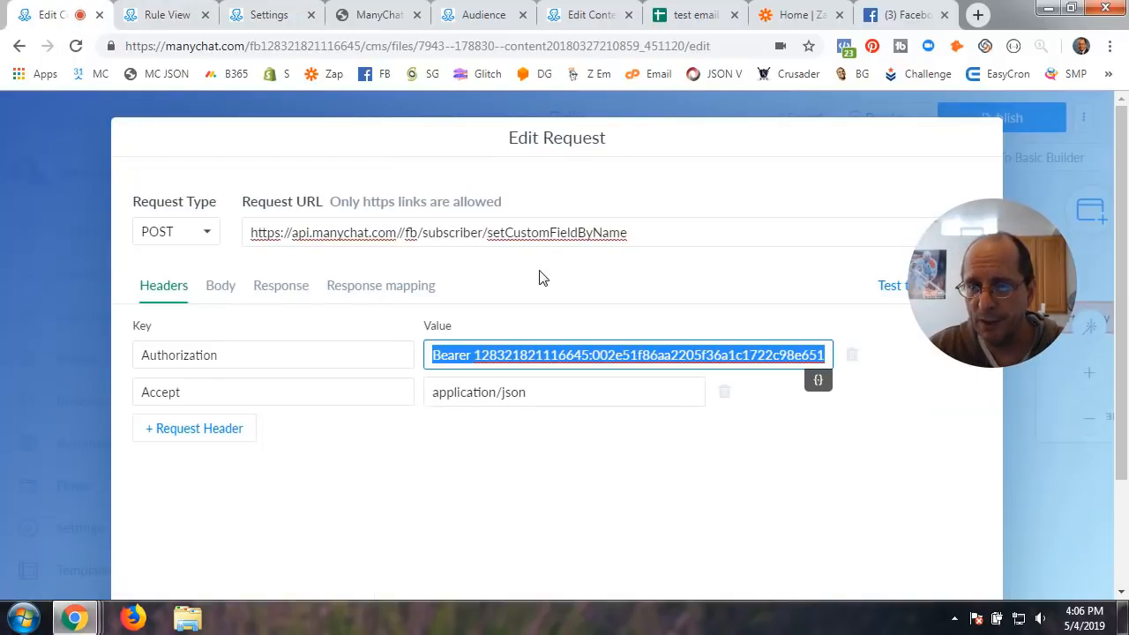
Set the Authorization header value to 'Bearer ' followed by the bot's API token from Settings > API
drag(229, 355, 111, 375)
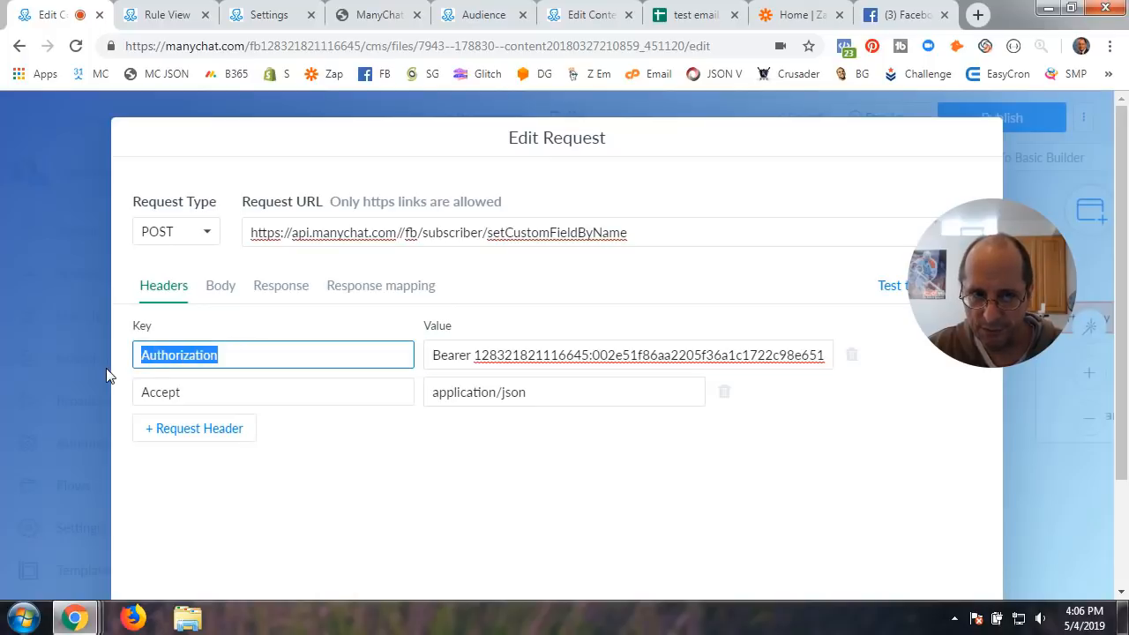
click(435, 362)
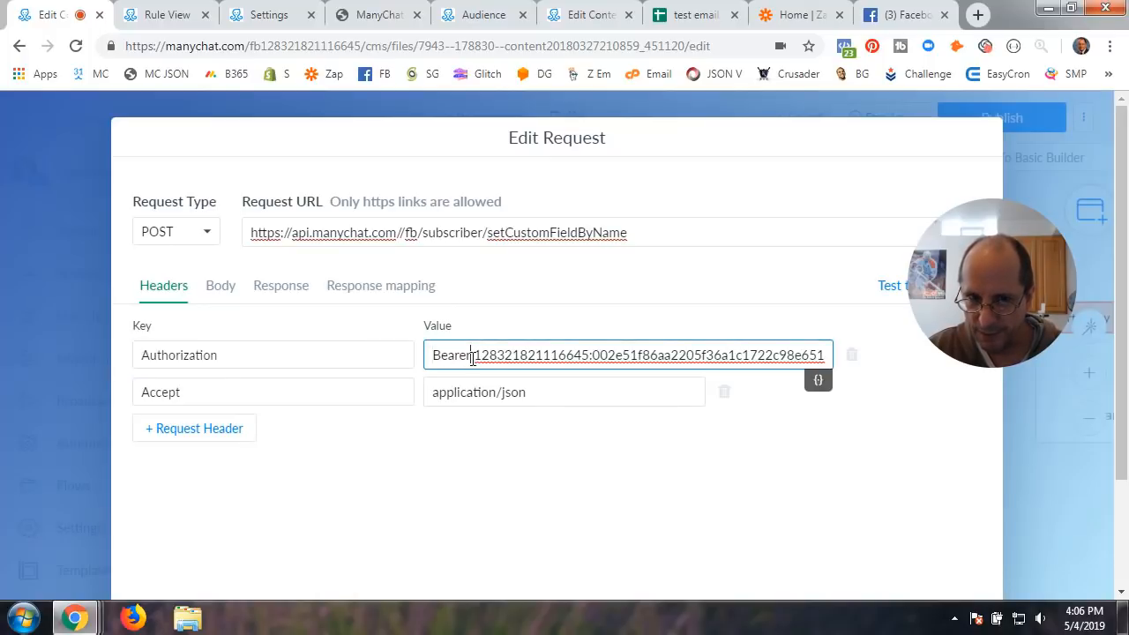
click(243, 27)
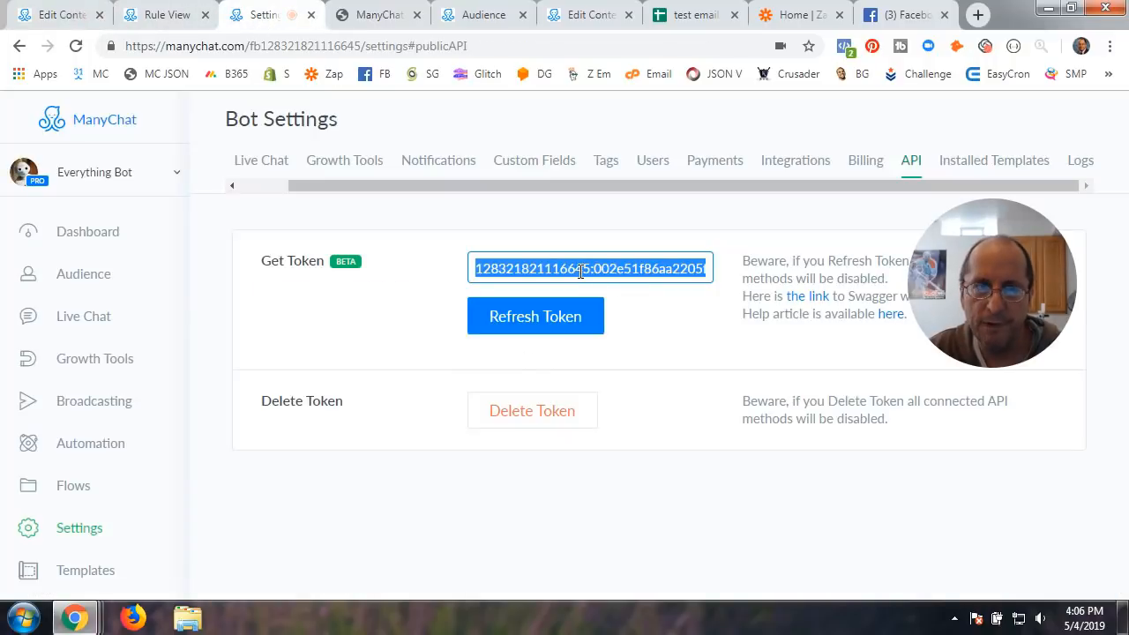
key(ctrl+c)
click(44, 15)
key(ctrl+v)
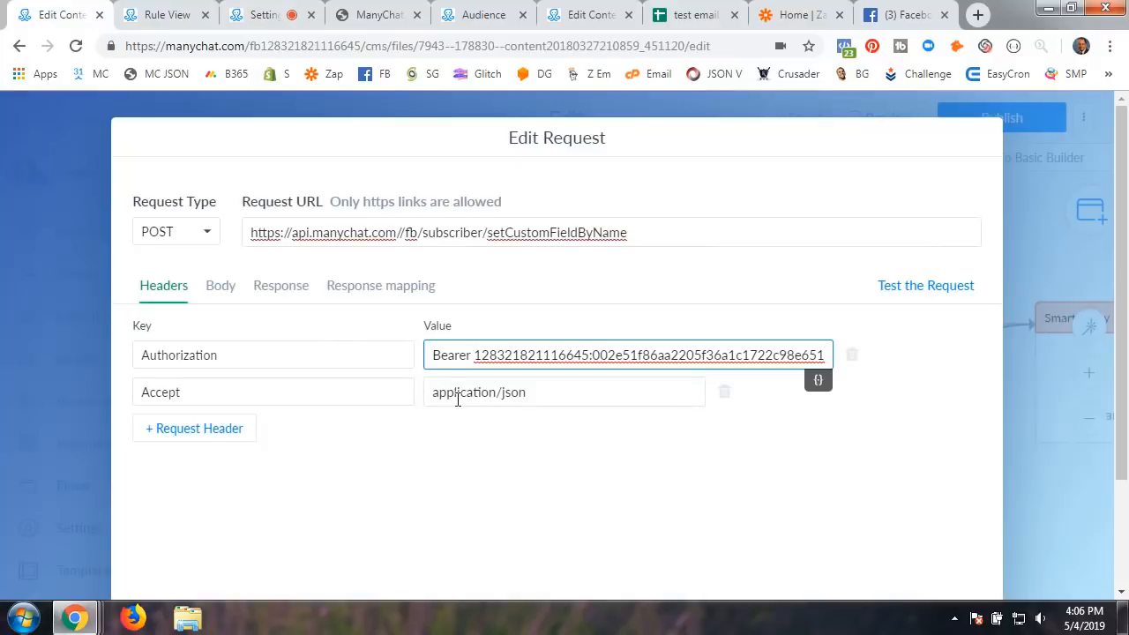
Confirm the Accept header is application/json, then display the request's JSON body
click(282, 388)
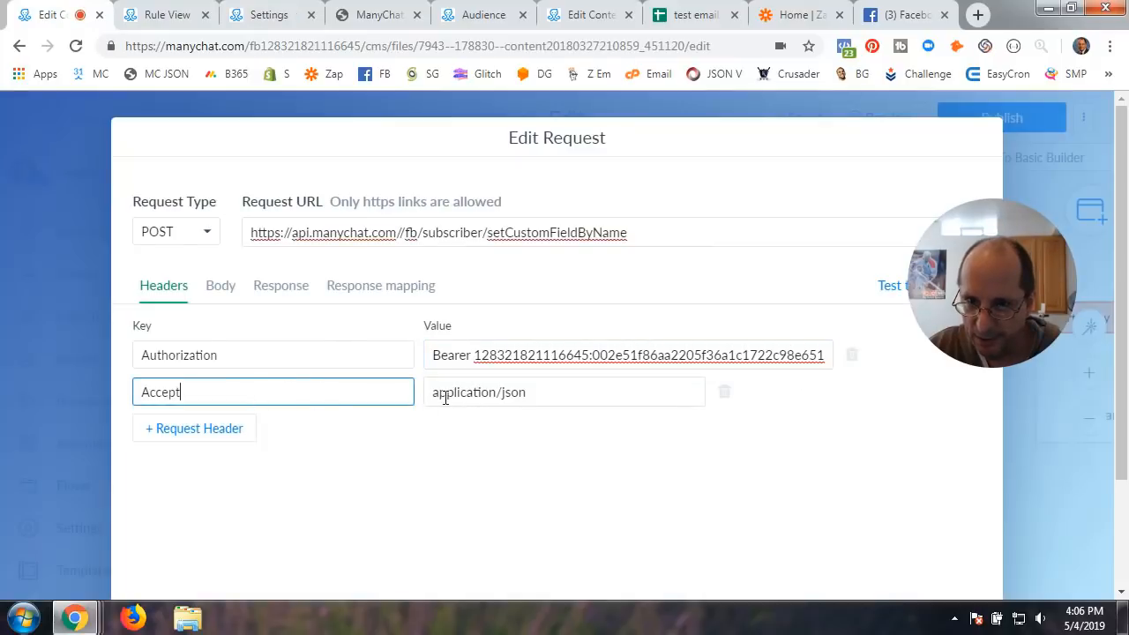
drag(182, 391, 140, 391)
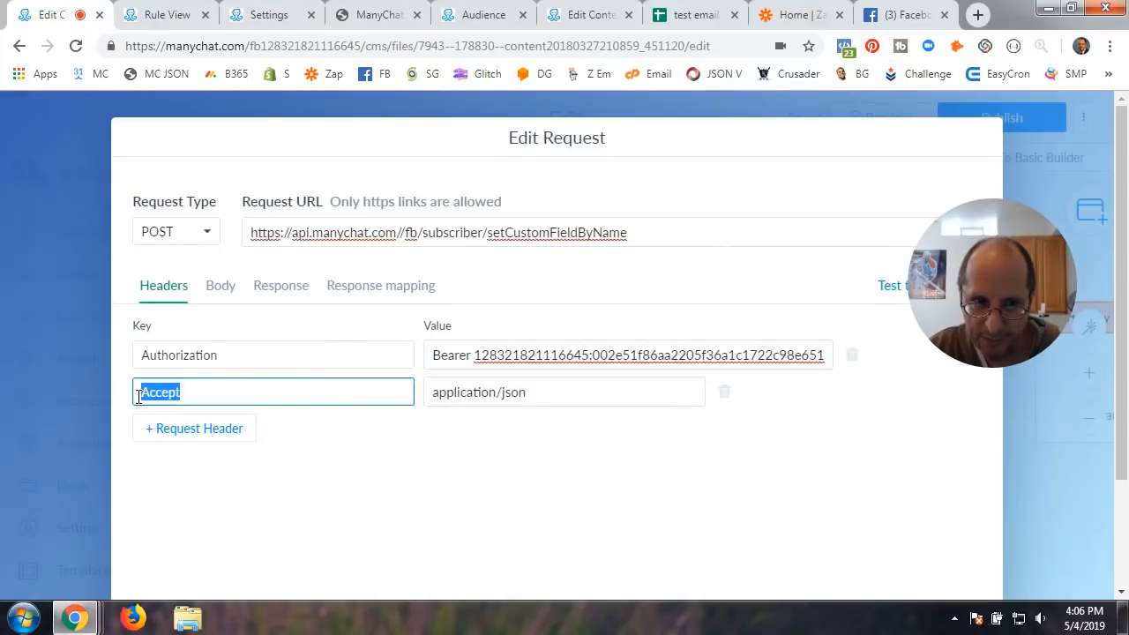
drag(534, 396, 414, 401)
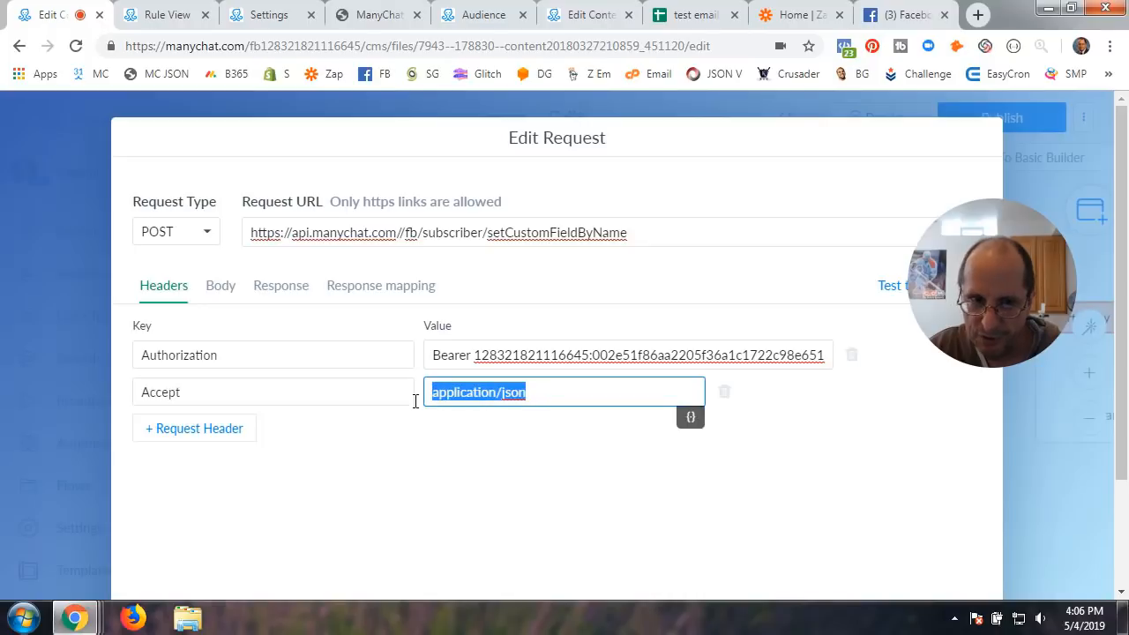
click(221, 294)
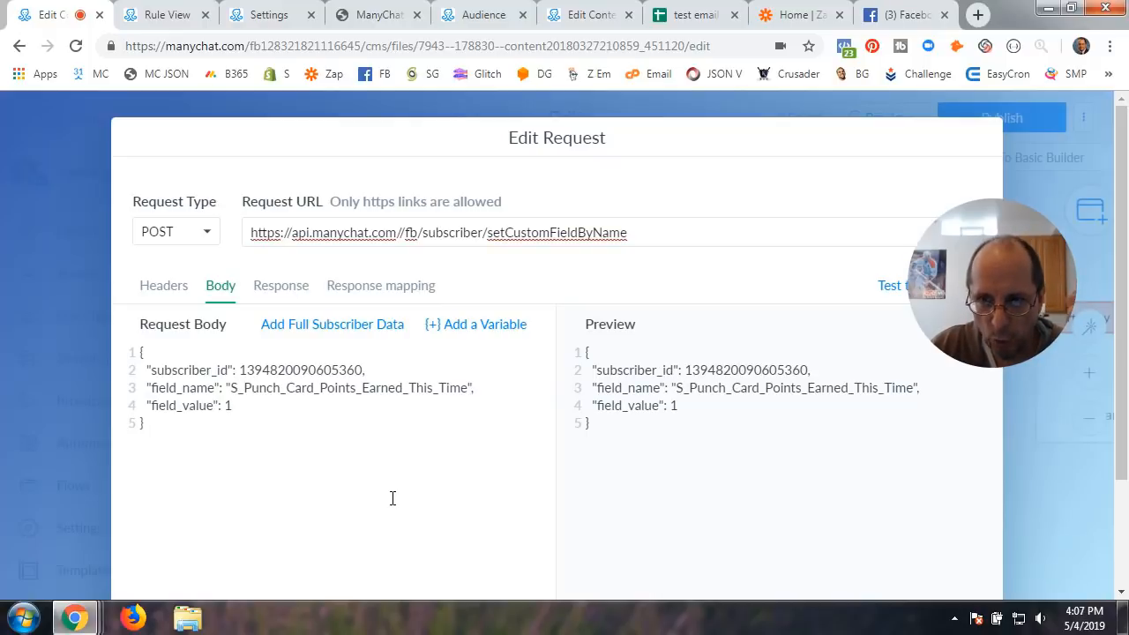
Verify the body sets S_Punch_Card_Points_Earned_This_Time to 1, then go back to the Bot Settings API page
click(449, 233)
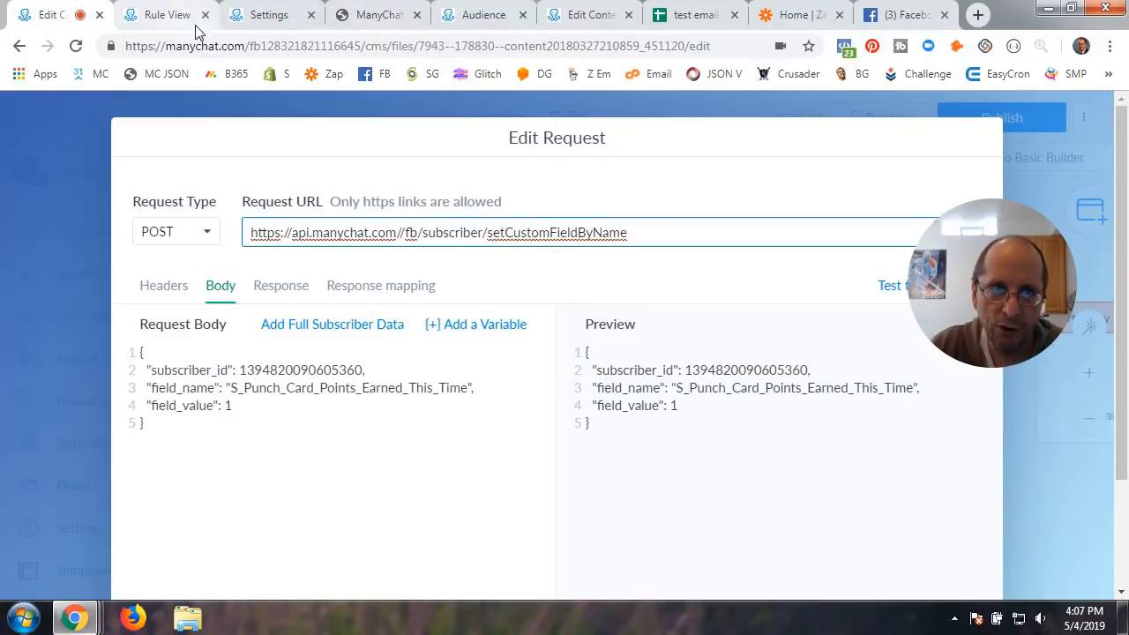
click(278, 20)
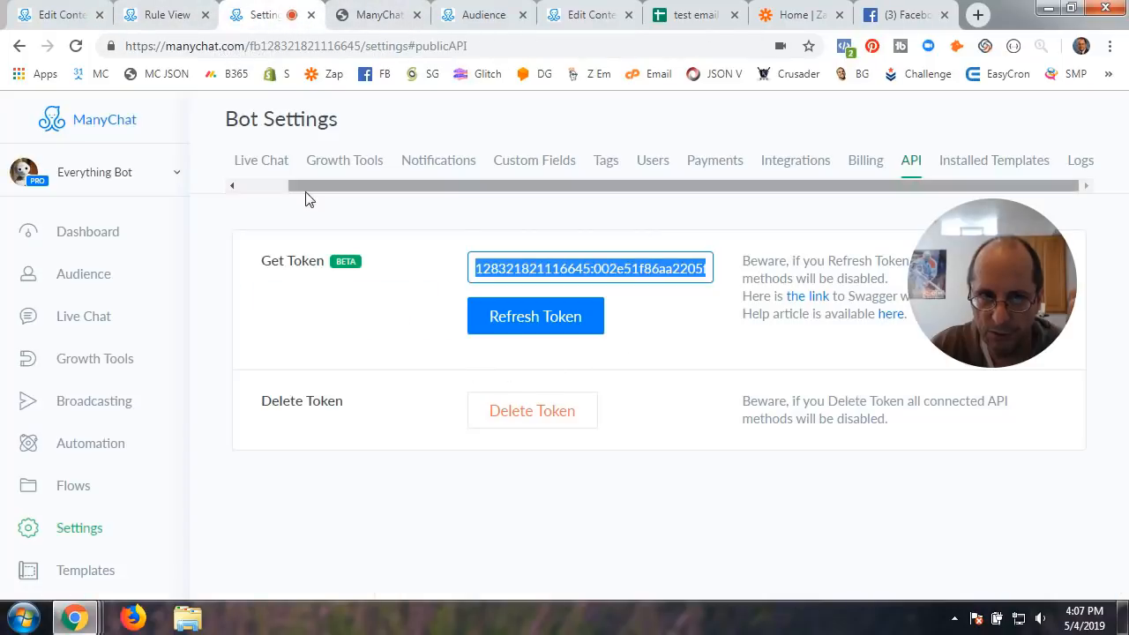
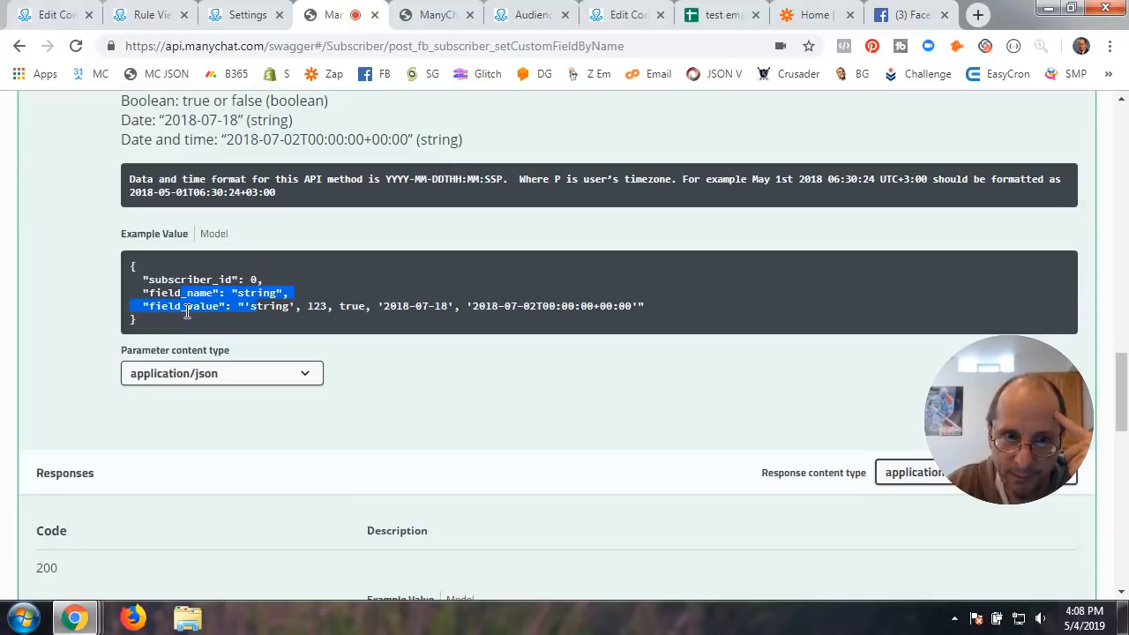
Highlight the date examples in the example JSON's field_value sample
click(151, 307)
drag(151, 308, 514, 308)
drag(351, 307, 482, 303)
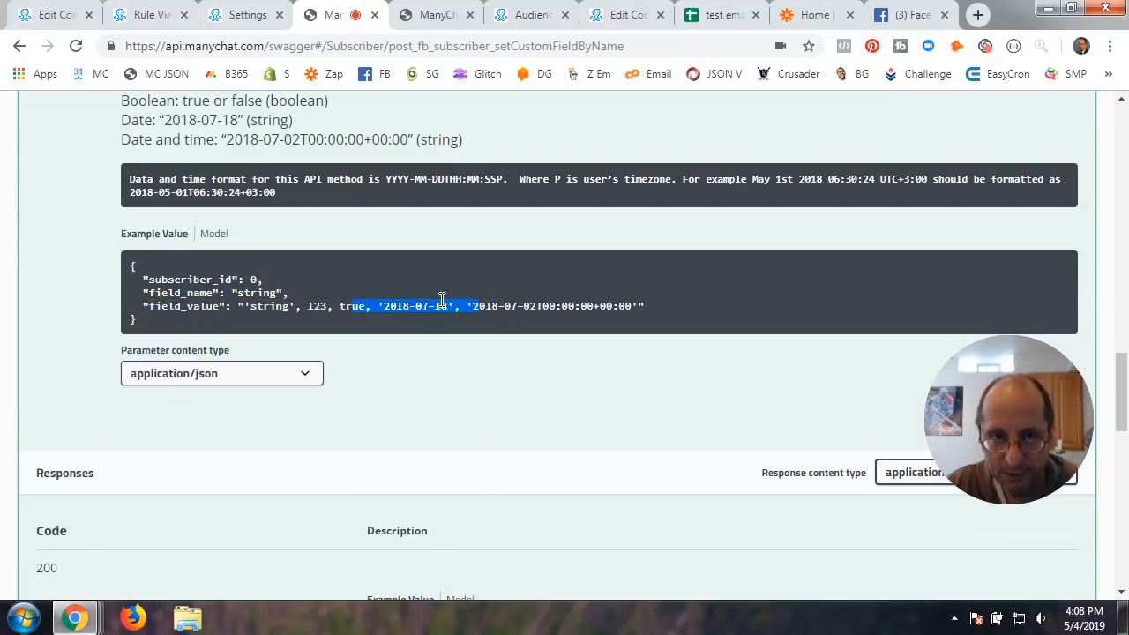
Close the spare tab and select the Swagger request body setting S_Punch_Card_Points_Earned to 1
click(374, 15)
click(343, 22)
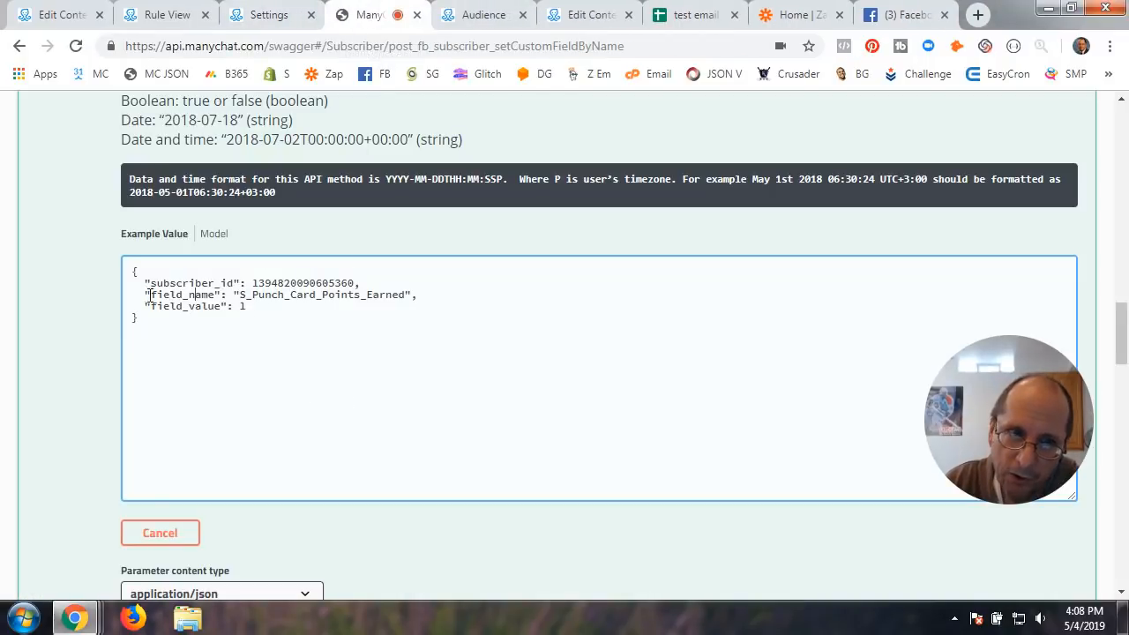
scroll(550, 452, down, 9)
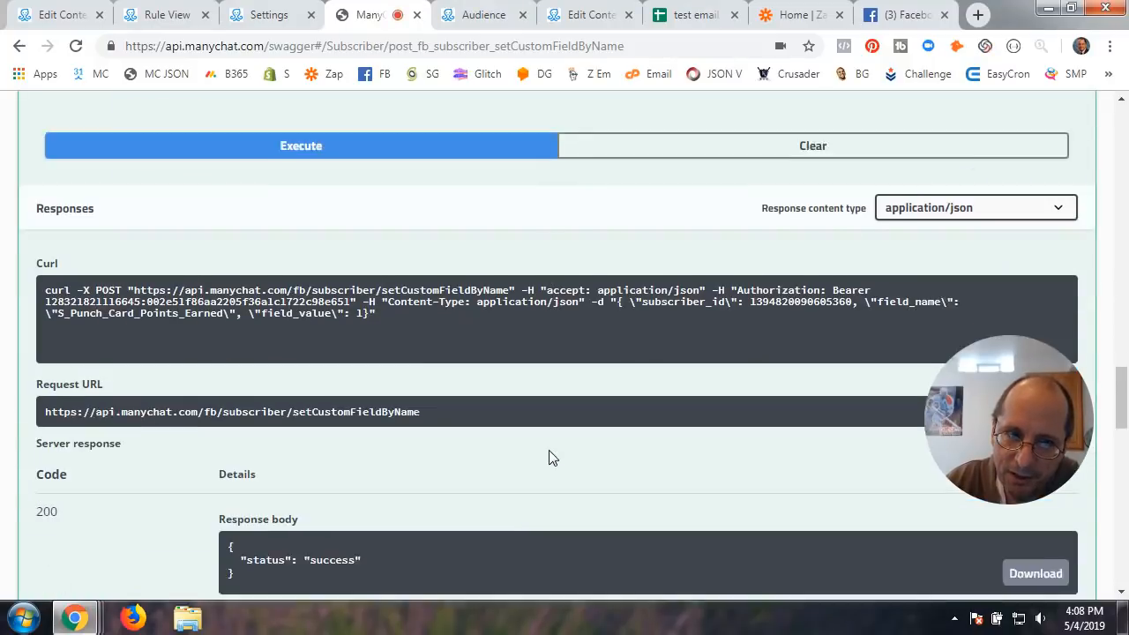
scroll(549, 454, down, 1)
scroll(549, 449, up, 7)
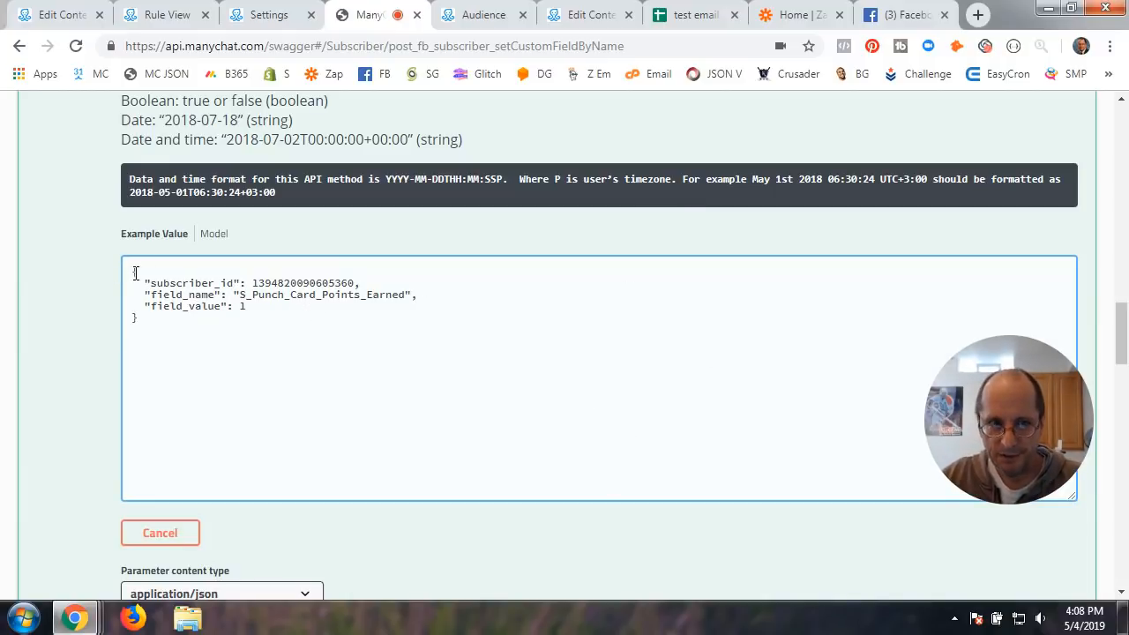
drag(147, 275, 178, 329)
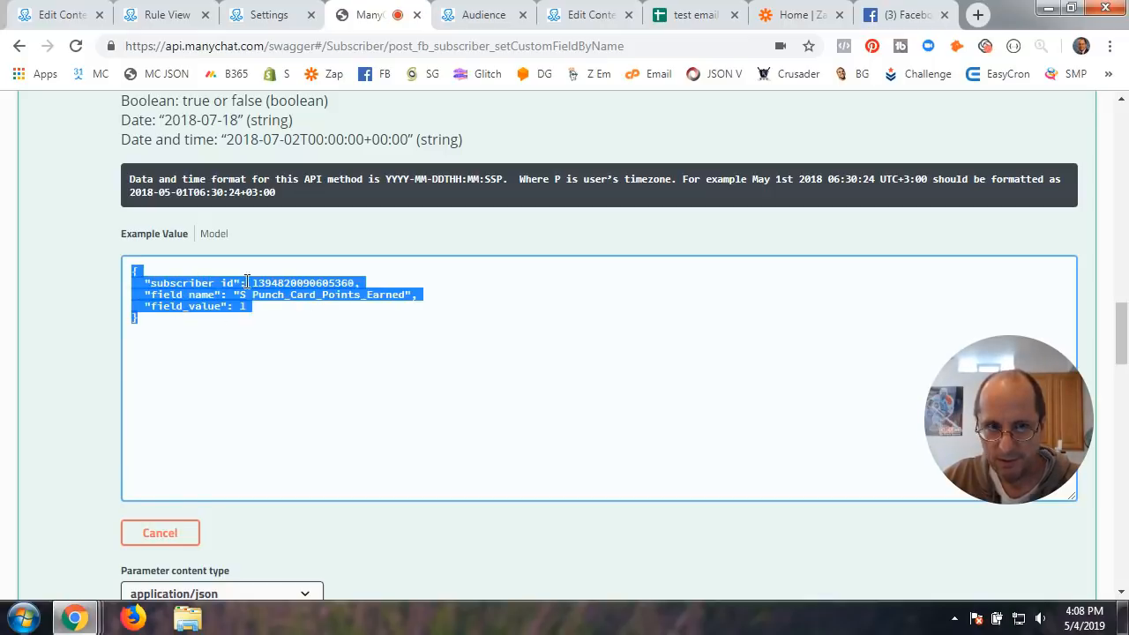
Review the request's Body, Response mapping and Response sections, then bring up the Points Calc rule
click(78, 15)
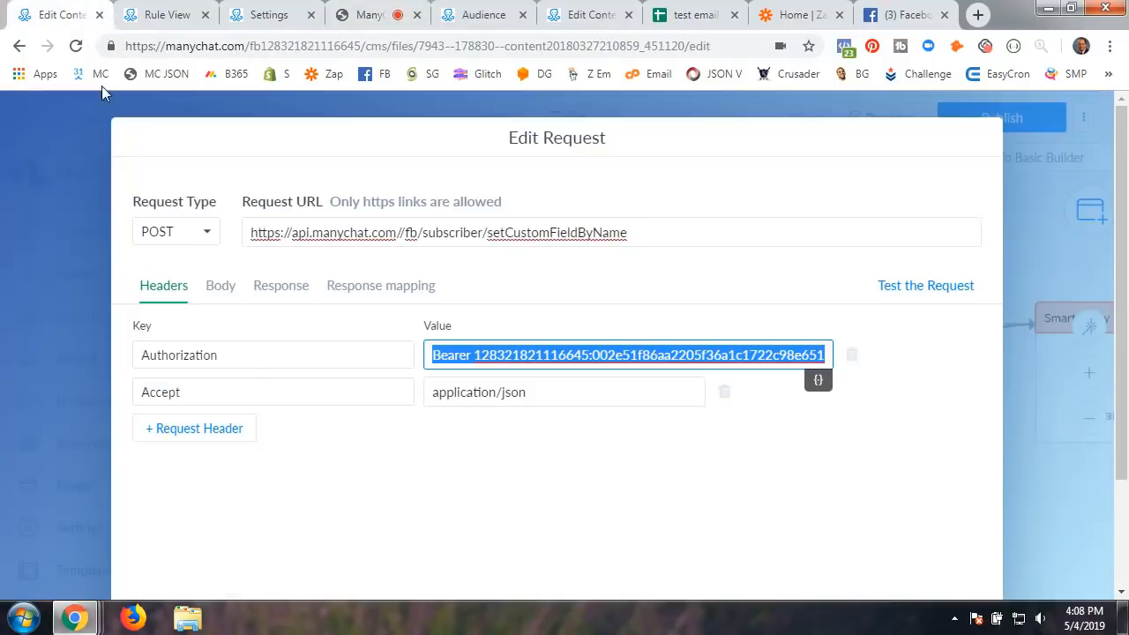
click(222, 291)
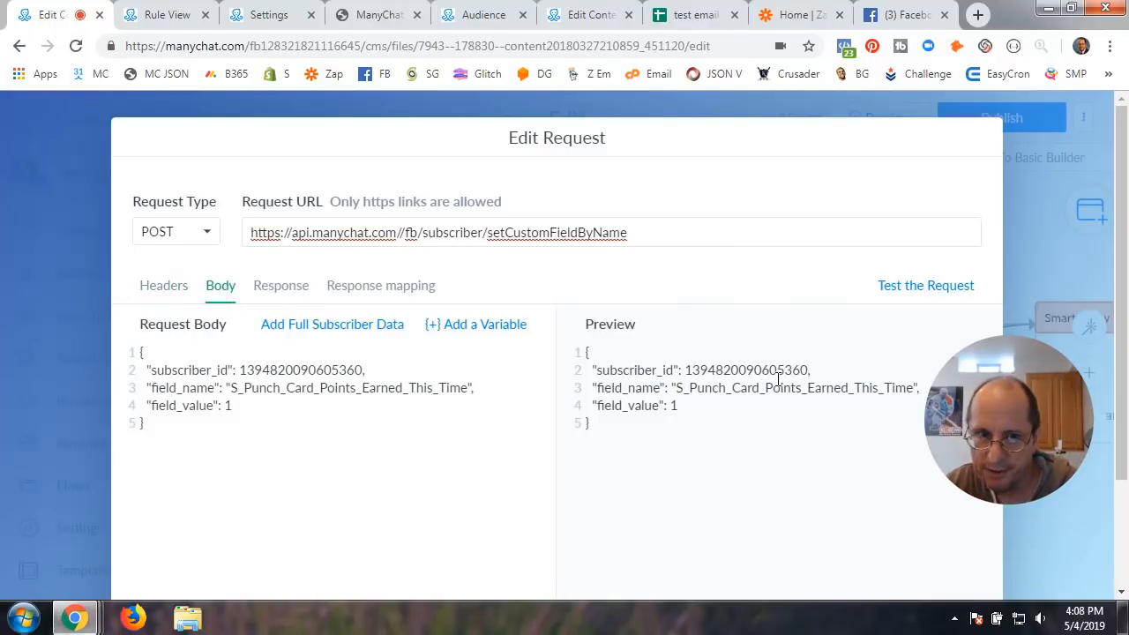
click(349, 295)
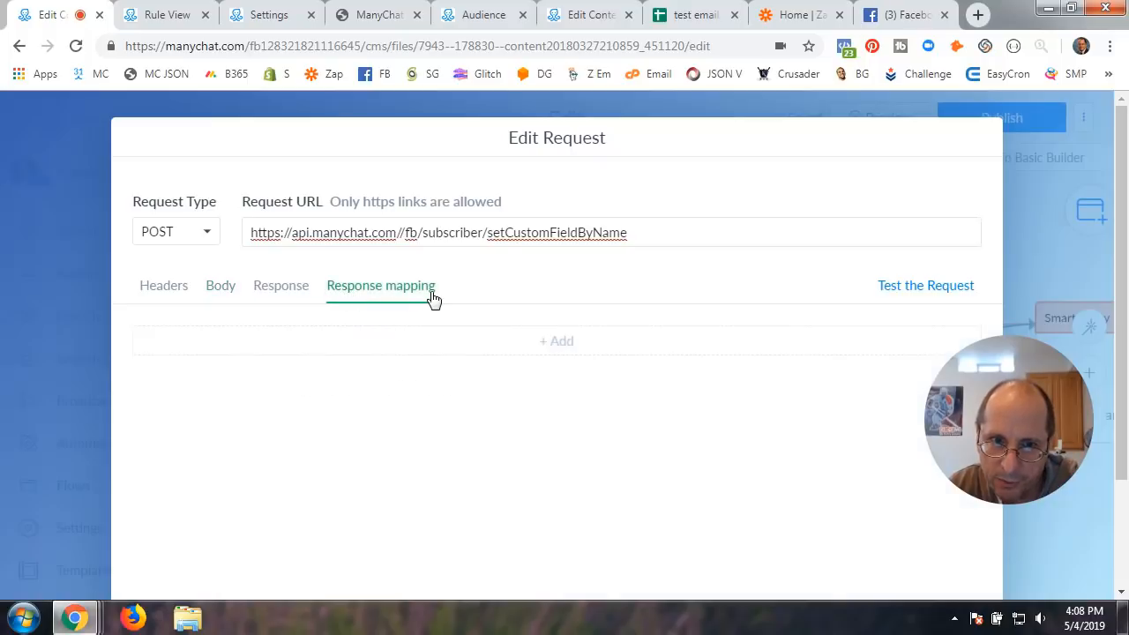
click(297, 297)
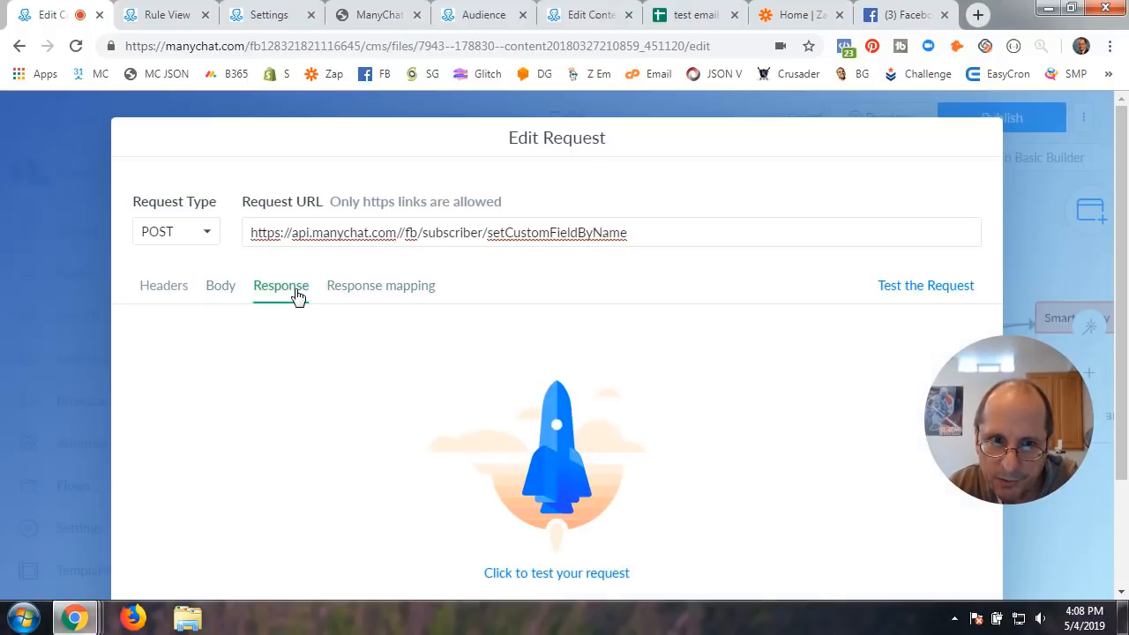
click(220, 291)
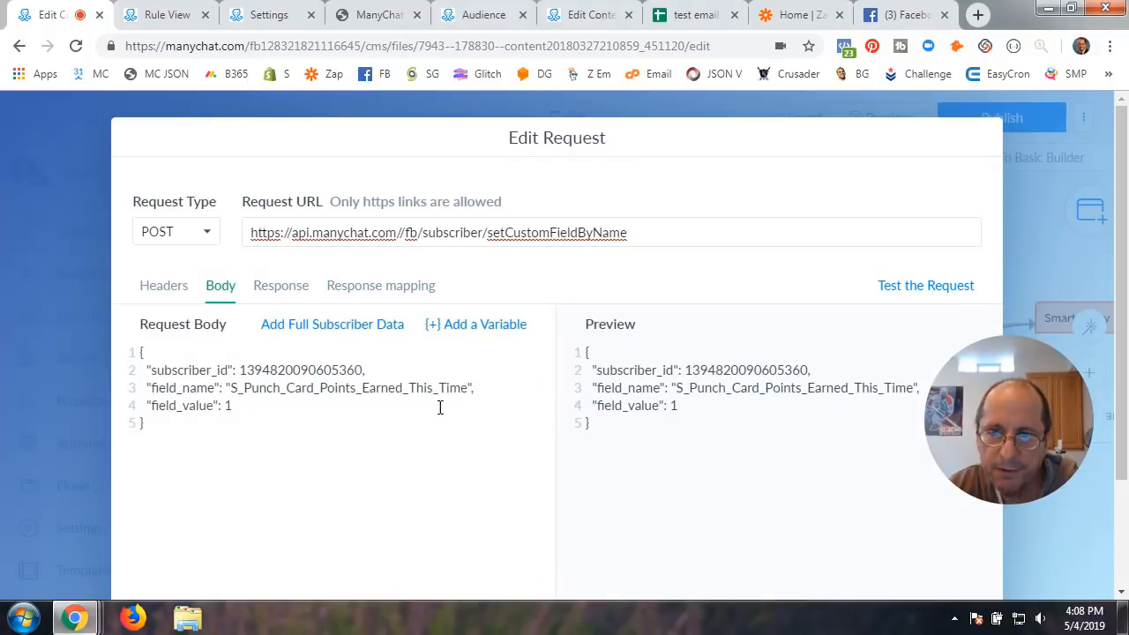
click(163, 14)
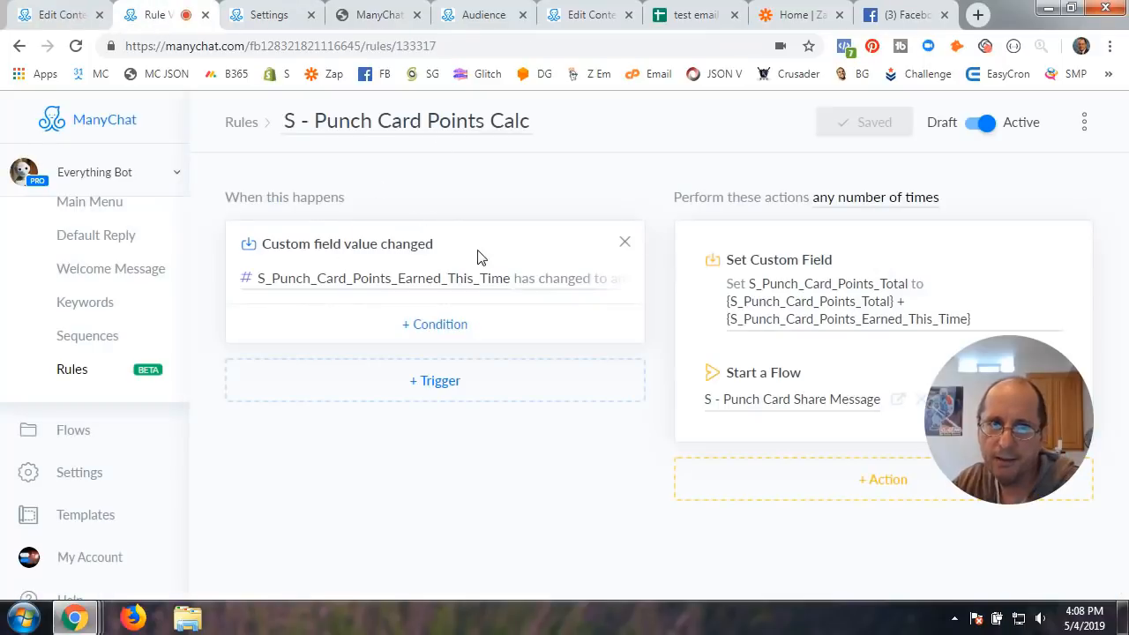
Add a second 'Custom field value changed' trigger to the S - Punch Card Points Calc rule
click(244, 123)
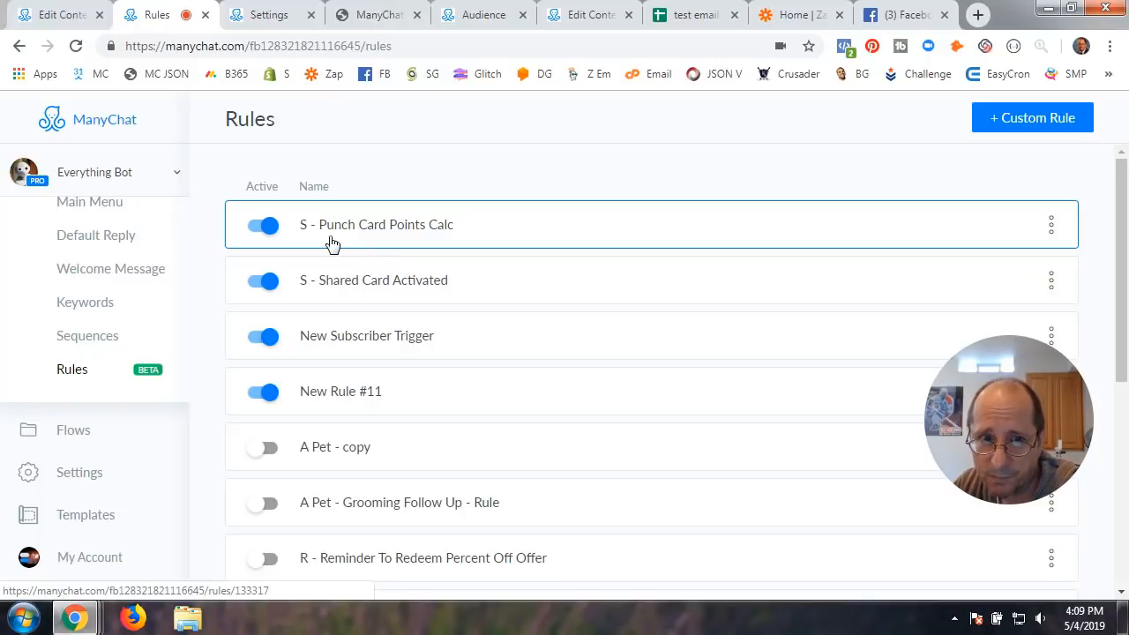
click(388, 233)
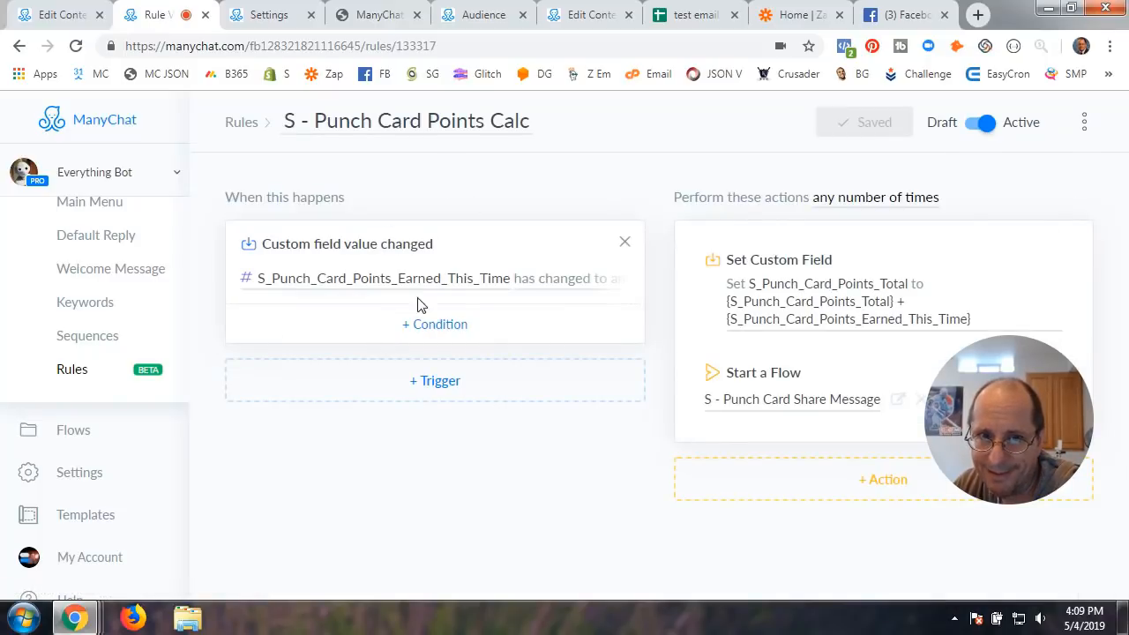
click(438, 385)
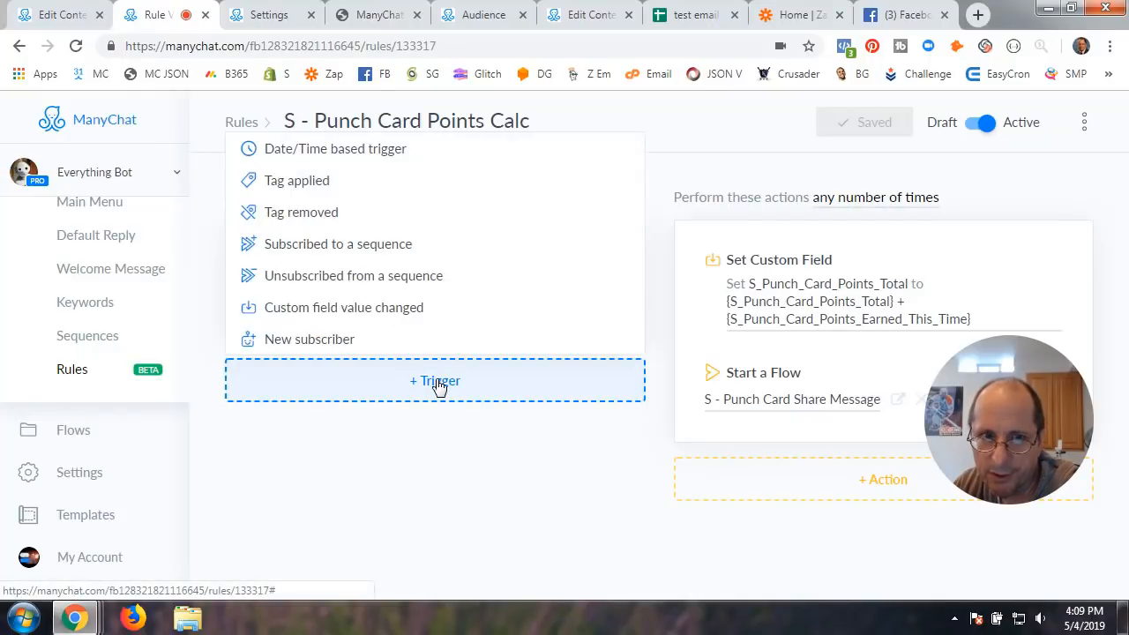
click(357, 318)
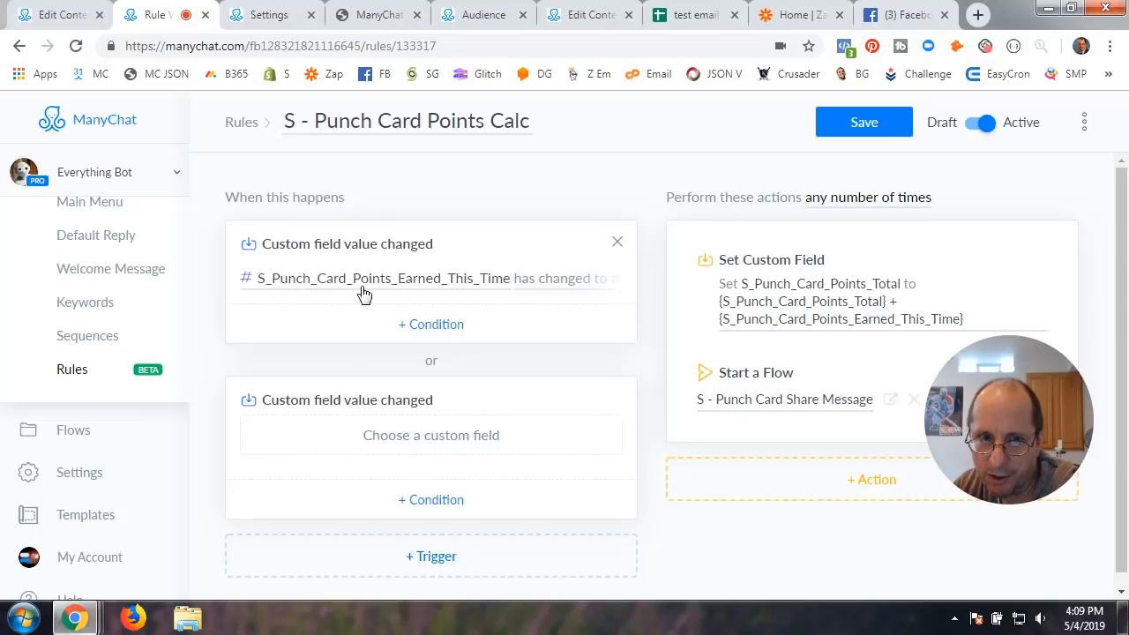
click(74, 17)
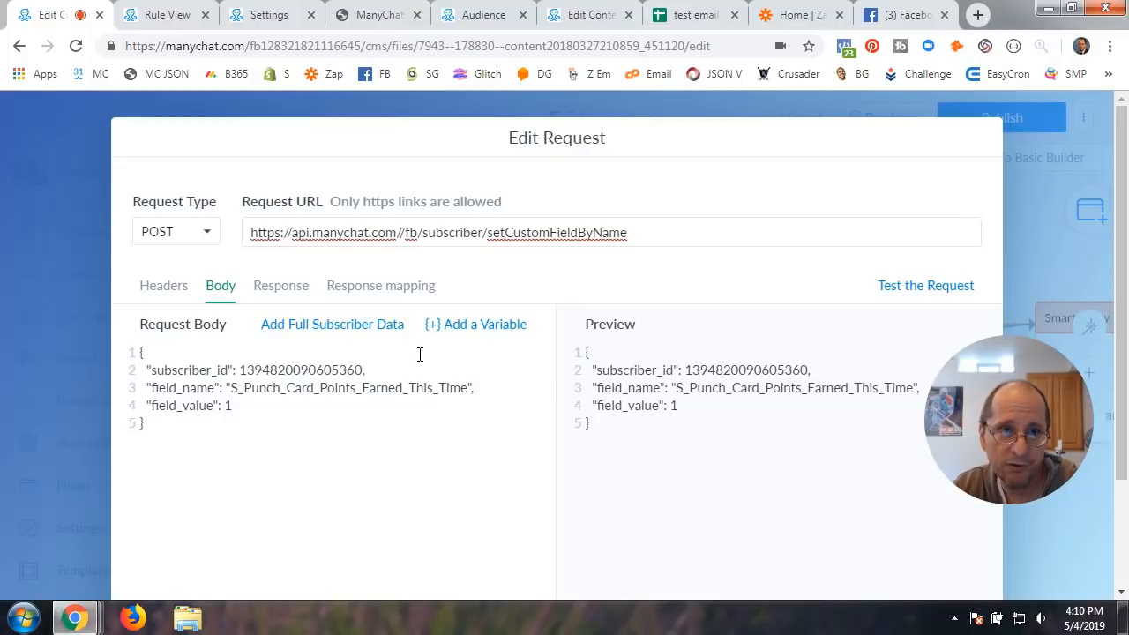
Set the new trigger to watch S_Punch_Card_Points_Earned_This_Time changing to any value
click(167, 14)
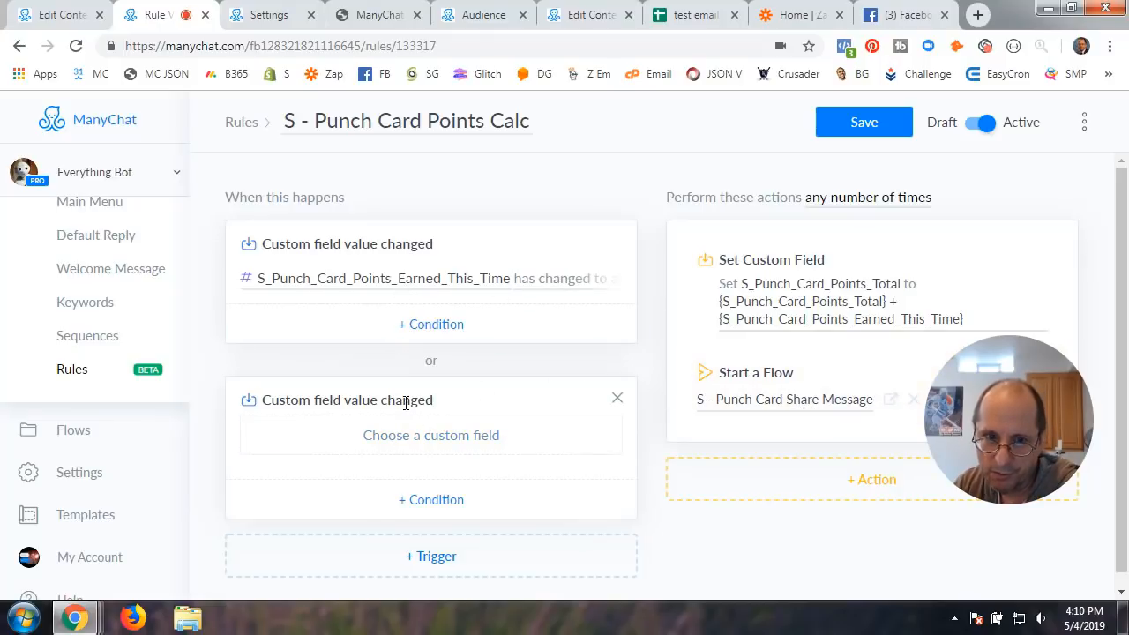
click(403, 448)
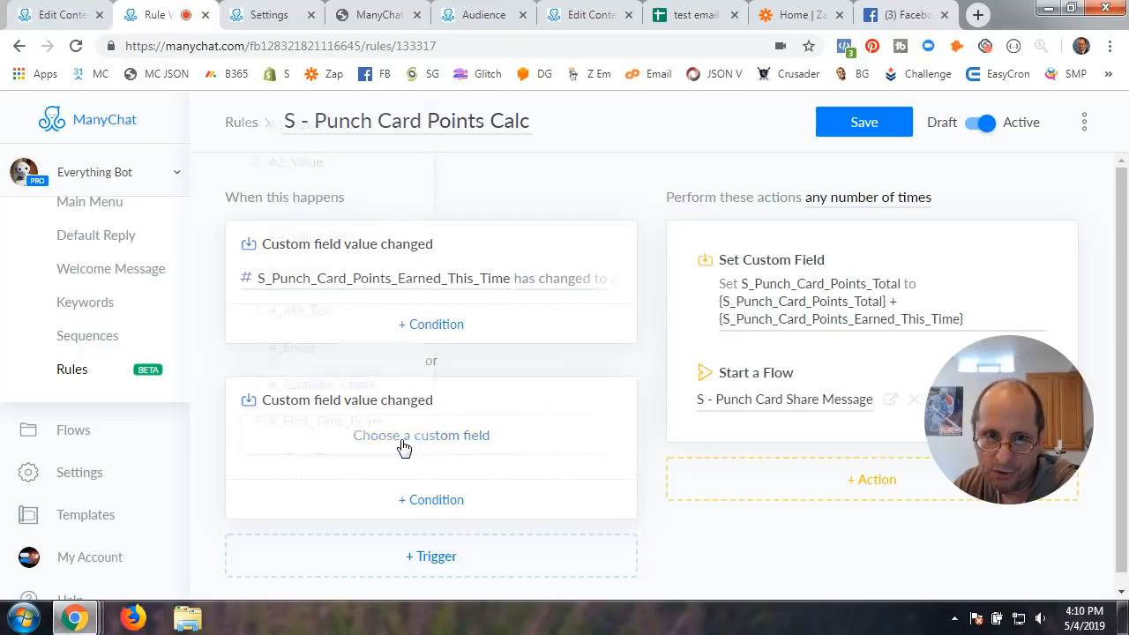
scroll(320, 410, down, 3)
scroll(322, 415, down, 2)
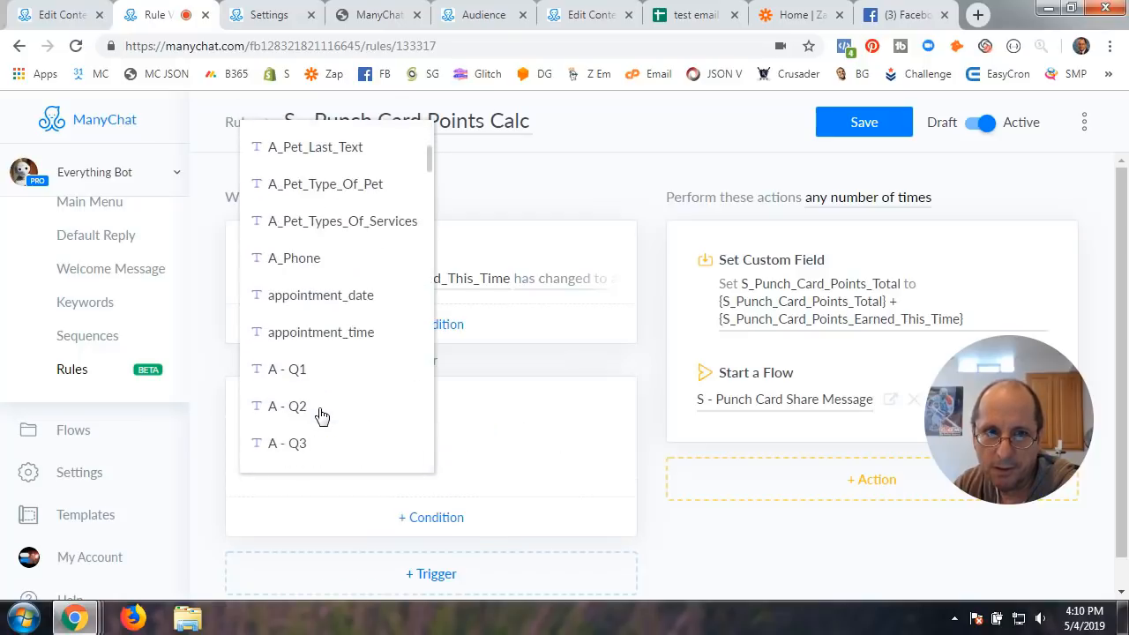
scroll(322, 415, down, 20)
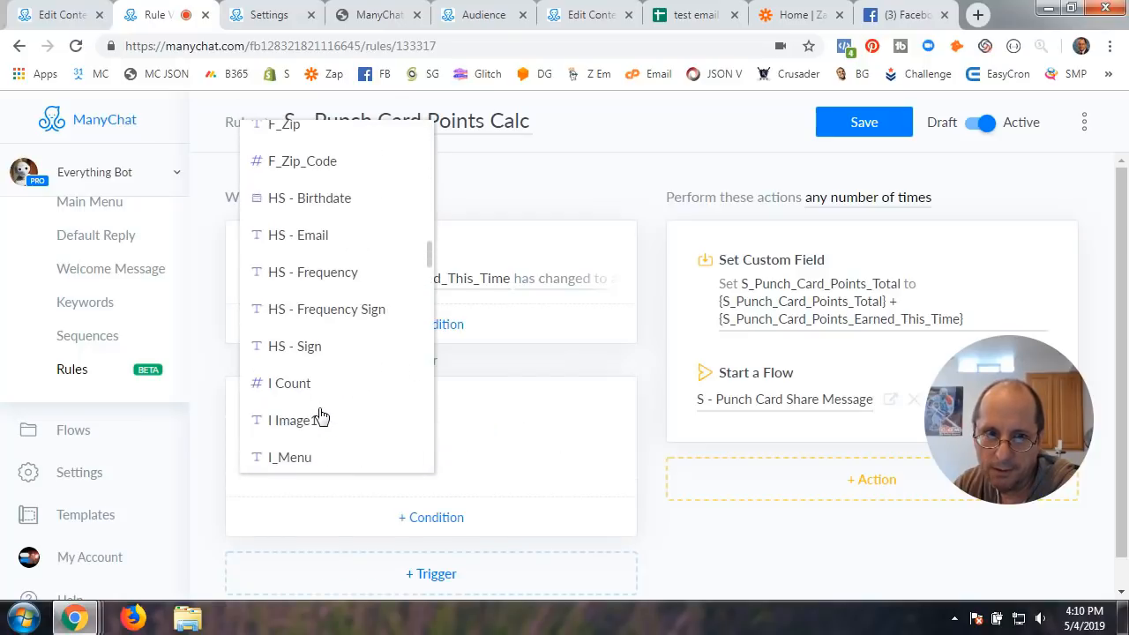
scroll(322, 415, down, 15)
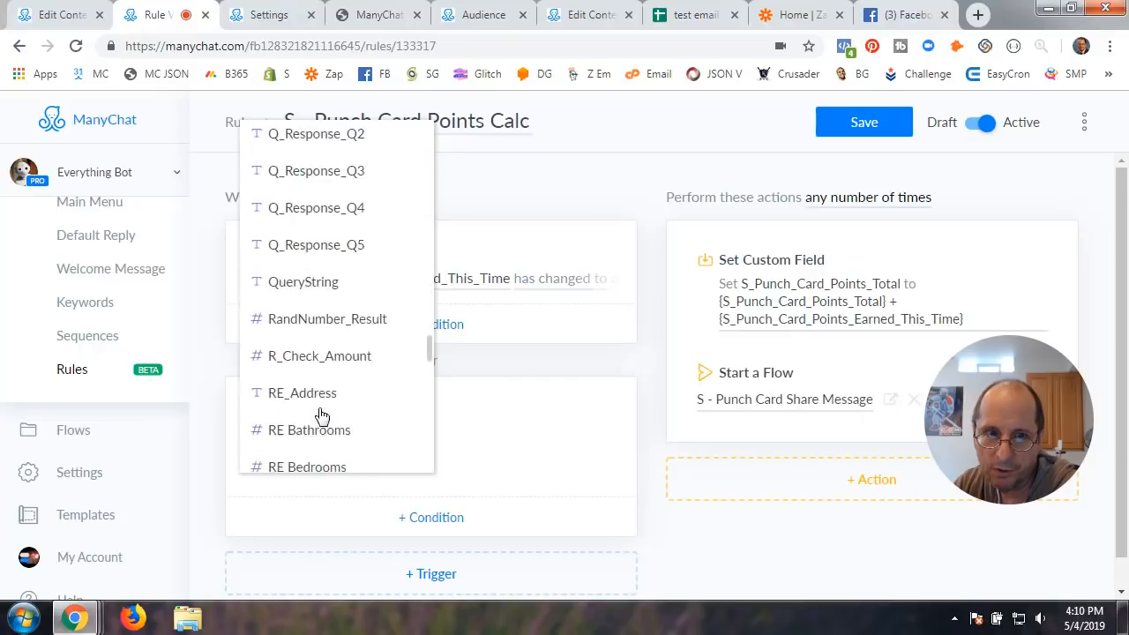
scroll(322, 415, down, 10)
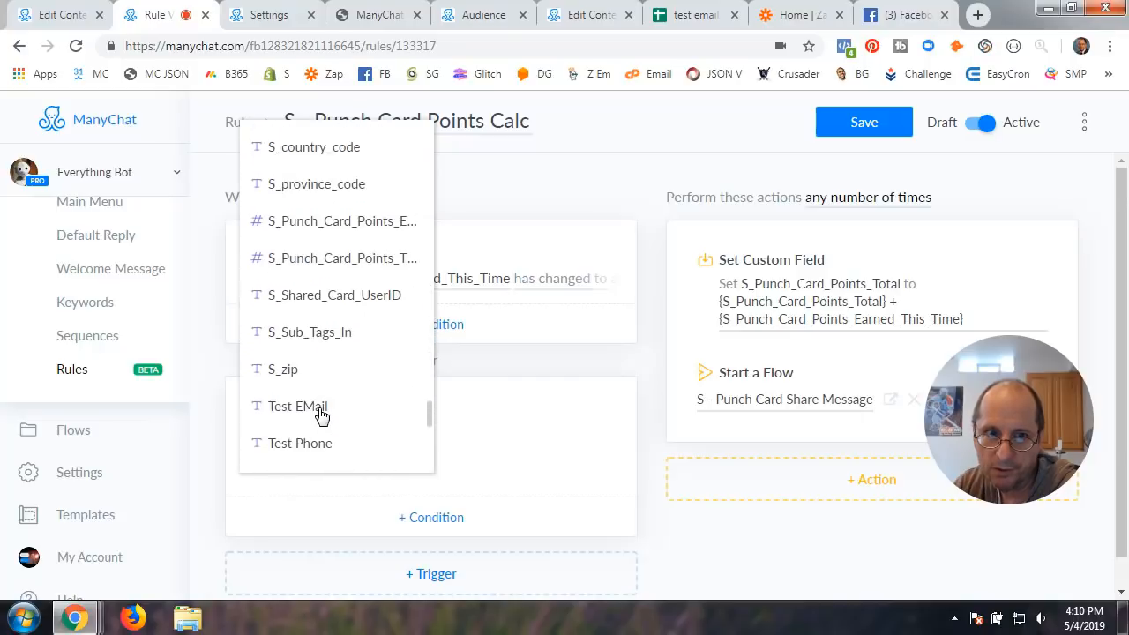
click(336, 223)
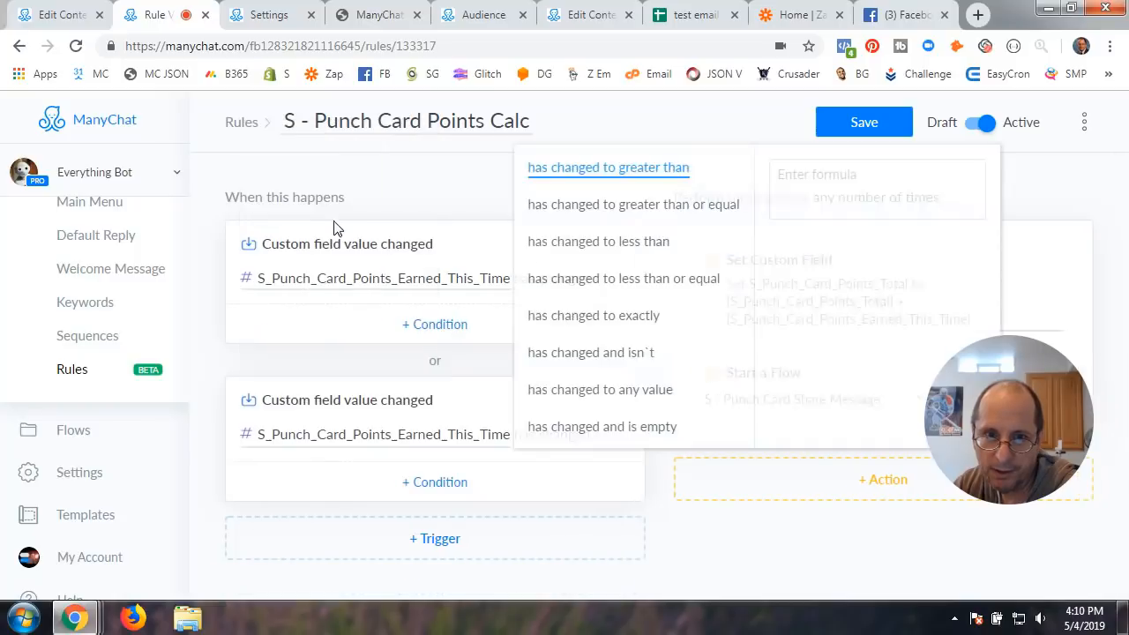
click(598, 397)
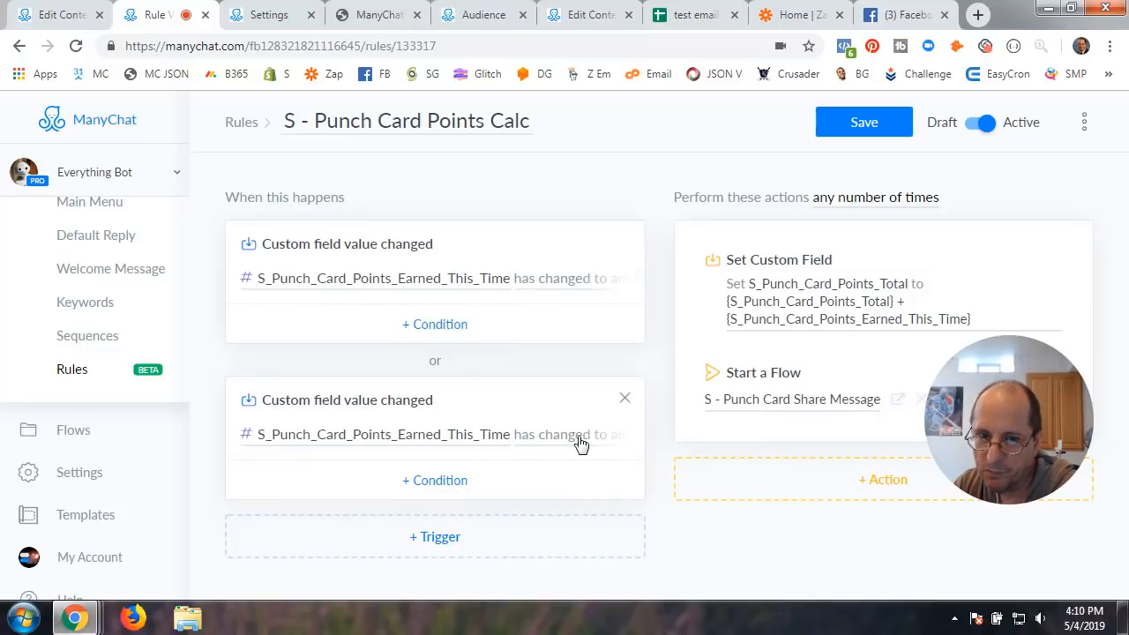
Delete the duplicate trigger and open the Set Custom Field action's editor
click(626, 402)
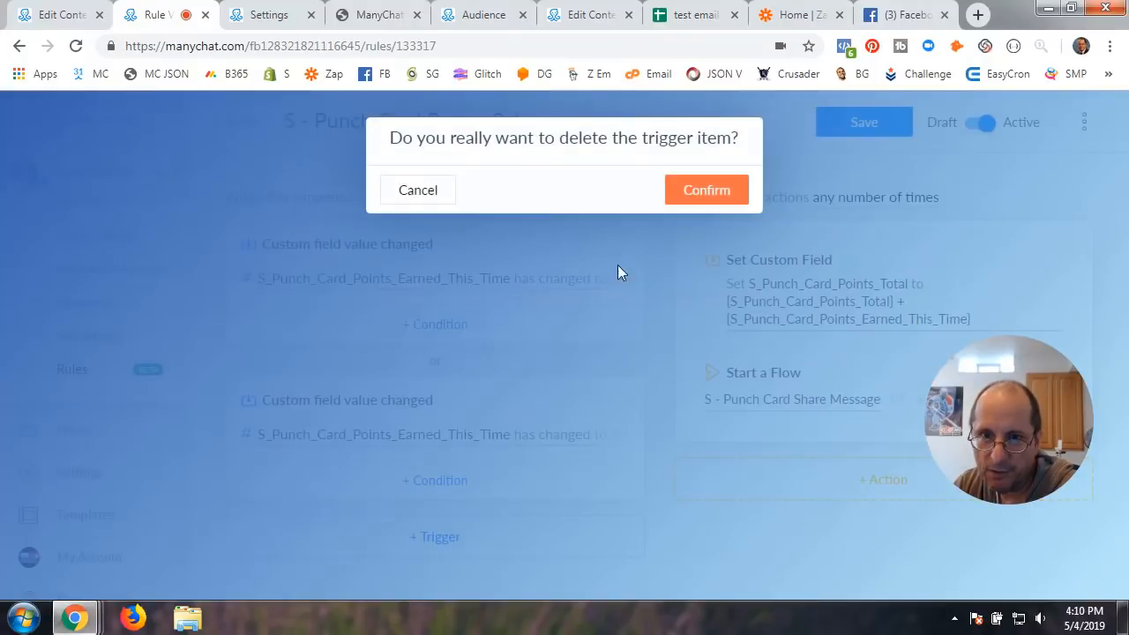
click(693, 191)
click(933, 280)
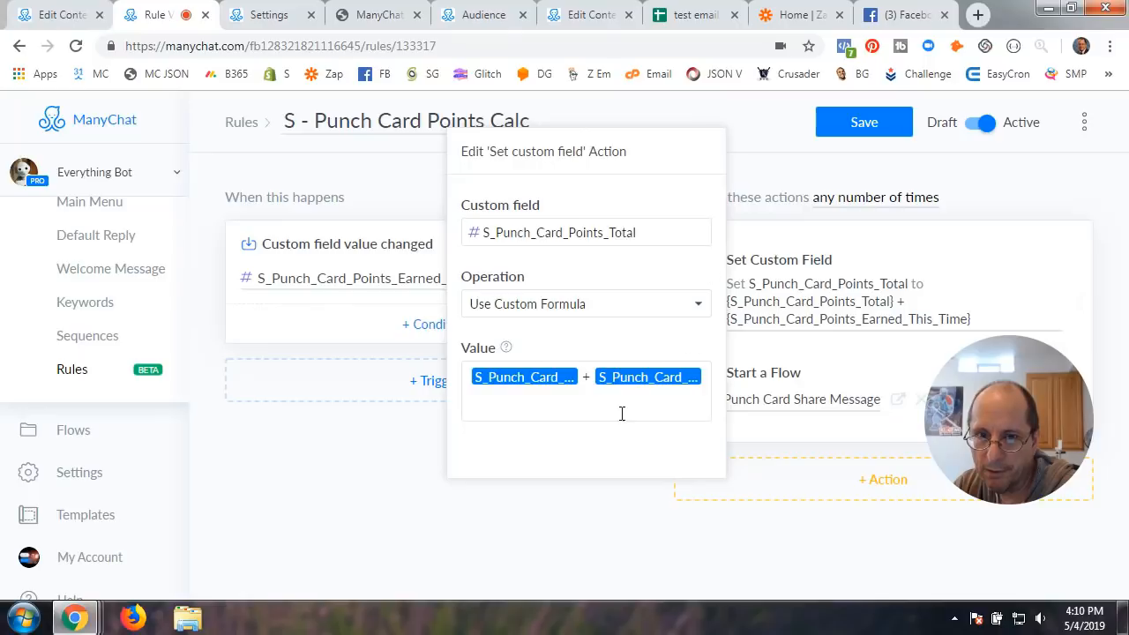
Add an extra Set Custom Field action to the rule, then delete it again
click(371, 468)
click(889, 485)
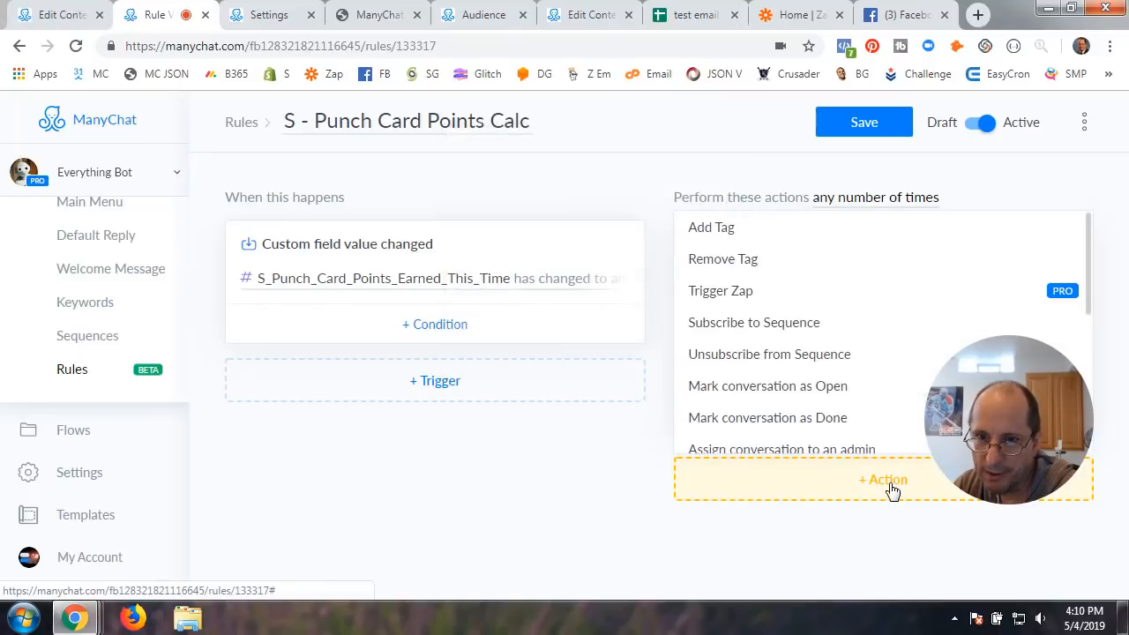
scroll(750, 412, down, 3)
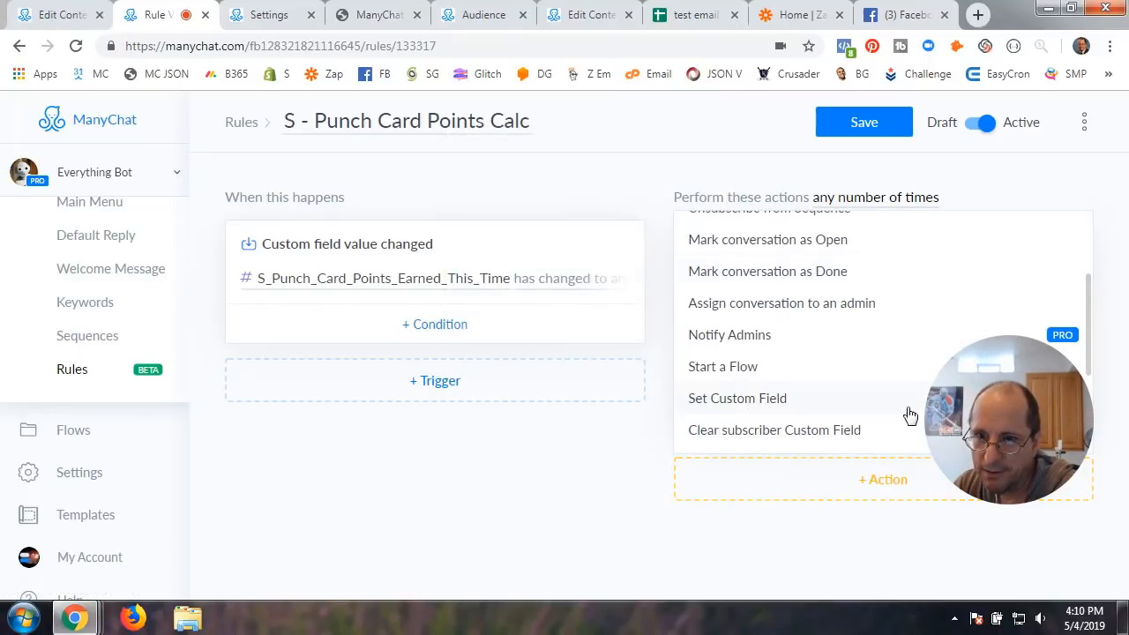
click(752, 404)
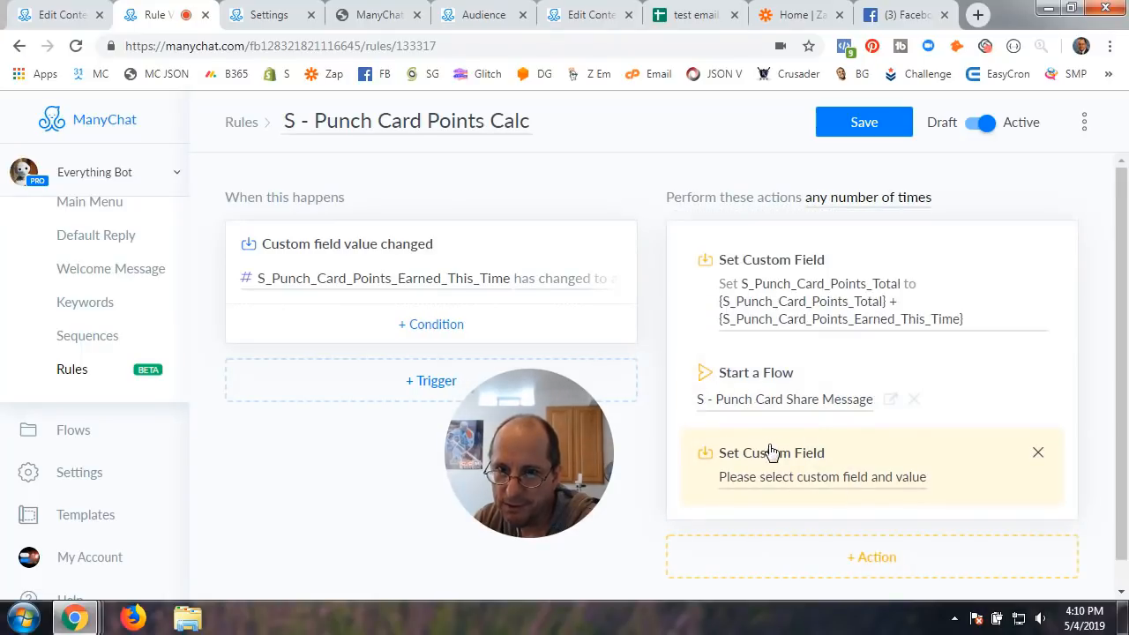
click(804, 476)
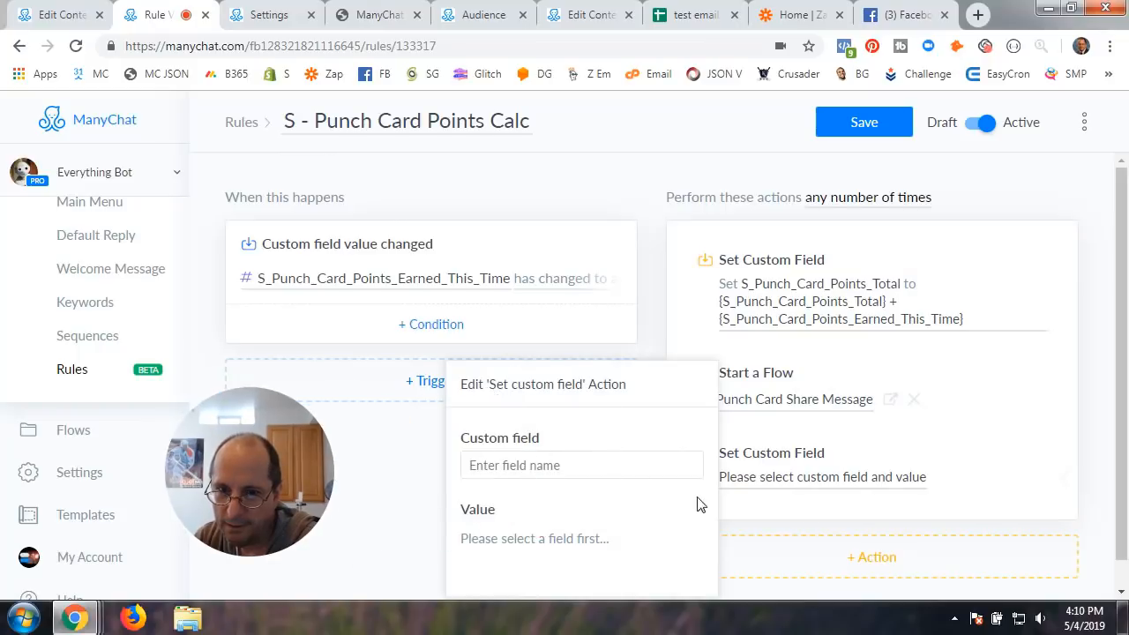
click(887, 461)
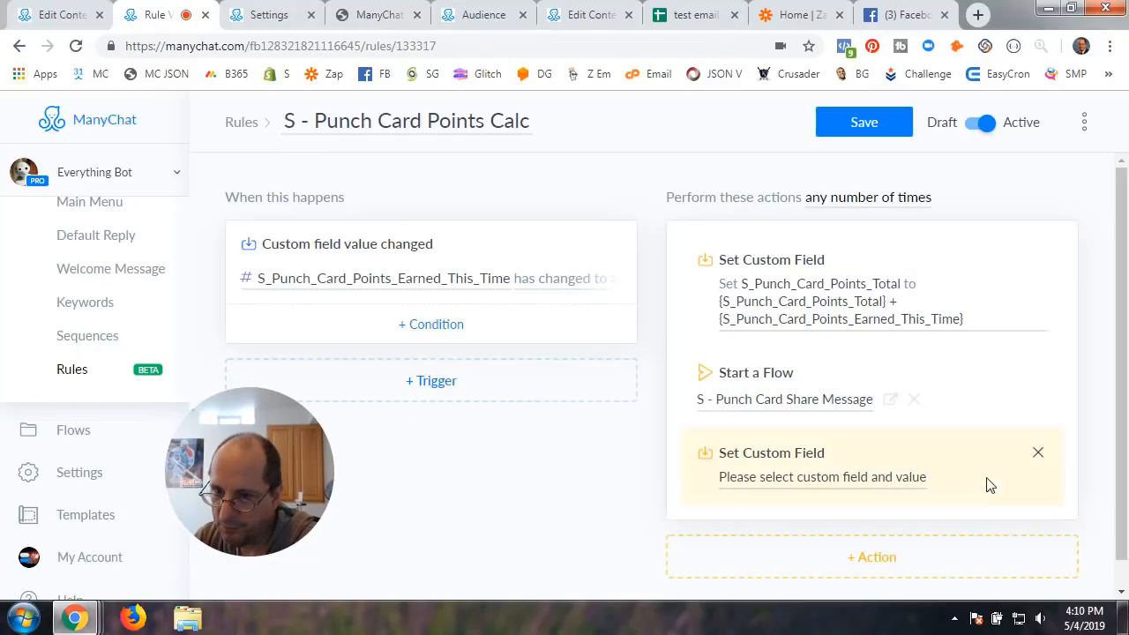
click(1037, 453)
click(730, 194)
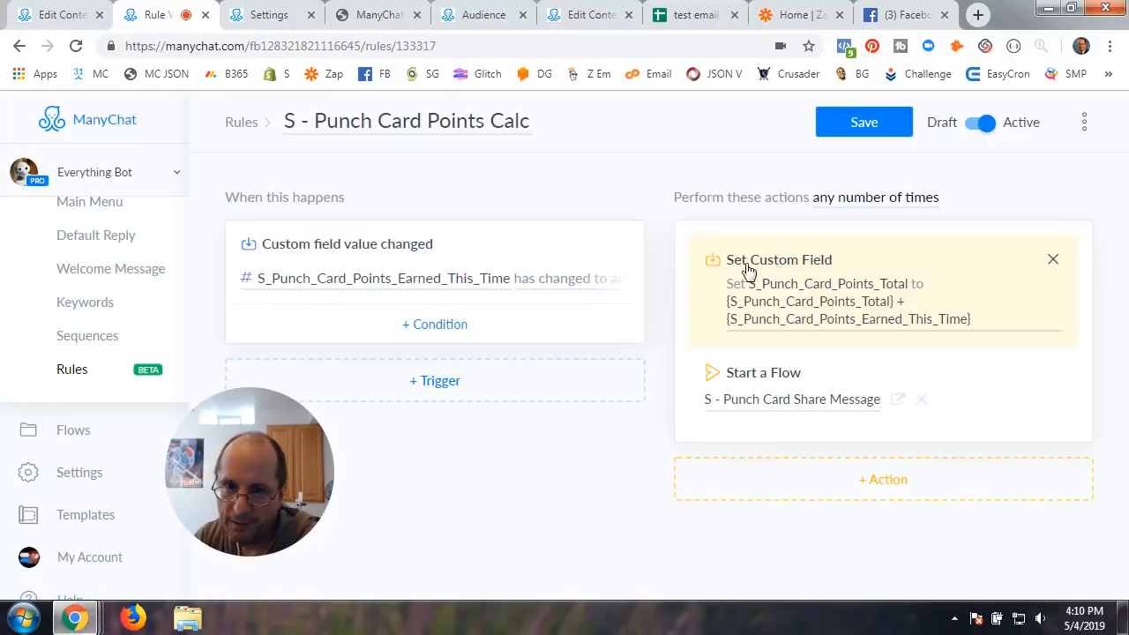
Keep the points-total action on Use Custom Formula and save the rule
click(829, 303)
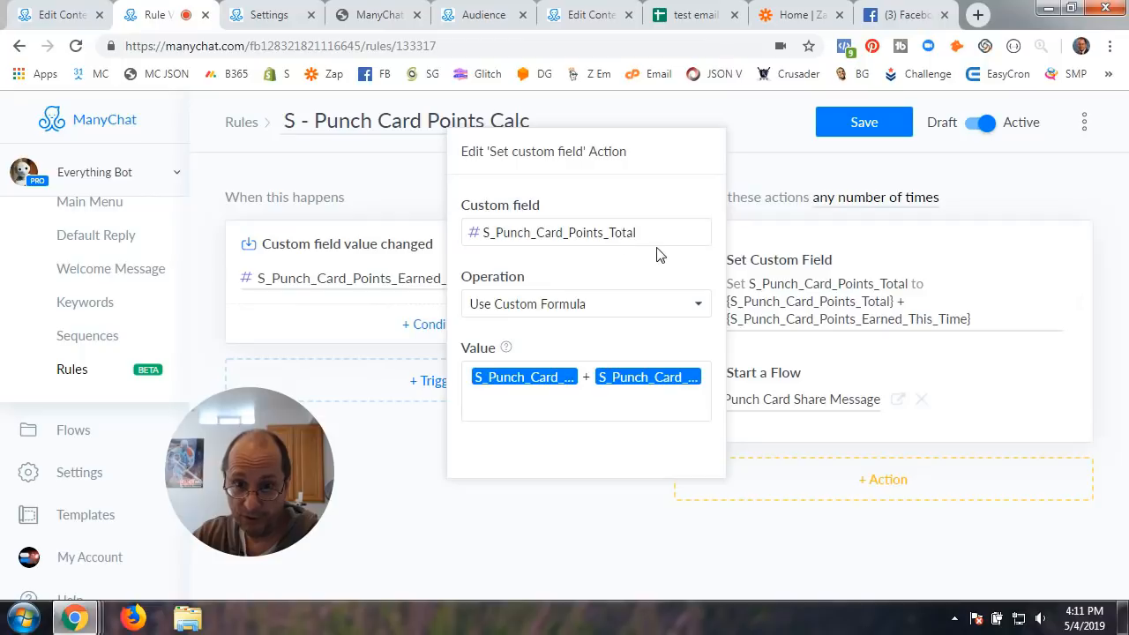
click(585, 309)
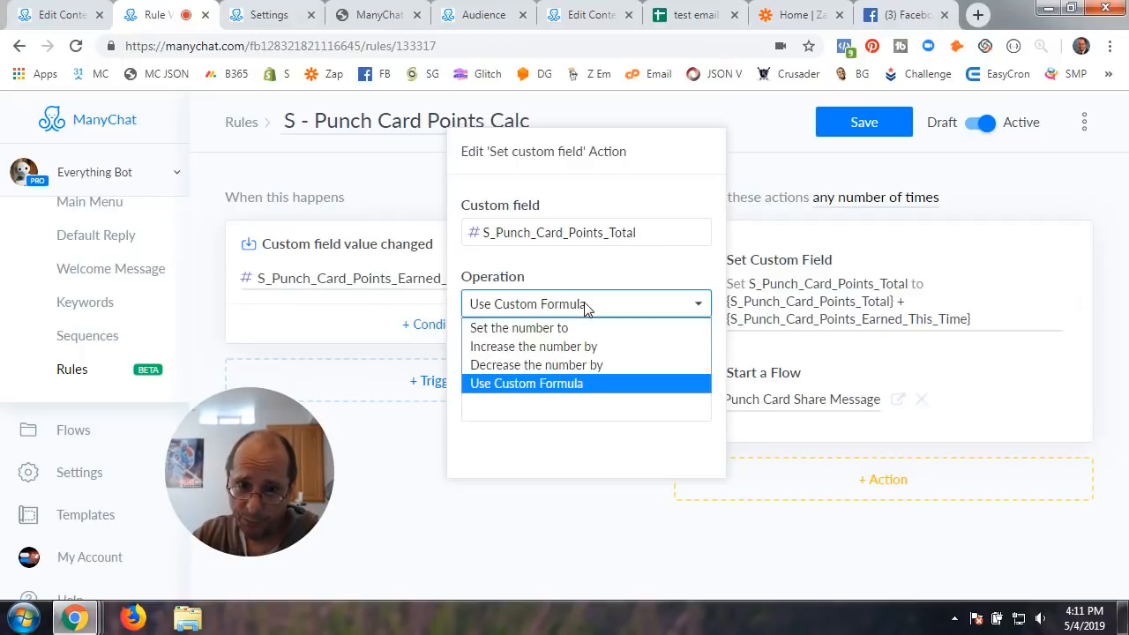
click(527, 384)
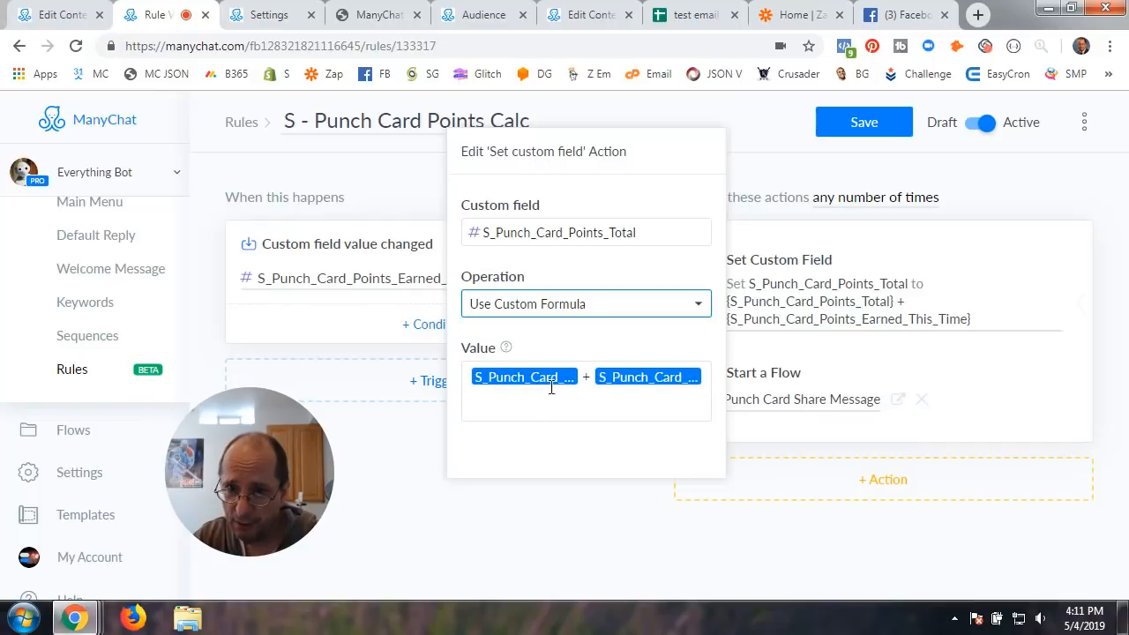
click(589, 231)
click(650, 209)
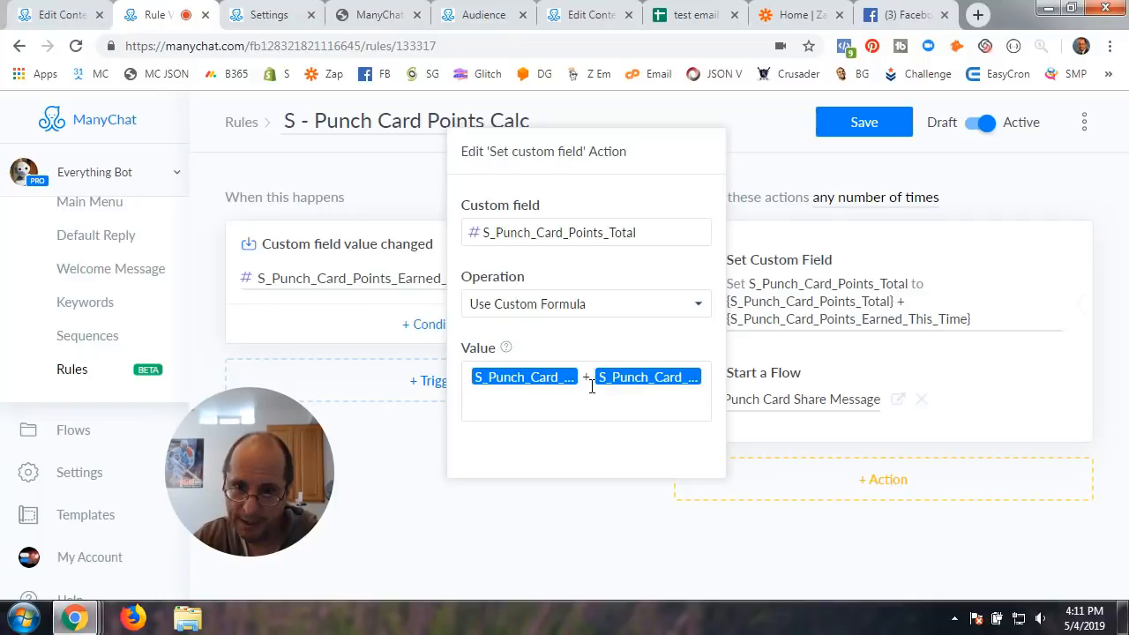
click(781, 161)
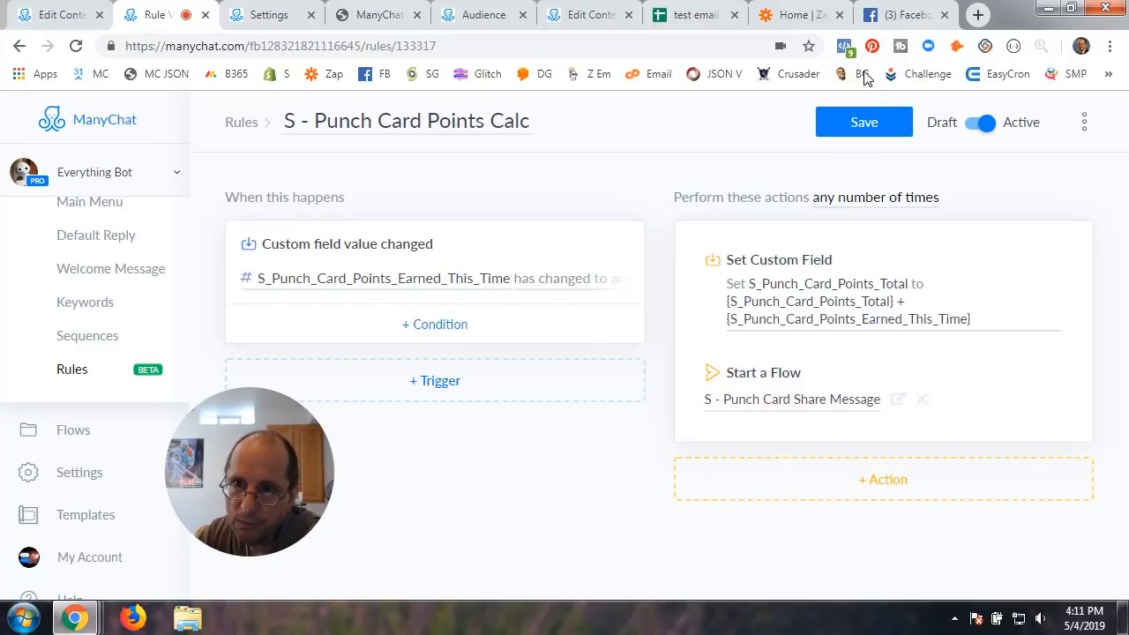
click(858, 126)
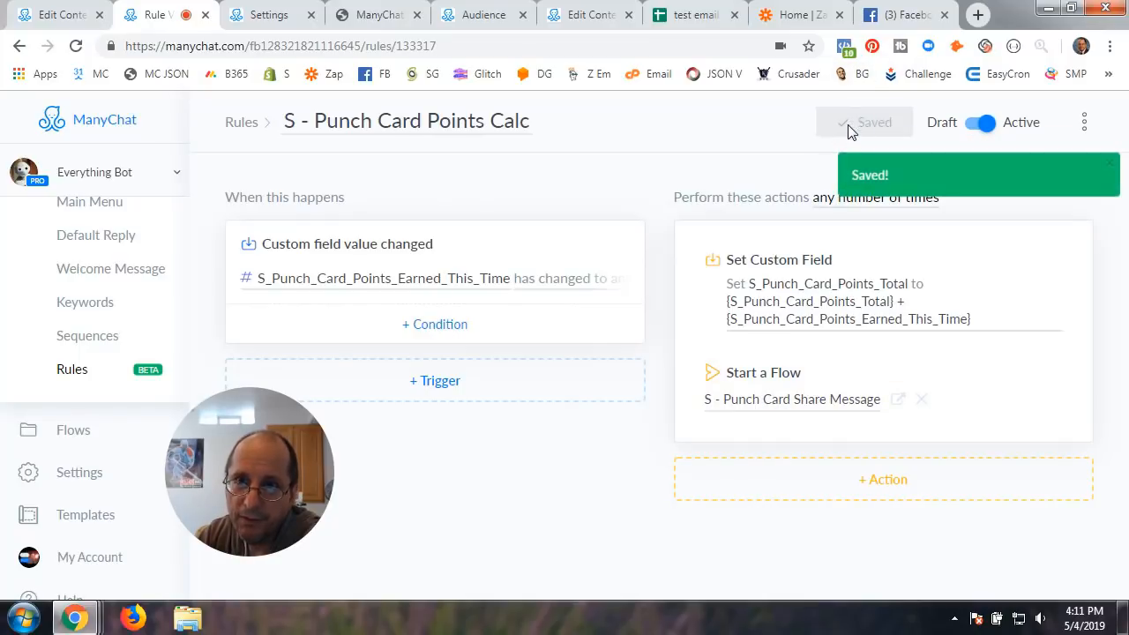
Look at Condition #2 in the Share Message flow, then return to the Coupon Redemption request
click(588, 16)
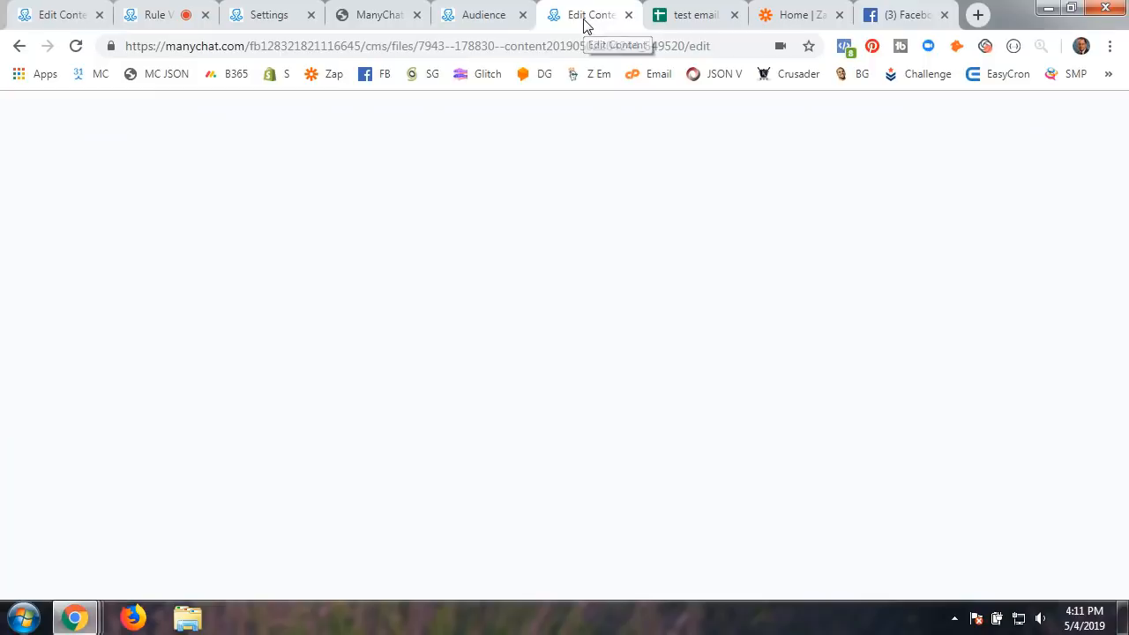
click(503, 386)
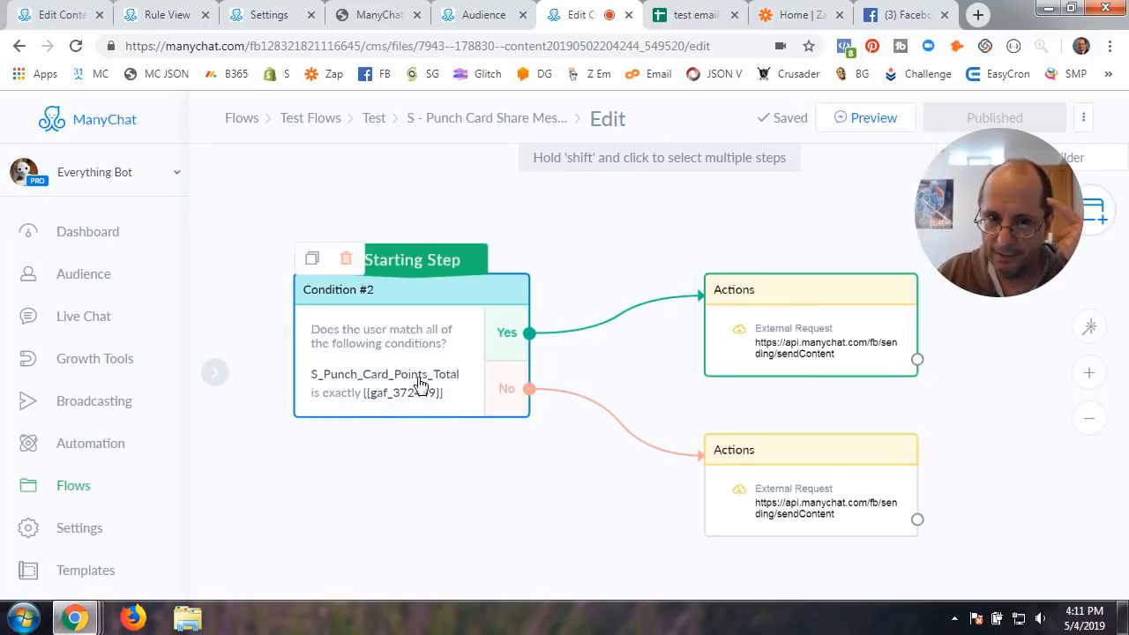
click(55, 15)
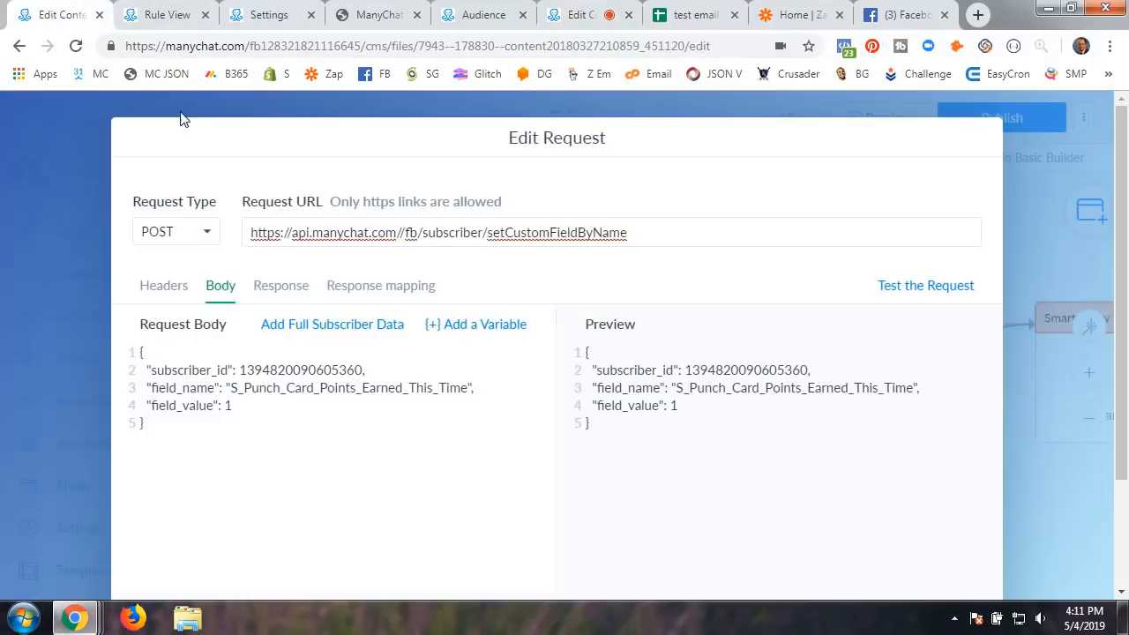
scroll(864, 491, down, 3)
Save the setCustomFieldByName request and publish the Coupon Redemption flow
click(940, 545)
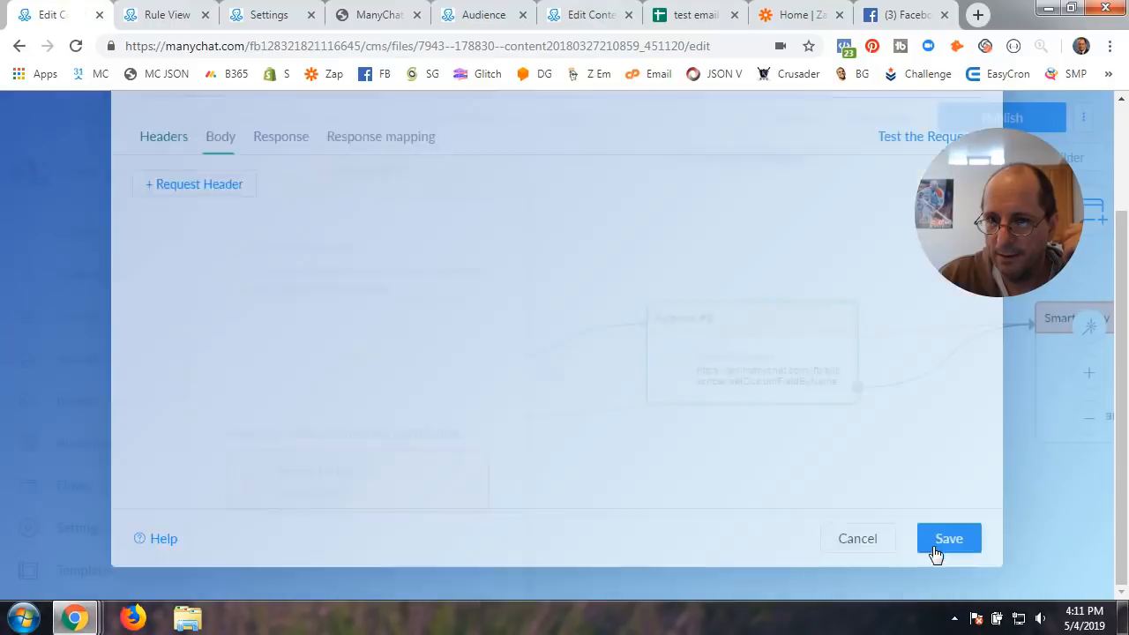
click(631, 266)
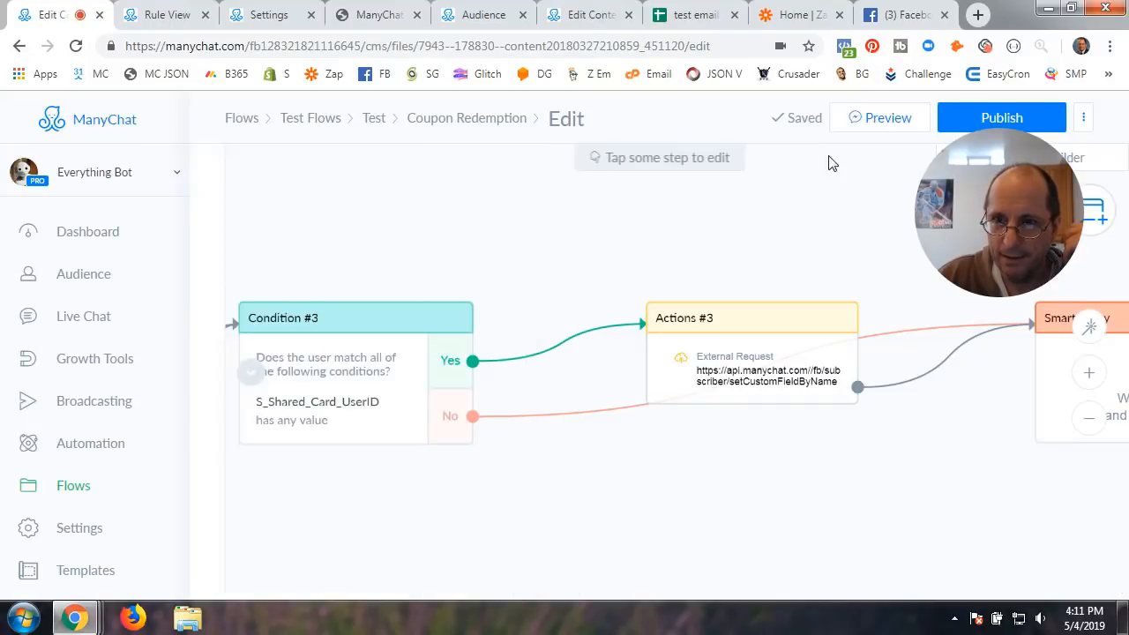
click(964, 115)
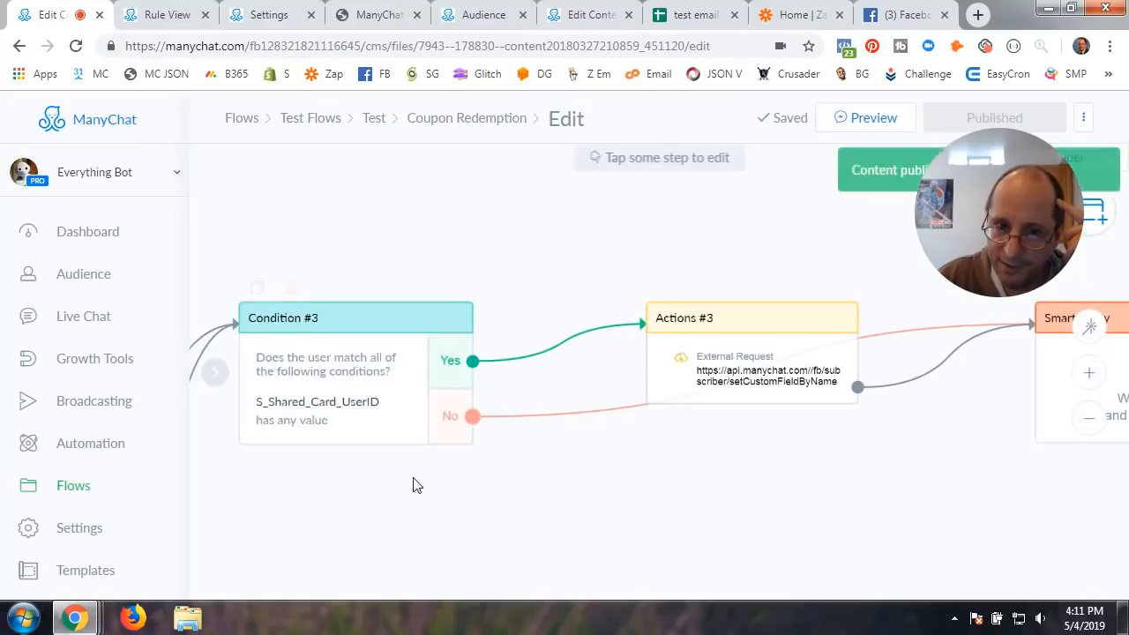
scroll(392, 491, down, 2)
drag(392, 490, 926, 367)
drag(431, 429, 539, 431)
Pan and zoom the Coupon Redemption flow to inspect Actions #2, Condition #2 and Send Messages #6–#7
scroll(521, 438, up, 3)
scroll(520, 439, down, 3)
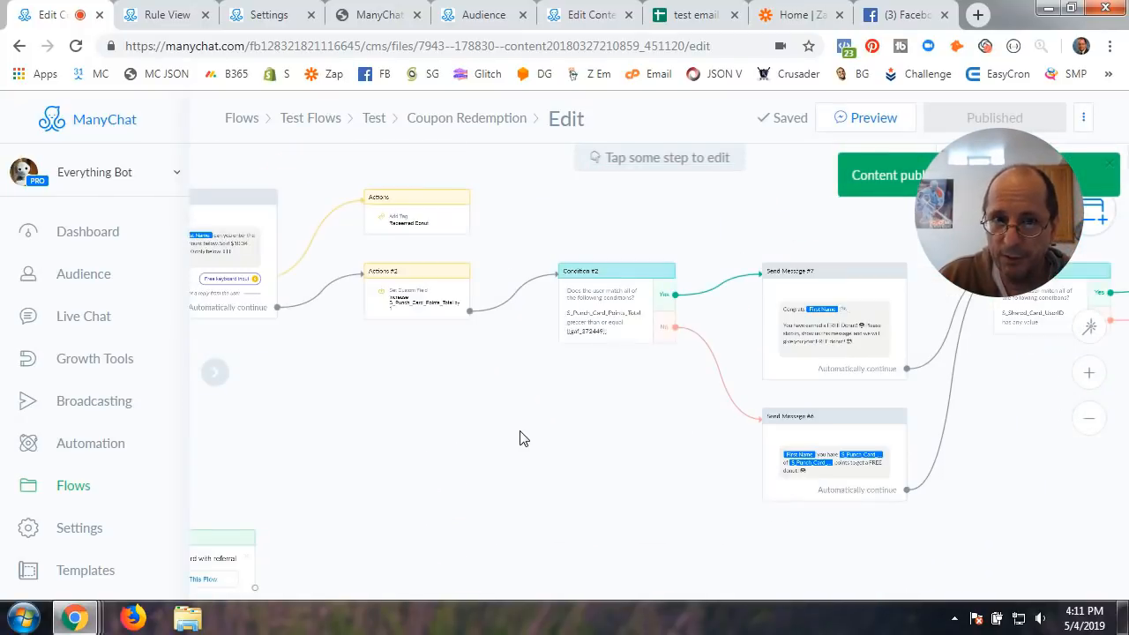
mouse_move(451, 438)
mouse_down()
mouse_move(594, 438)
mouse_move(468, 450)
mouse_up()
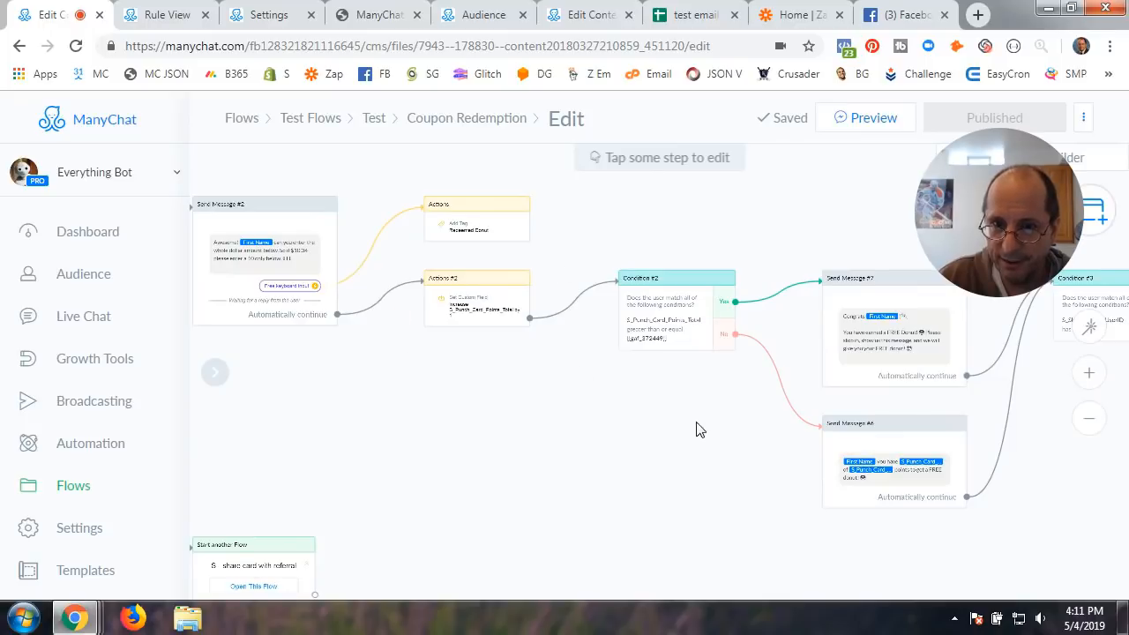
drag(698, 429, 449, 396)
scroll(449, 397, up, 2)
scroll(448, 399, up, 1)
drag(308, 368, 668, 441)
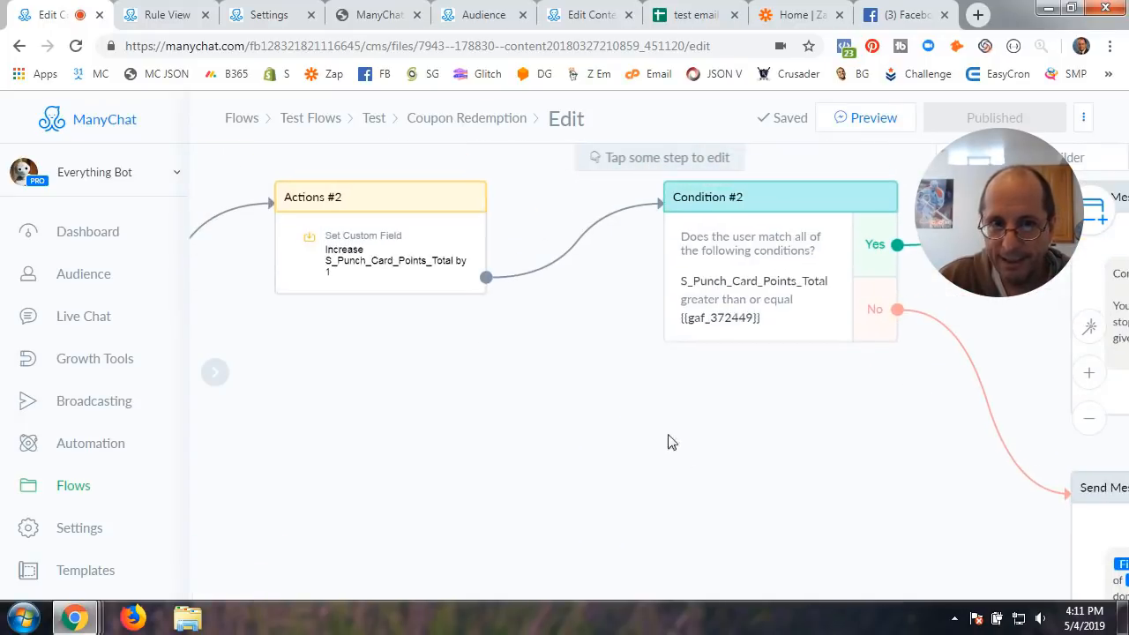
drag(850, 430, 353, 358)
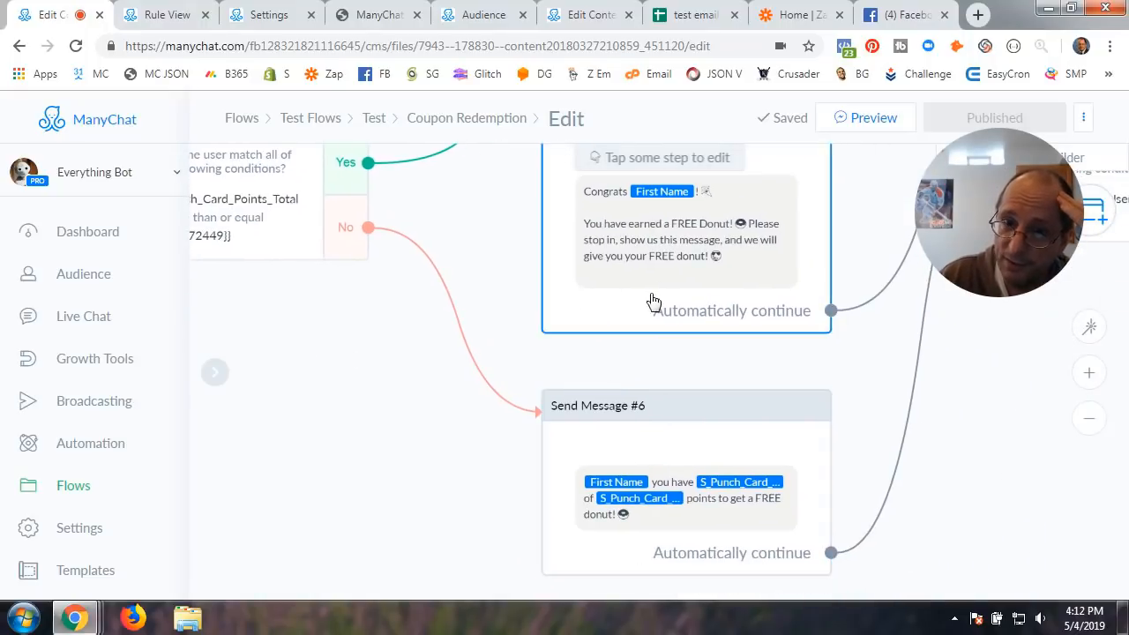
click(580, 16)
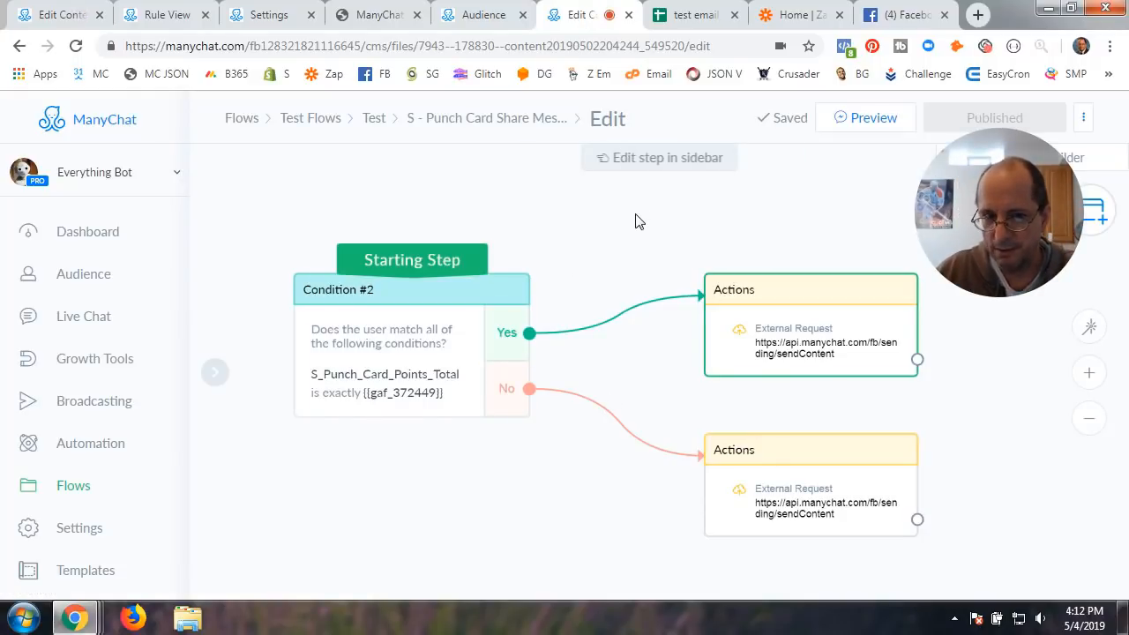
click(371, 388)
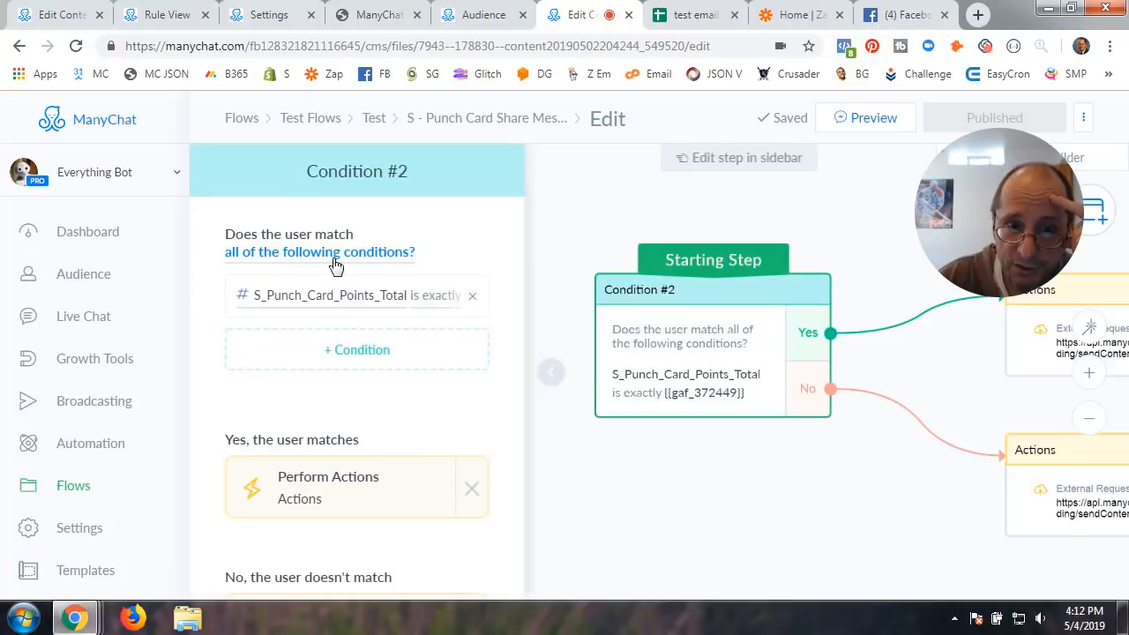
click(432, 304)
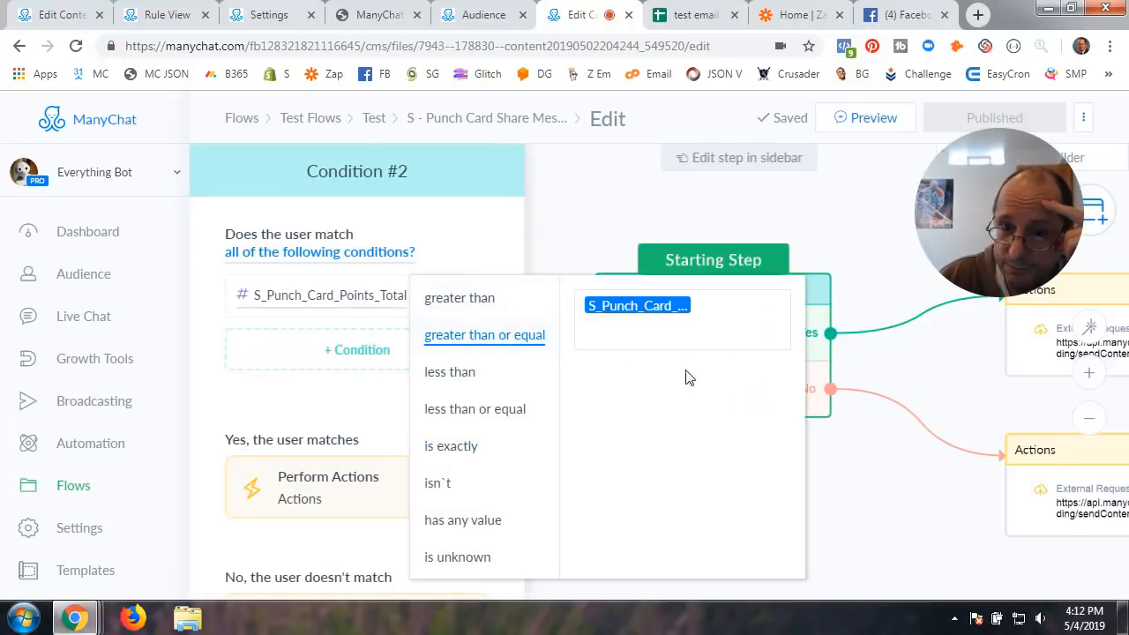
click(852, 481)
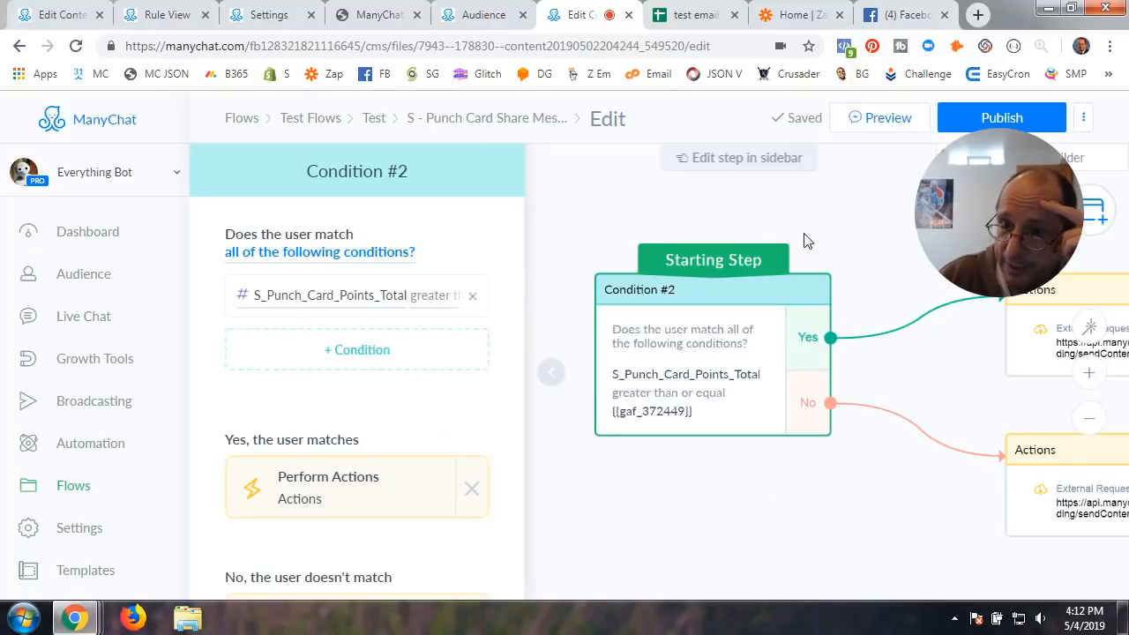
click(995, 129)
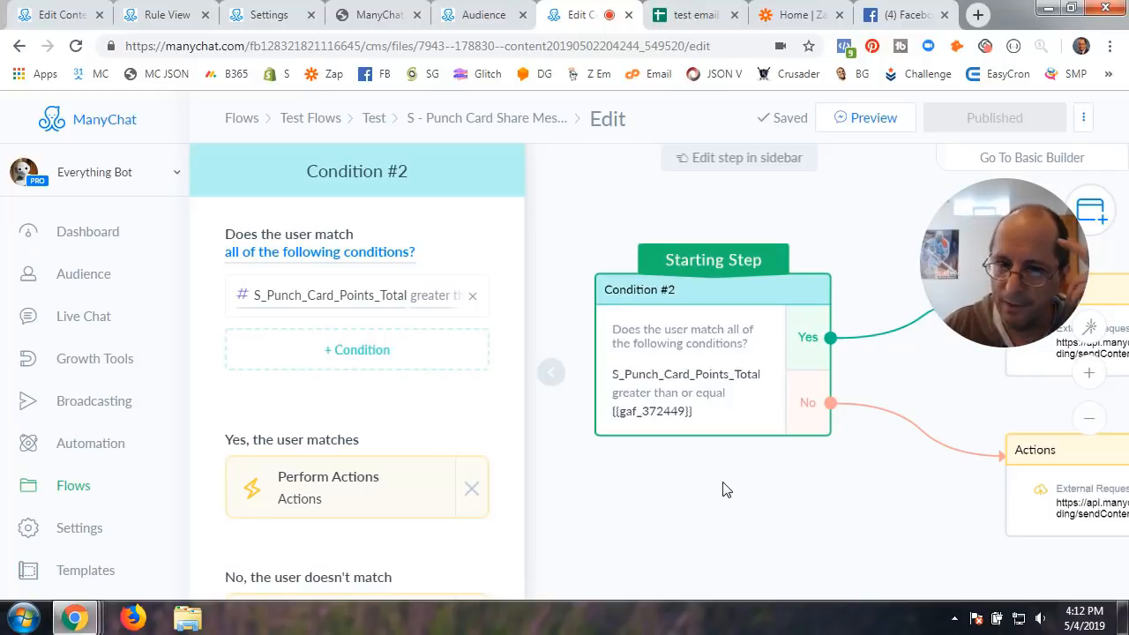
click(551, 372)
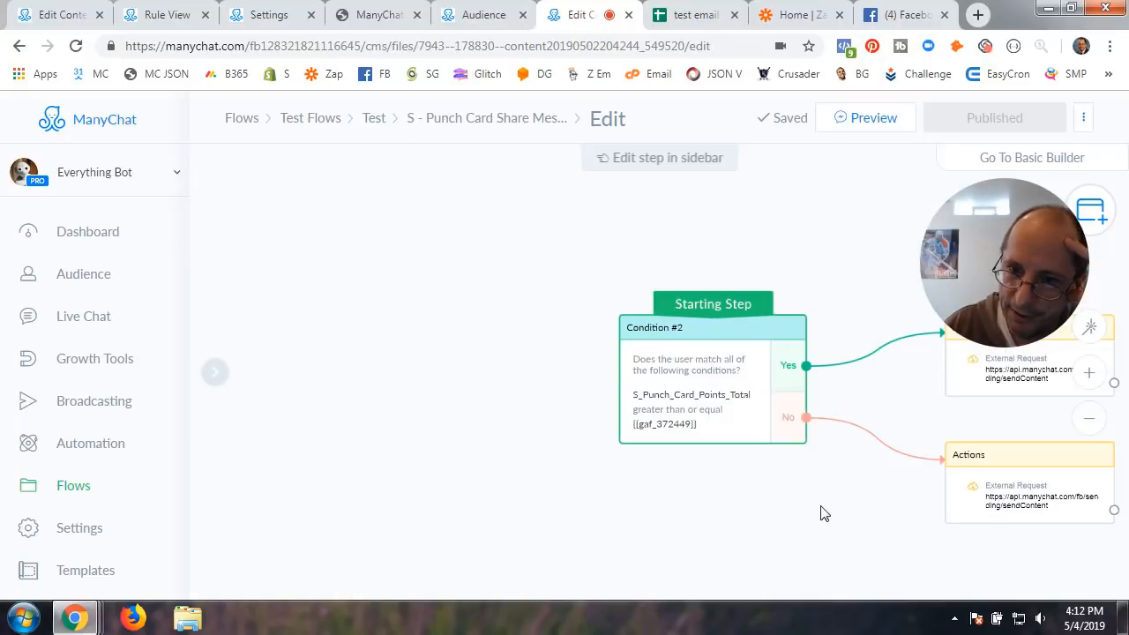
drag(820, 513, 355, 535)
scroll(557, 471, up, 3)
drag(373, 279, 368, 322)
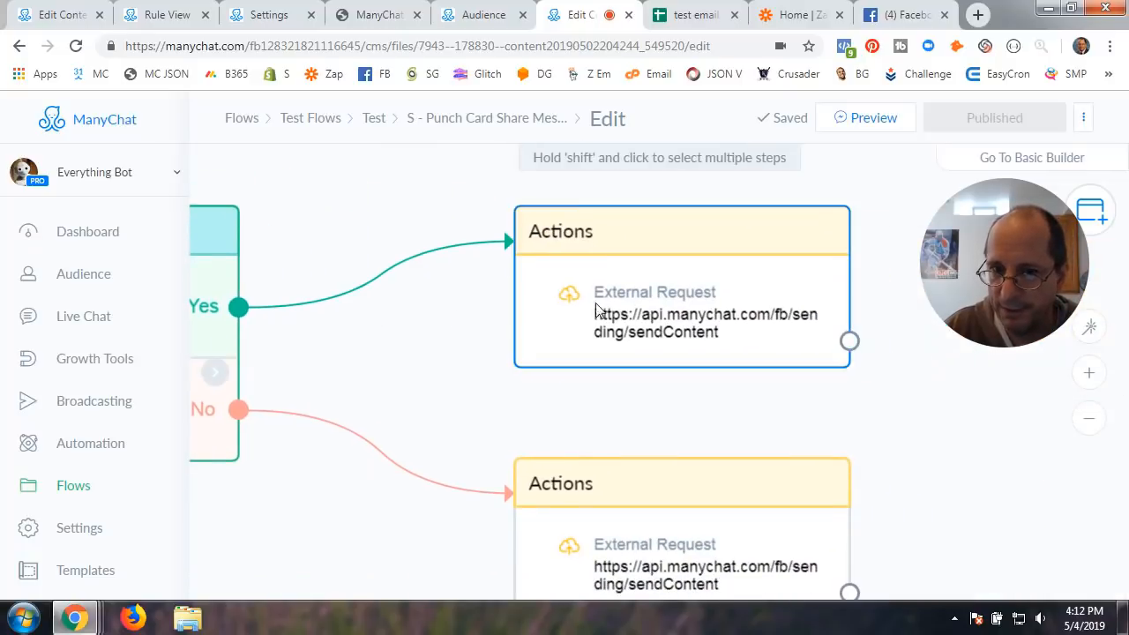
Edit the Yes-branch request body: a friend redeemed your offer, you've earned a FREE Donut
click(688, 313)
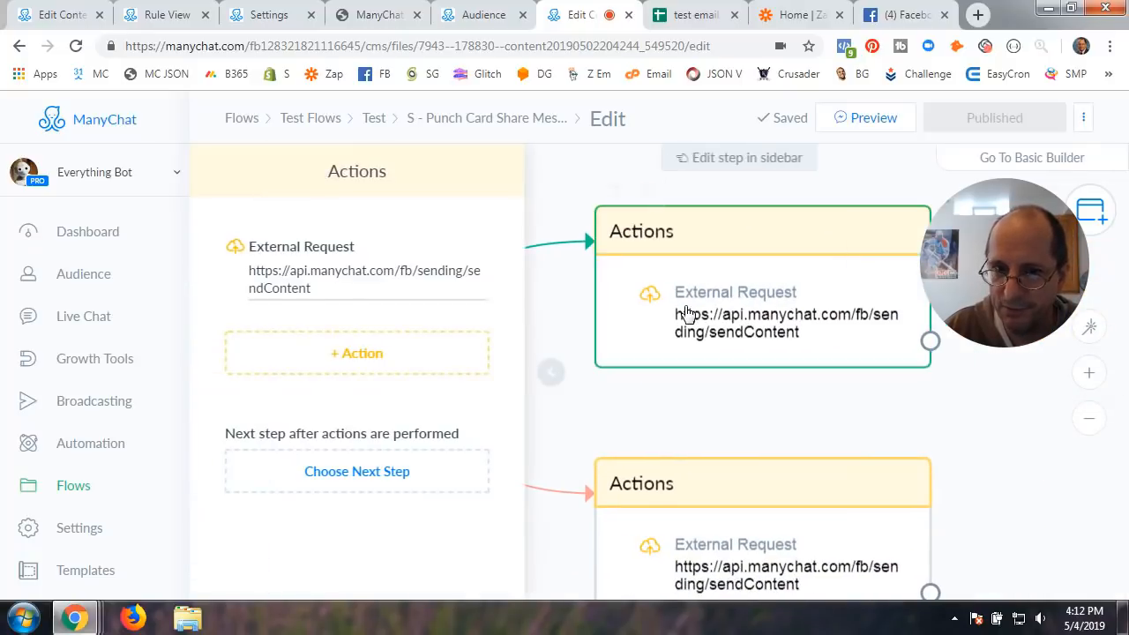
click(350, 288)
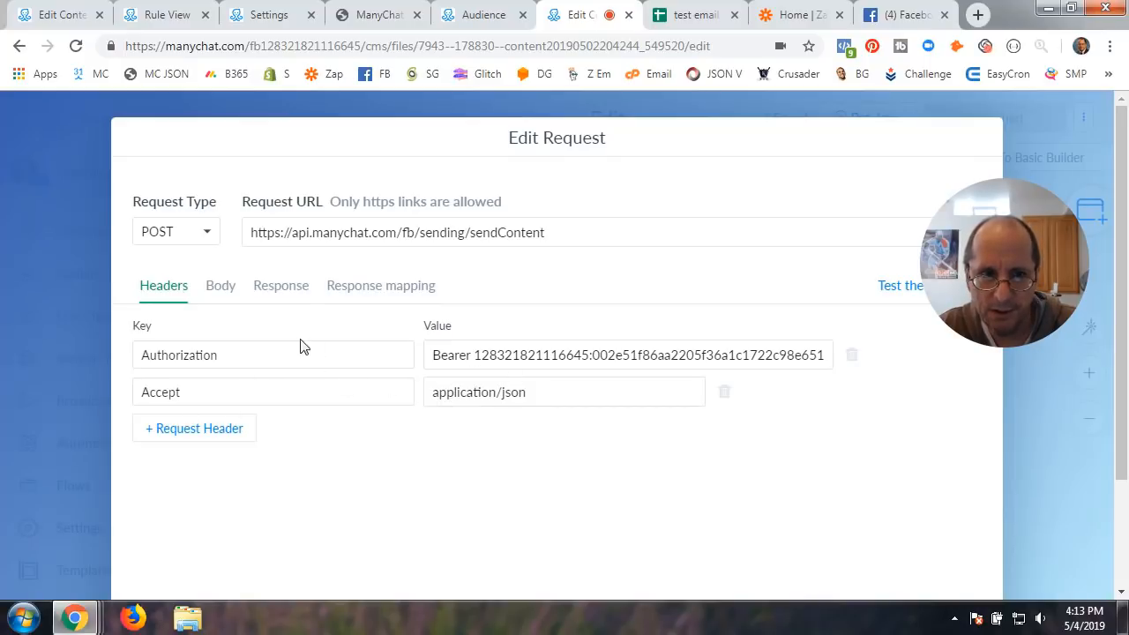
click(228, 302)
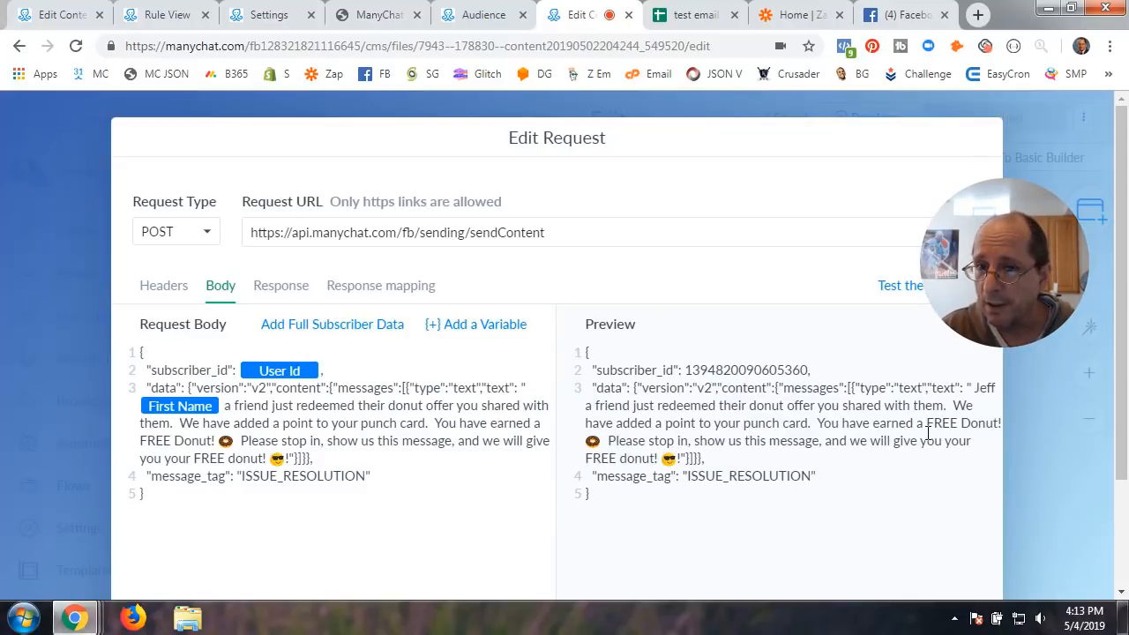
scroll(1043, 513, down, 1)
scroll(1039, 505, down, 3)
click(953, 544)
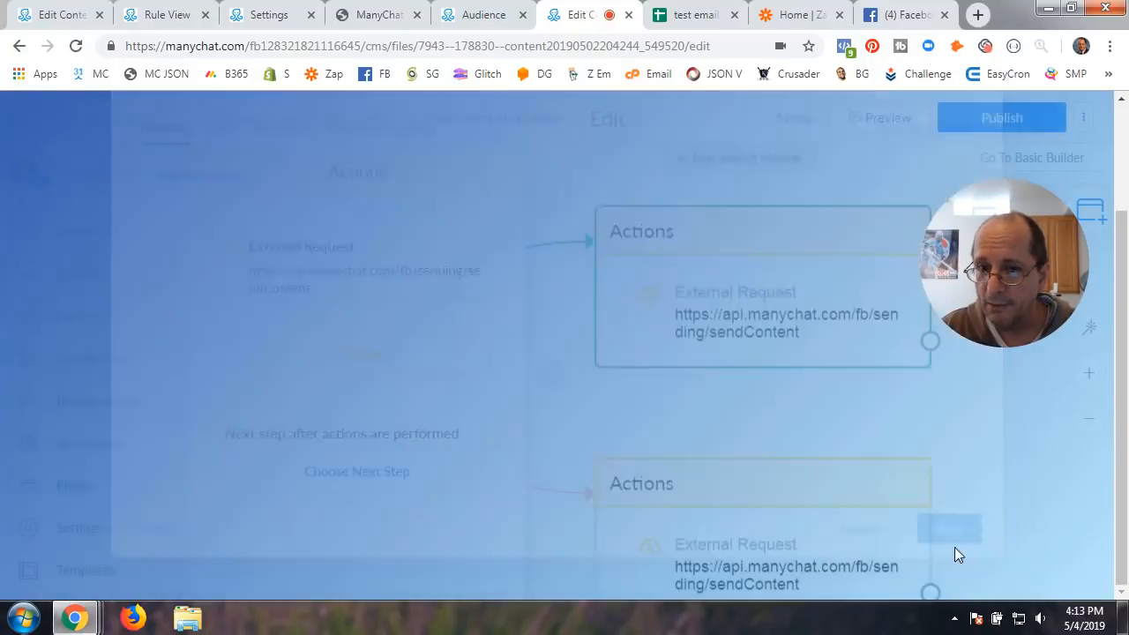
scroll(728, 415, down, 3)
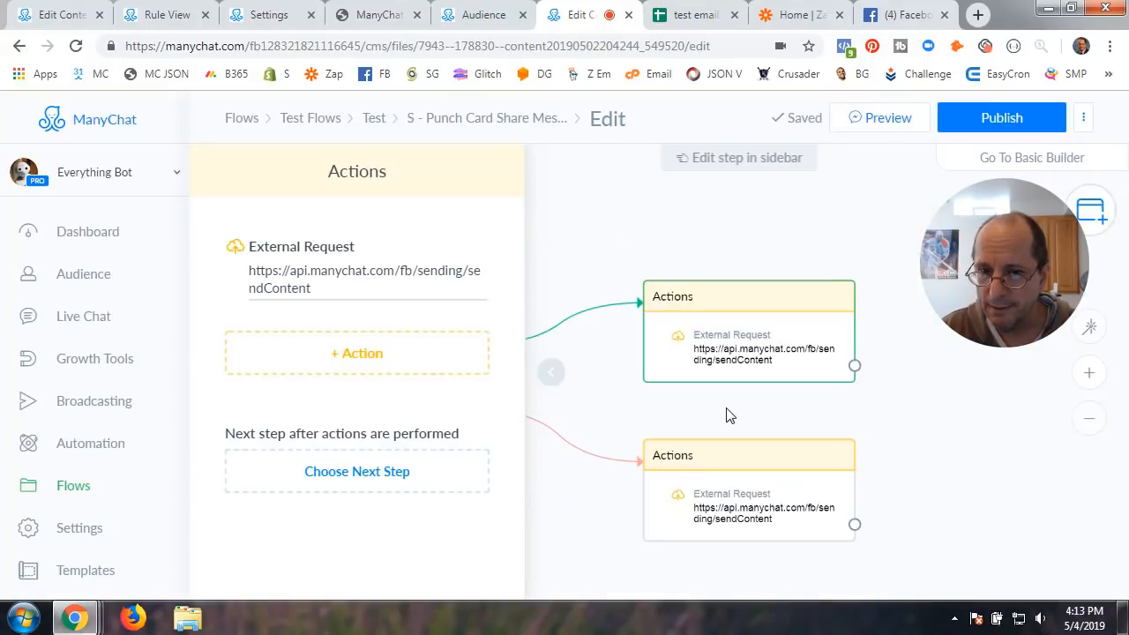
scroll(728, 415, up, 2)
click(744, 533)
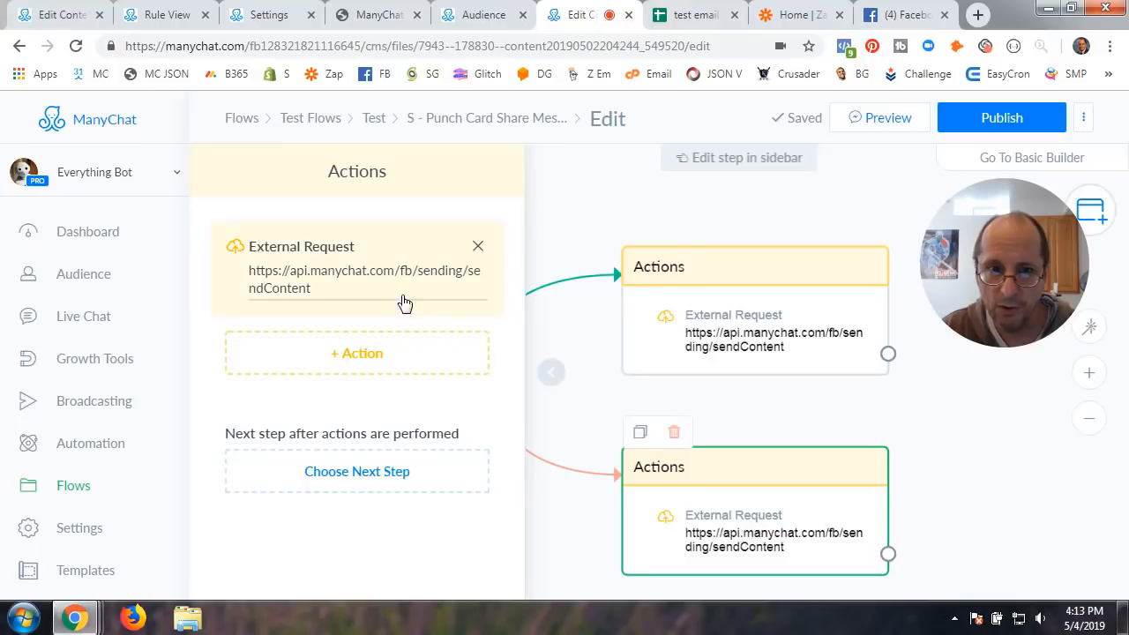
Edit the No-branch message with the punch-card point fields, save it and publish the flow
click(323, 274)
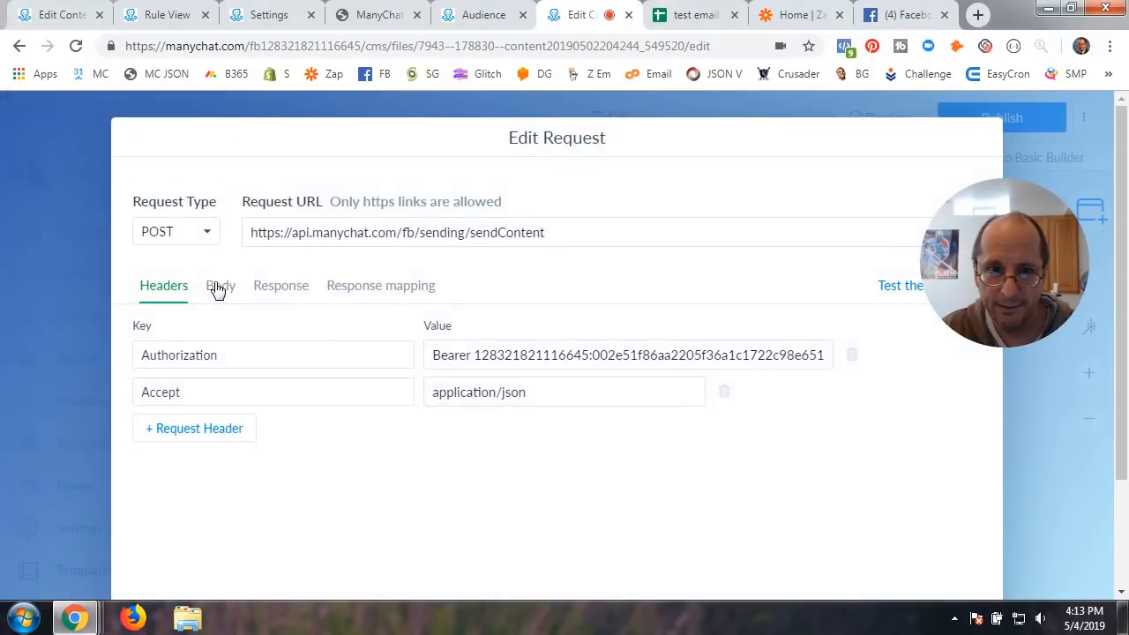
click(363, 290)
click(269, 298)
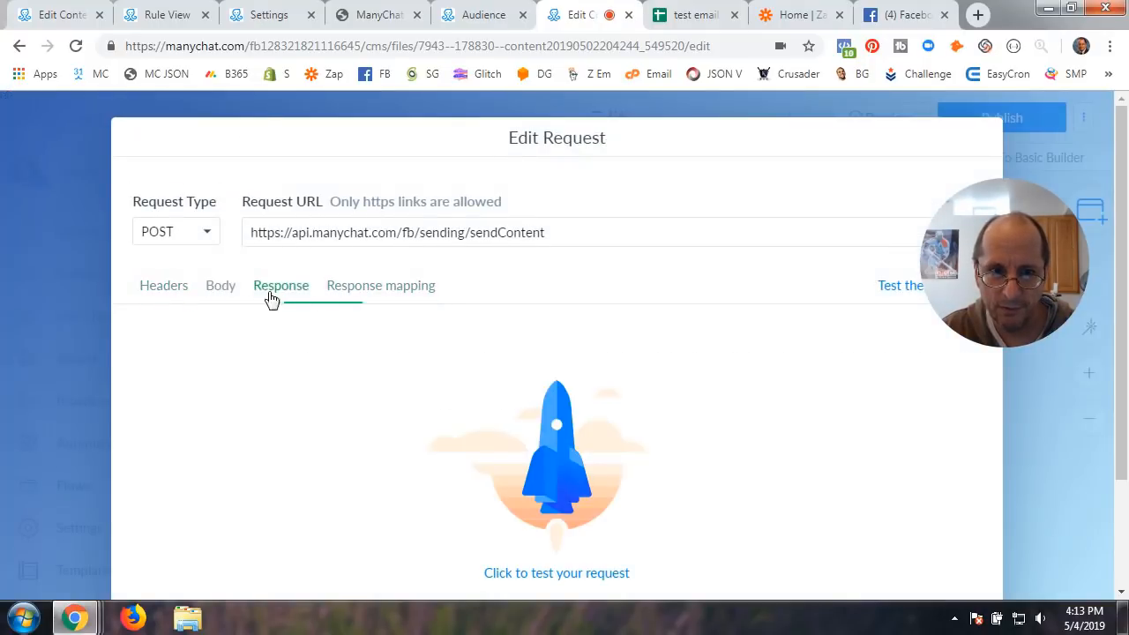
click(225, 294)
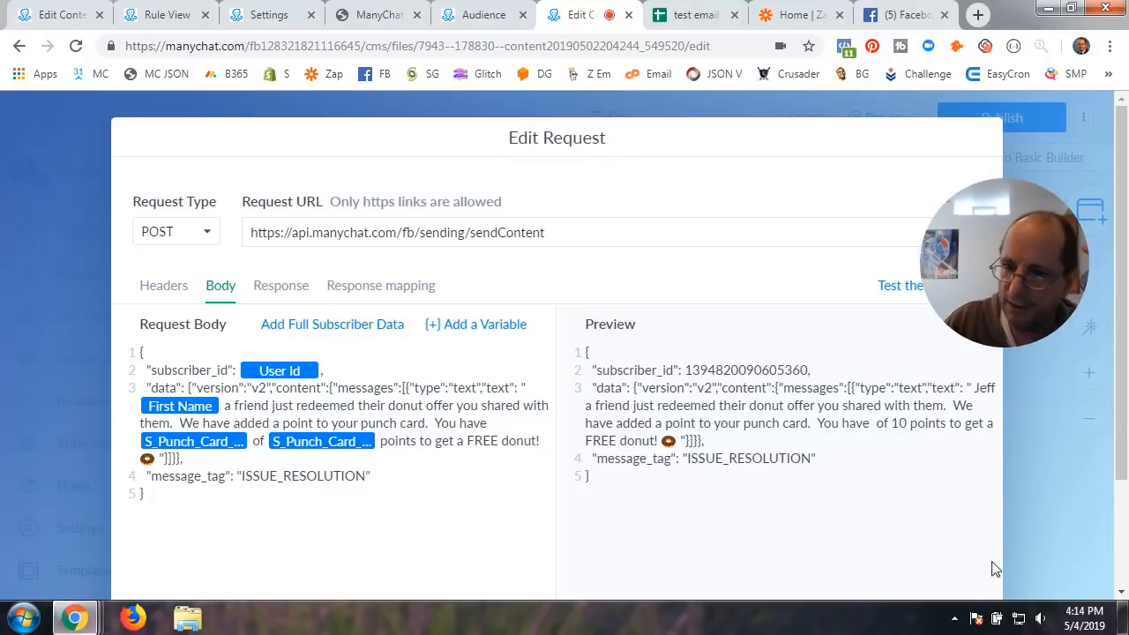
scroll(1057, 544, down, 1)
scroll(1054, 544, down, 2)
click(971, 548)
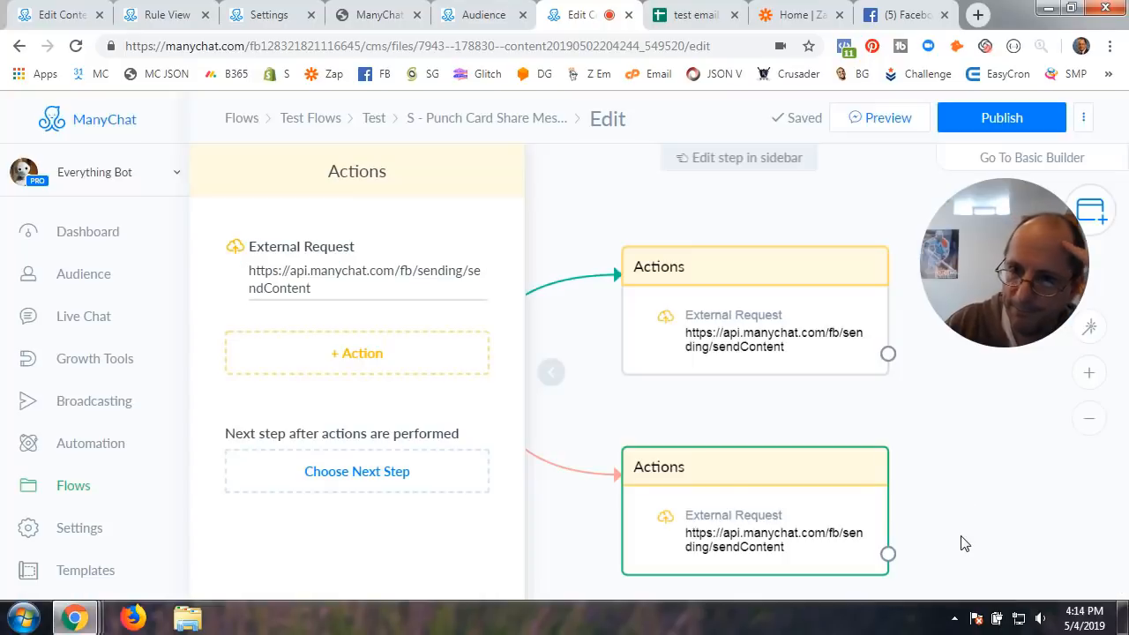
click(993, 118)
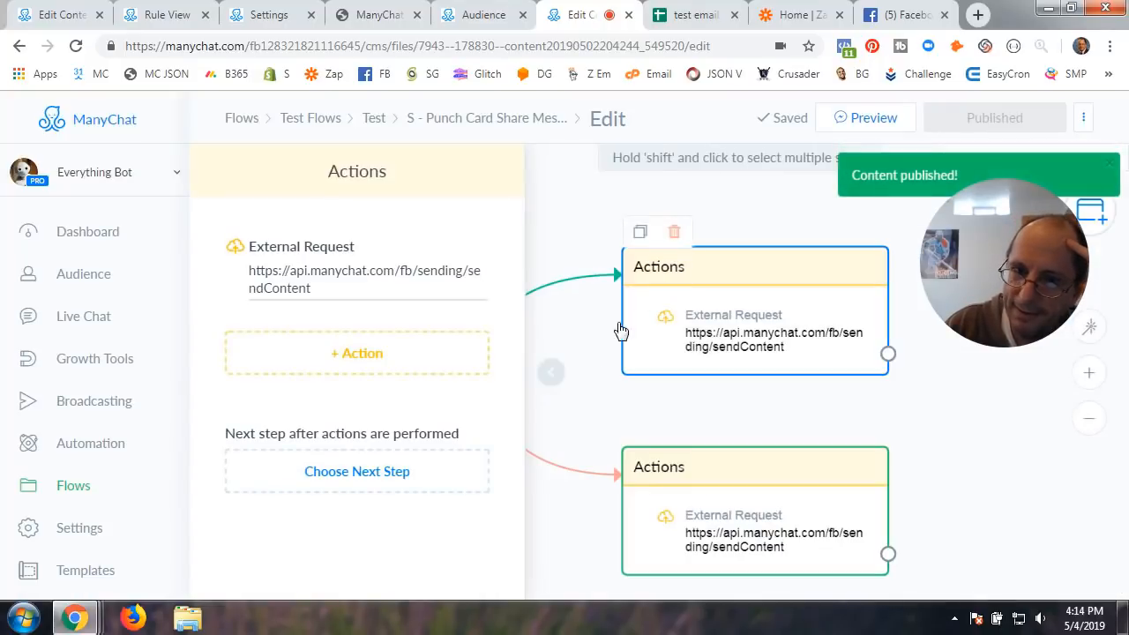
Close the step panel and move through the open tabs to the Coupon Redemption flow editor
click(556, 381)
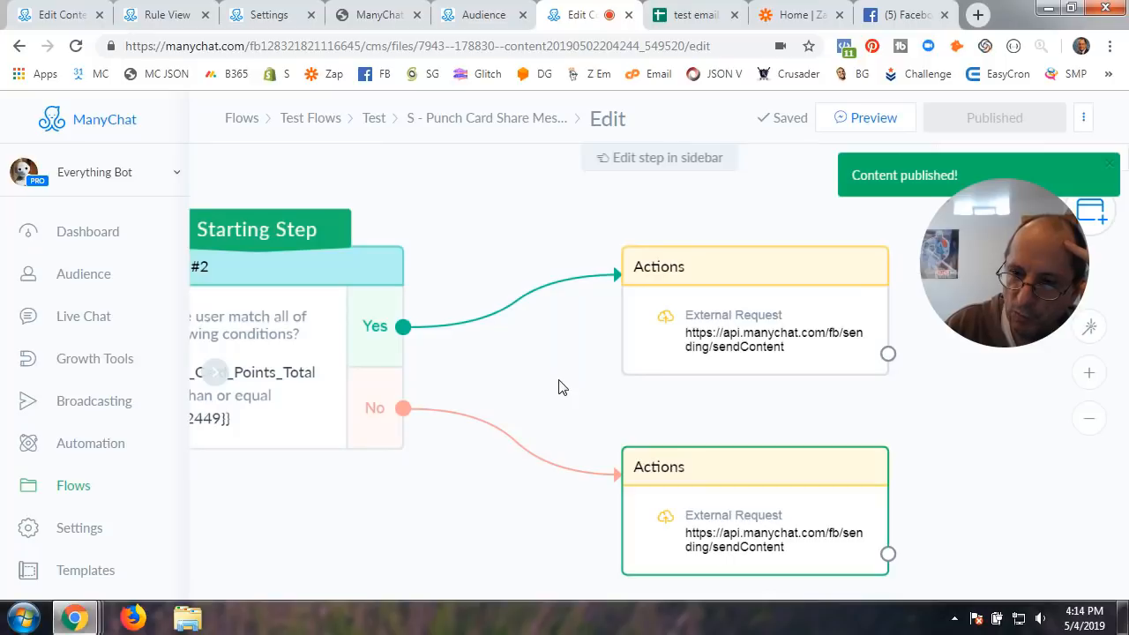
scroll(558, 388, down, 1)
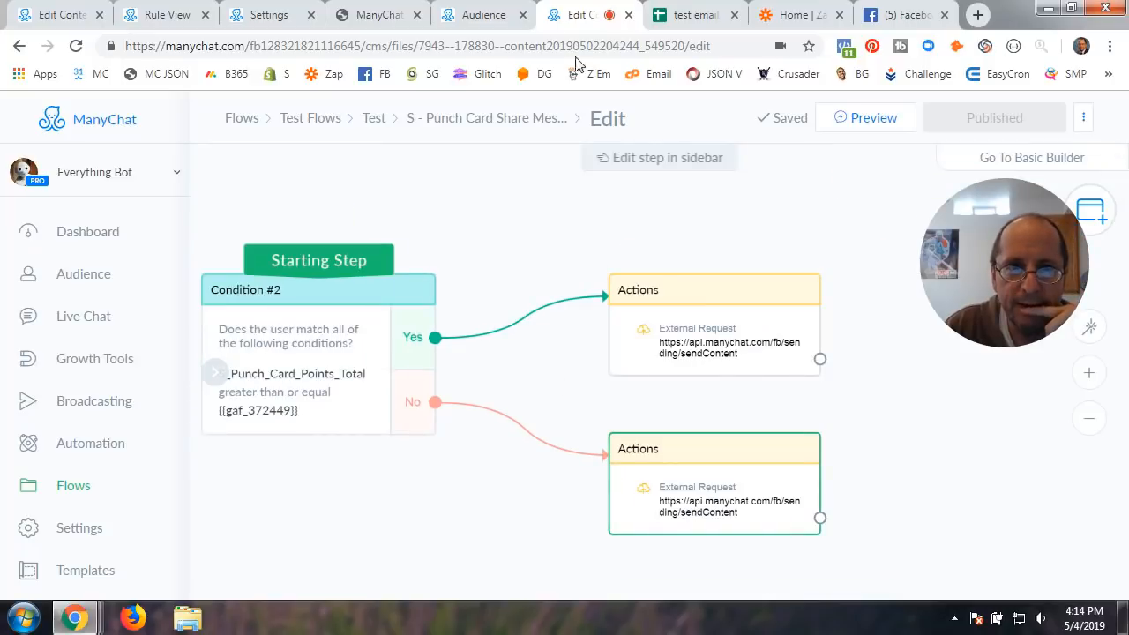
click(267, 16)
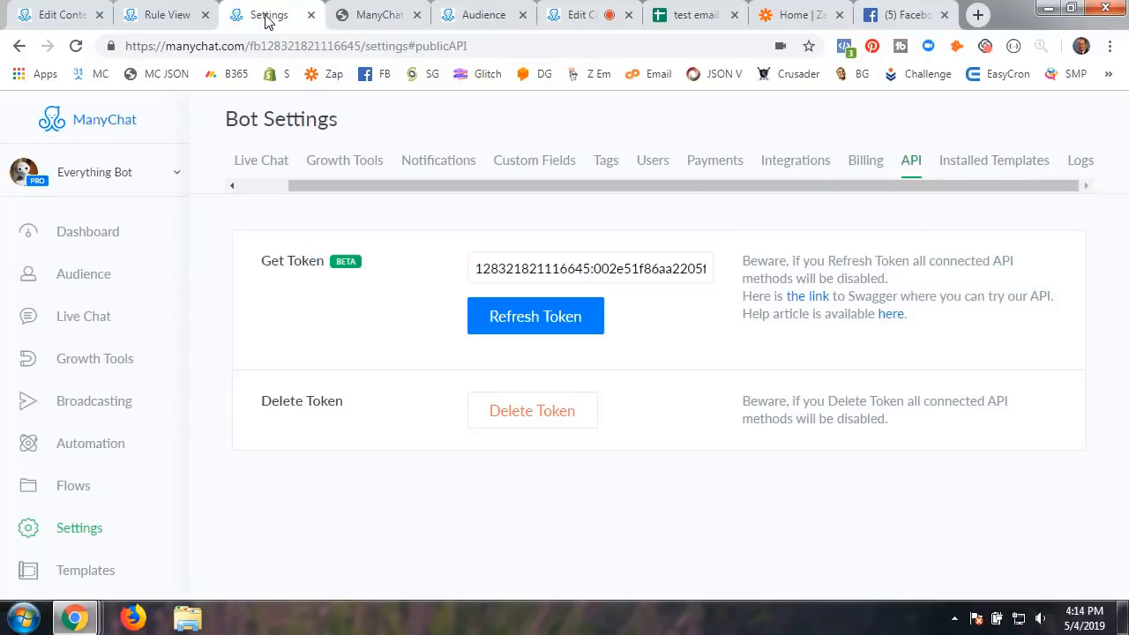
click(164, 20)
click(74, 18)
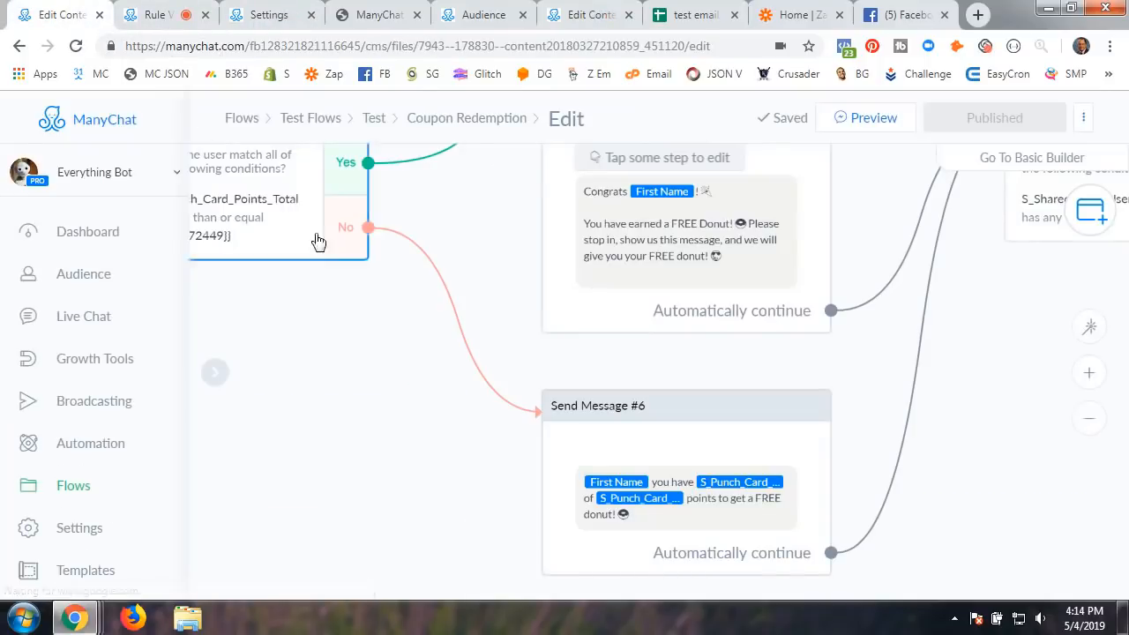
Pan across Condition #3, the Actions #3 field update, the 1-minute Smart Delay and Send Message #5
scroll(950, 367, down, 2)
drag(977, 429, 559, 411)
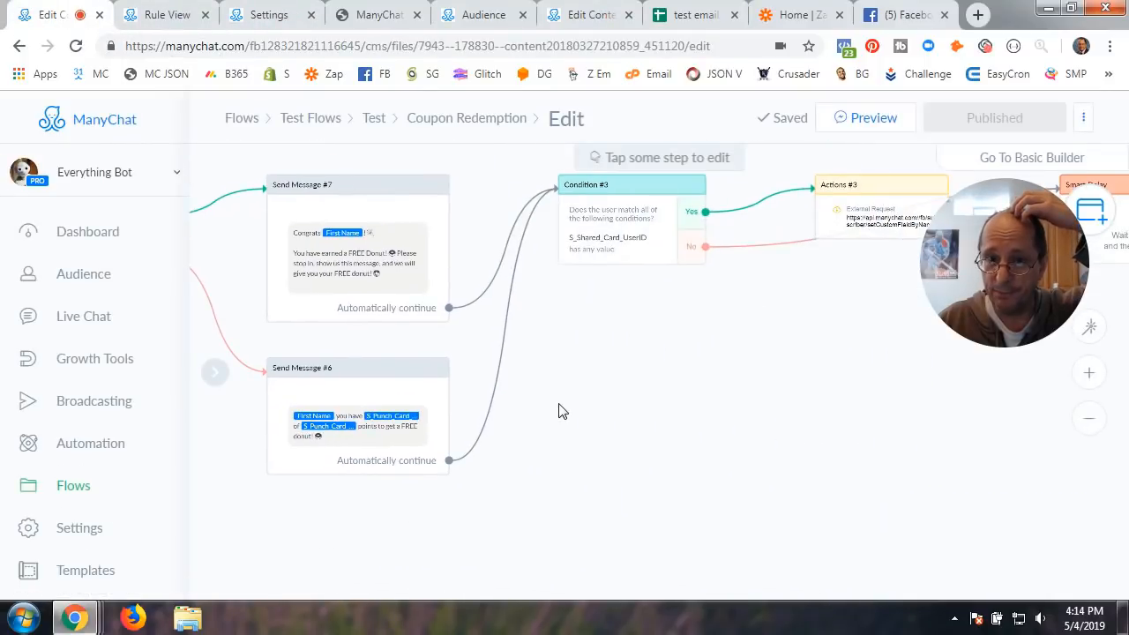
scroll(647, 353, up, 5)
drag(649, 312, 461, 503)
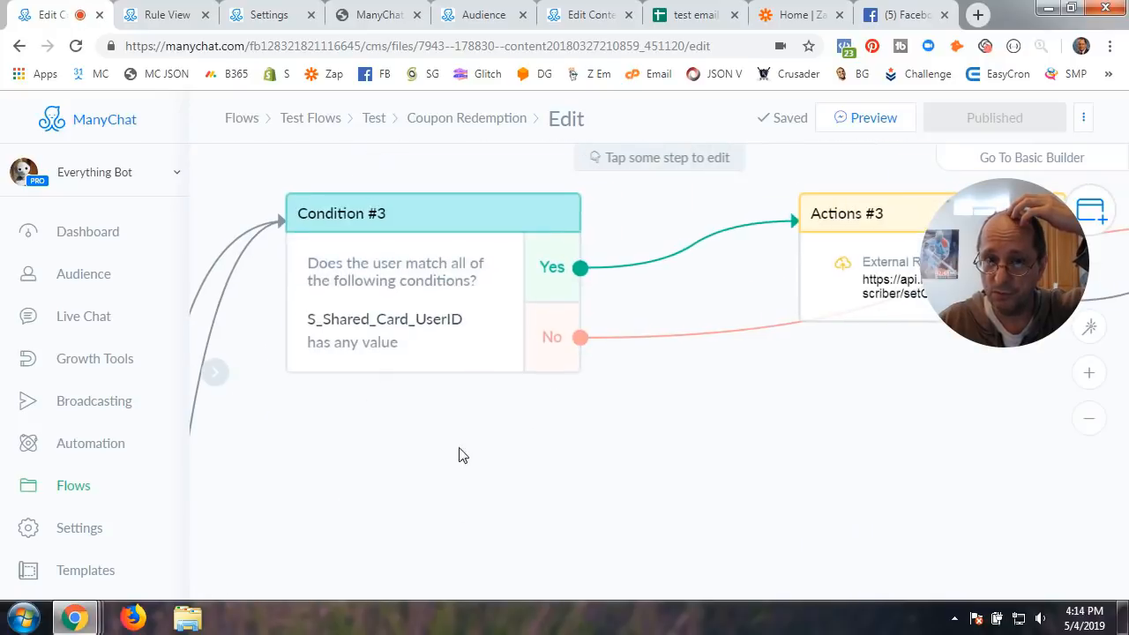
scroll(823, 467, down, 2)
drag(834, 453, 470, 454)
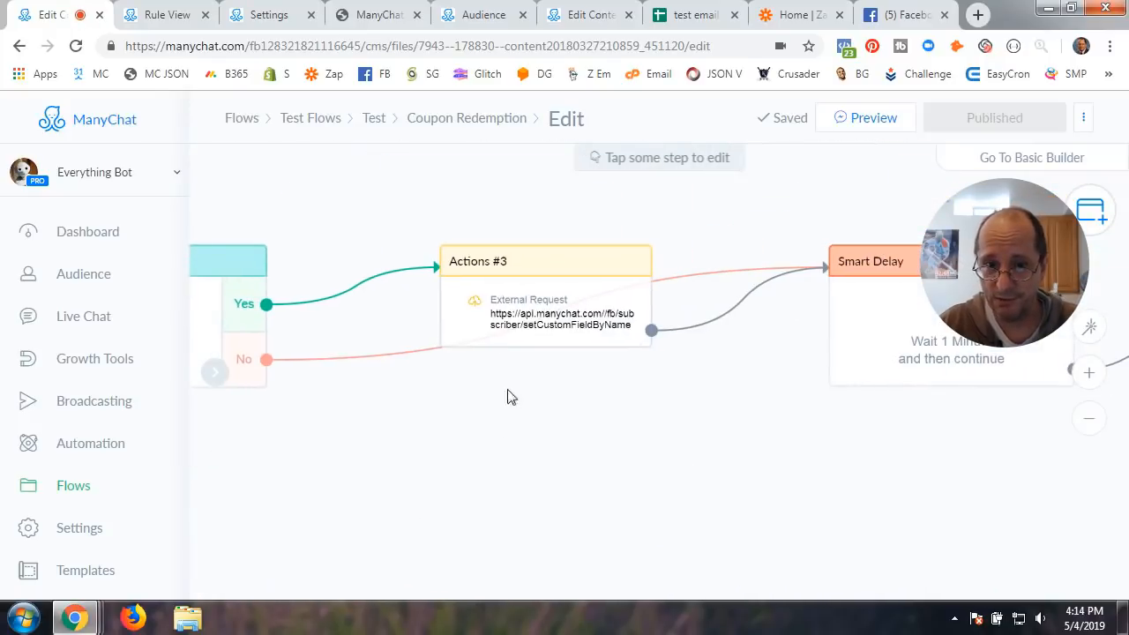
click(613, 303)
drag(732, 450, 500, 445)
drag(819, 486, 436, 461)
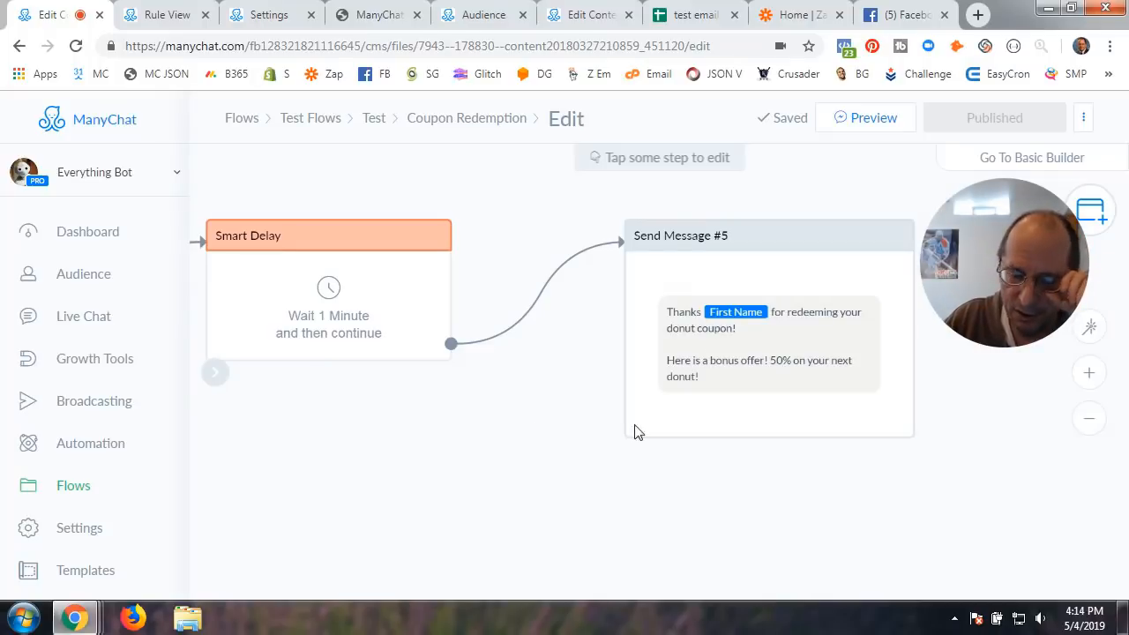
scroll(543, 441, down, 2)
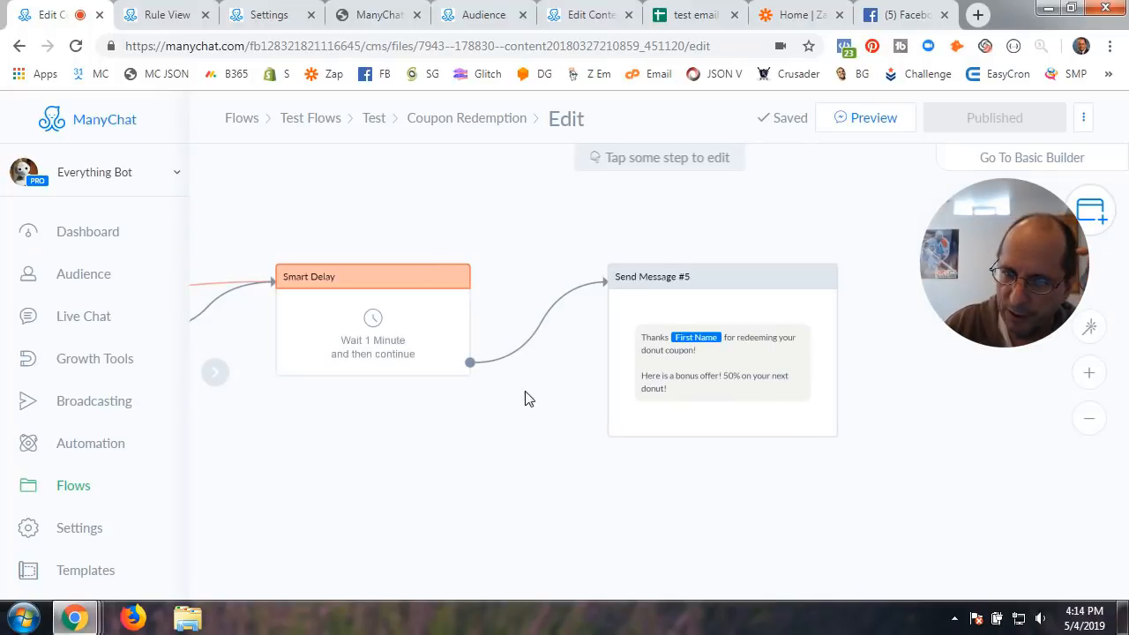
drag(527, 440, 592, 435)
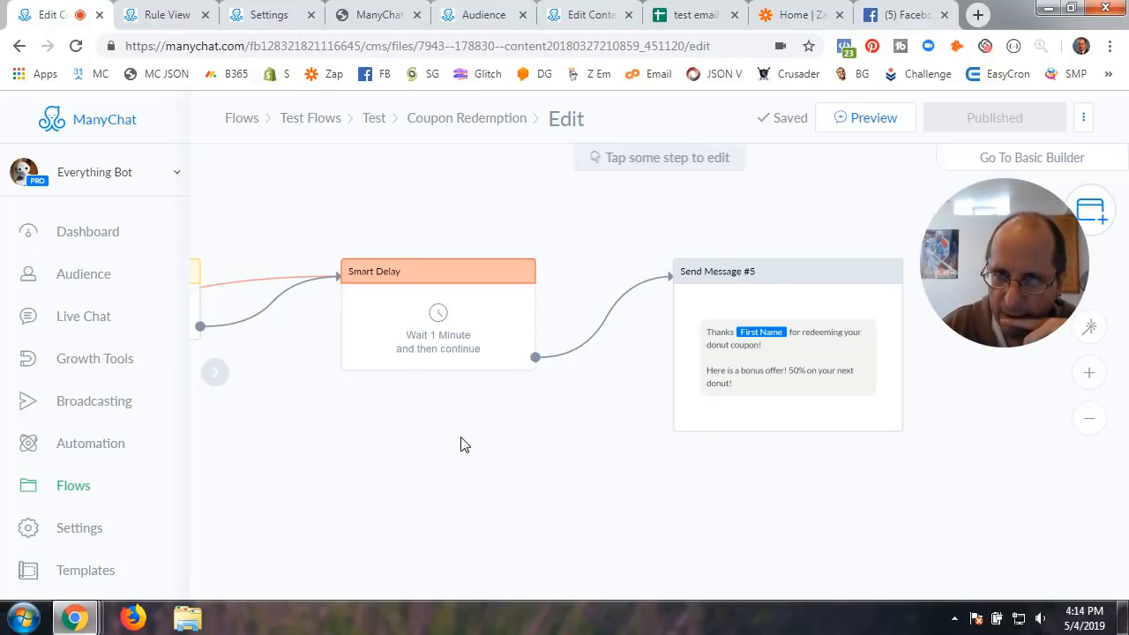
scroll(433, 471, down, 3)
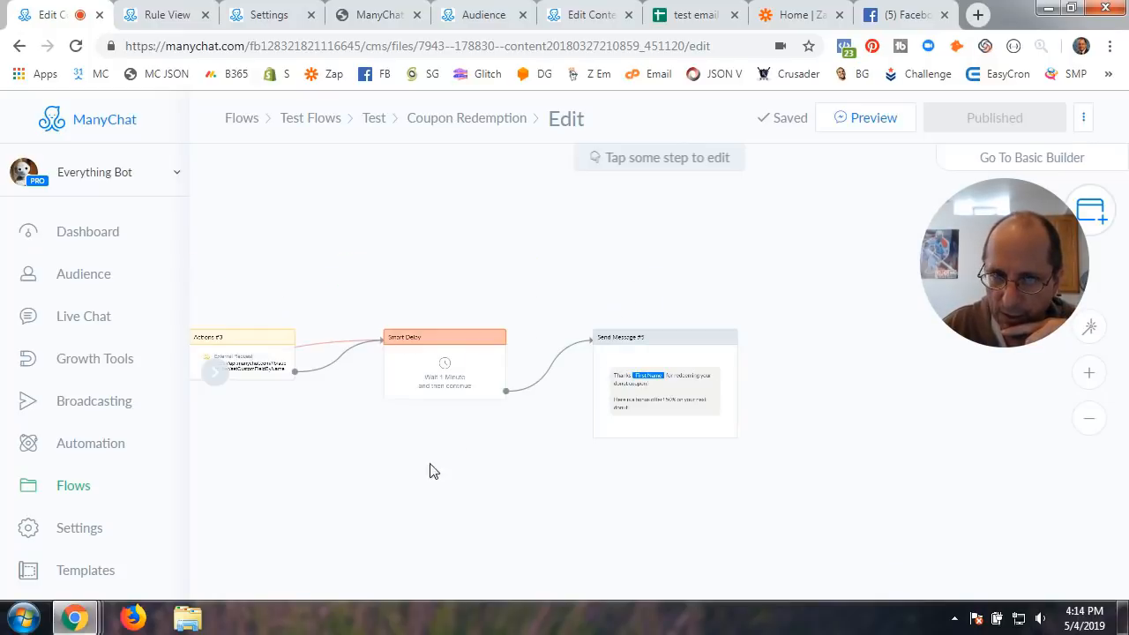
drag(433, 471, 773, 433)
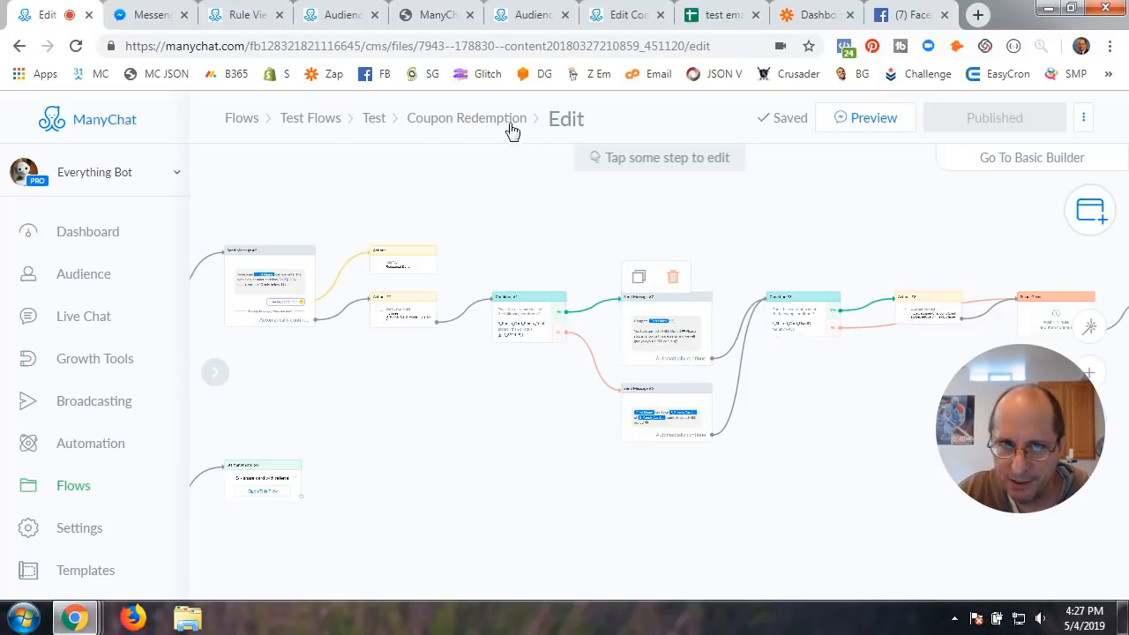
Preview the Coupon Redemption flow and bring up the Everything Bot conversation in Messenger
click(829, 122)
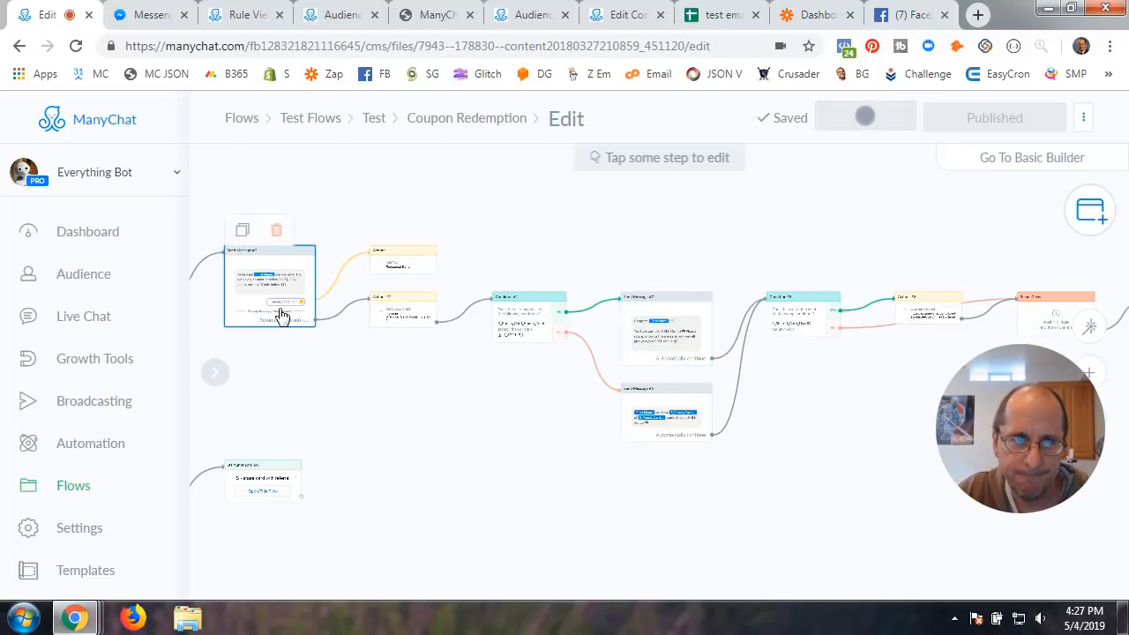
click(155, 16)
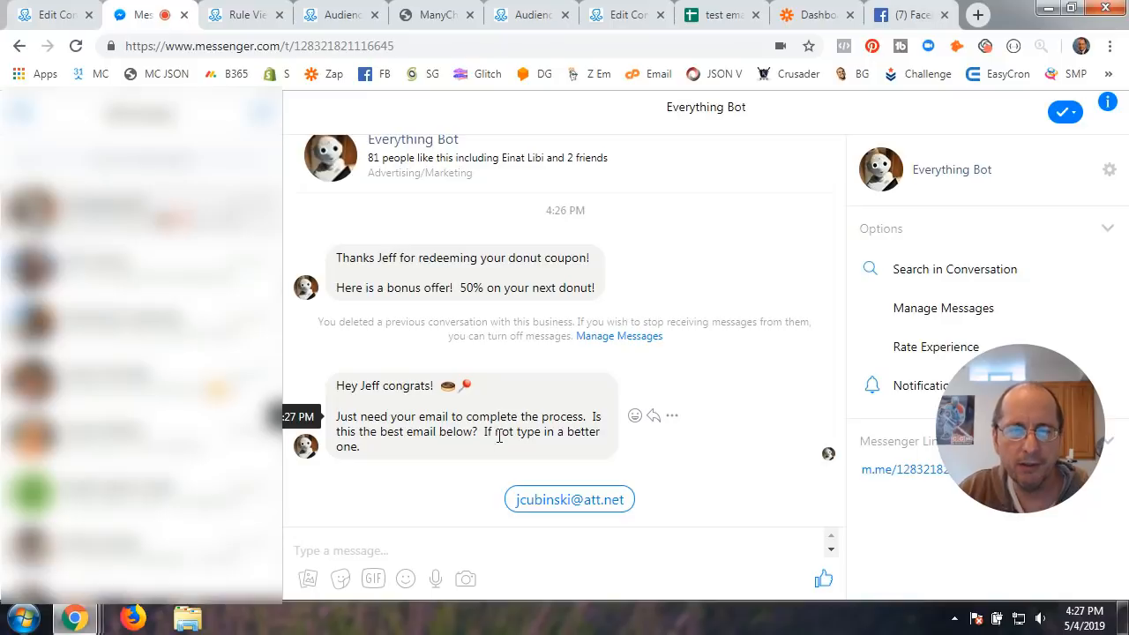
click(564, 503)
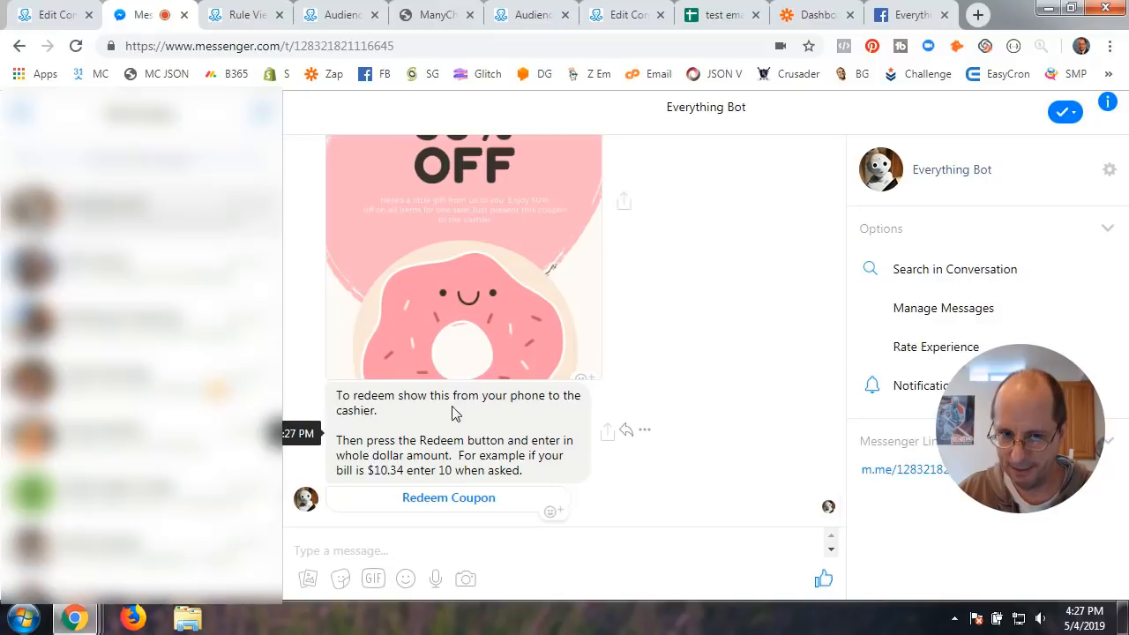
scroll(463, 402, up, 4)
scroll(468, 393, down, 5)
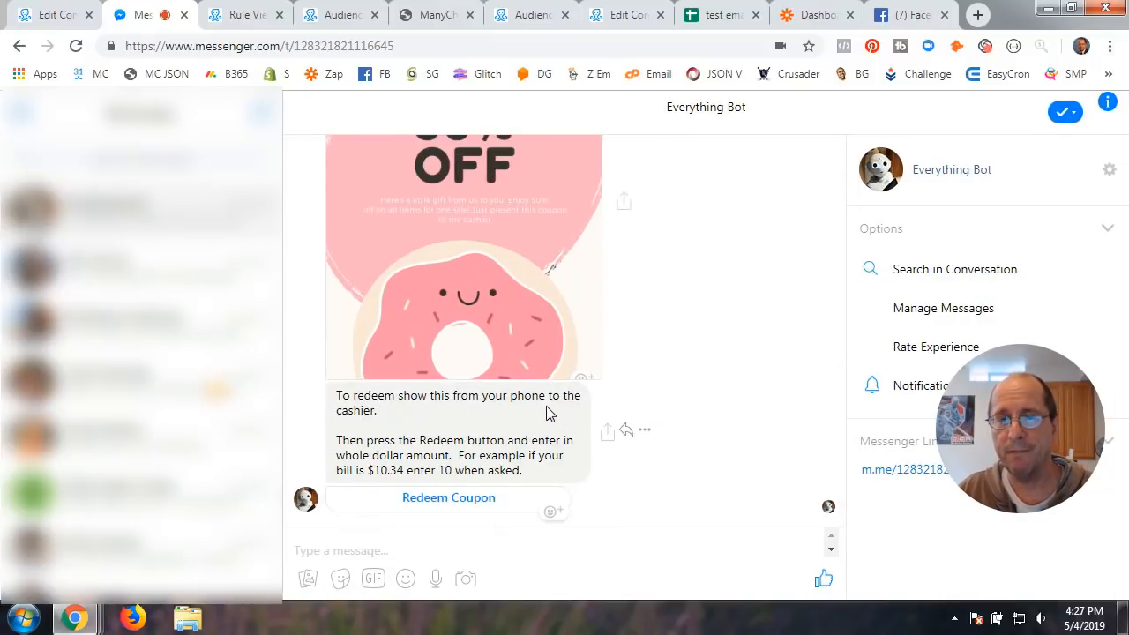
click(729, 21)
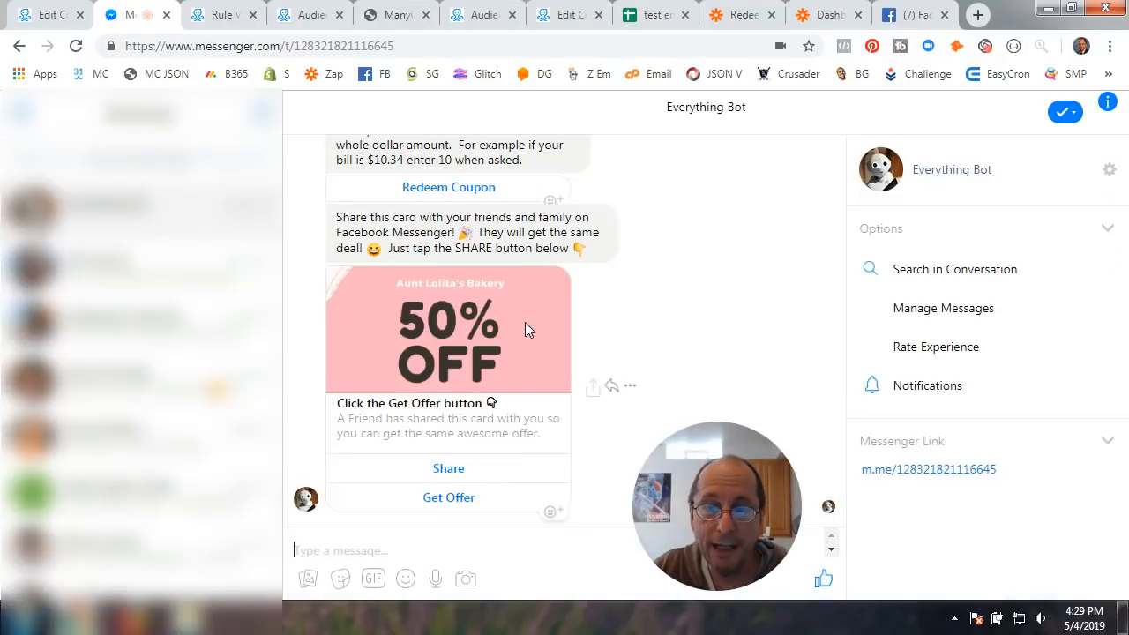
scroll(546, 346, up, 2)
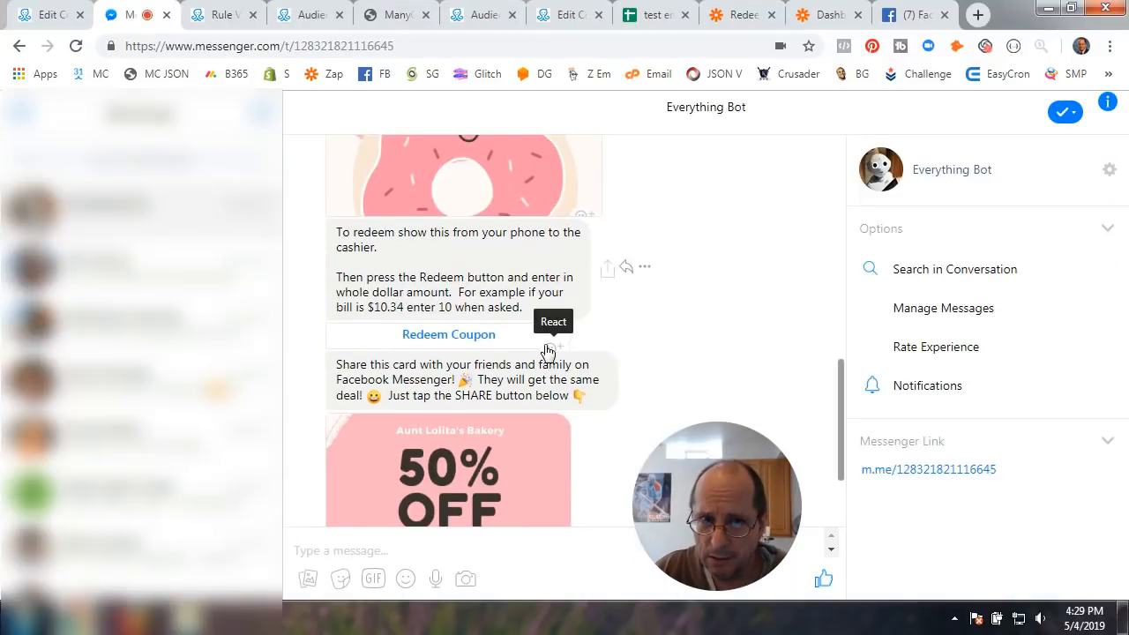
scroll(546, 348, up, 2)
scroll(545, 345, down, 4)
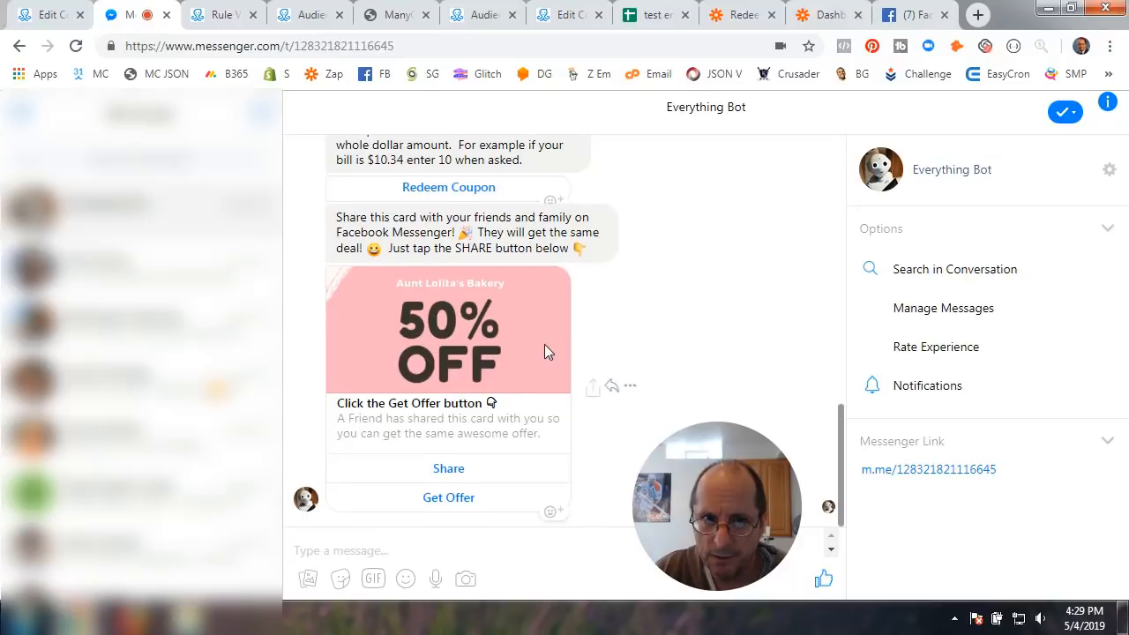
Redeem the donut coupon for a 35 dollar bill, reaching 6 of 10 punch-card points
click(452, 190)
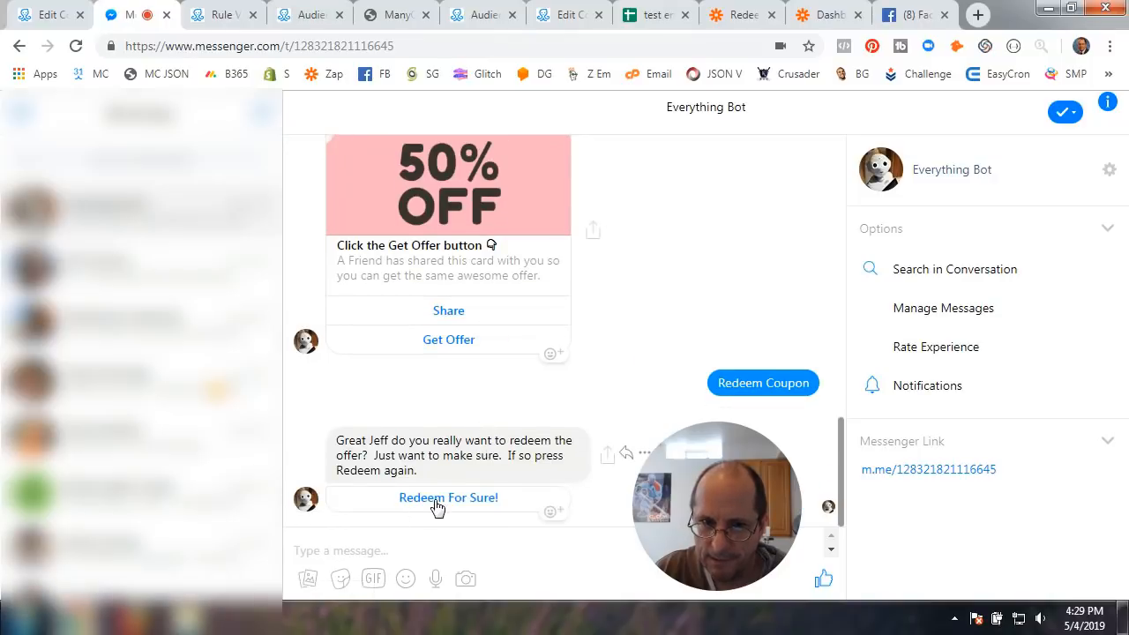
click(455, 499)
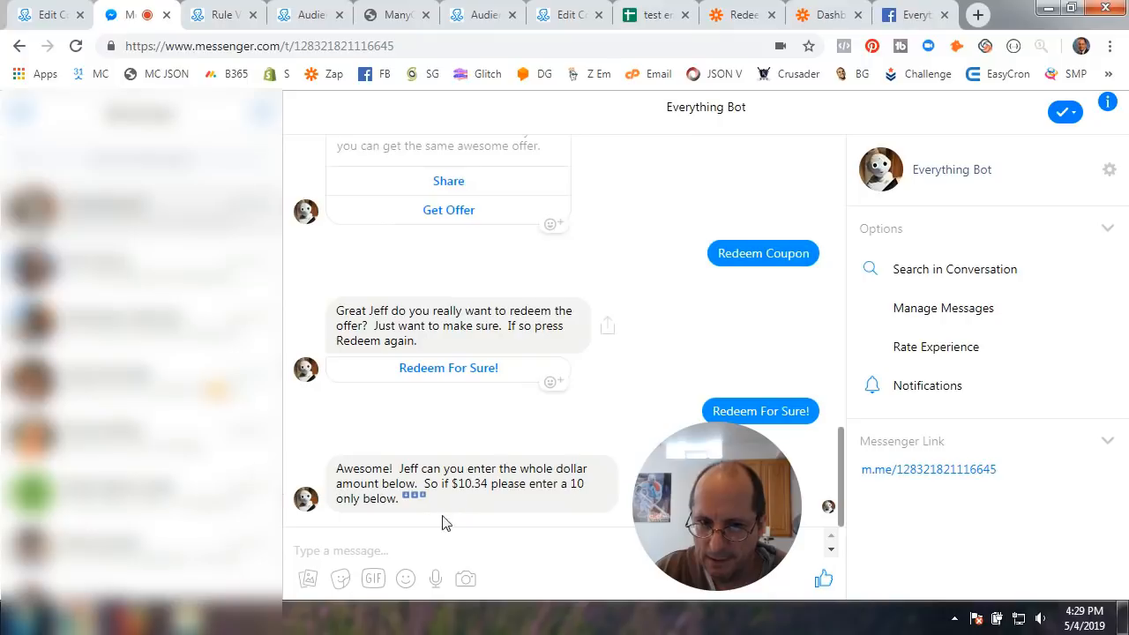
click(348, 551)
text(35)
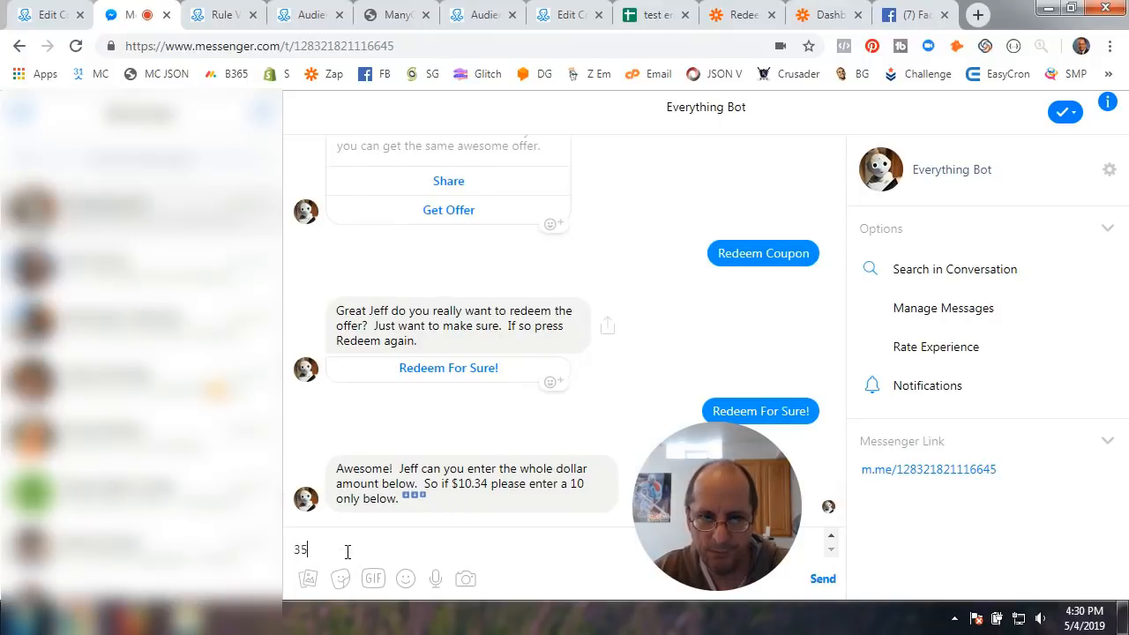
key(Return)
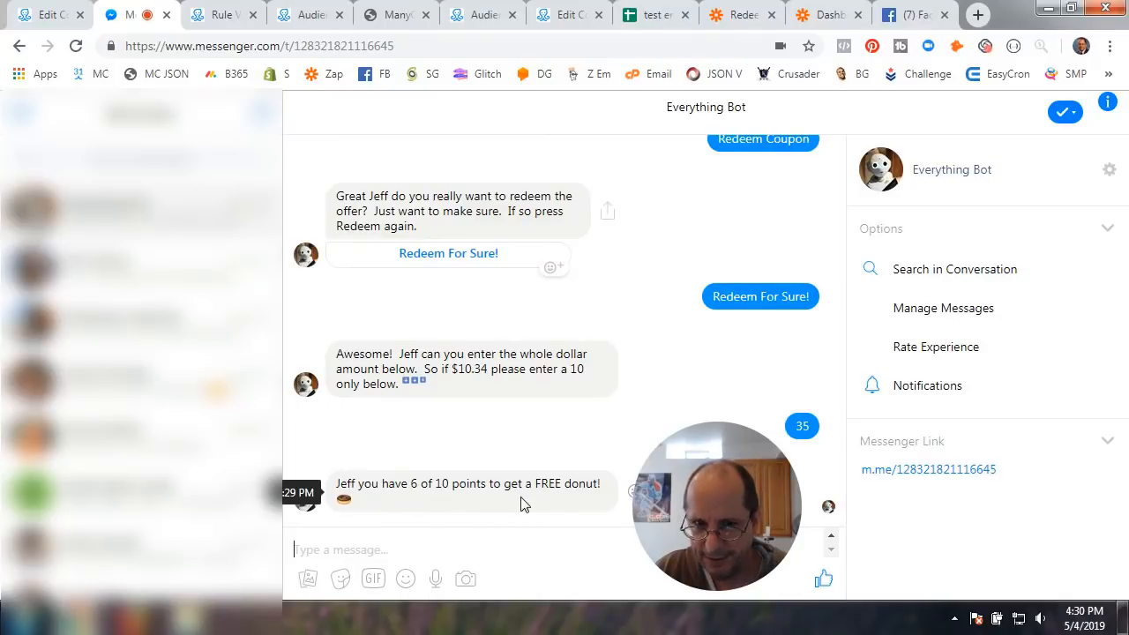
drag(712, 491, 1026, 337)
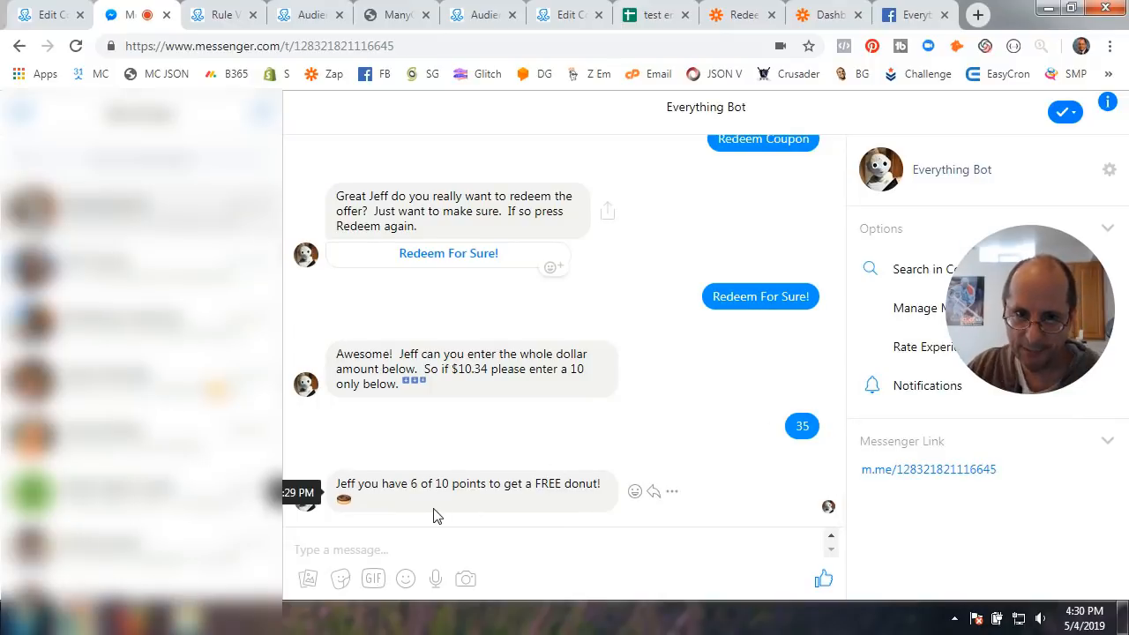
Share the 50% OFF coupon card with the friend's test account
scroll(524, 474, up, 5)
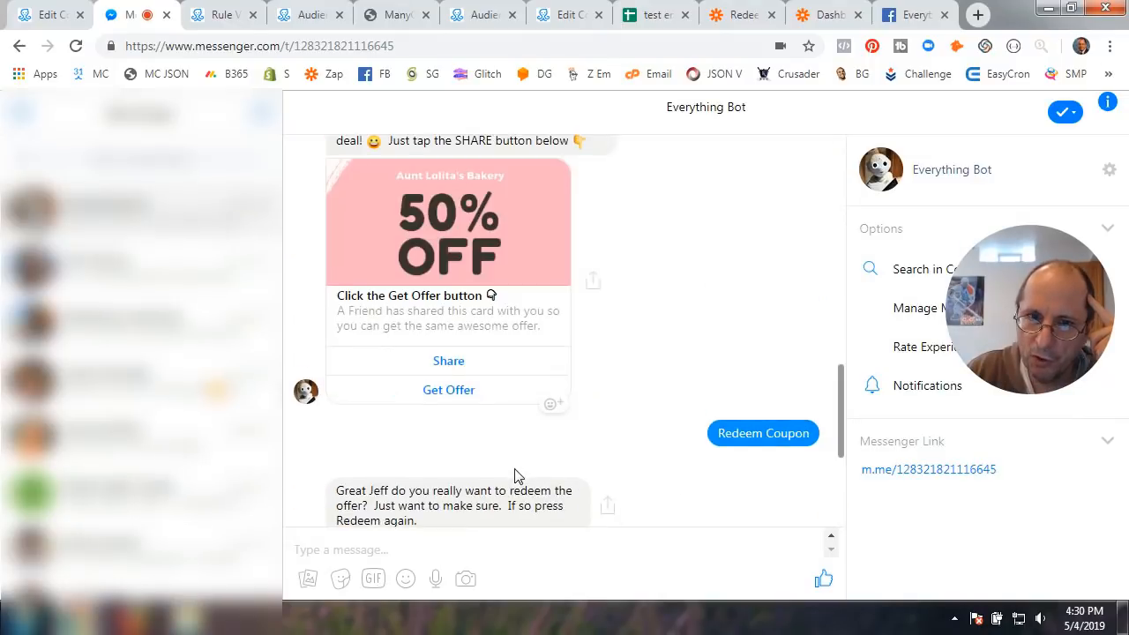
scroll(460, 366, down, 2)
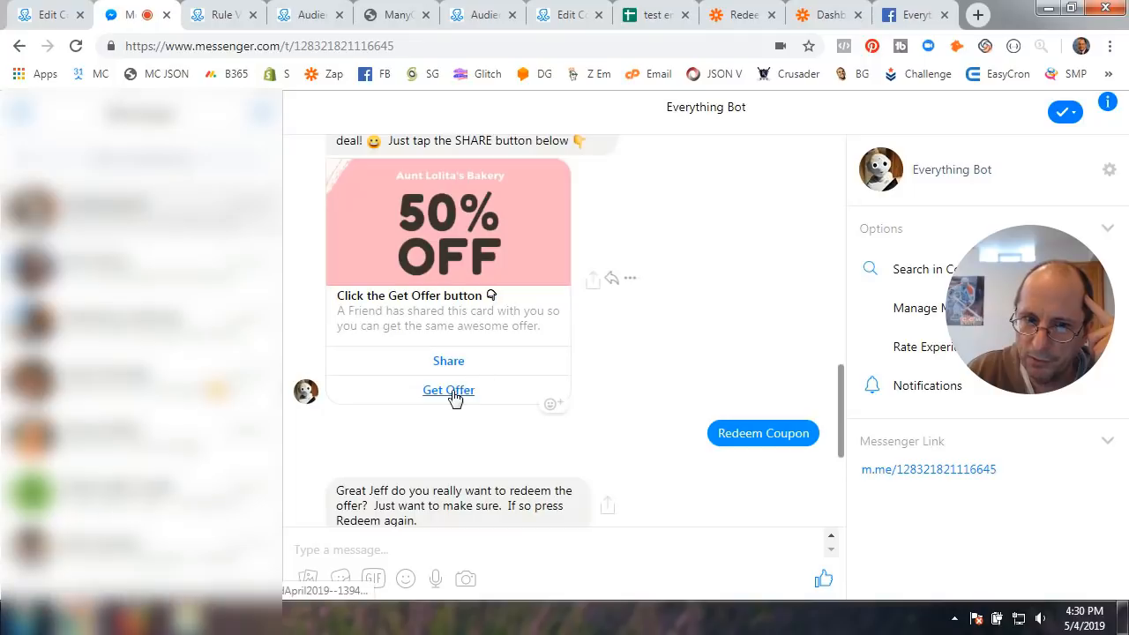
click(452, 361)
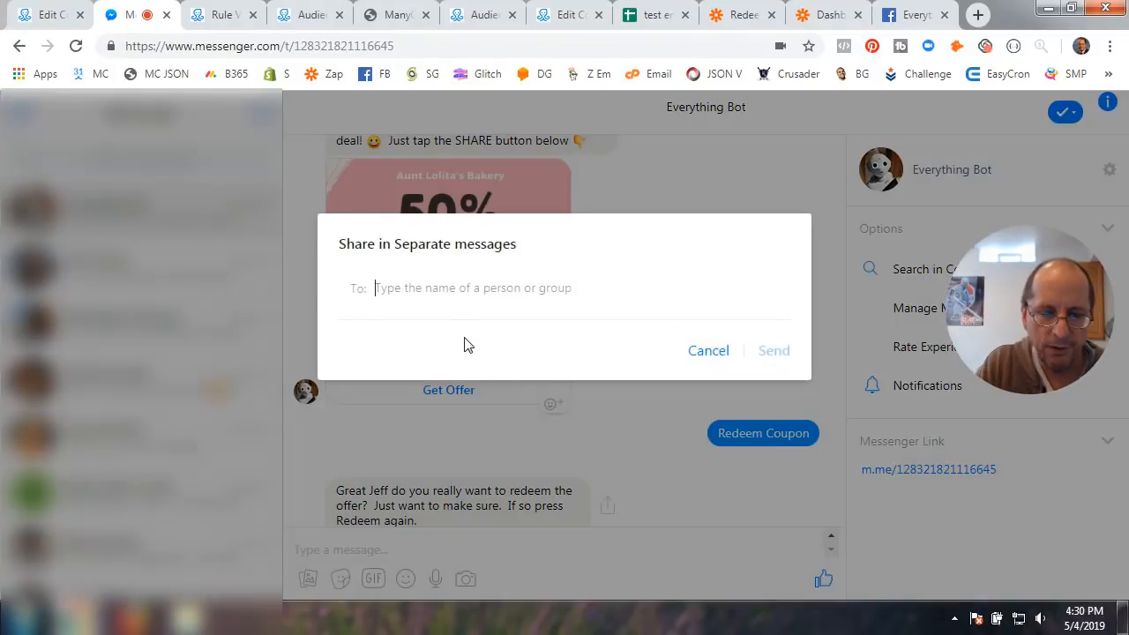
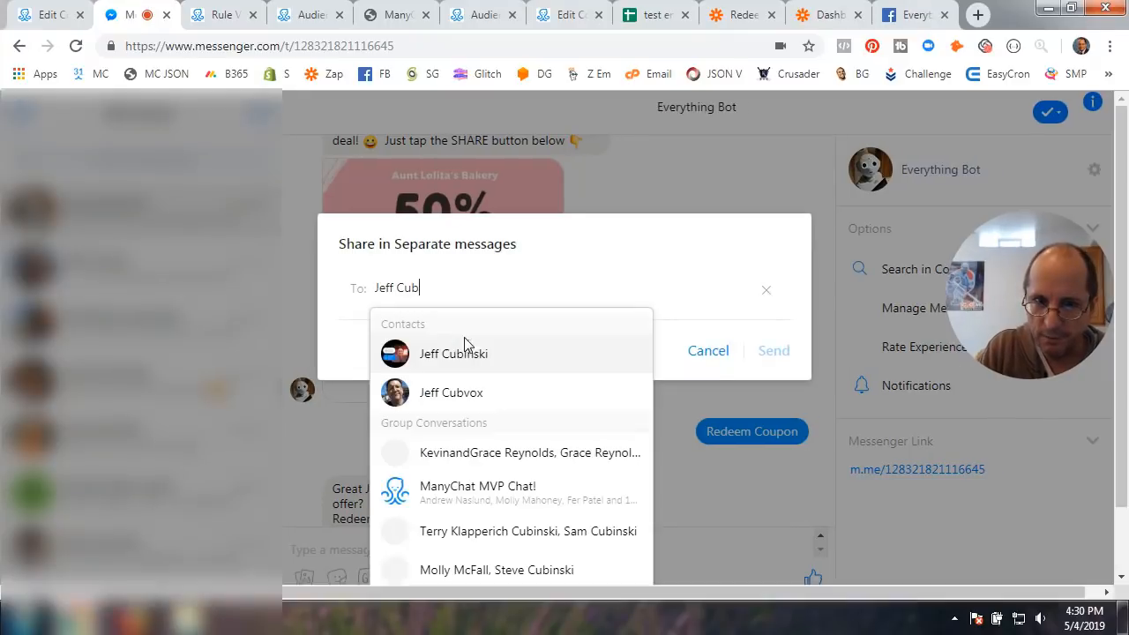
click(468, 397)
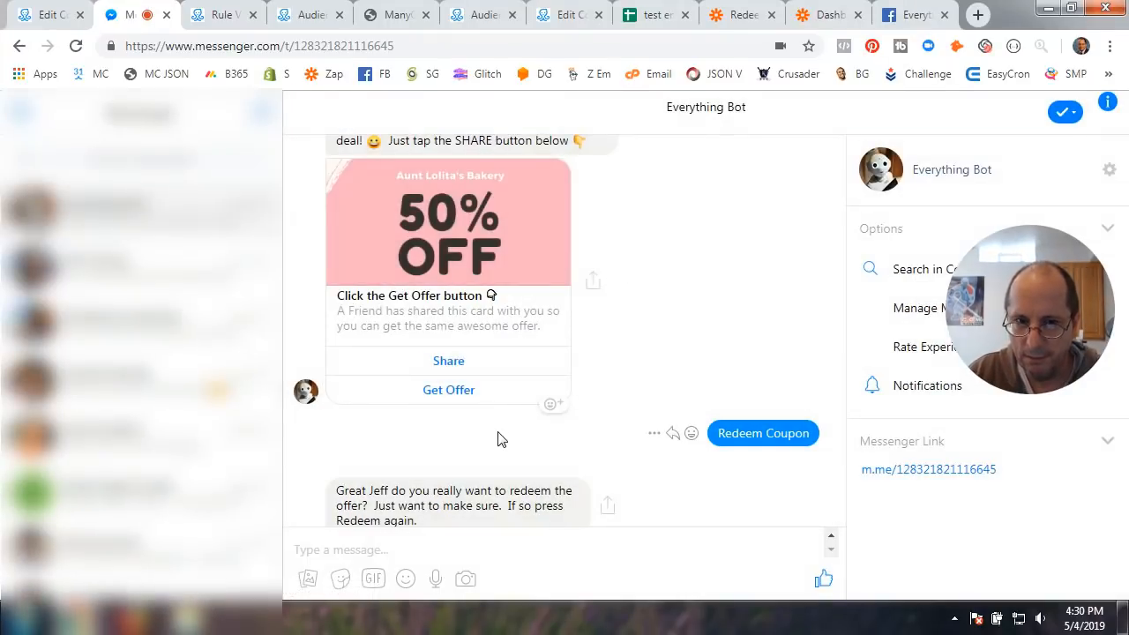
click(451, 369)
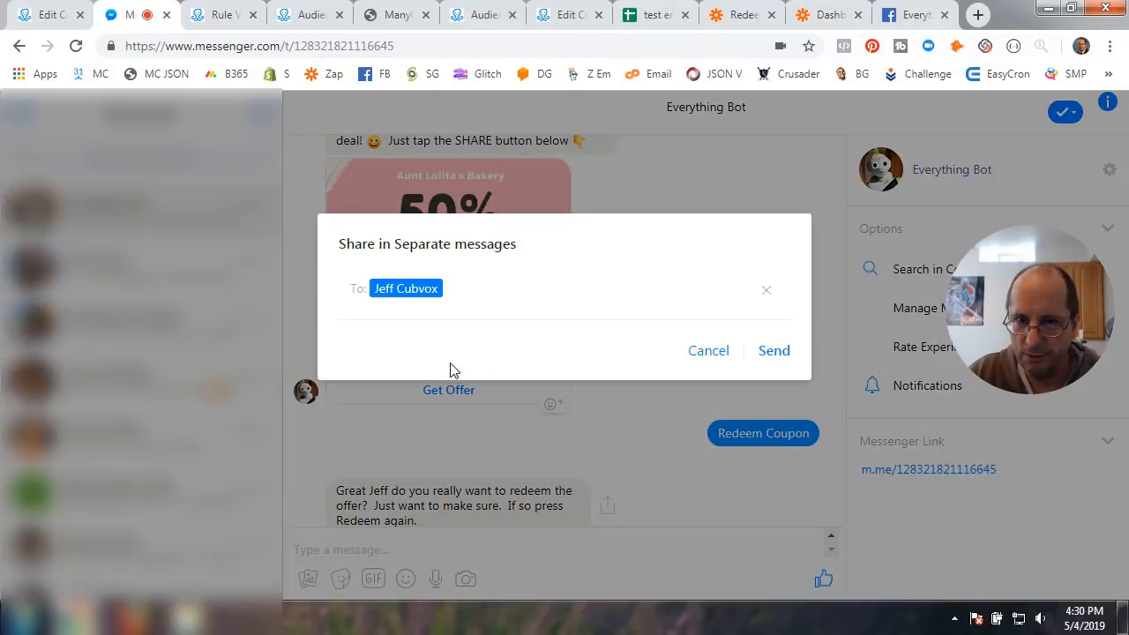
click(773, 351)
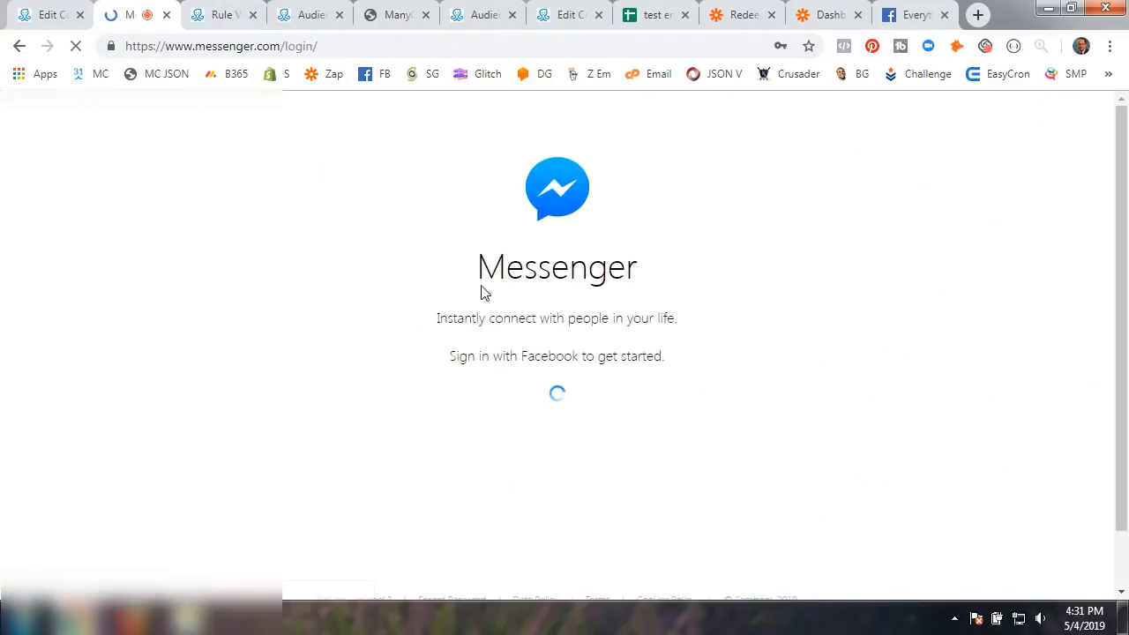
Switch Facebook to the friend's test account with the account switcher
click(912, 15)
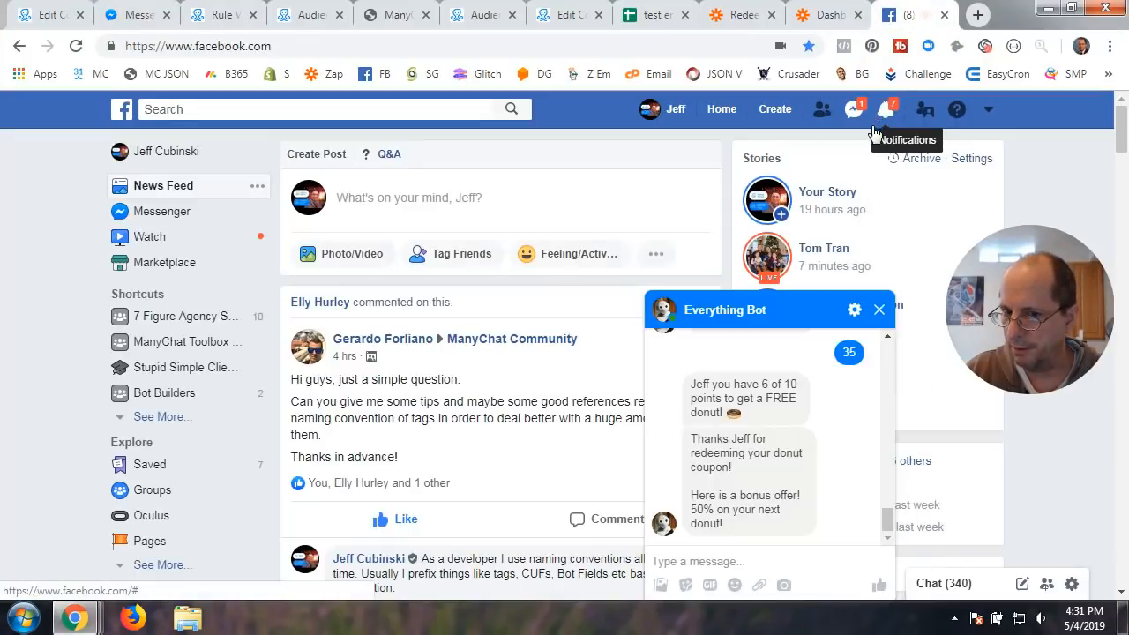
click(879, 310)
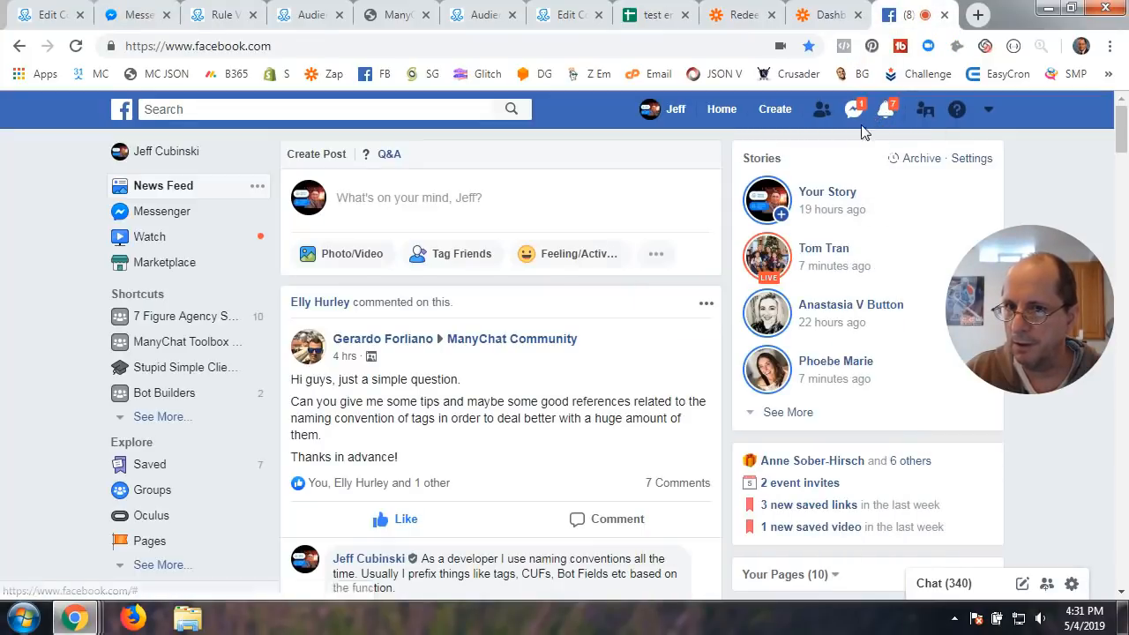
click(924, 111)
click(783, 253)
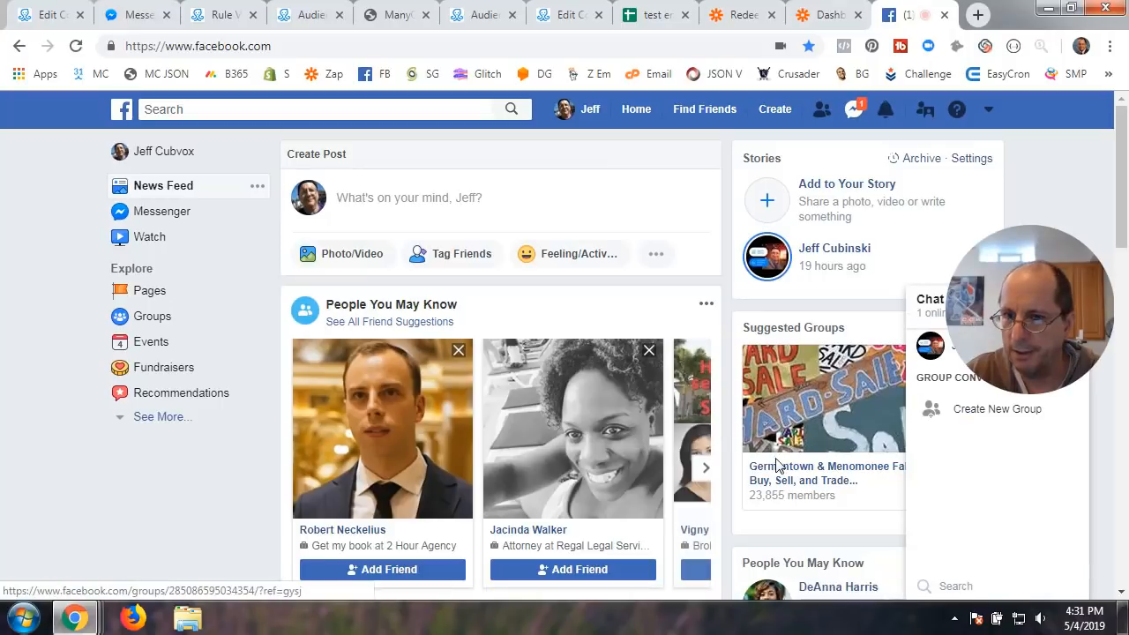
click(925, 304)
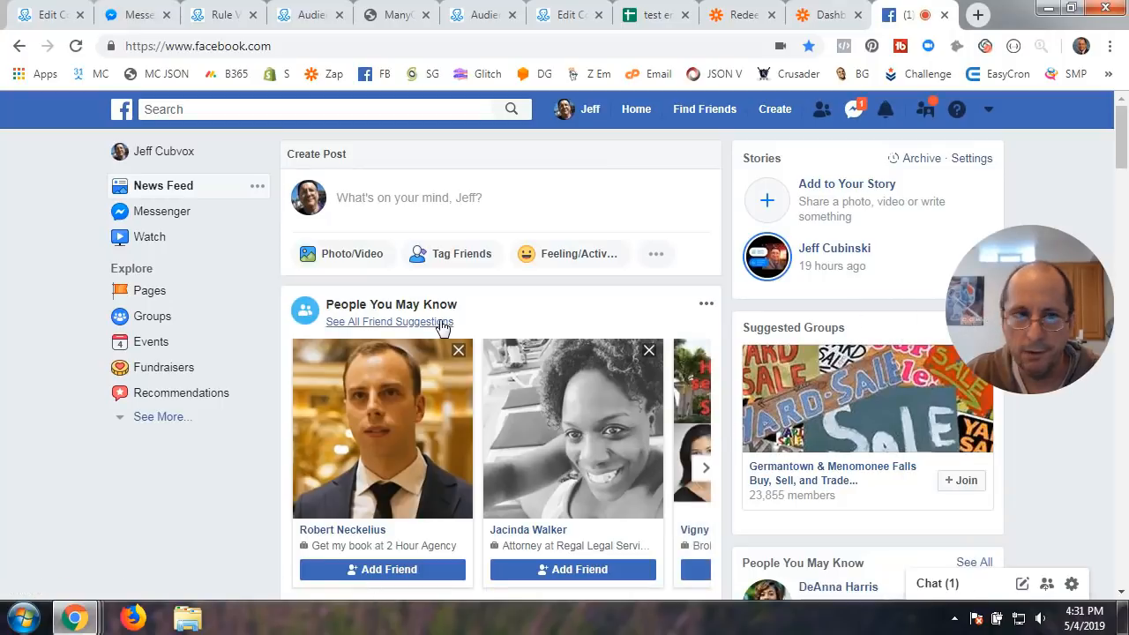
Log out of Messenger and continue back in as the friend's account
click(131, 18)
click(543, 497)
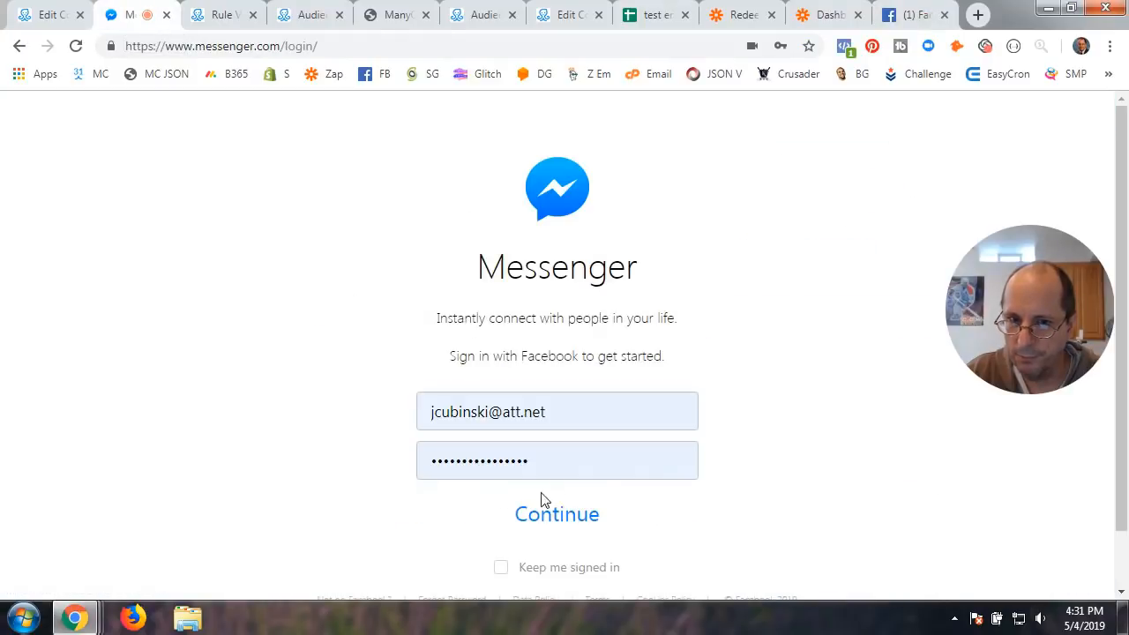
click(541, 520)
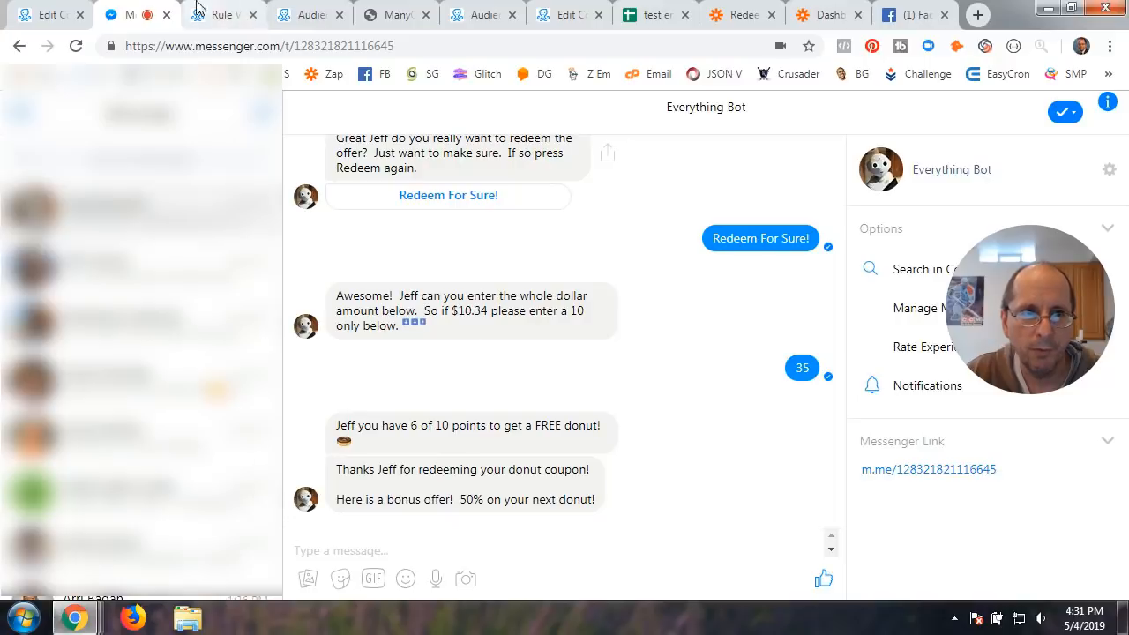
click(28, 116)
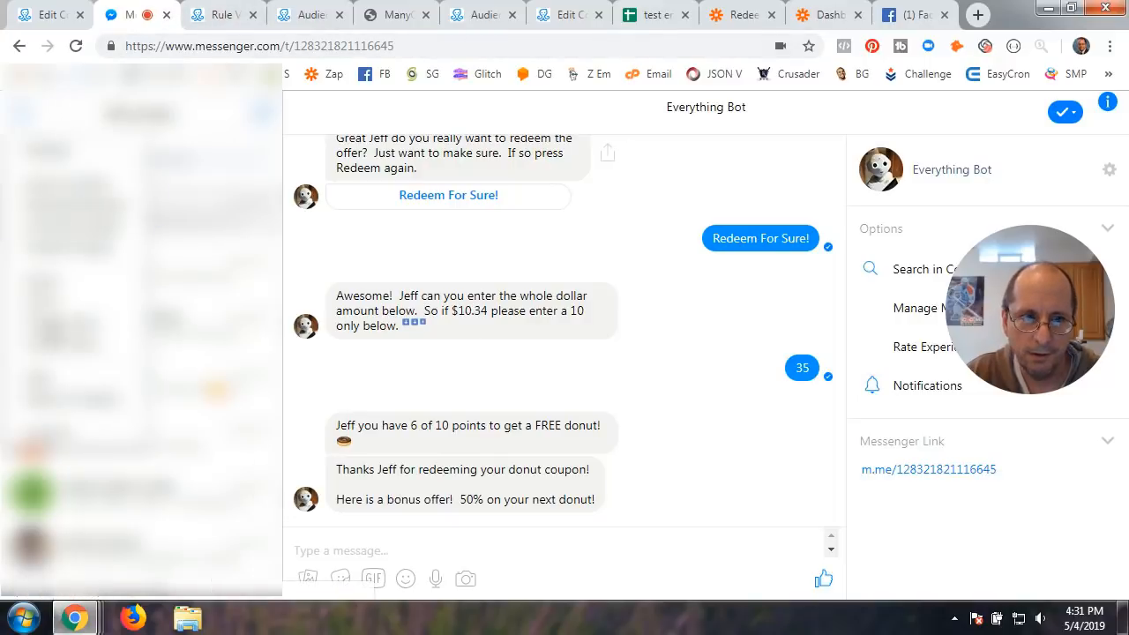
click(75, 432)
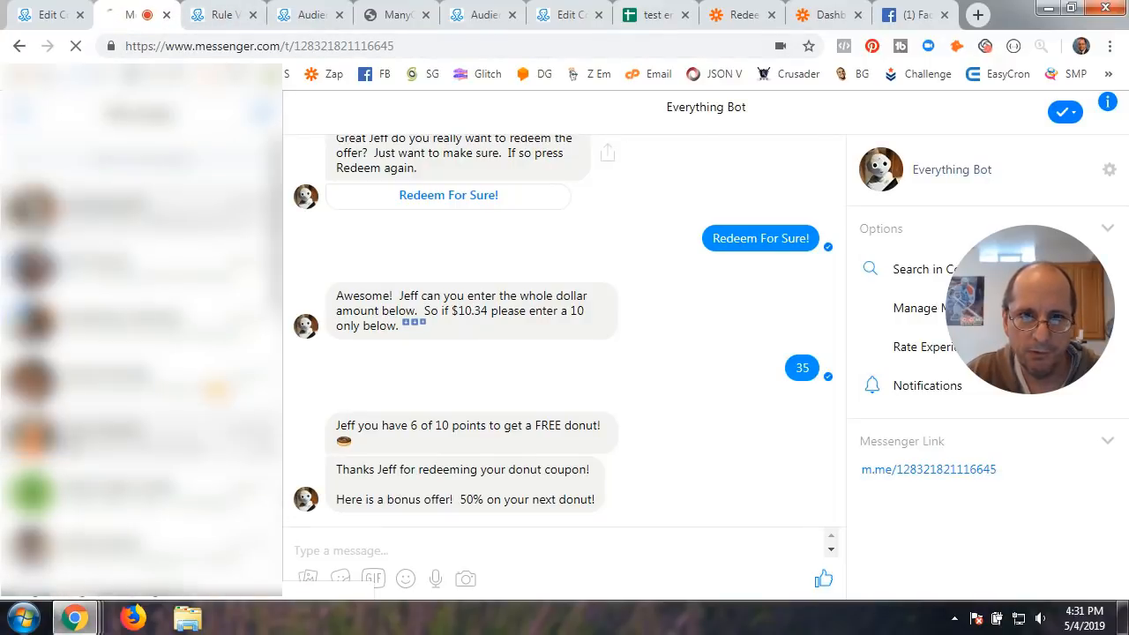
click(910, 15)
click(141, 20)
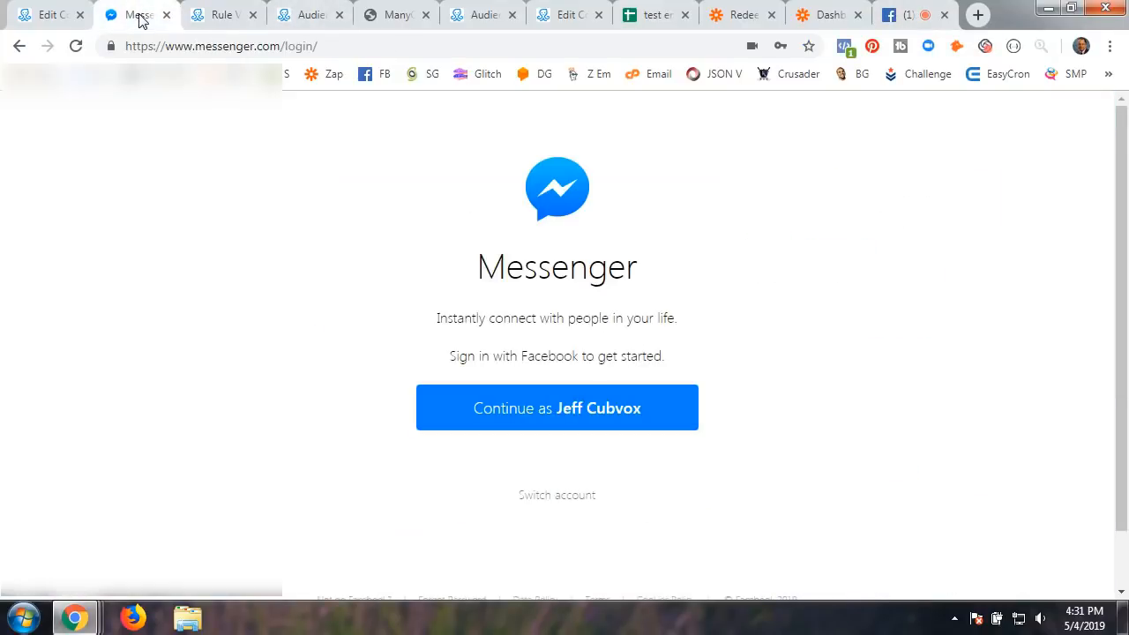
click(595, 420)
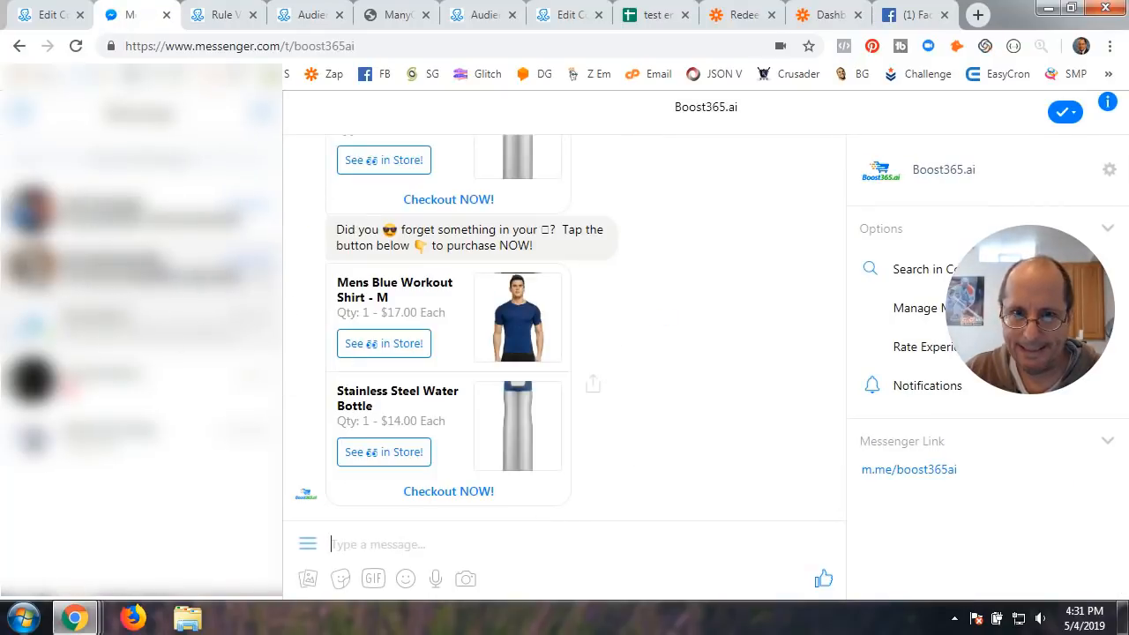
As the friend, claim the shared 50% OFF donut offer and accept the suggested email
click(145, 267)
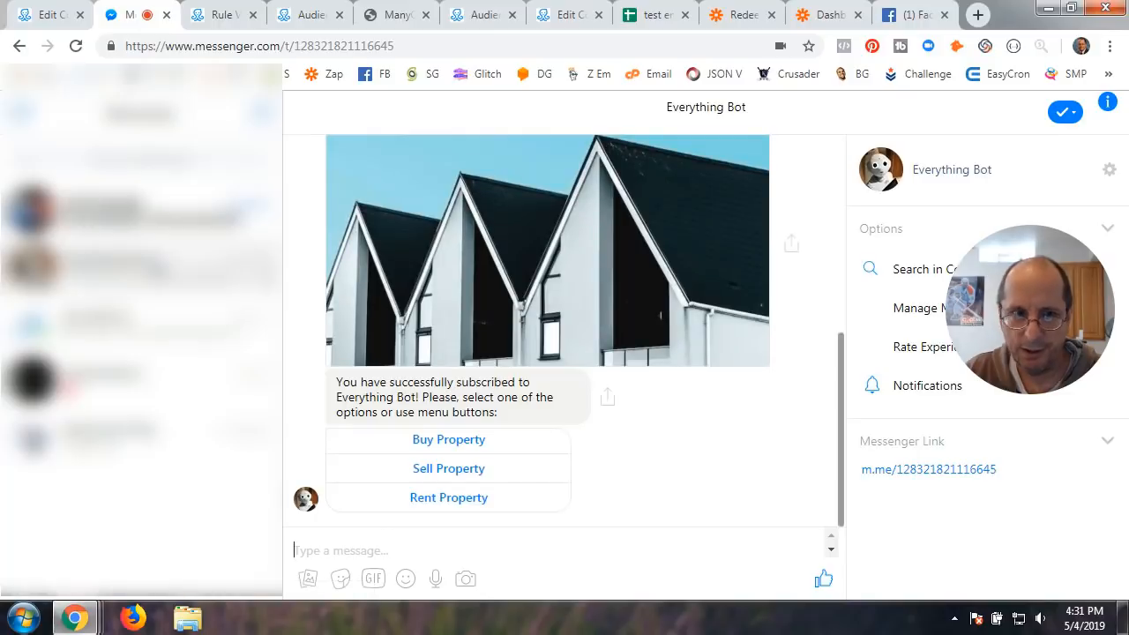
click(149, 219)
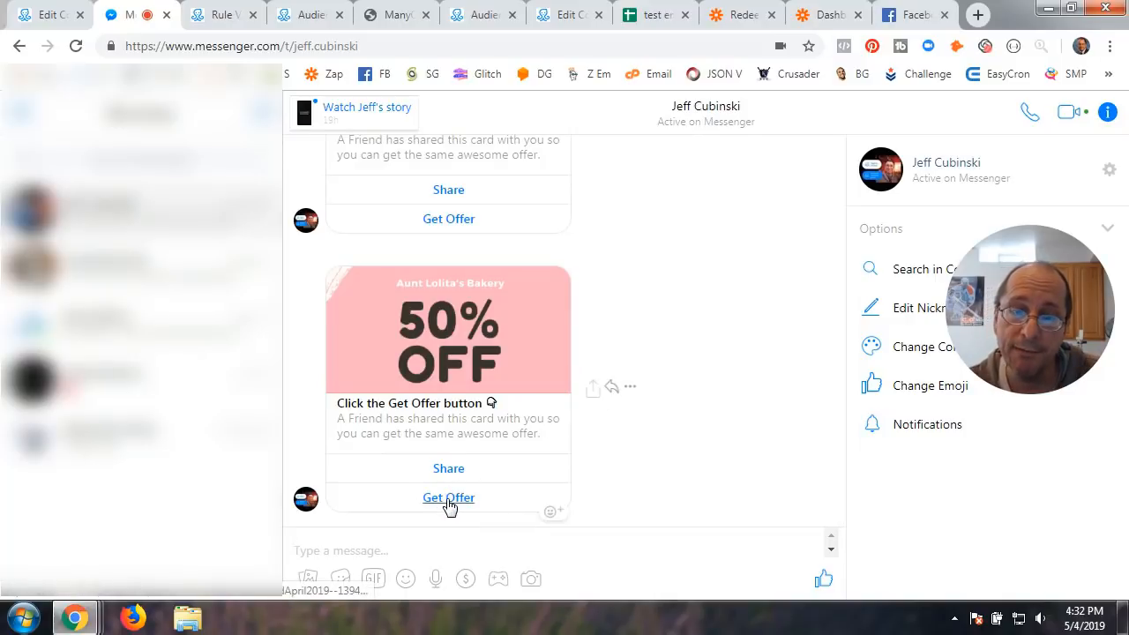
click(448, 498)
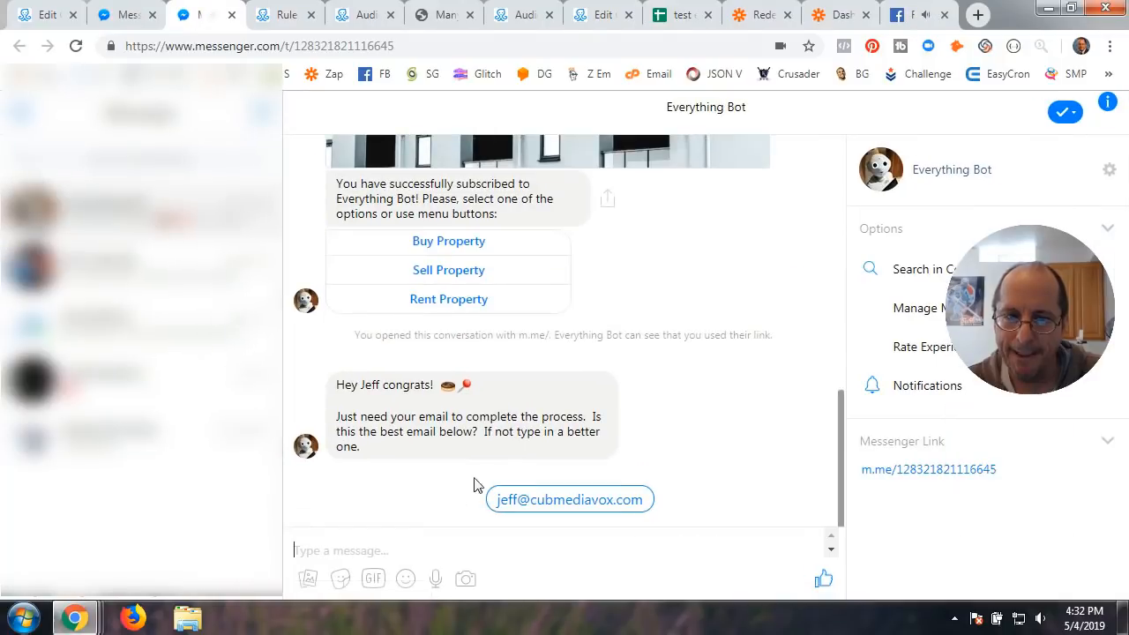
click(576, 500)
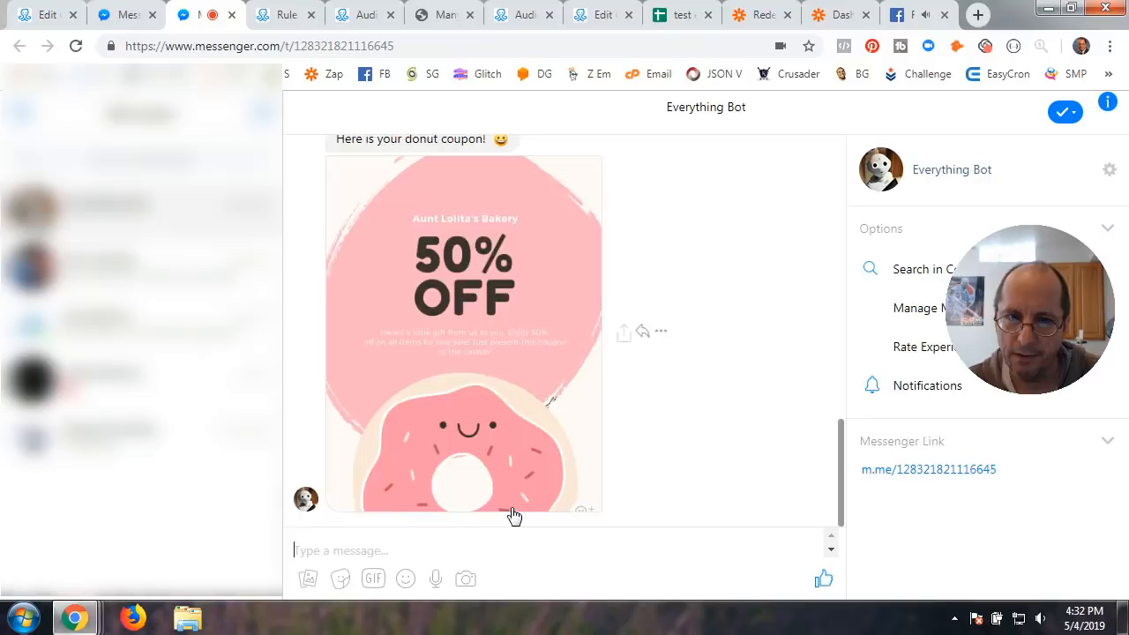
Redeem the friend's donut coupon for a 25 dollar bill, earning 1 of 10 points
click(453, 498)
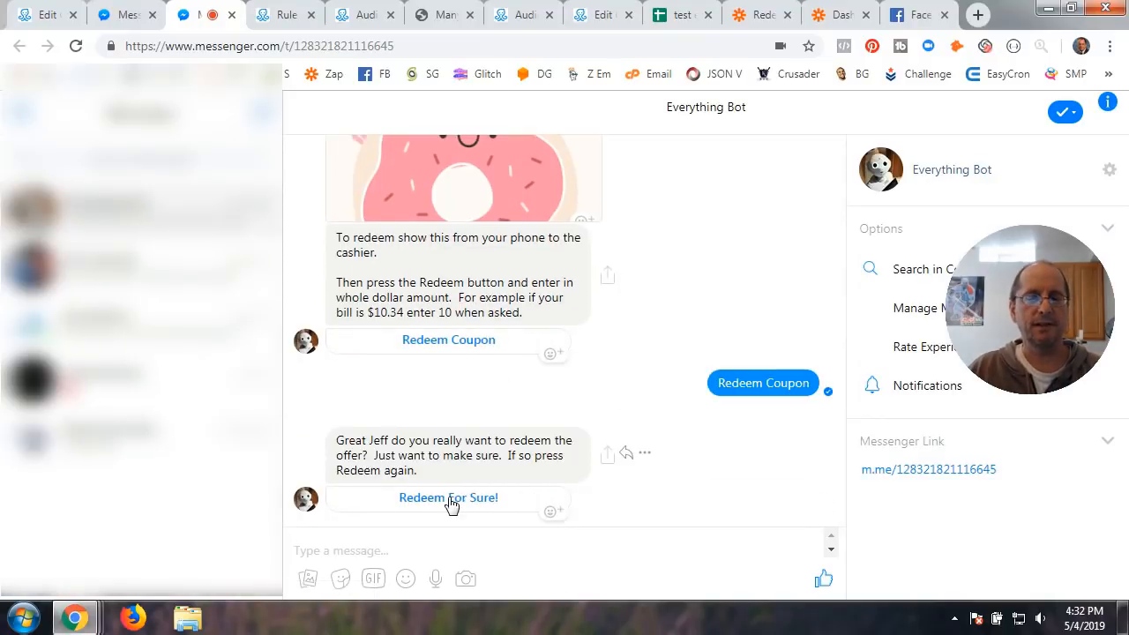
click(448, 502)
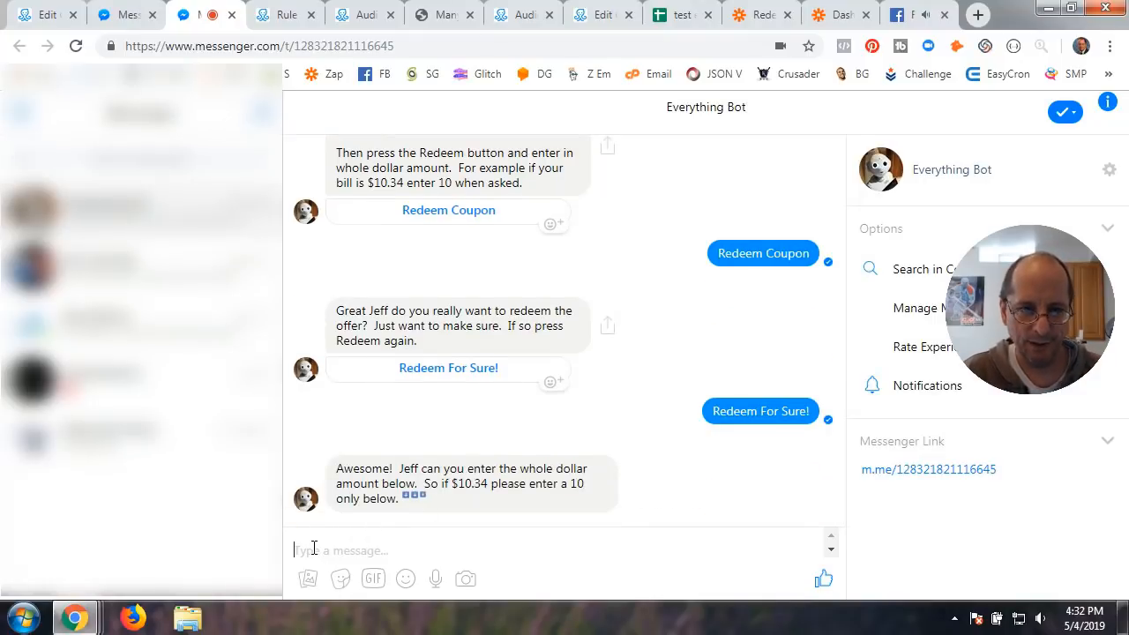
text(5)
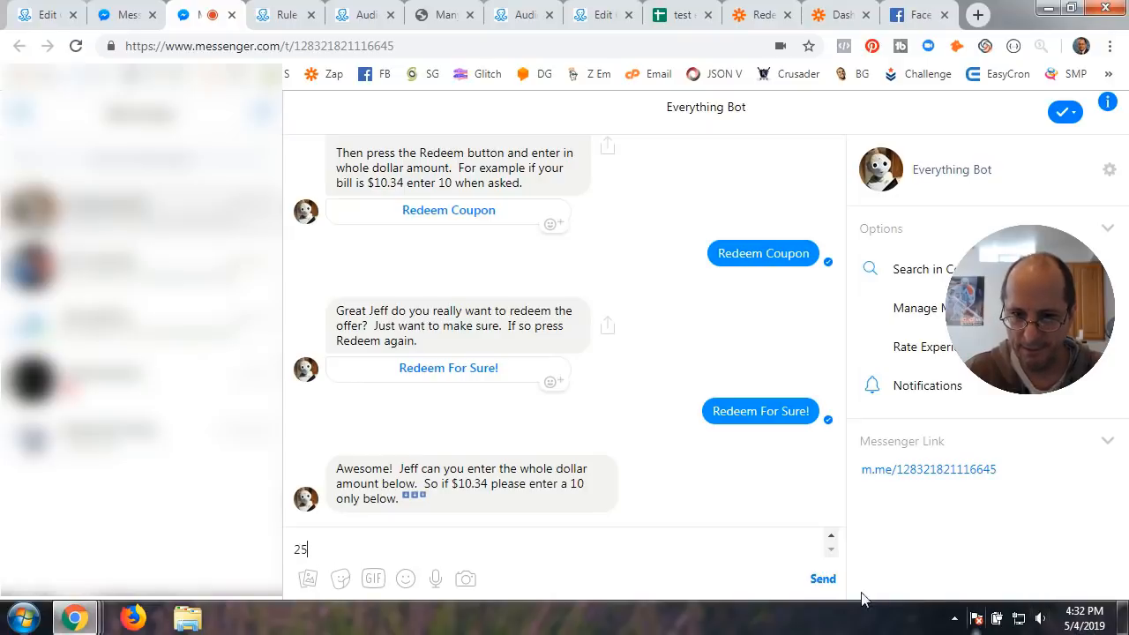
click(825, 582)
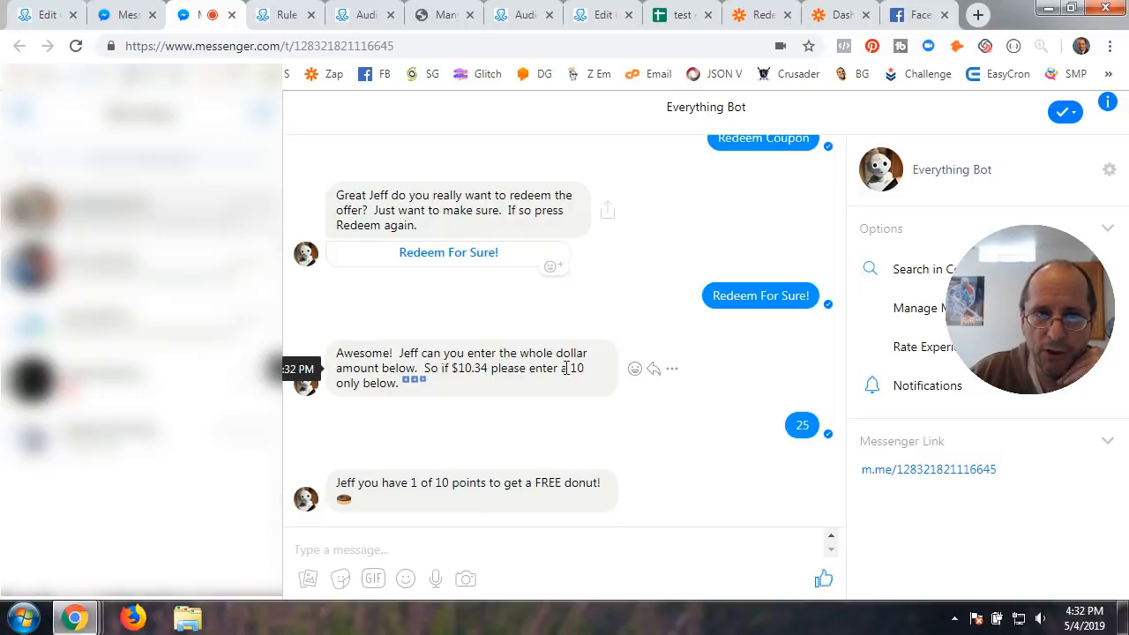
Log out of Messenger and switch Facebook to the other test account
click(23, 121)
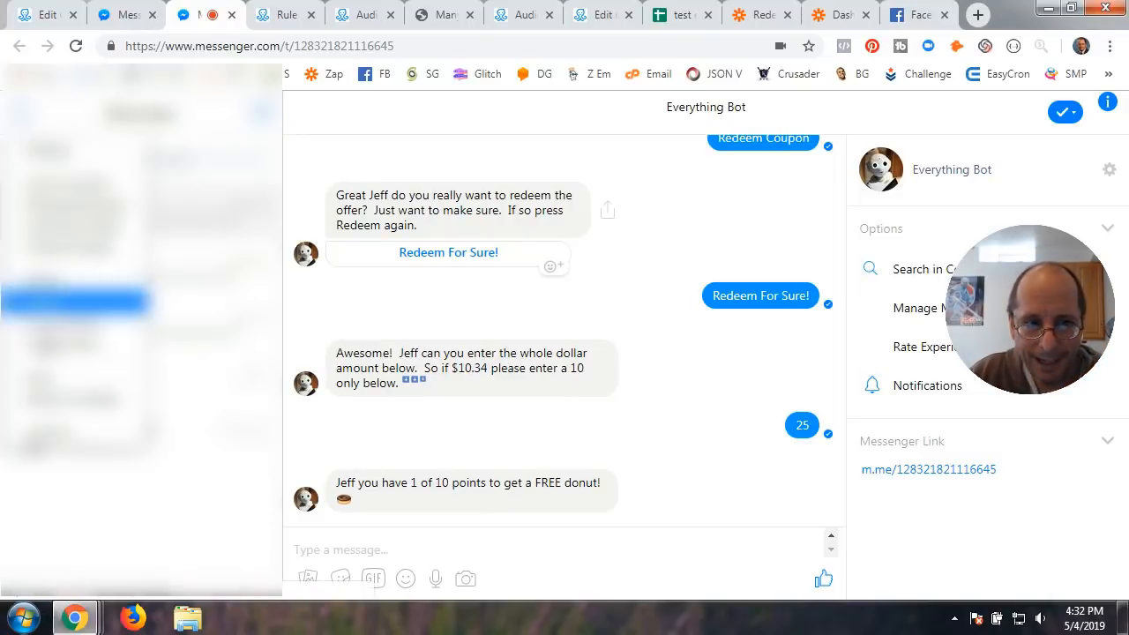
click(55, 438)
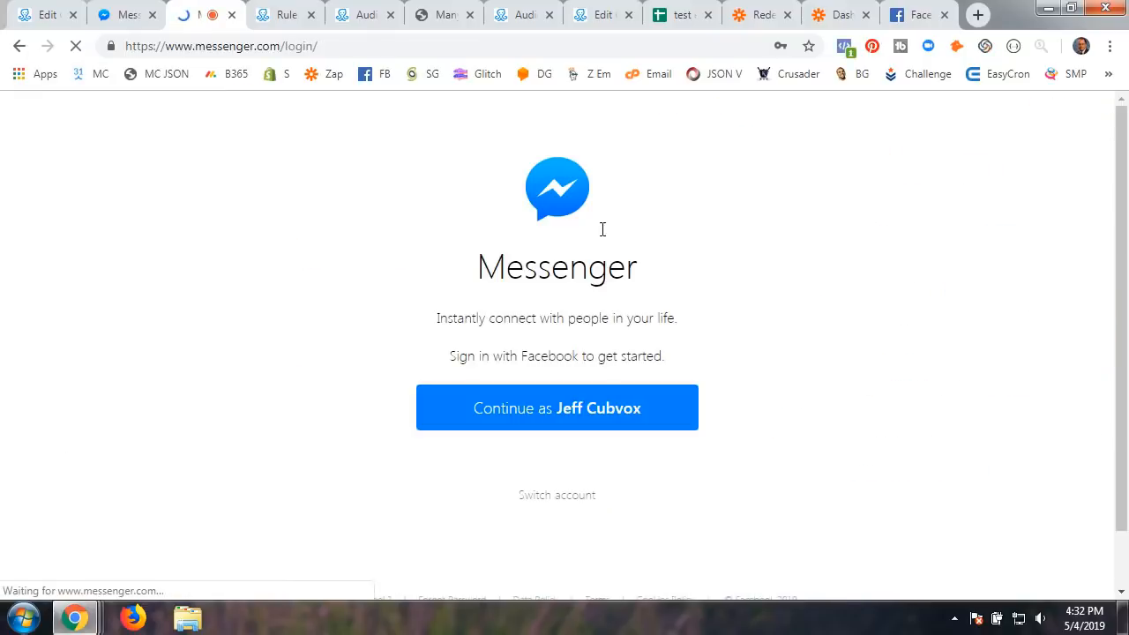
click(918, 15)
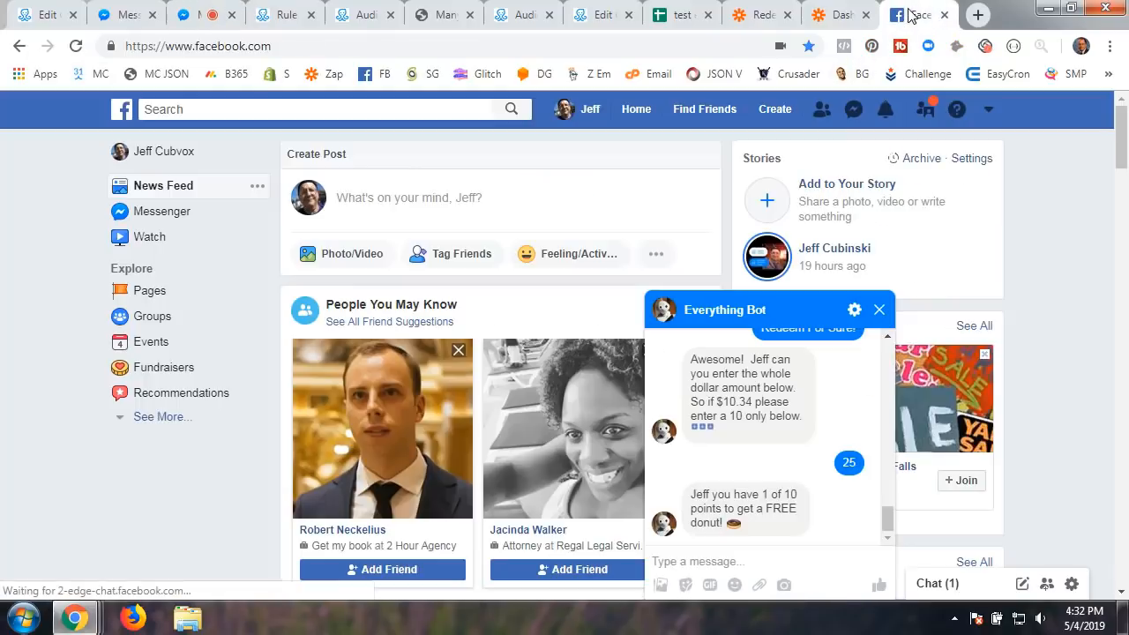
click(924, 109)
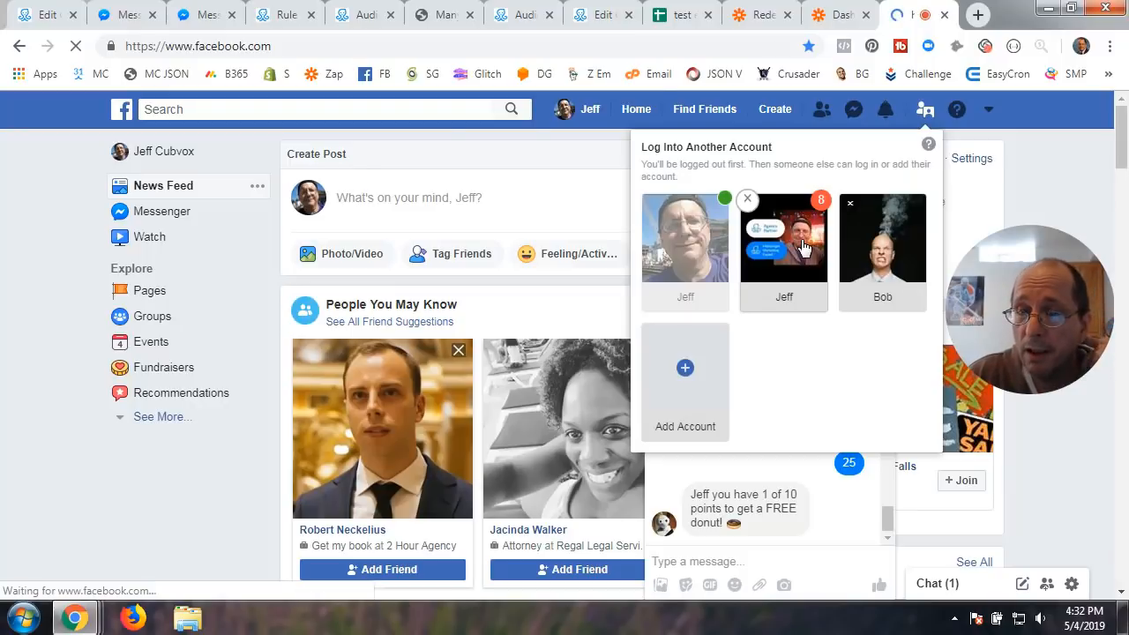
click(802, 247)
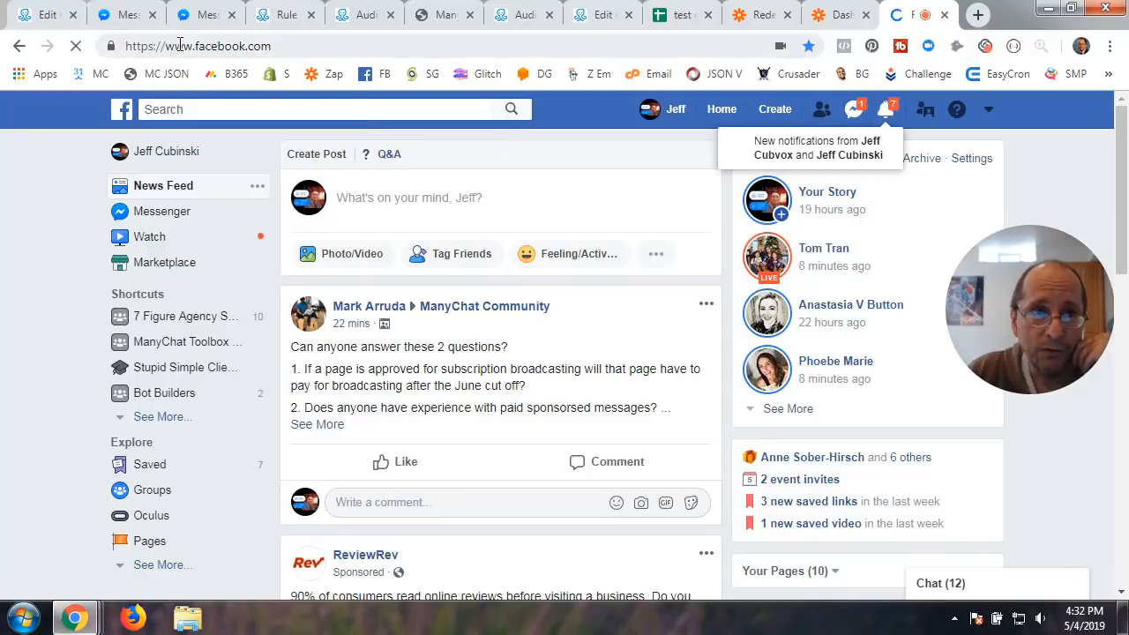
Close the stale Messenger tabs and reopen Messenger in a new tab under that account
click(202, 16)
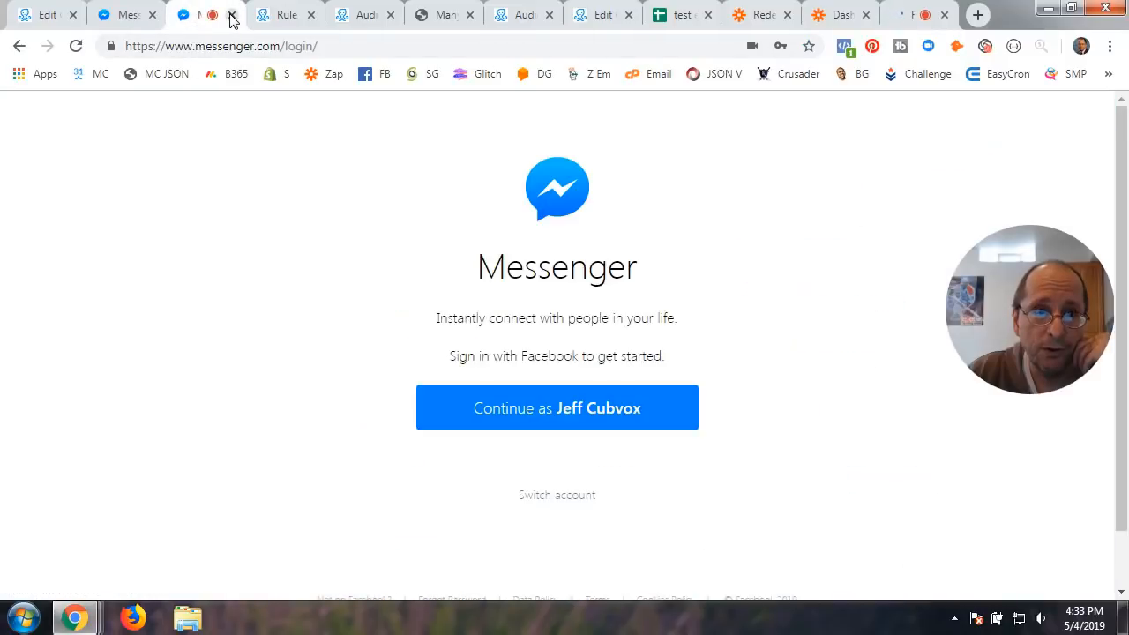
click(232, 16)
click(123, 16)
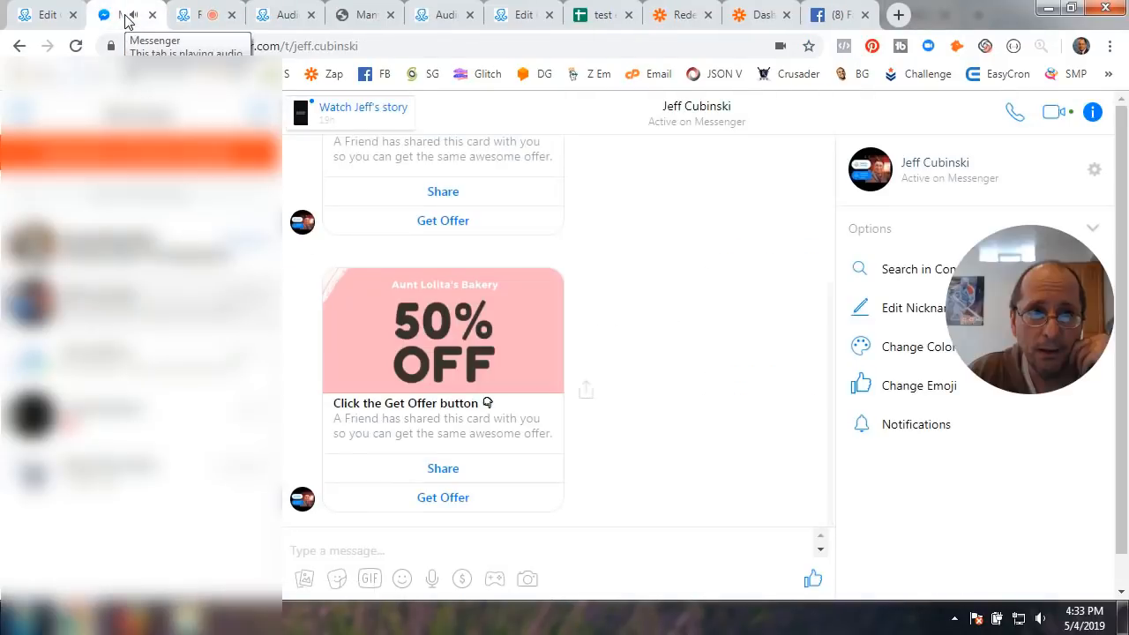
click(152, 15)
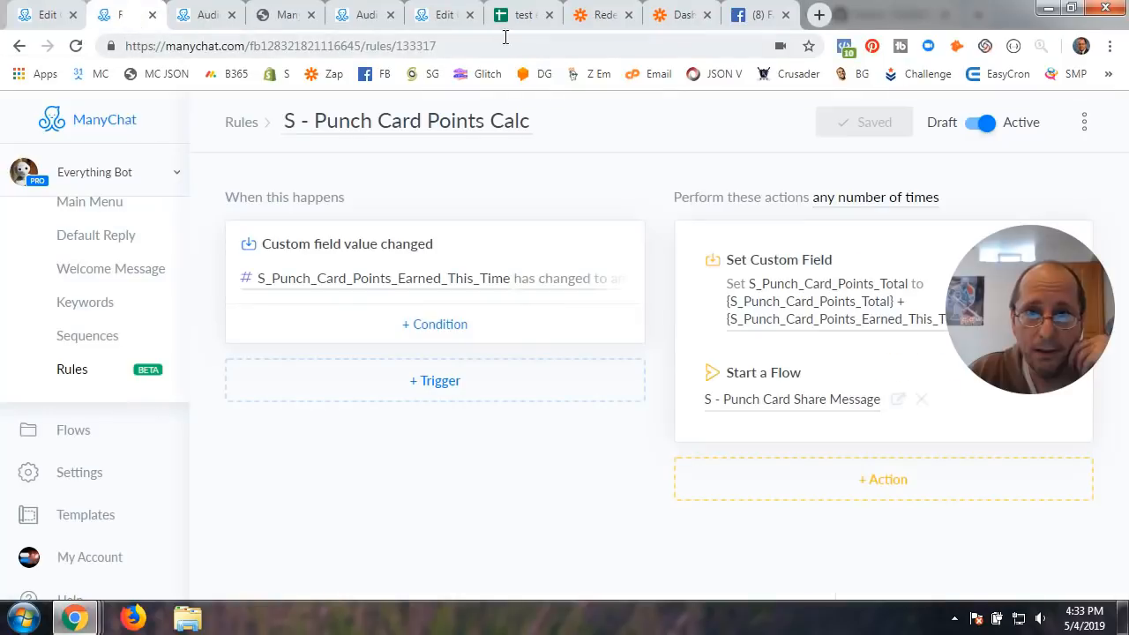
click(819, 15)
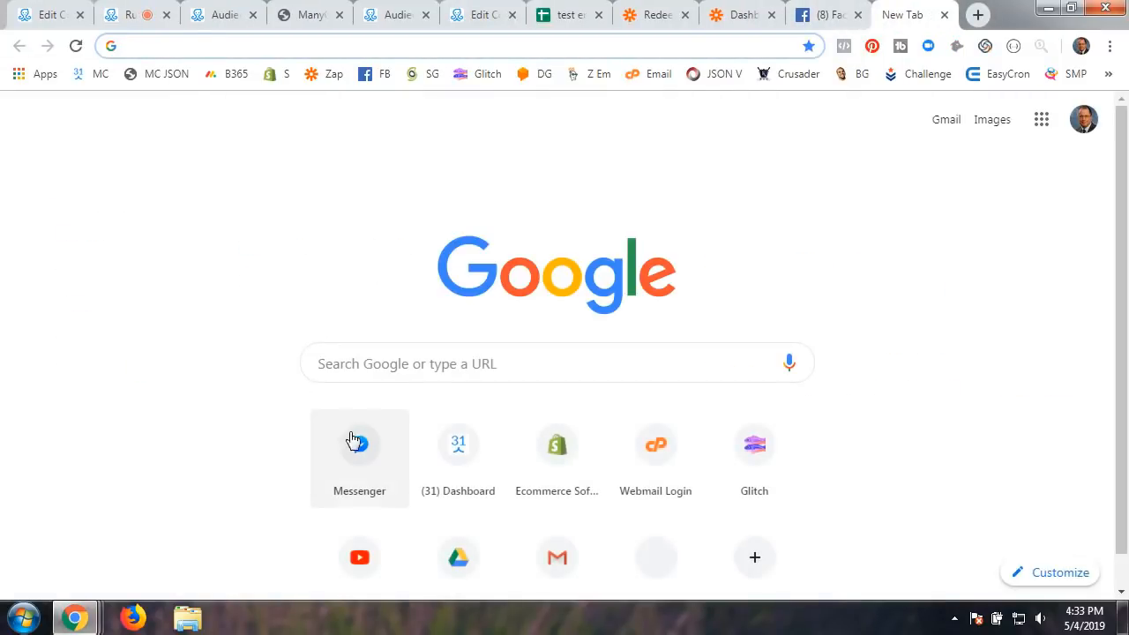
click(352, 441)
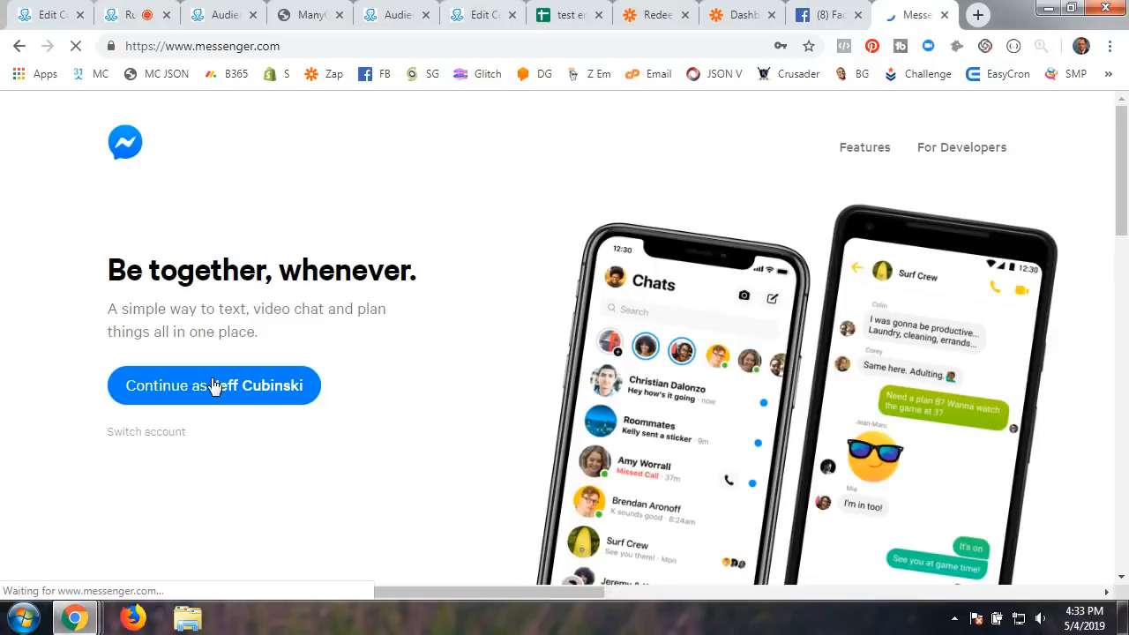
click(190, 395)
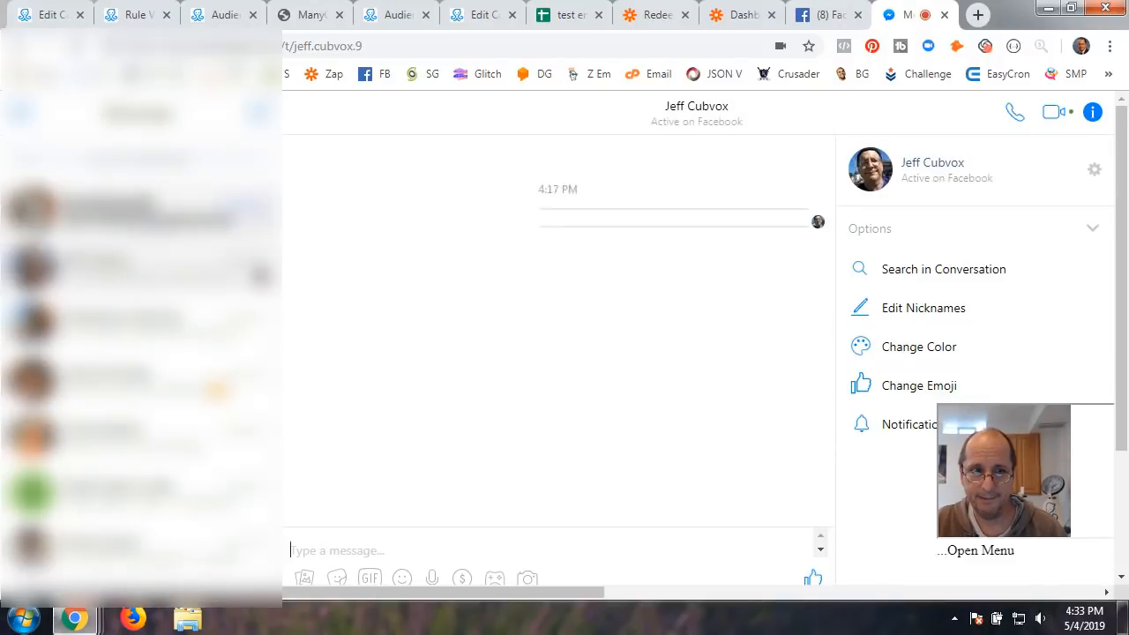
Open the Everything Bot chat and highlight the message raising the punch card to 7 of 10
click(141, 212)
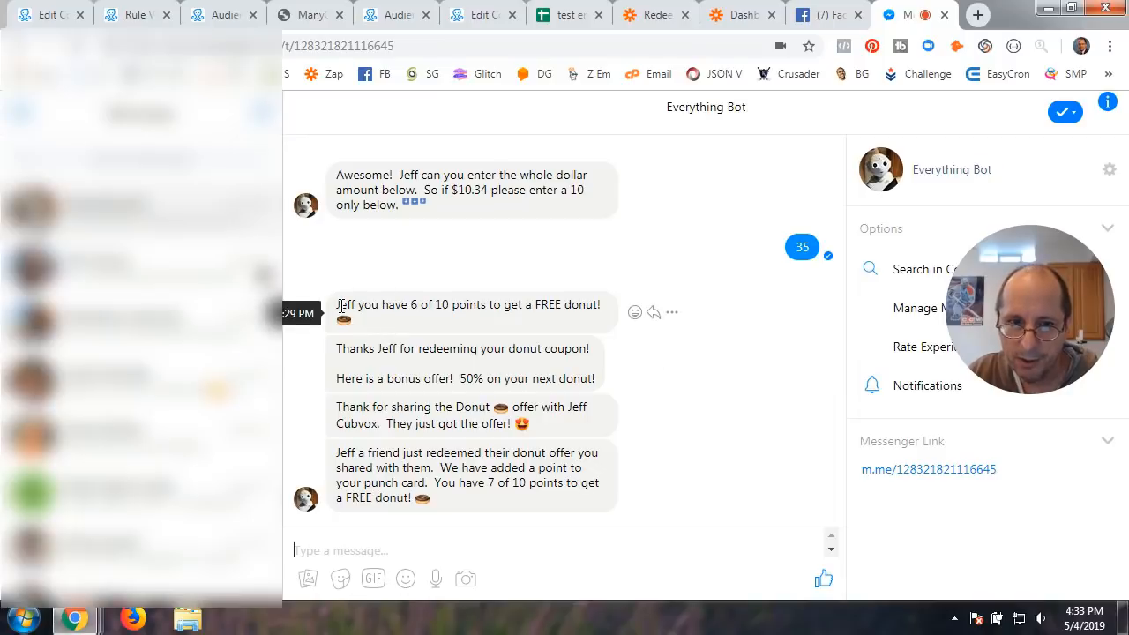
drag(340, 306, 588, 308)
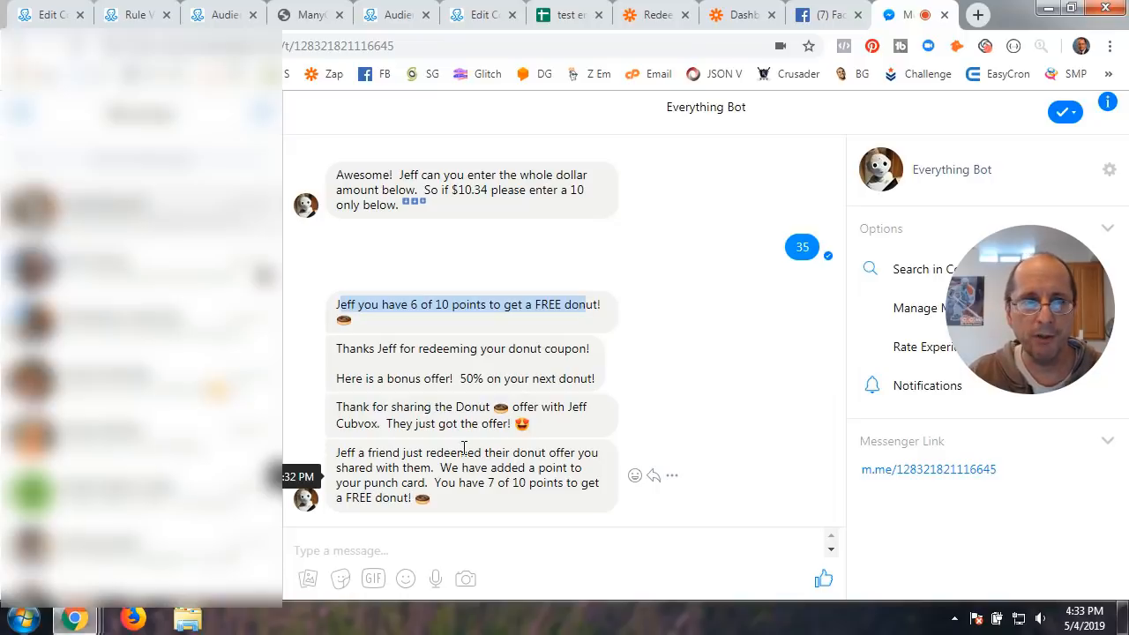
click(140, 20)
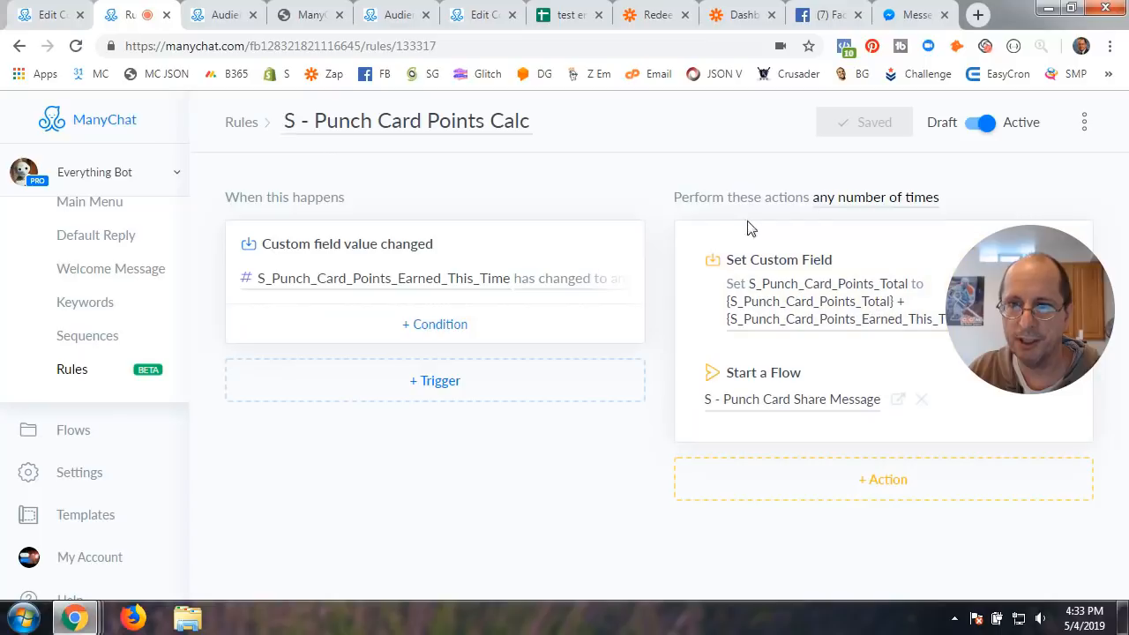
Review the punch card share and Coupon Redemption flows, then check the sheet's Redeemed Donut rows (35, 14, 25)
click(491, 18)
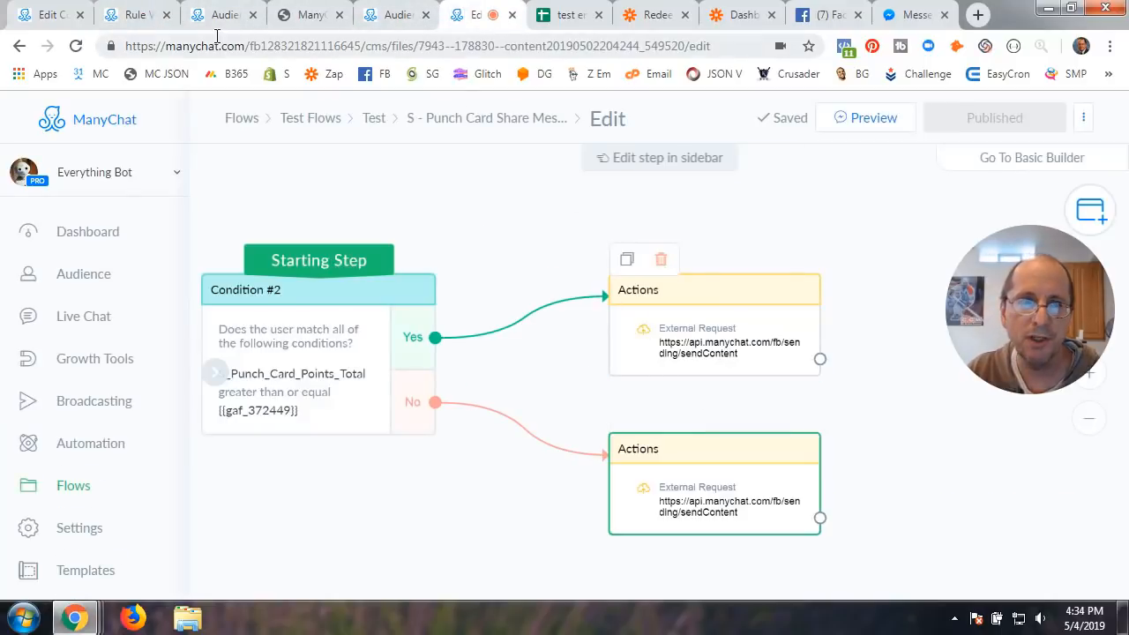
click(53, 15)
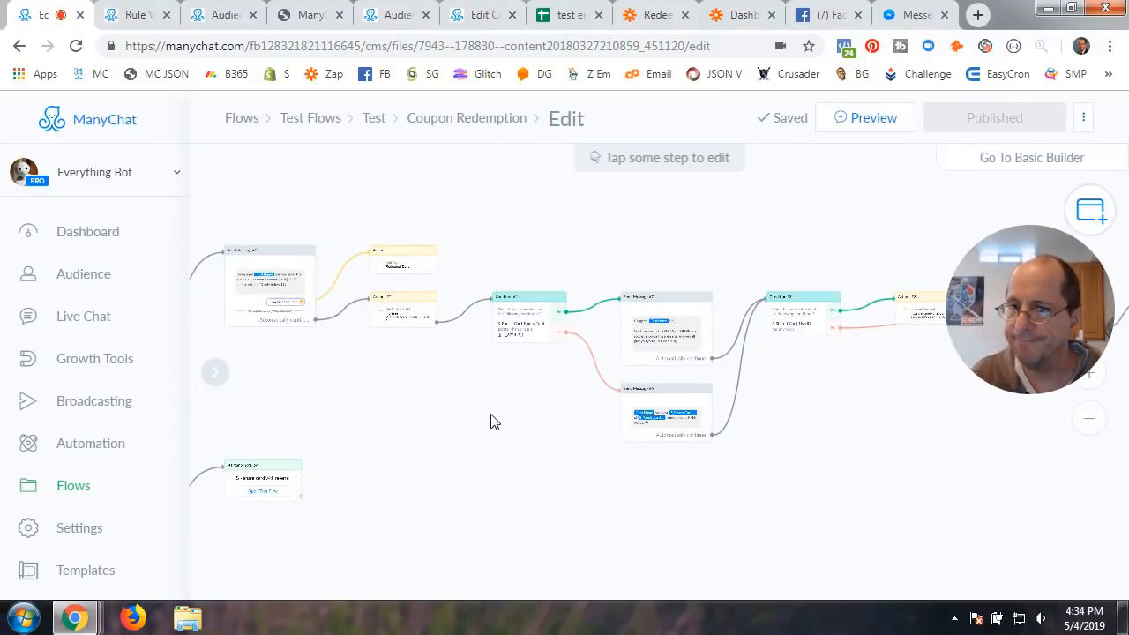
scroll(492, 422, down, 2)
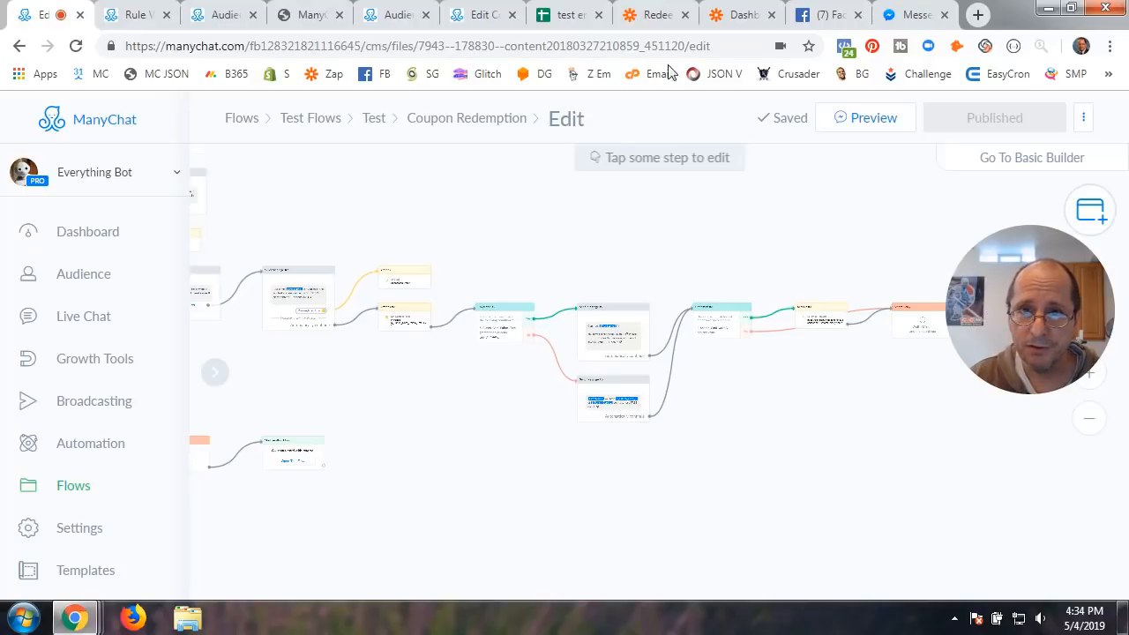
click(569, 15)
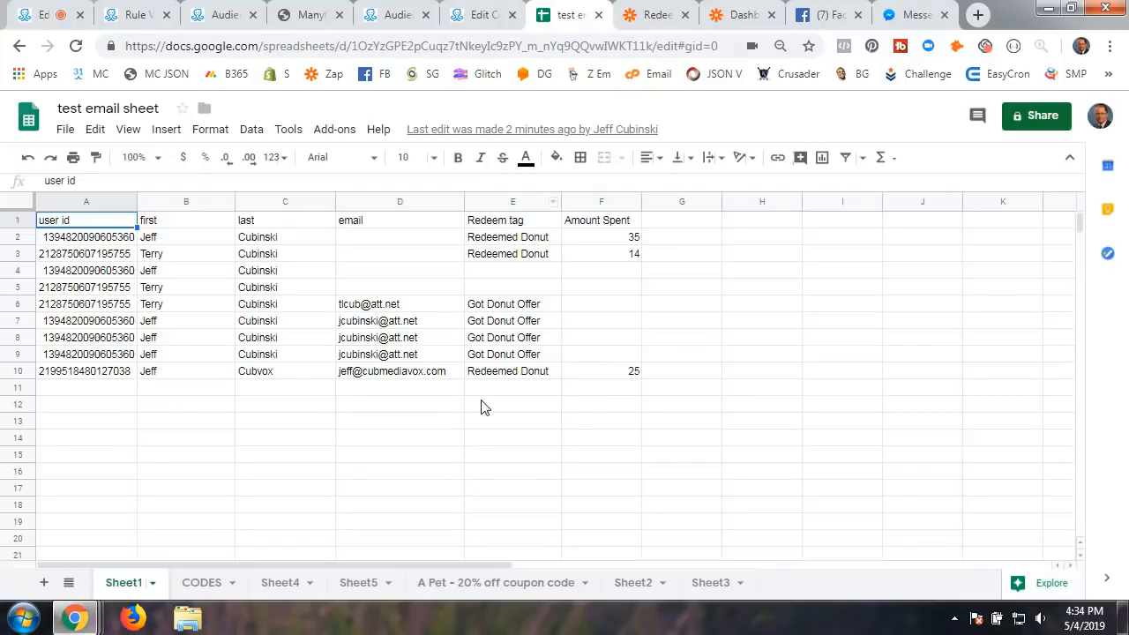